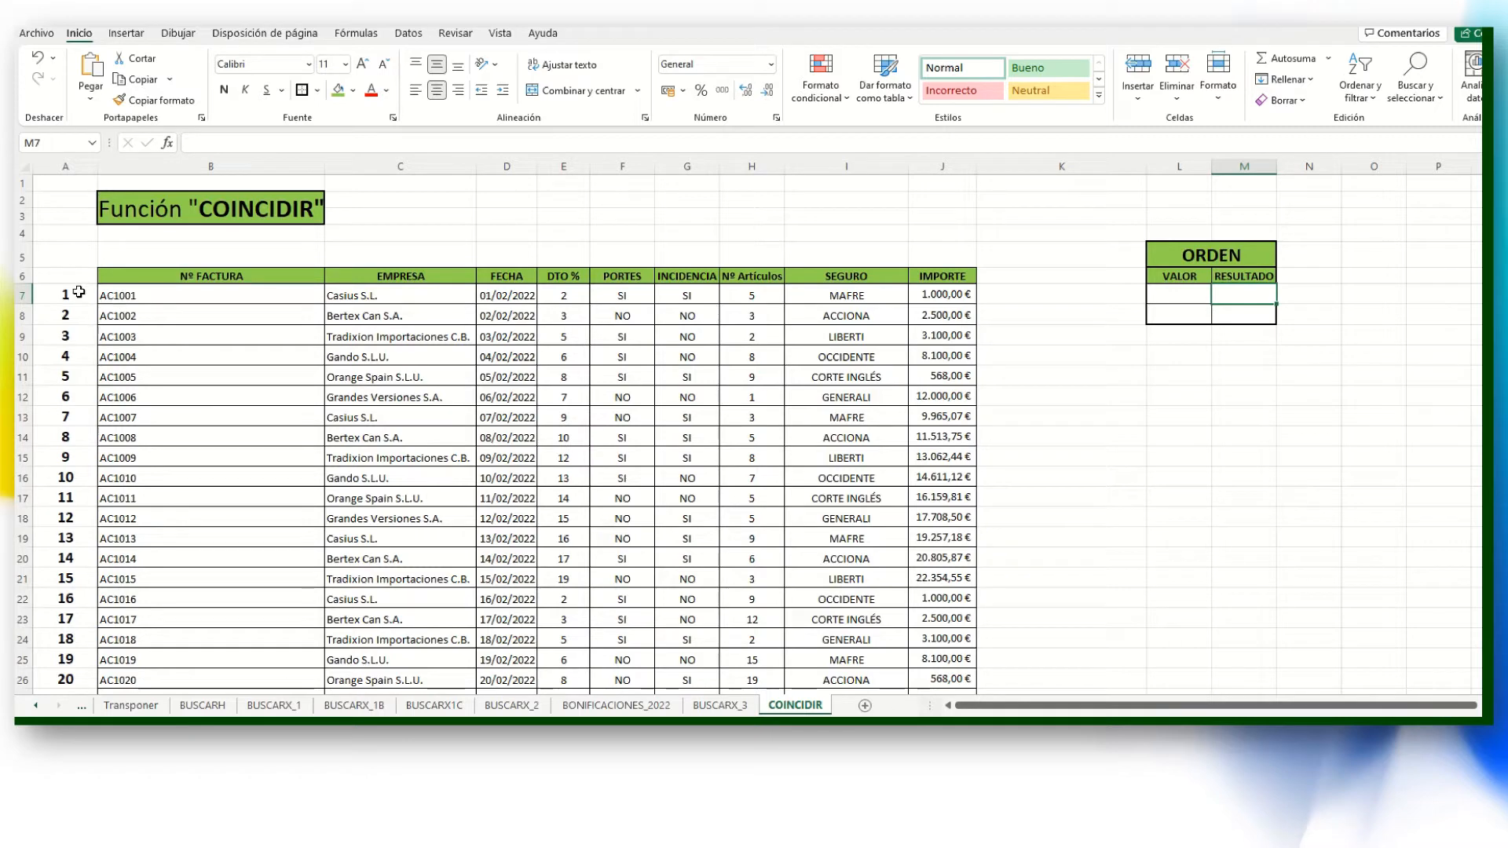
# Look through the numbered invoice table and the empty VALOR and RESULTADO cells of the ORDEN table.
pyautogui.scroll(-4, 120, 482)
pyautogui.scroll(-12, 120, 482)
pyautogui.scroll(15, 129, 445)
pyautogui.click(1180, 295)
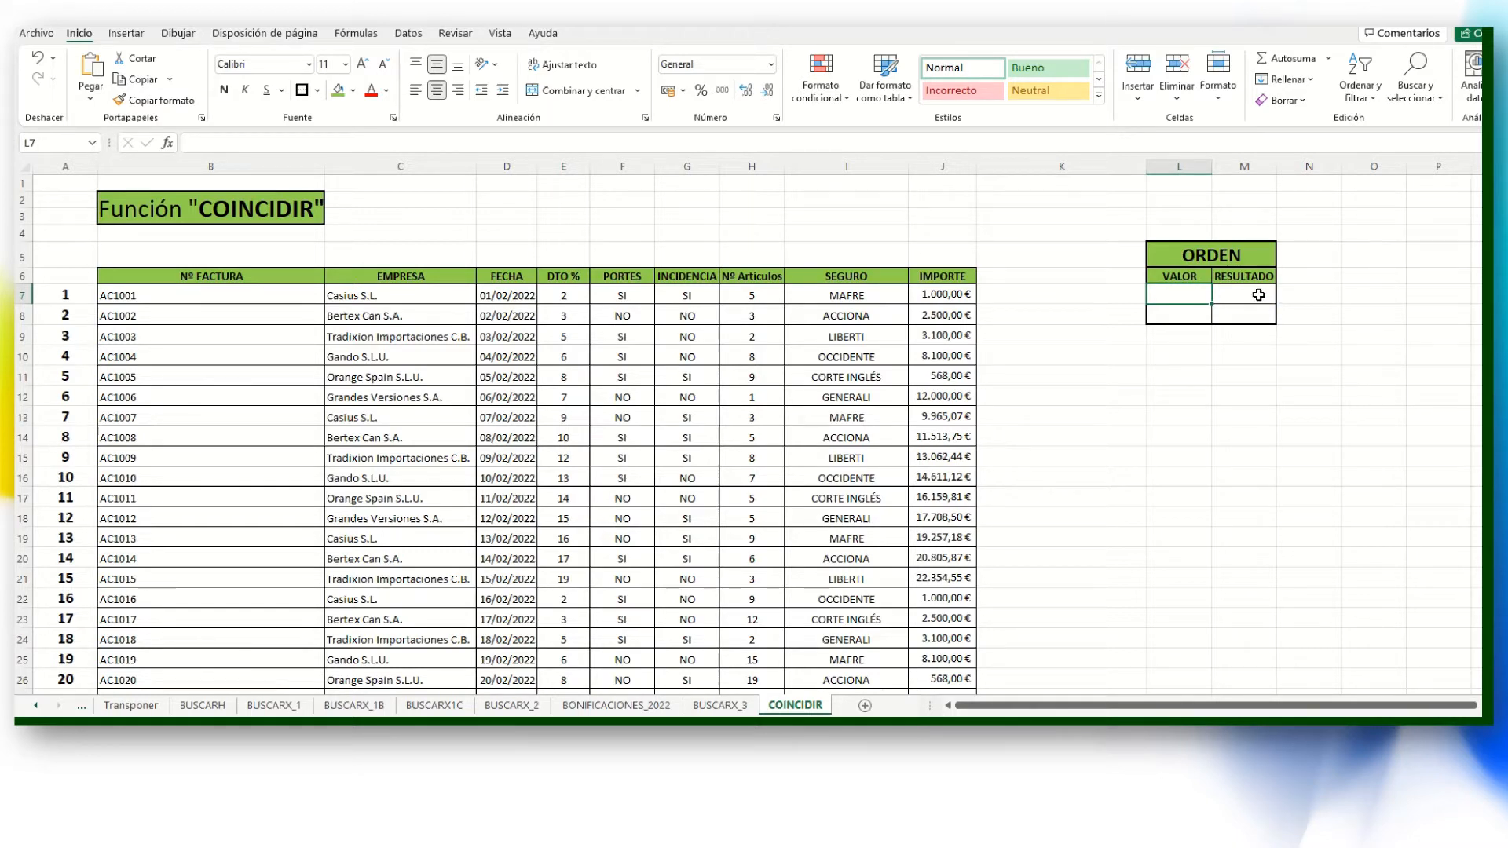
pyautogui.click(1232, 299)
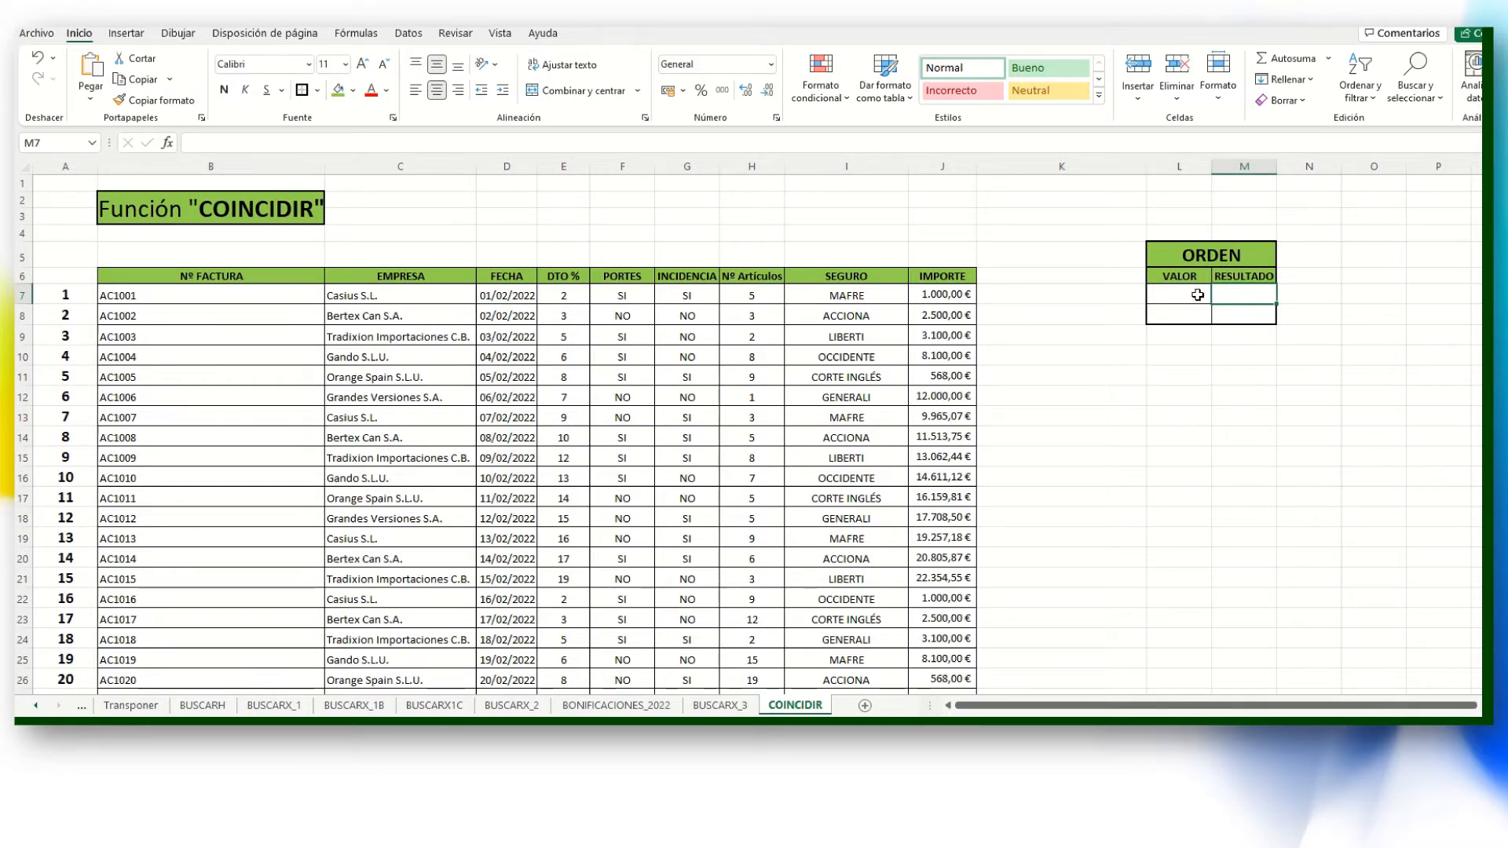
pyautogui.click(1168, 303)
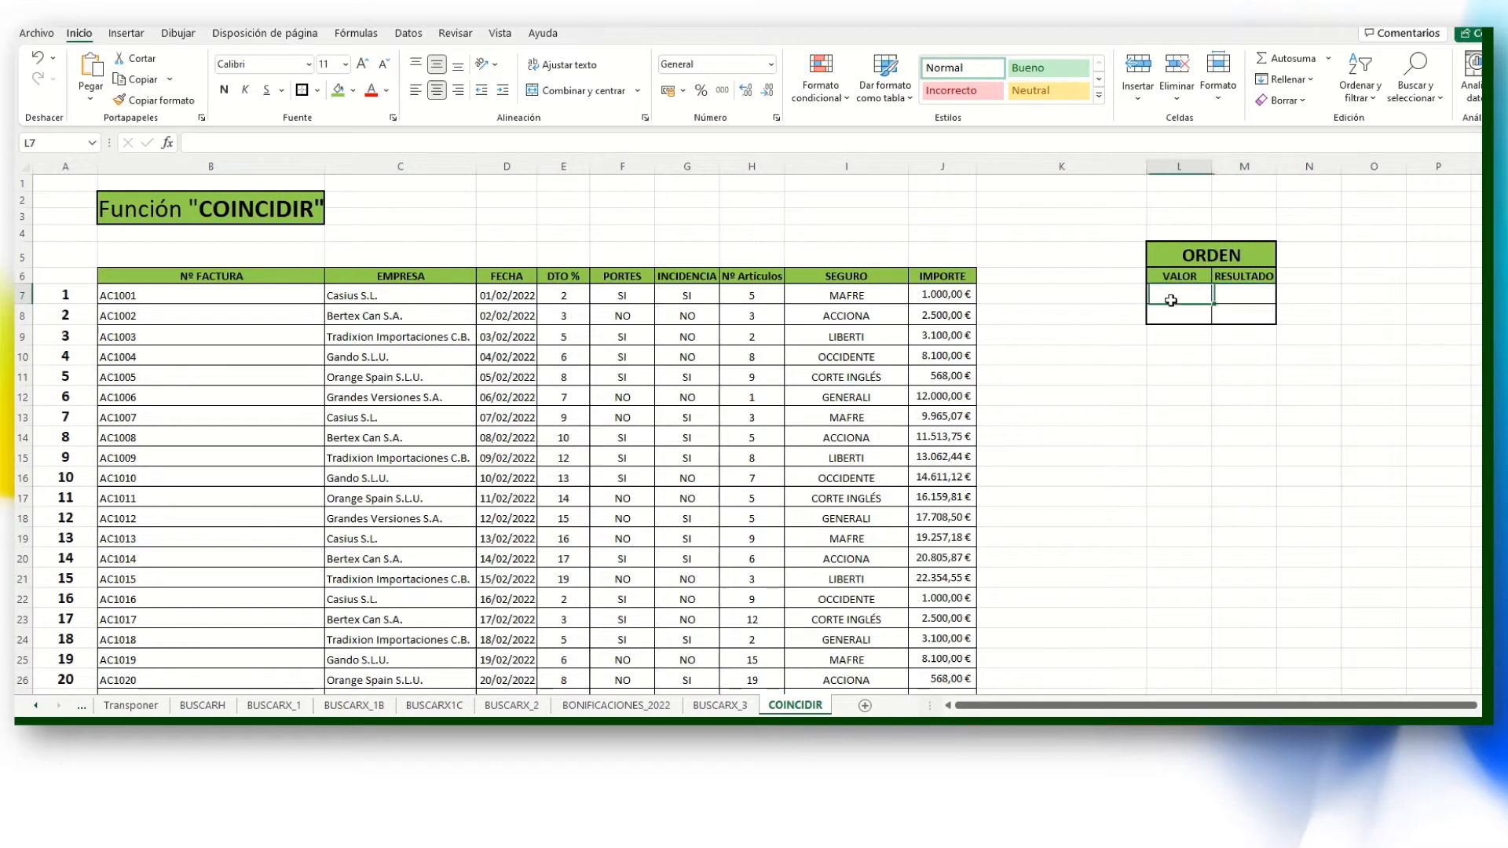
pyautogui.click(1230, 296)
pyautogui.click(1184, 297)
pyautogui.click(1185, 311)
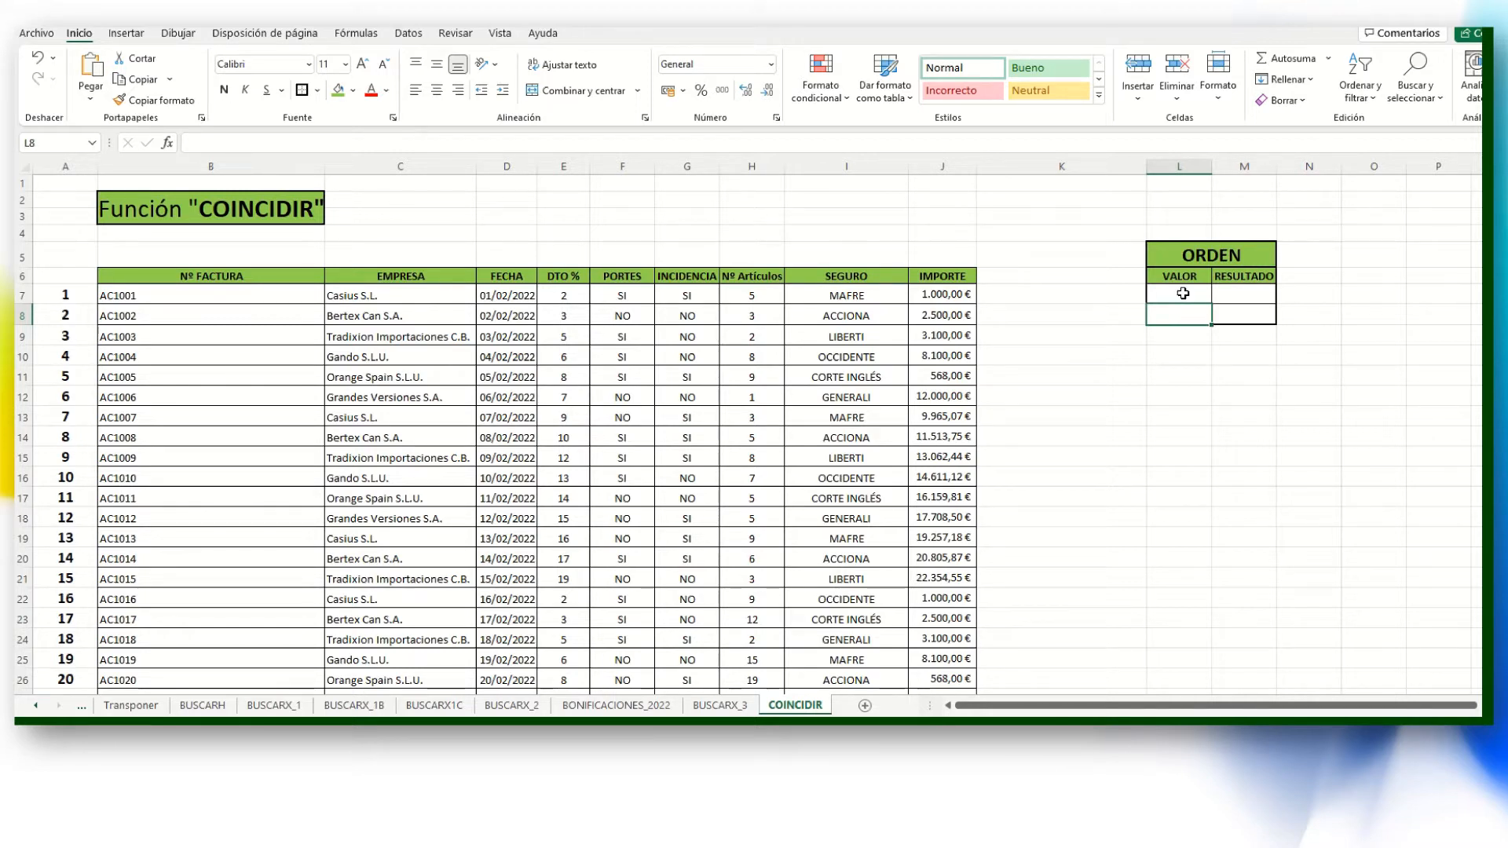
pyautogui.click(1183, 293)
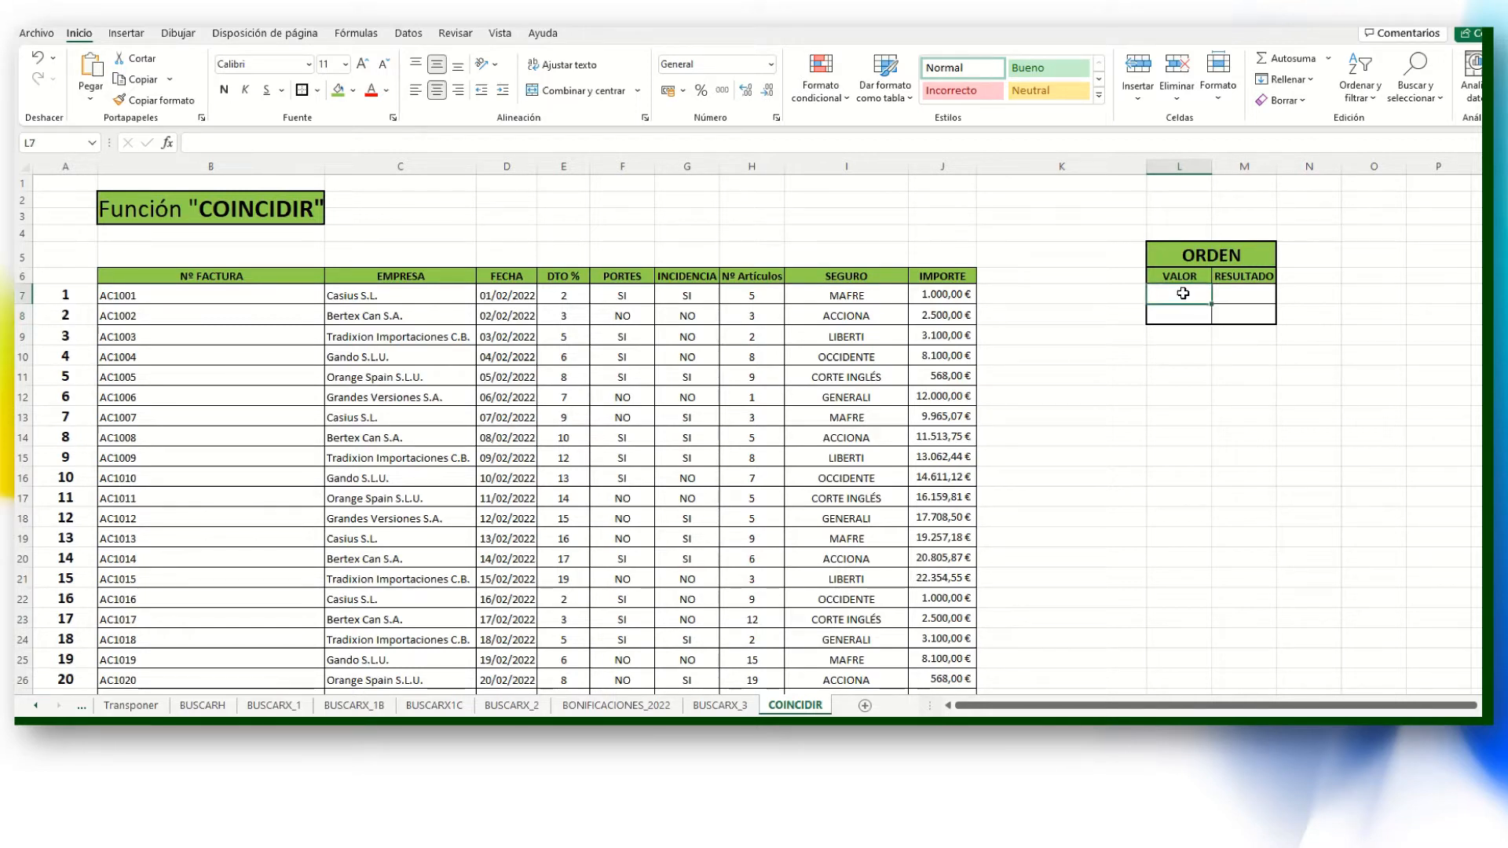
pyautogui.click(1242, 298)
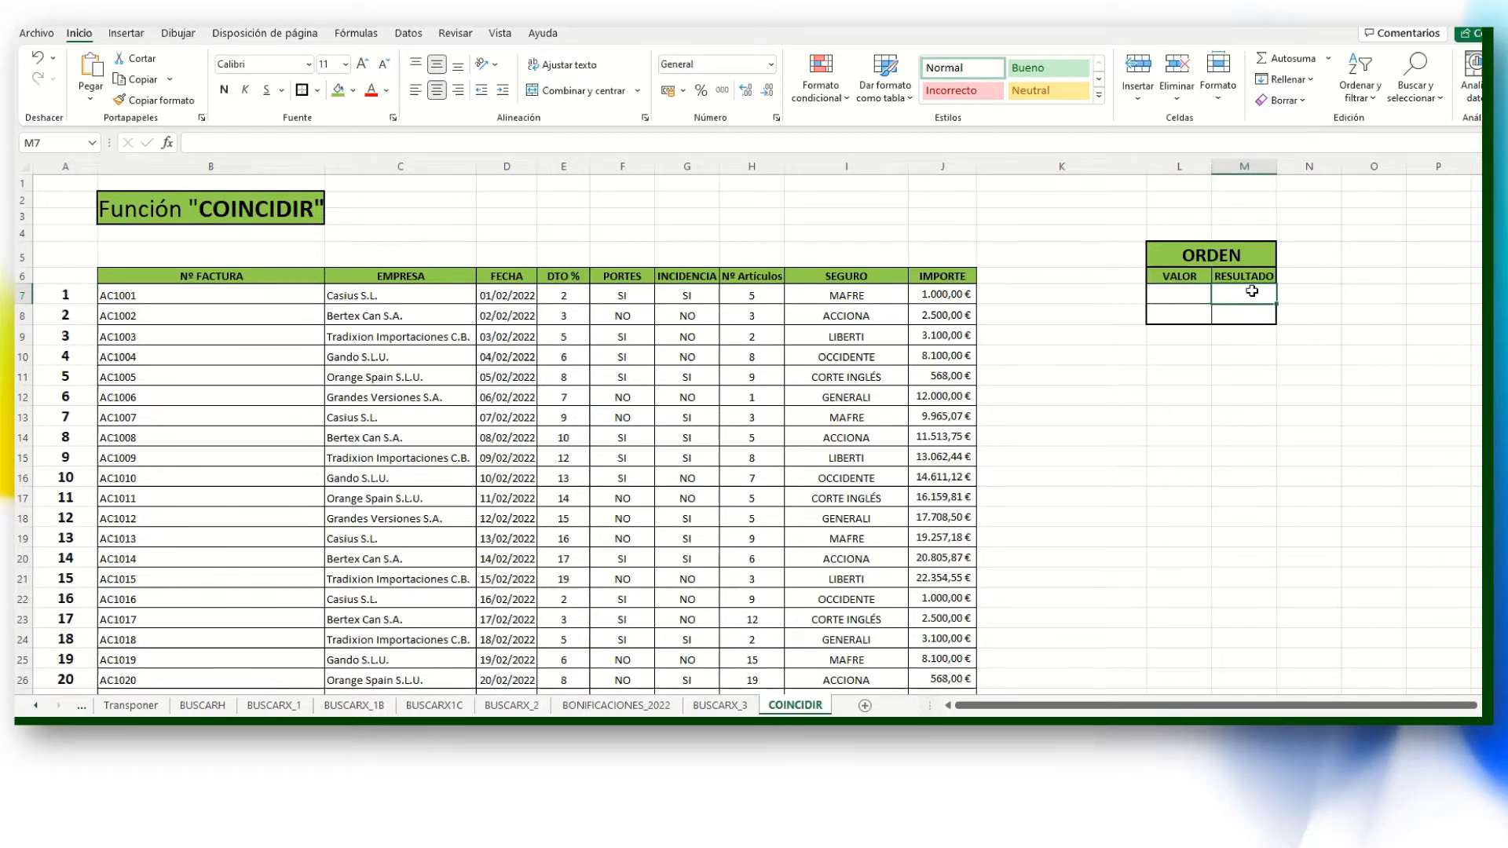
pyautogui.click(1187, 298)
# Start a COINCIDIR formula in the first RESULTADO cell, M7, with L7 as the lookup value.
pyautogui.click(1234, 294)
pyautogui.write('=COINC')
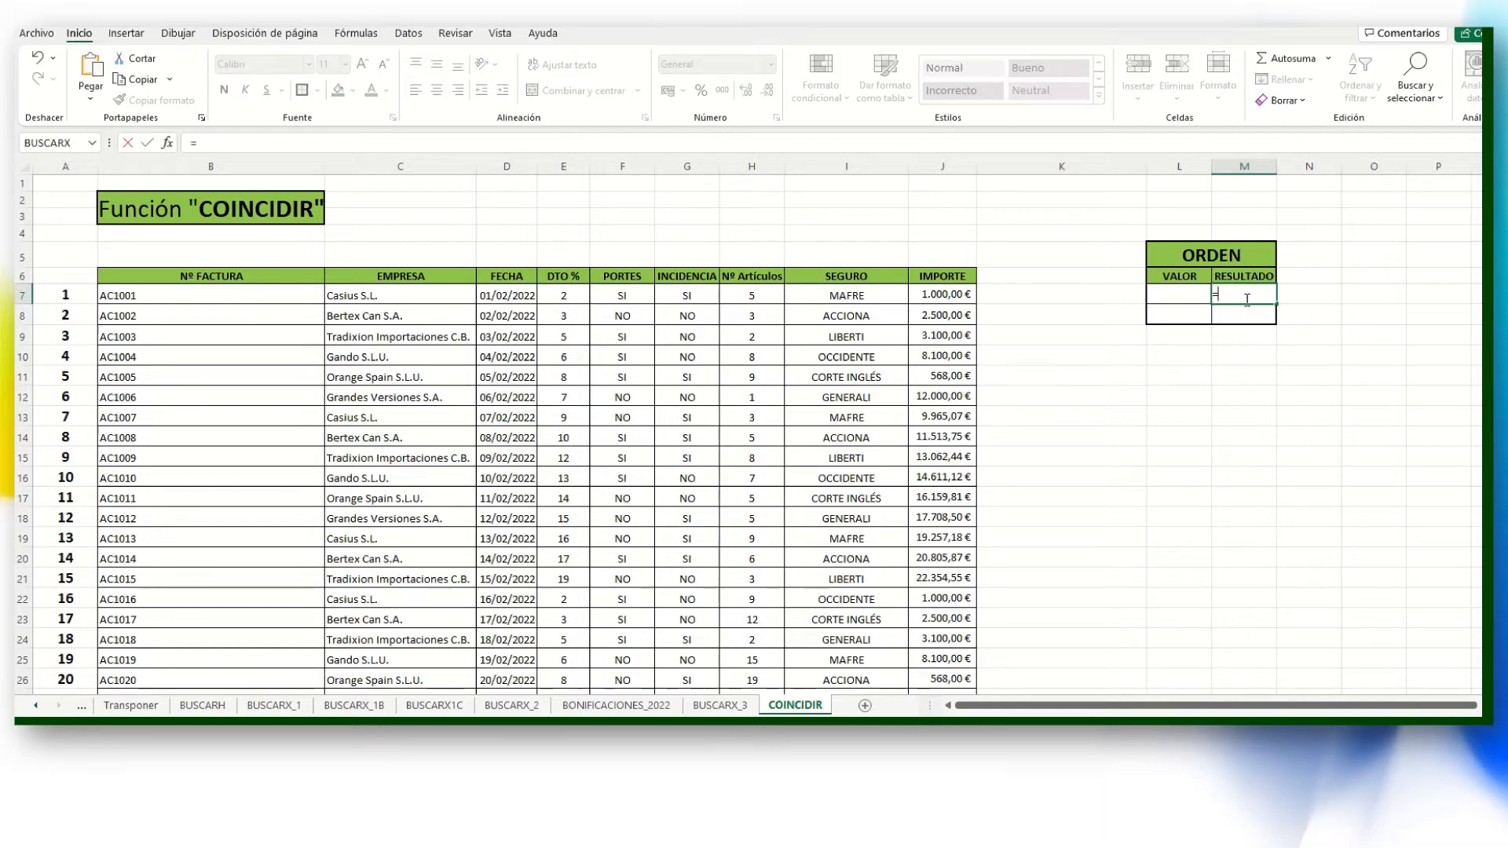
pyautogui.write('IDIR')
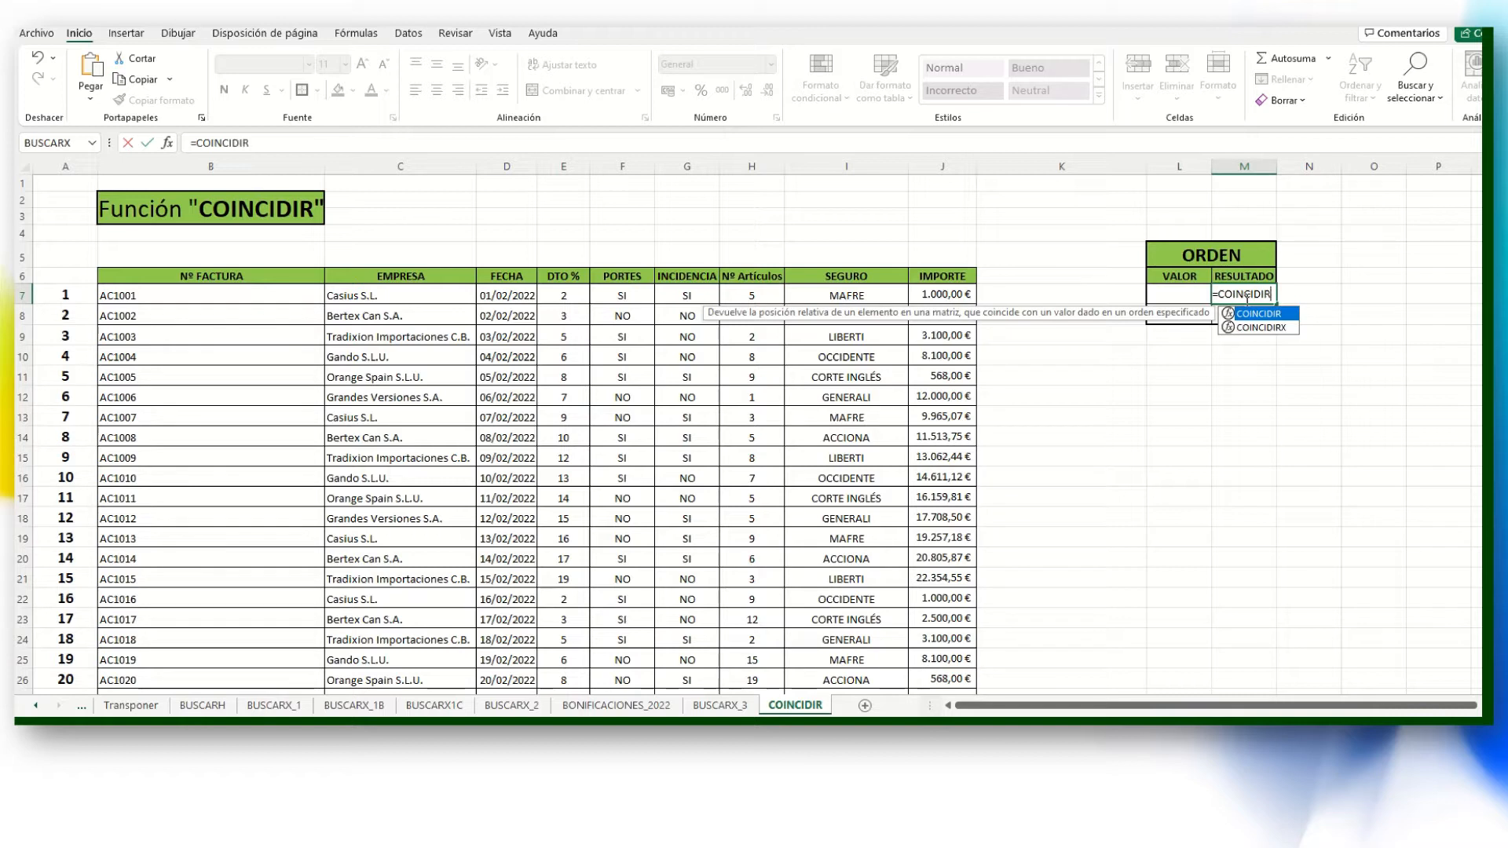
pyautogui.write('(')
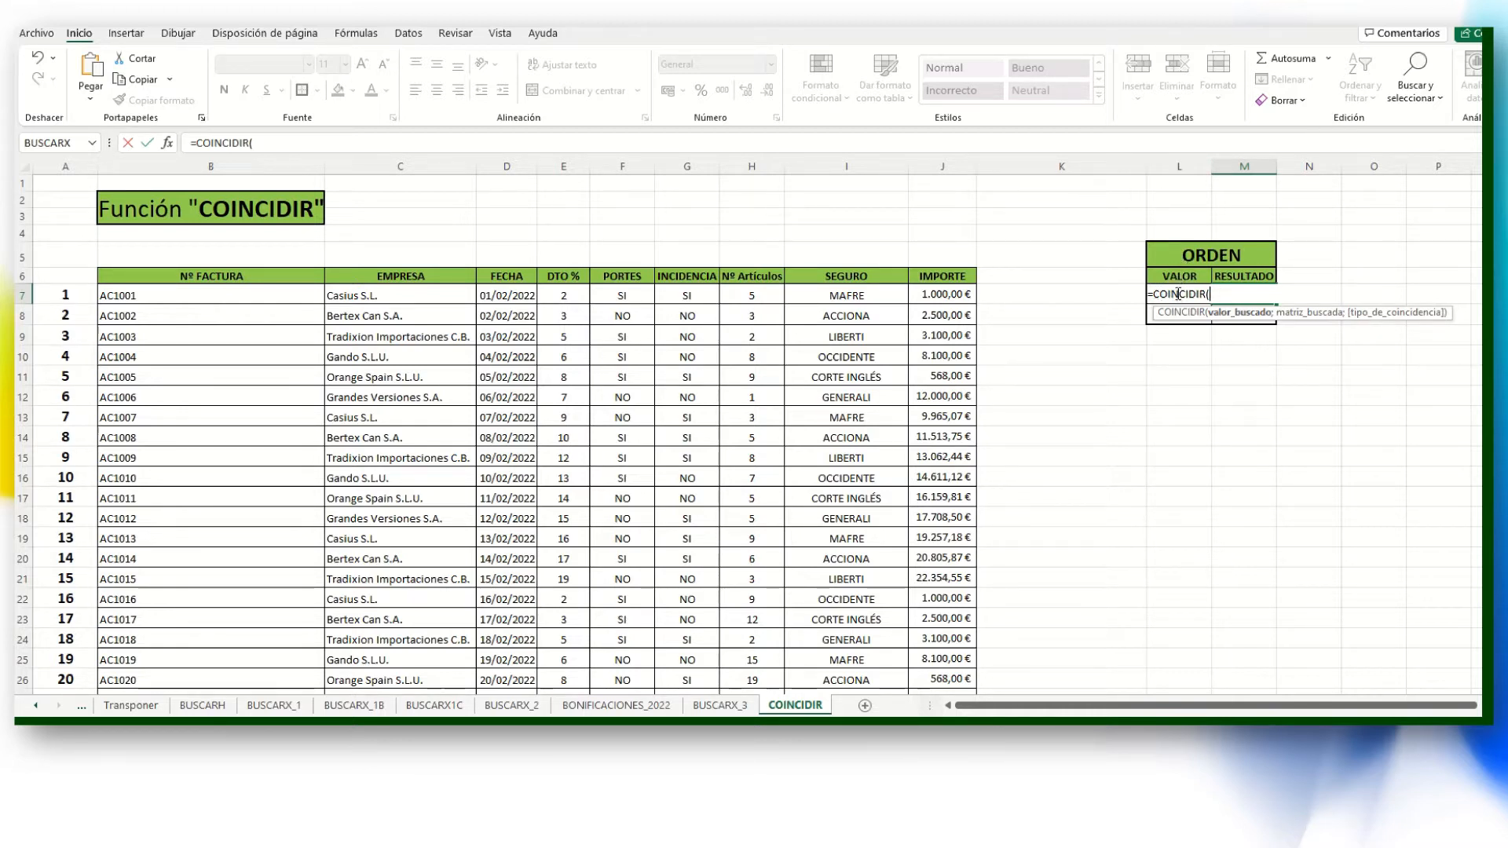
pyautogui.write('L7;')
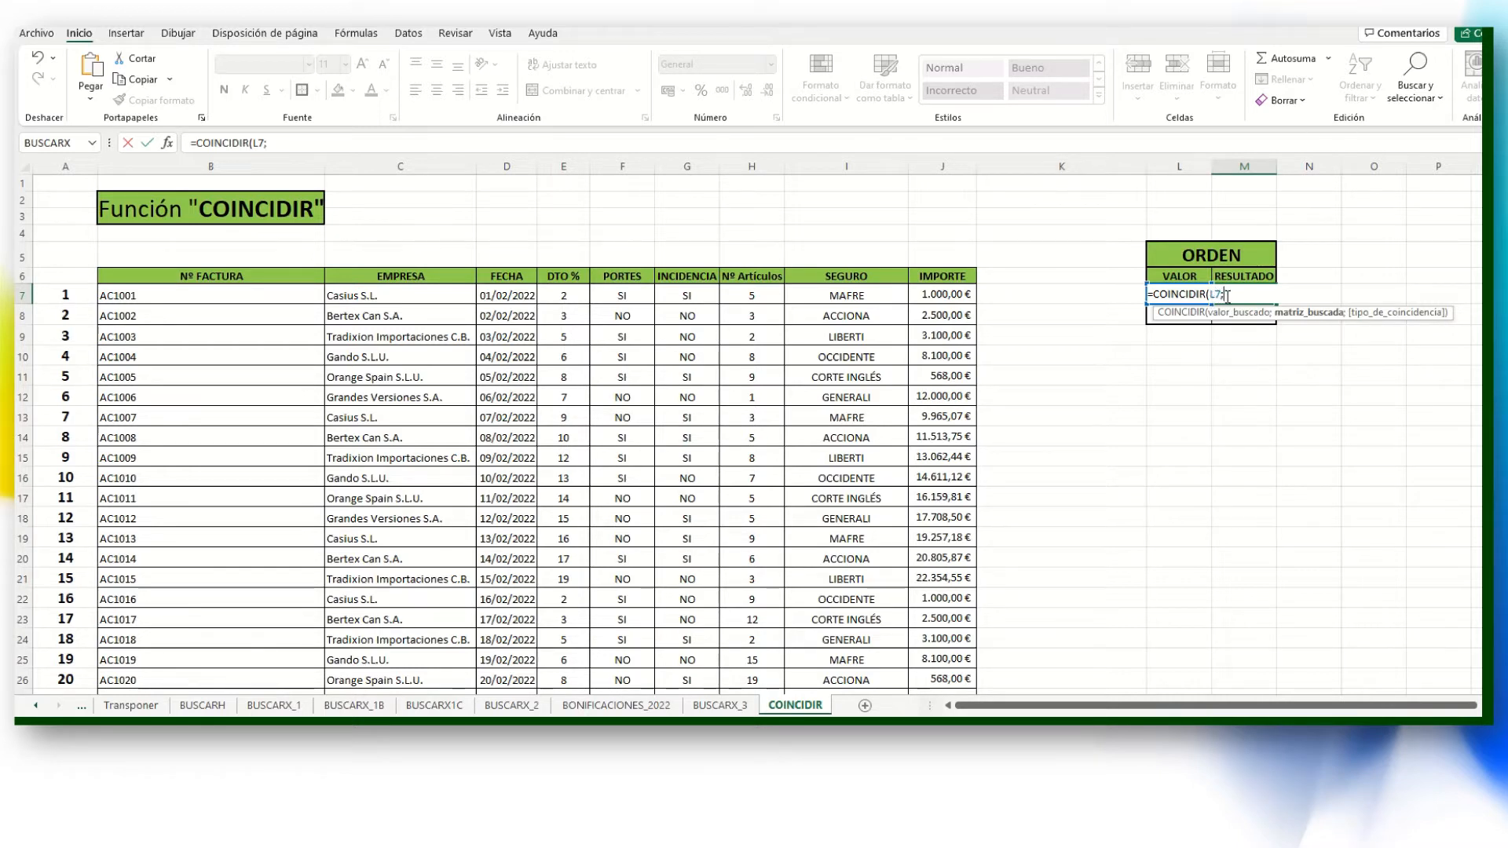
# Complete the COINCIDIR formula with the Nº FACTURA range B7:B69 as the lookup array and enter it.
pyautogui.click(230, 296)
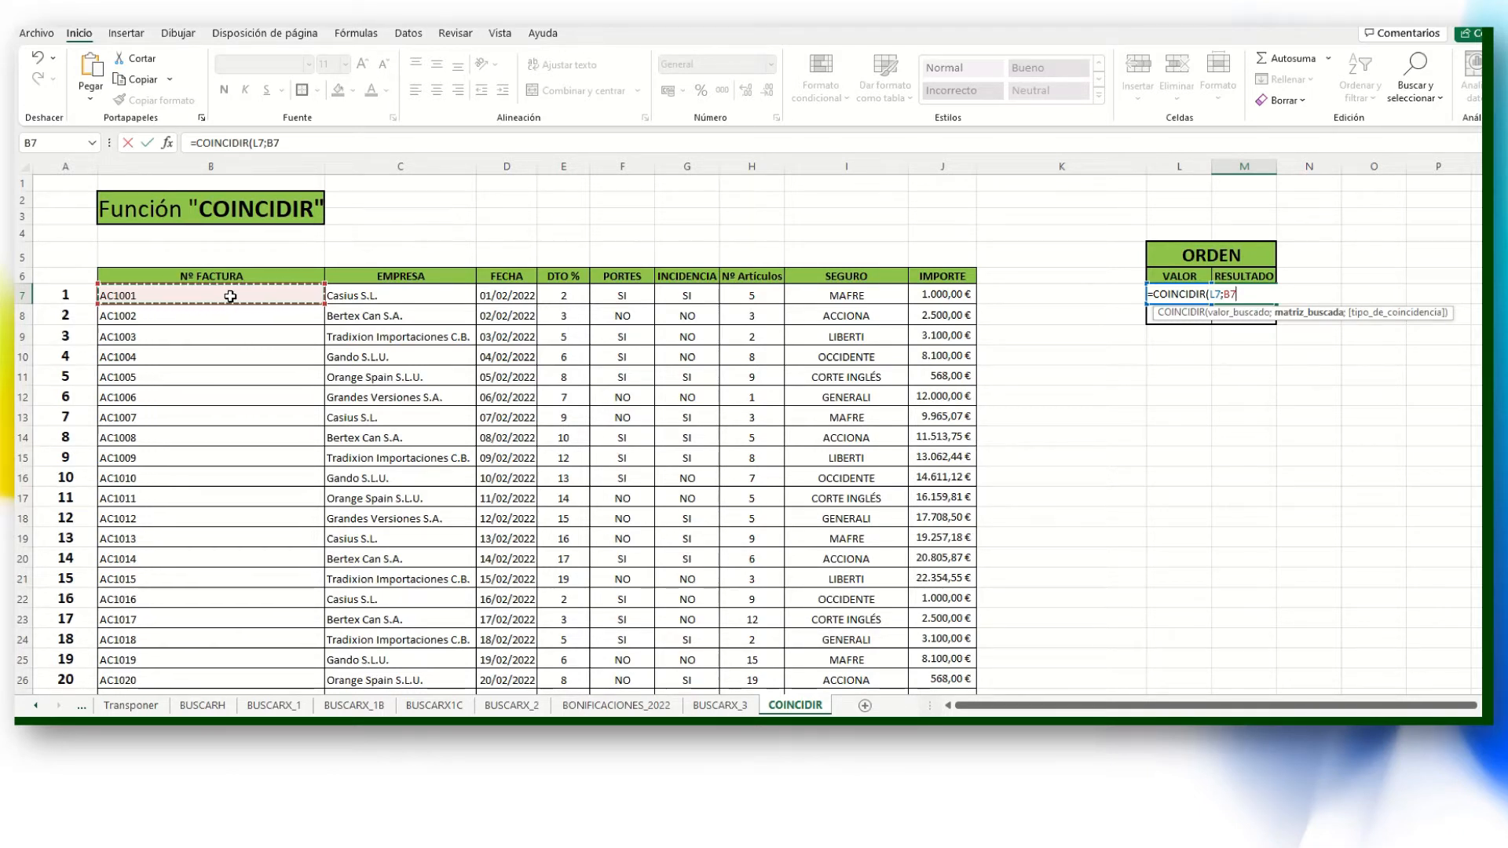
pyautogui.hotkey('ctrl', 'shift', 'Down')
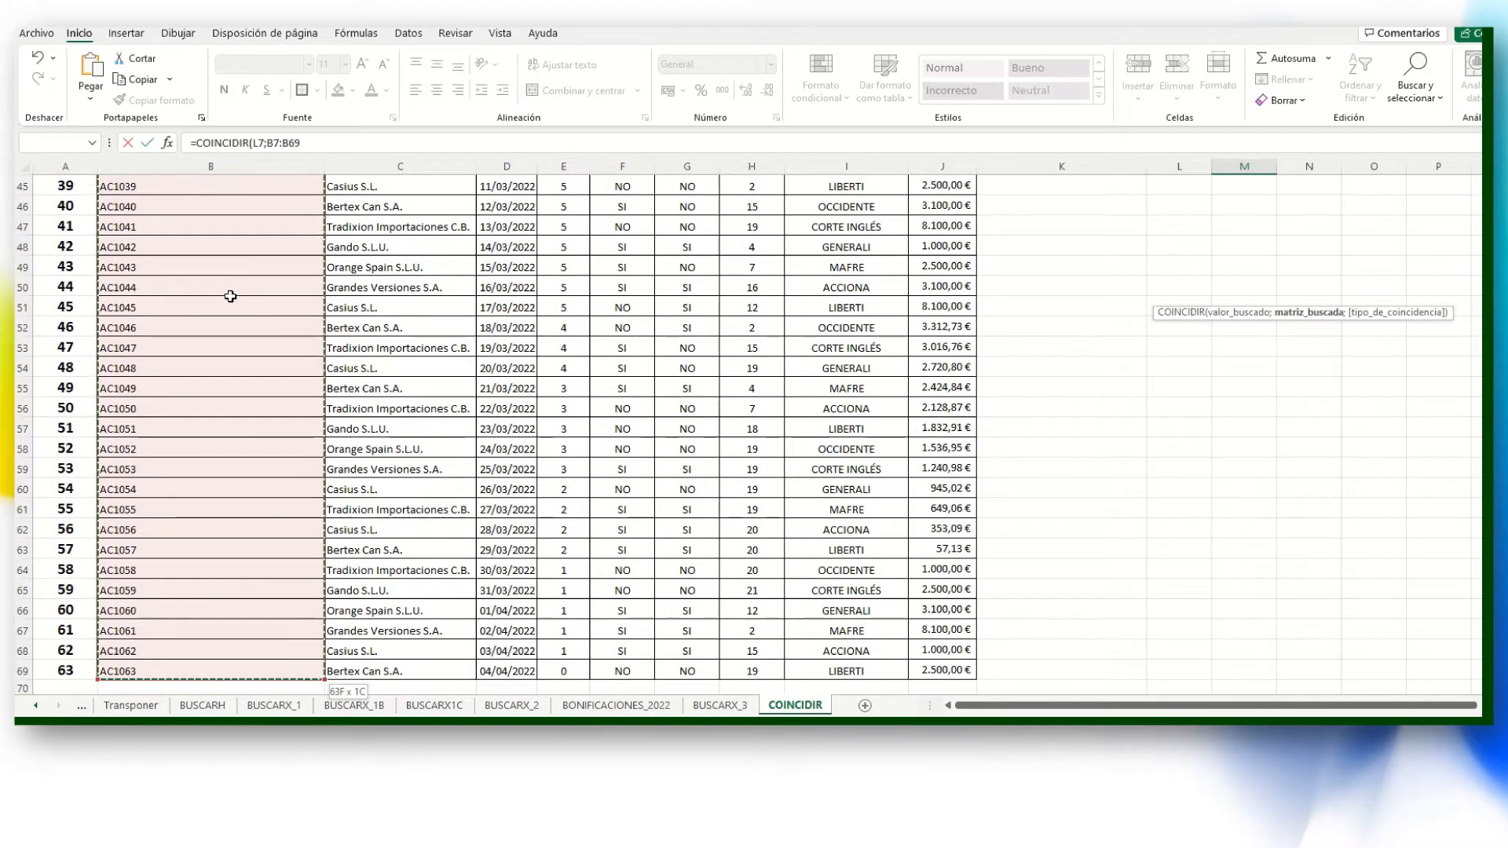
pyautogui.scroll(13, 1034, 340)
pyautogui.scroll(2, 1100, 315)
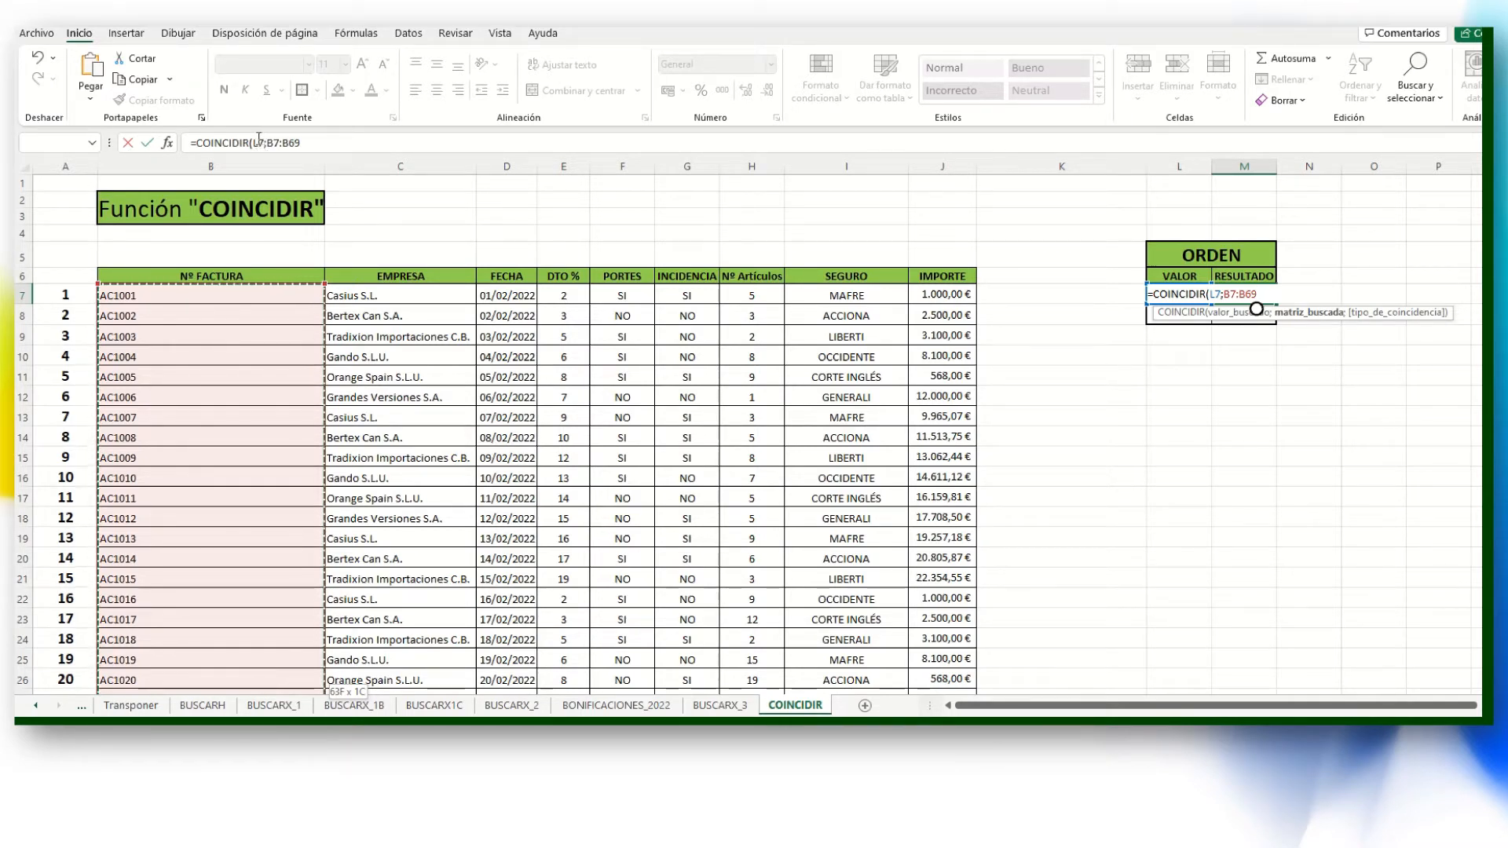
pyautogui.click(301, 143)
pyautogui.write(')')
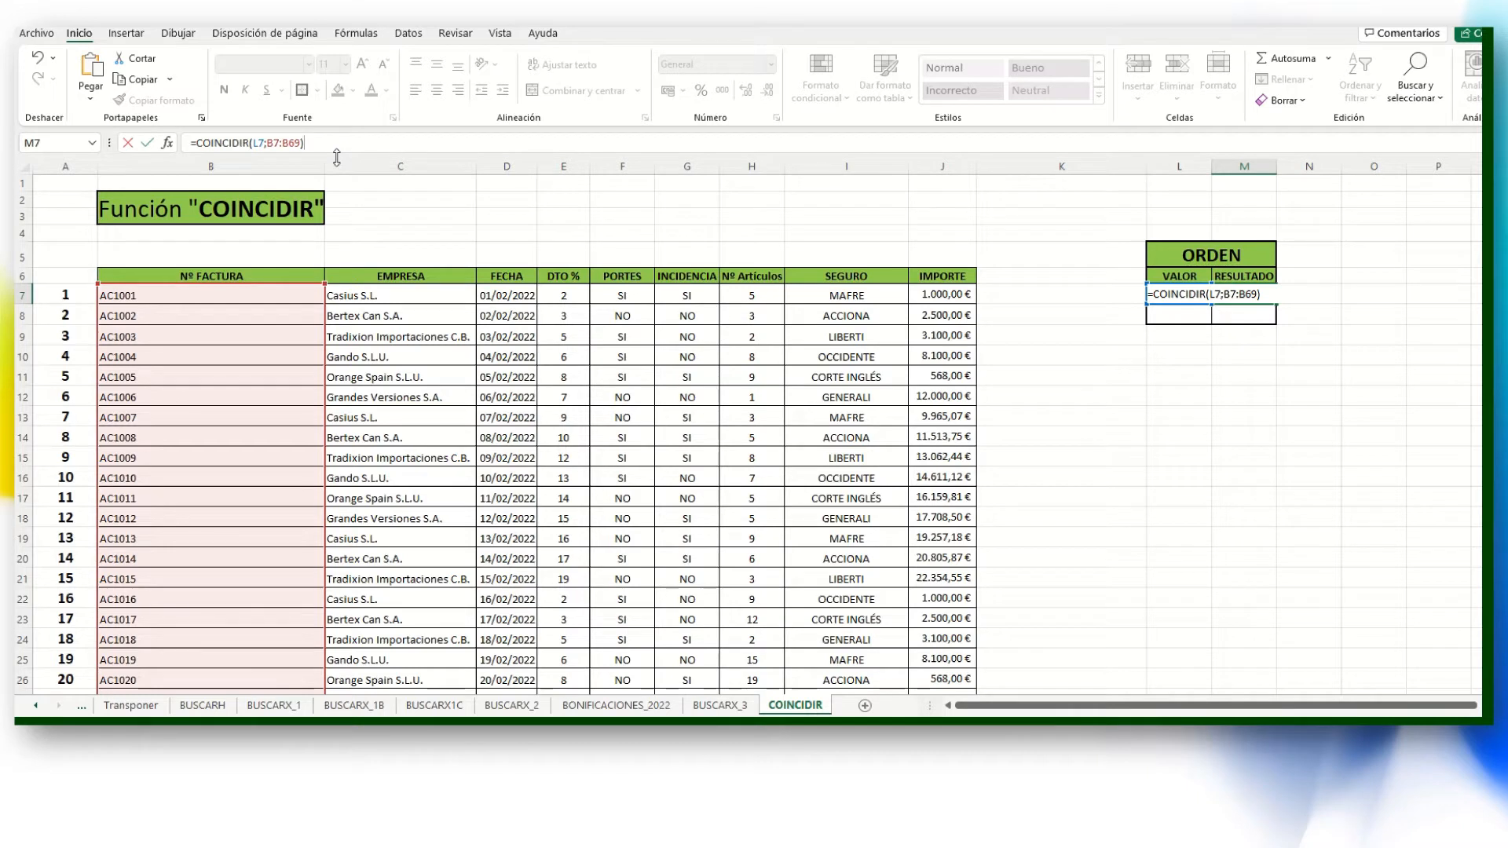
pyautogui.press('Return')
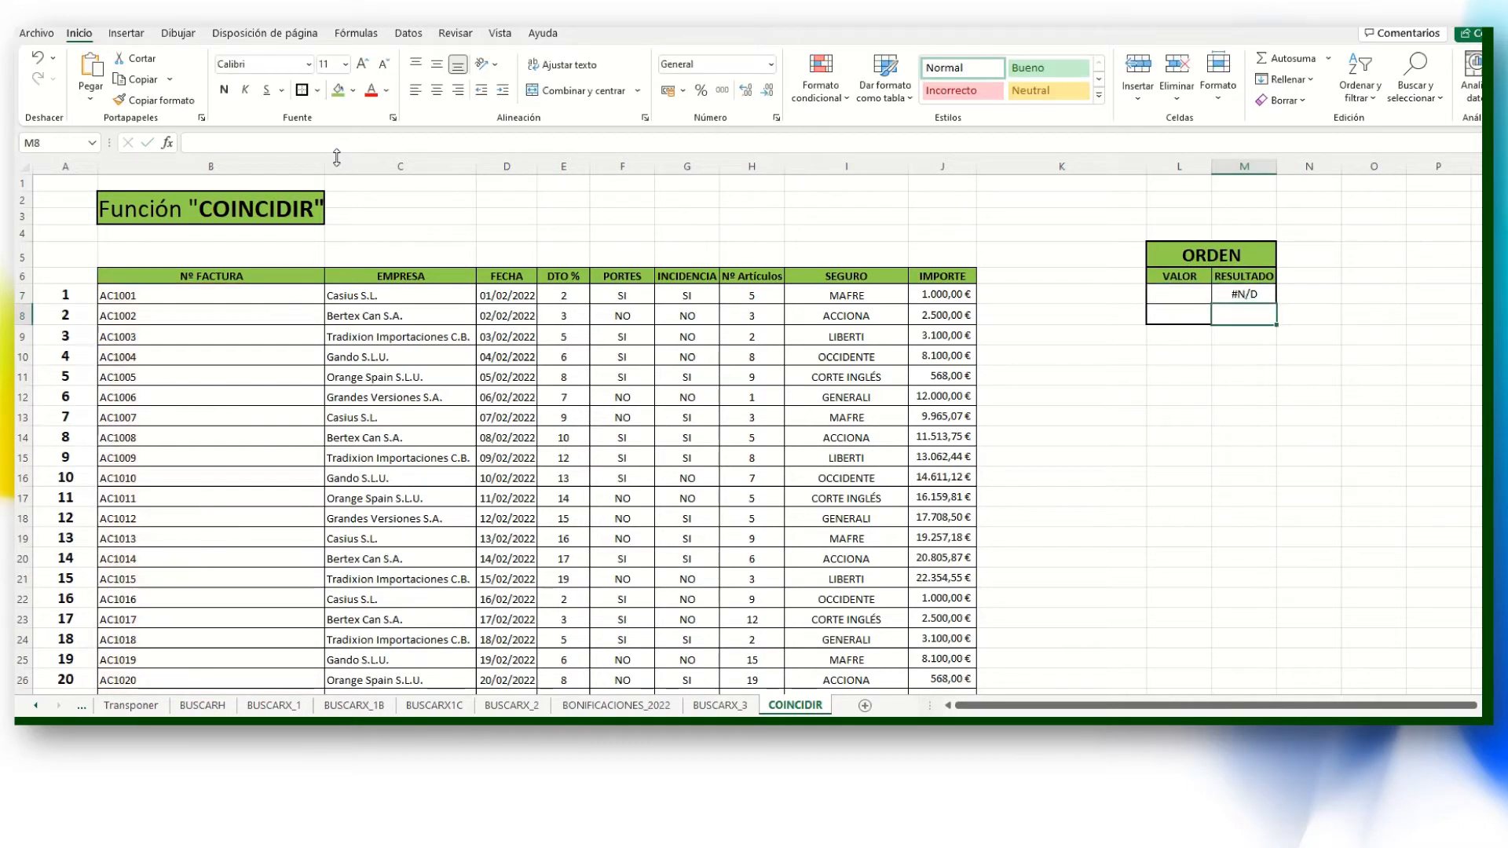
# Enter the invoice number AC1001 in the first VALOR cell, L7, as the value to look up.
pyautogui.click(1247, 293)
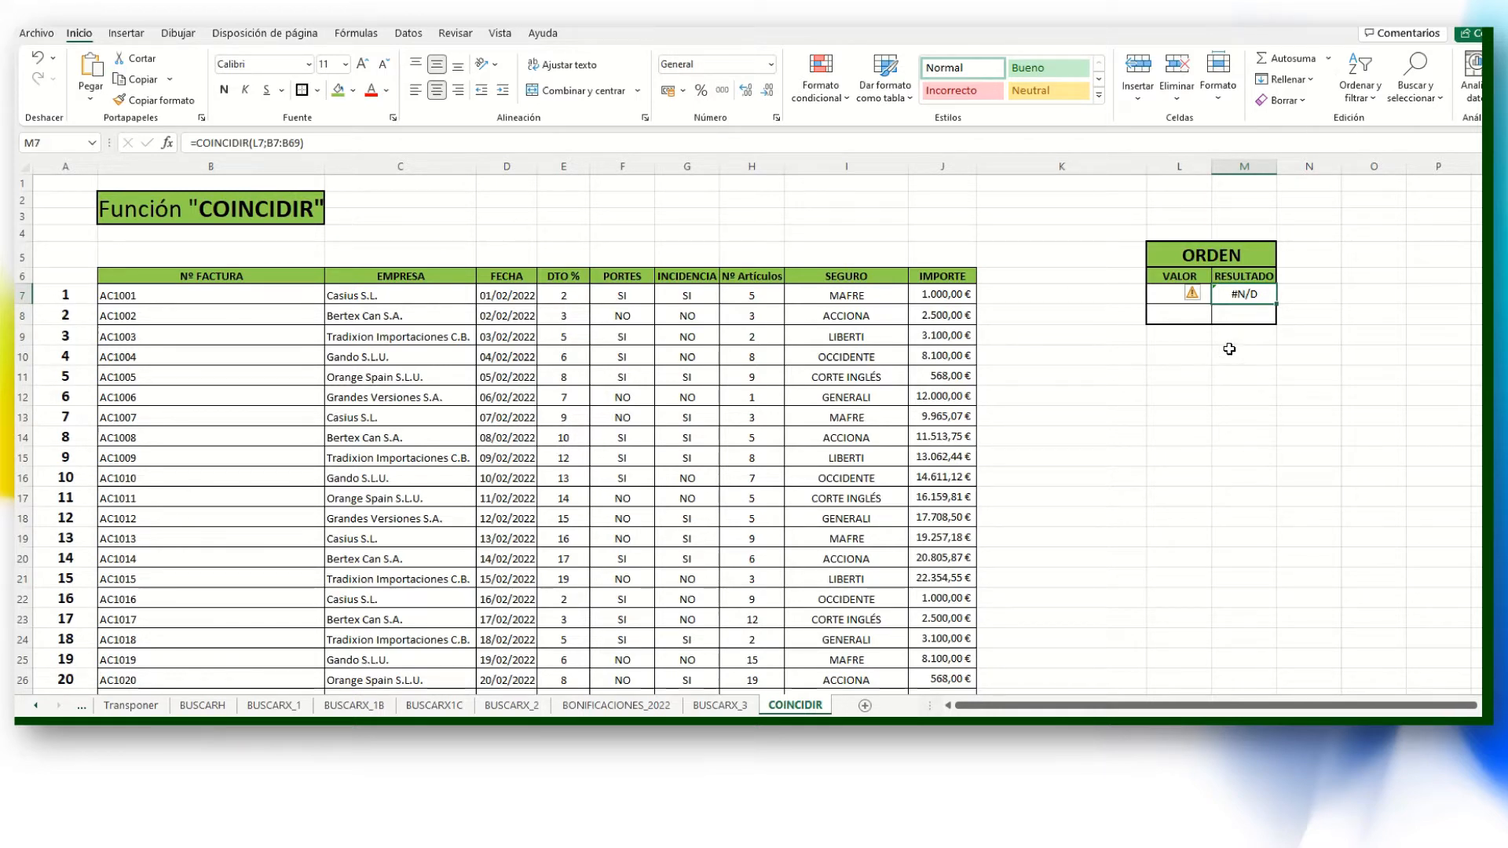
pyautogui.click(1166, 293)
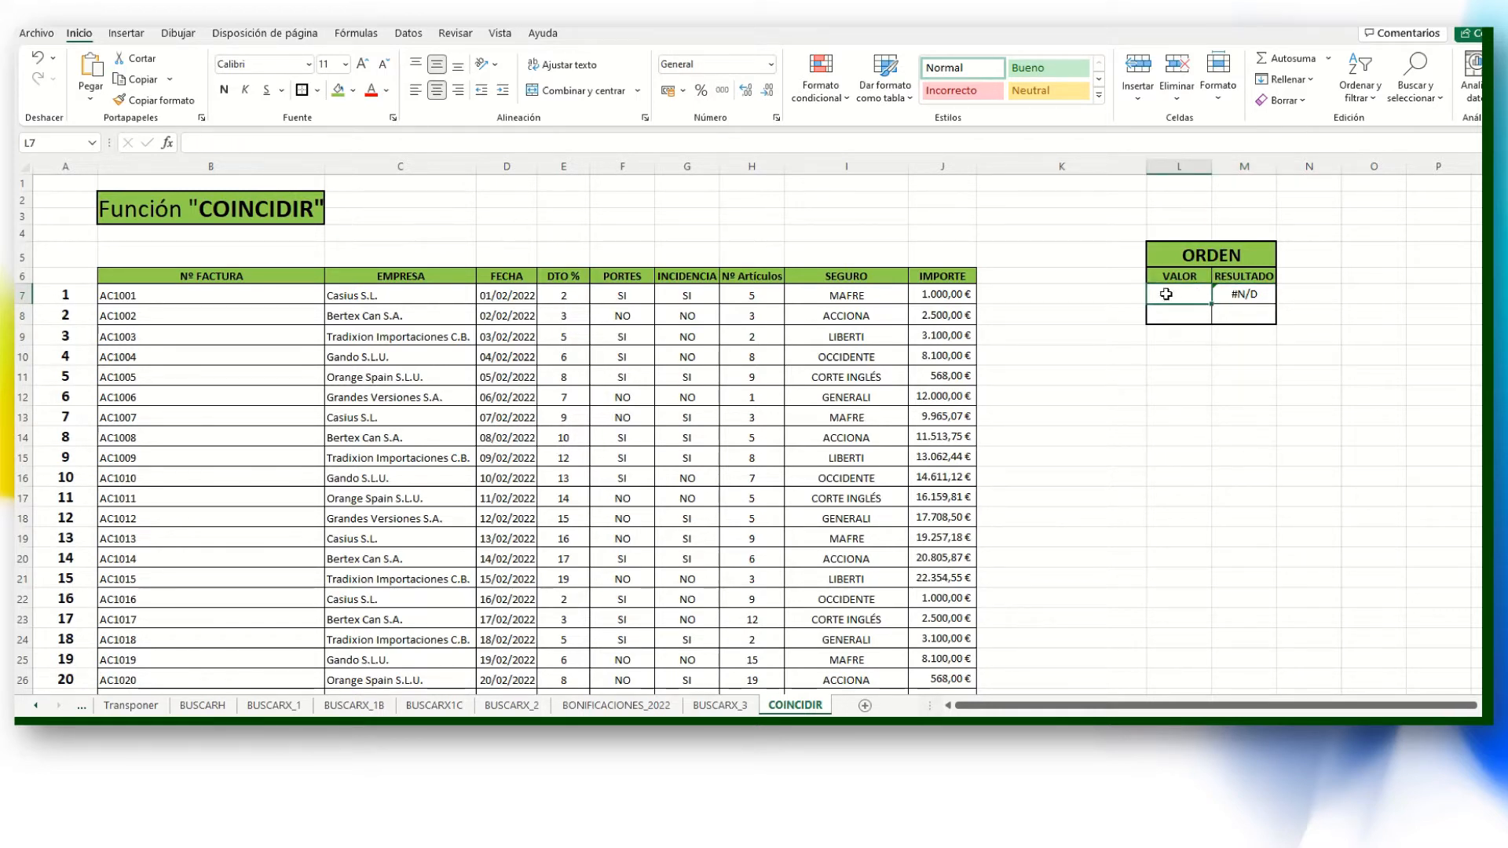
pyautogui.click(1244, 295)
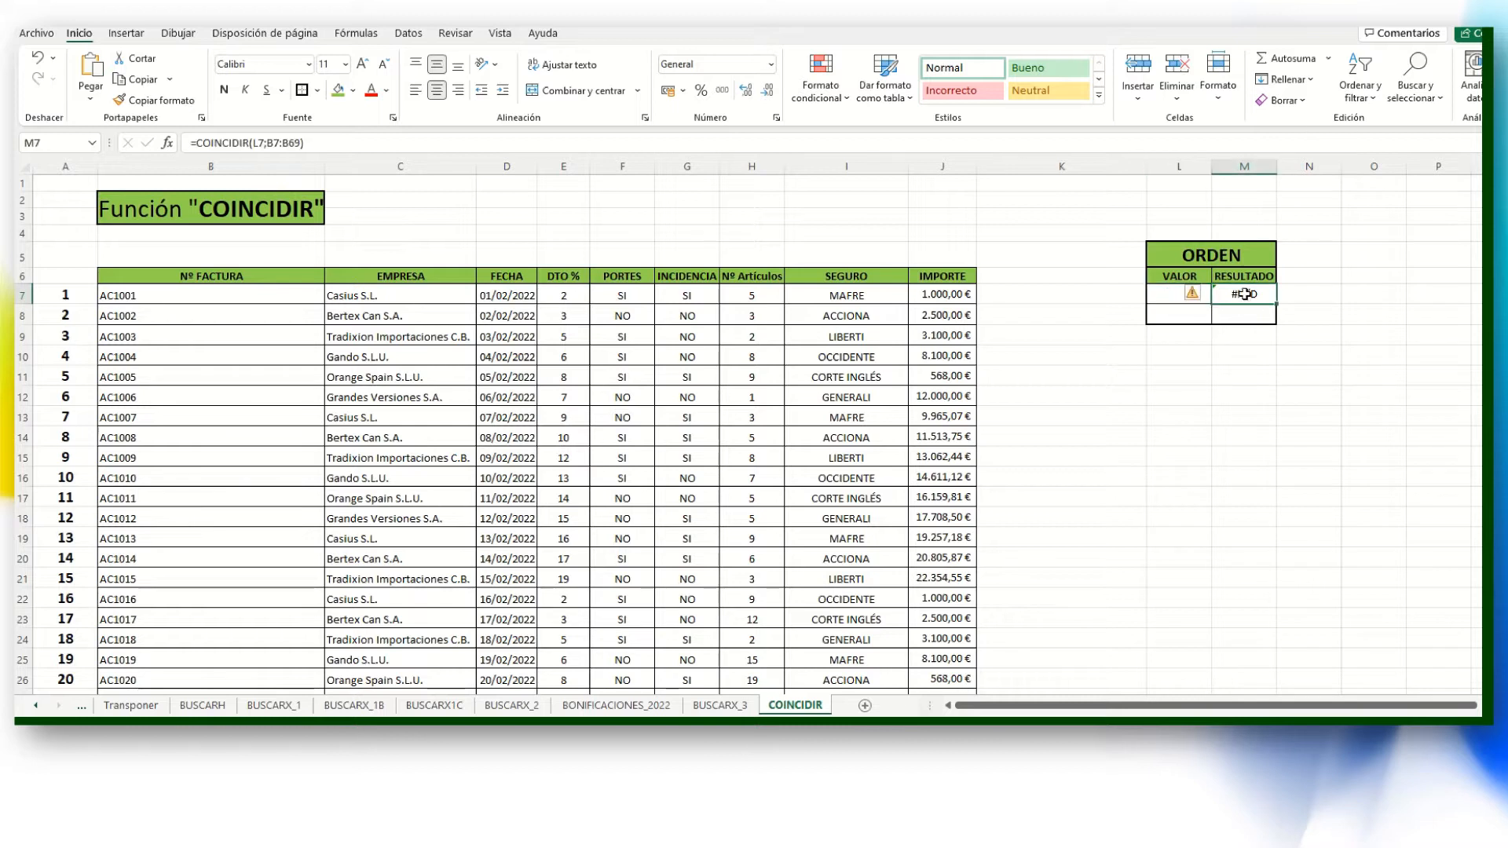
pyautogui.click(1174, 298)
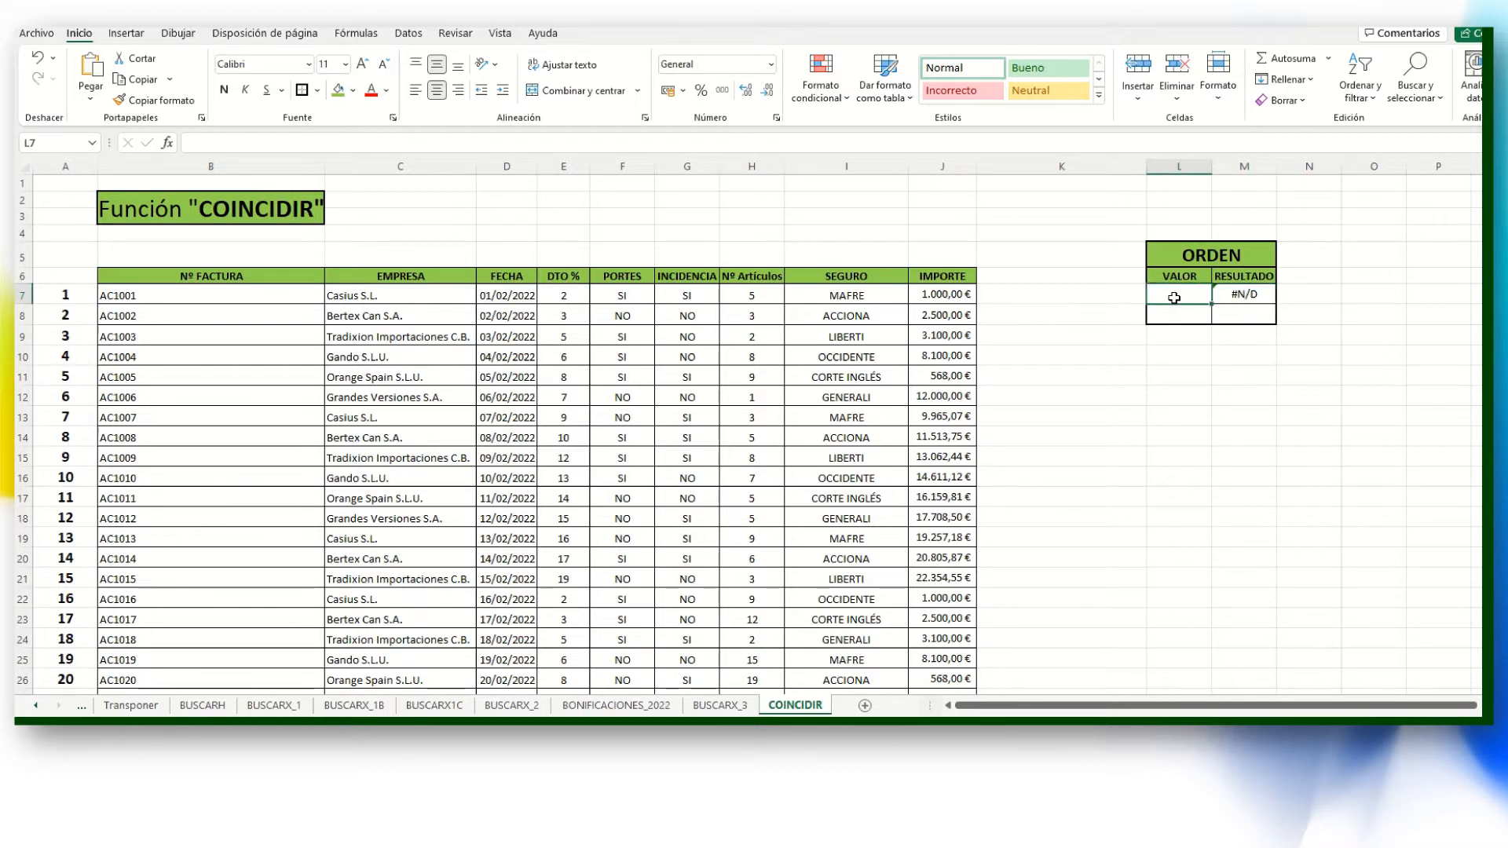
pyautogui.write('AC1001')
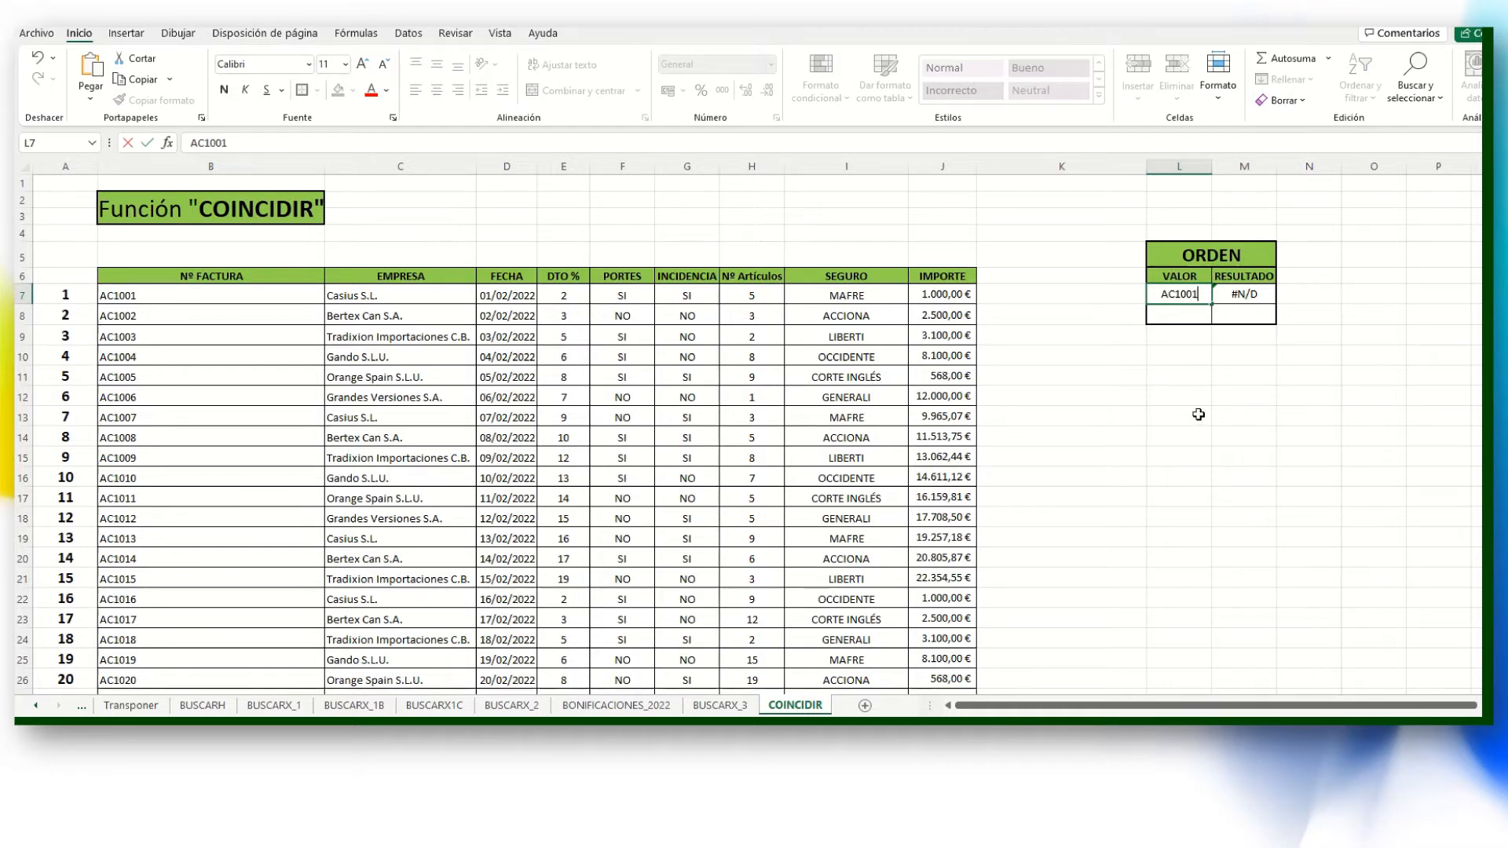
pyautogui.click(1199, 375)
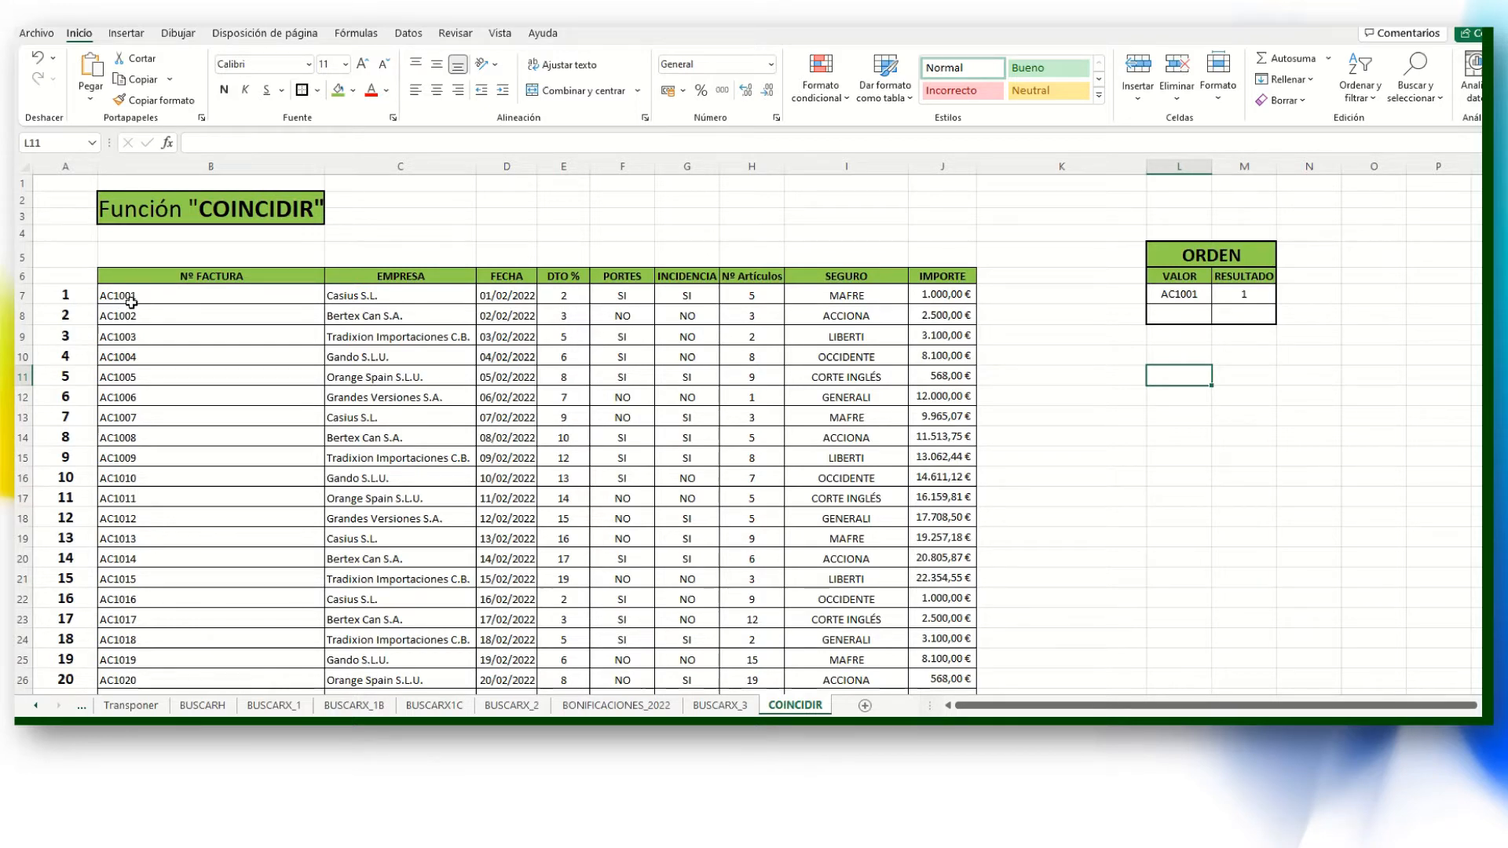
# Change the lookup value in L7 to AC1025 and check that invoice's row in the table.
pyautogui.click(1178, 294)
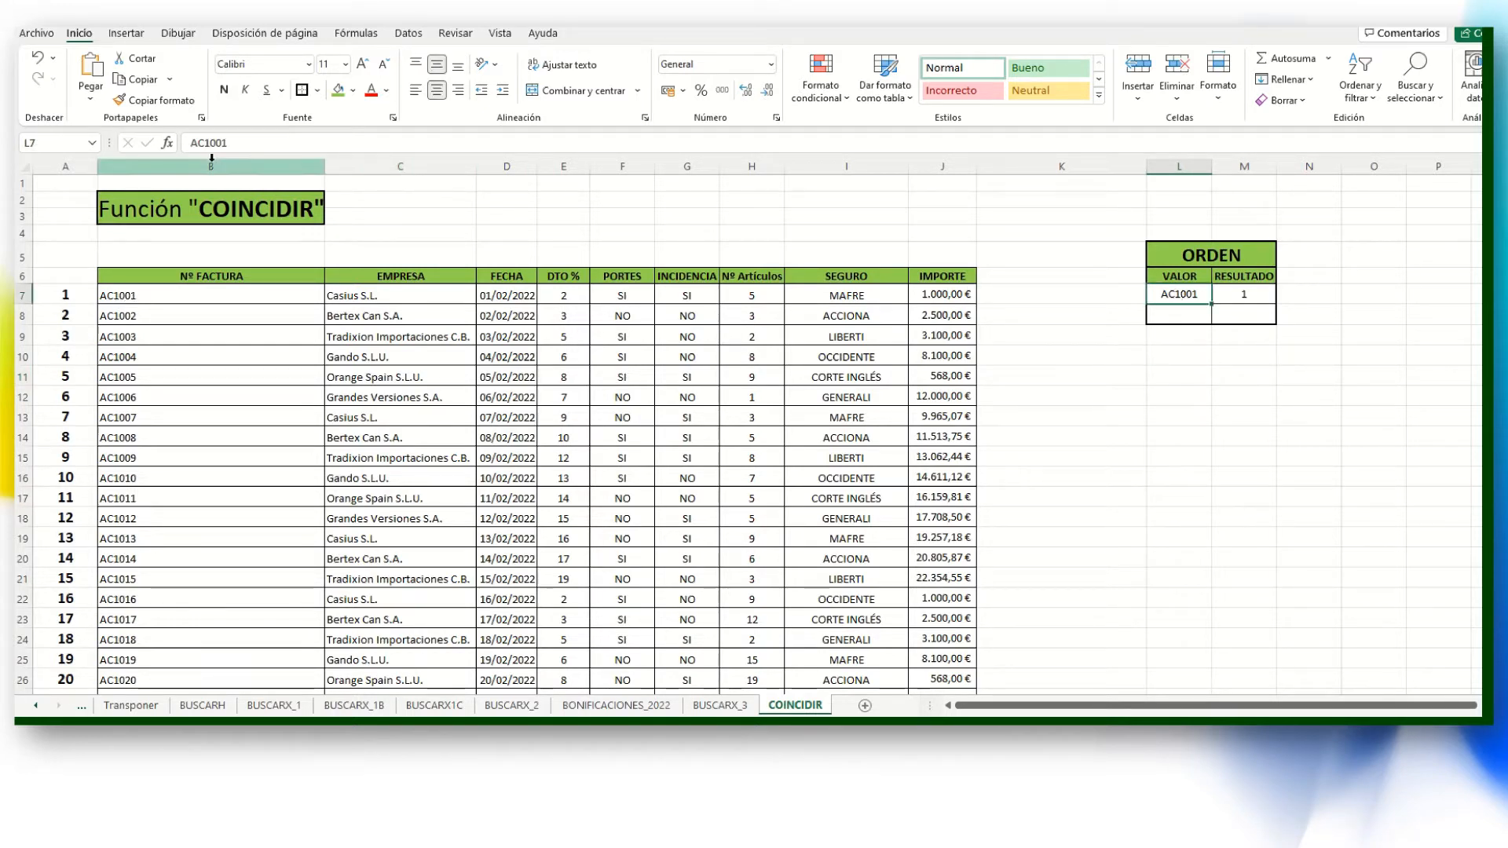
pyautogui.click(236, 143)
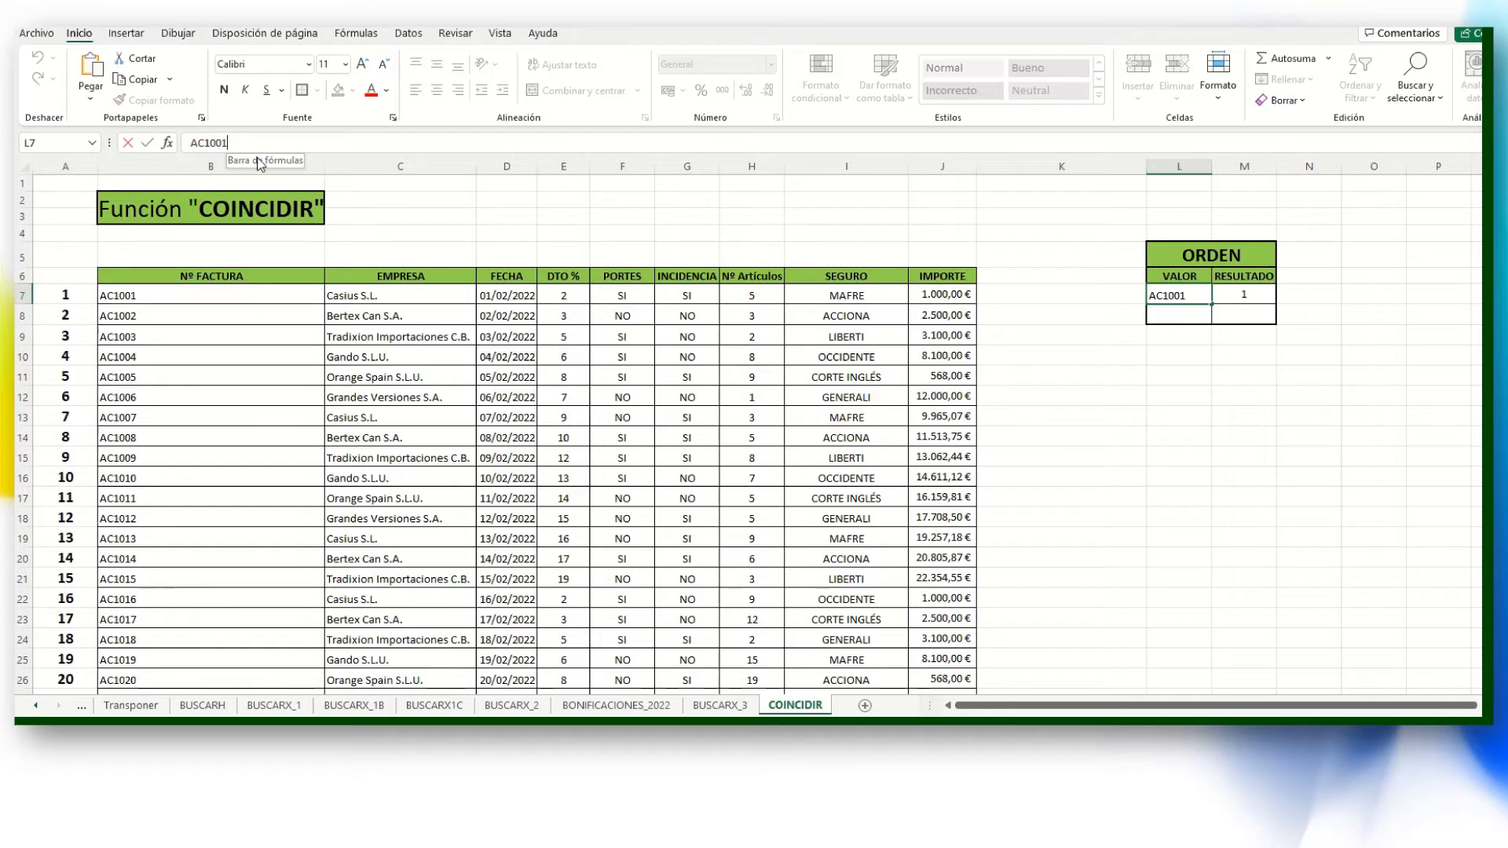
pyautogui.press('BackSpace')
pyautogui.press('BackSpace')
pyautogui.write('25')
pyautogui.press('Return')
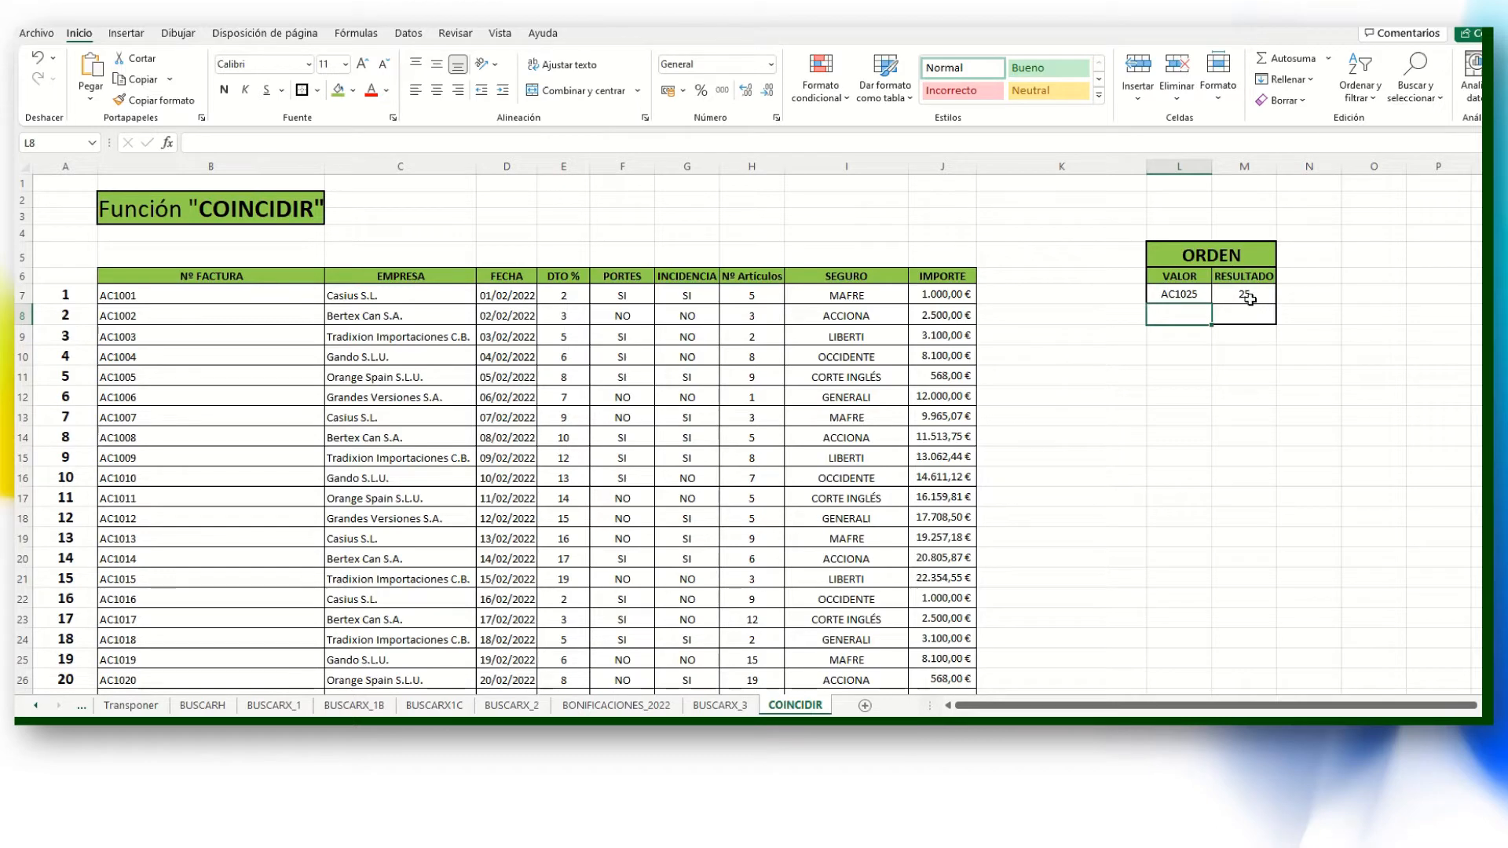
pyautogui.scroll(-4, 139, 539)
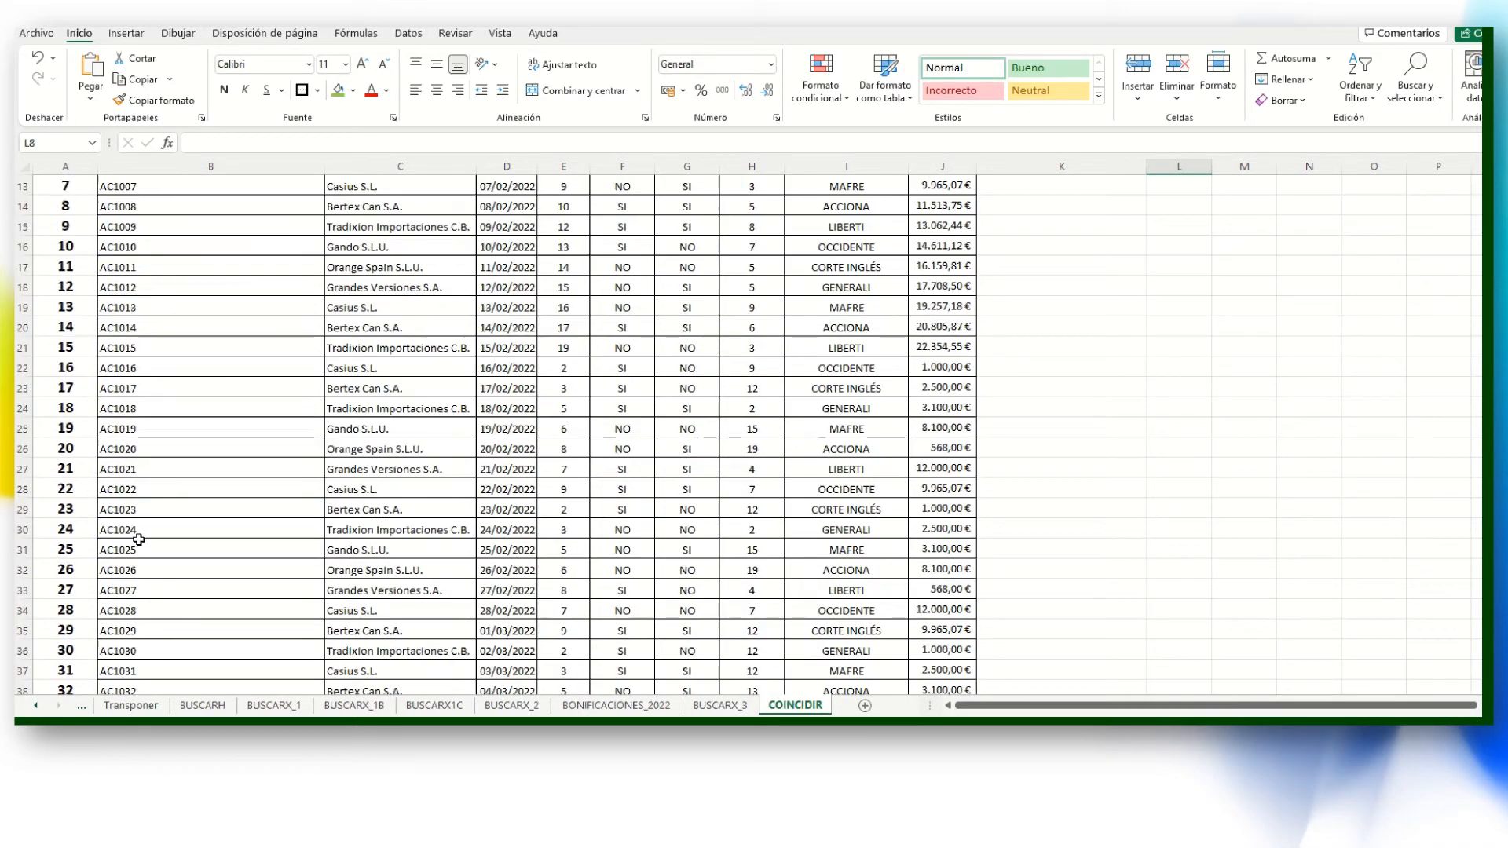
pyautogui.click(168, 546)
pyautogui.moveTo(197, 552); pyautogui.dragTo(919, 558)
pyautogui.scroll(4, 825, 453)
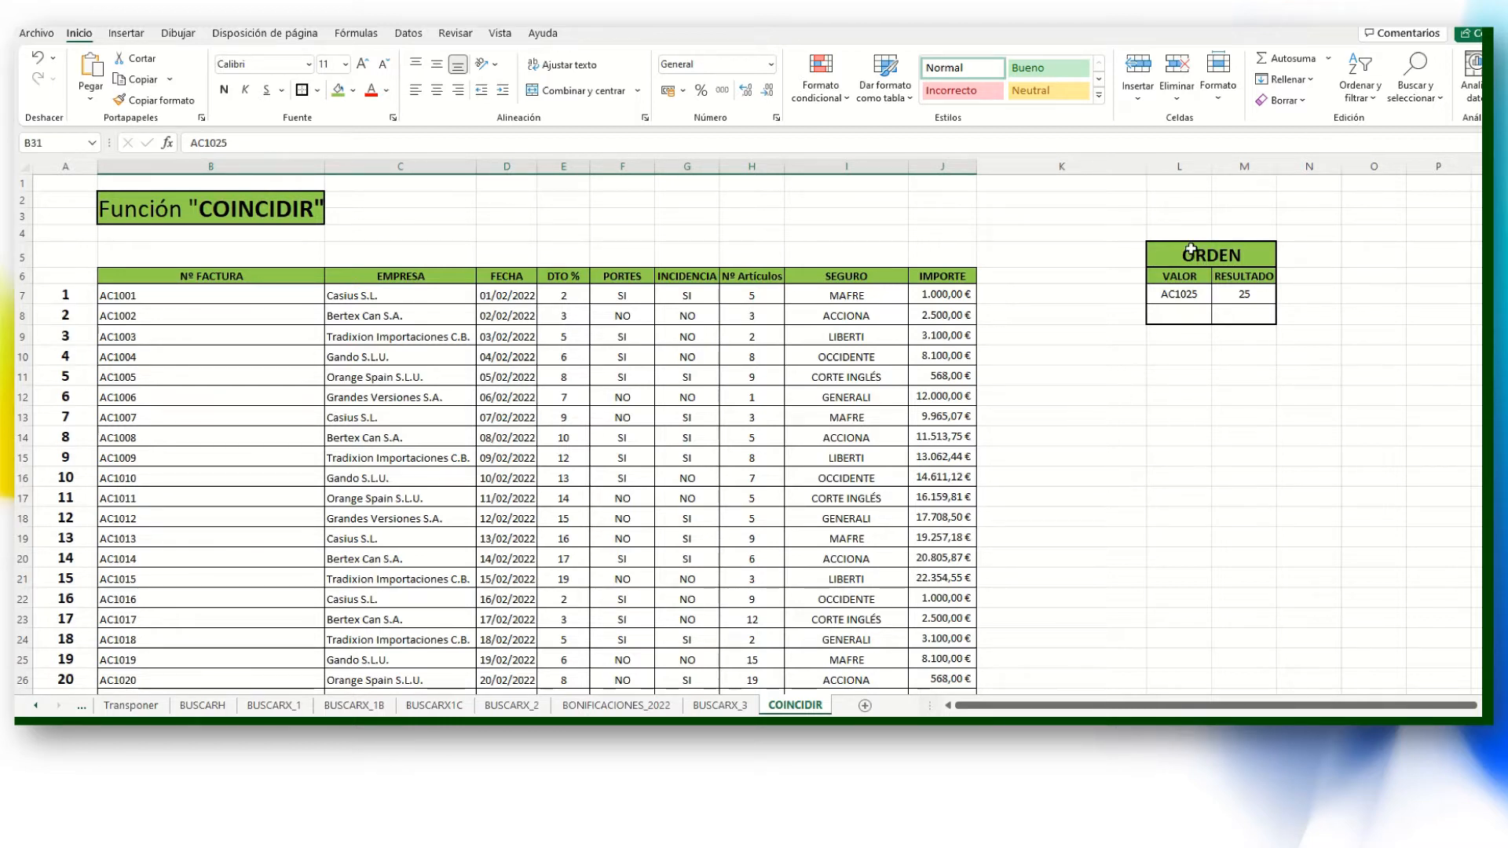
pyautogui.click(1190, 293)
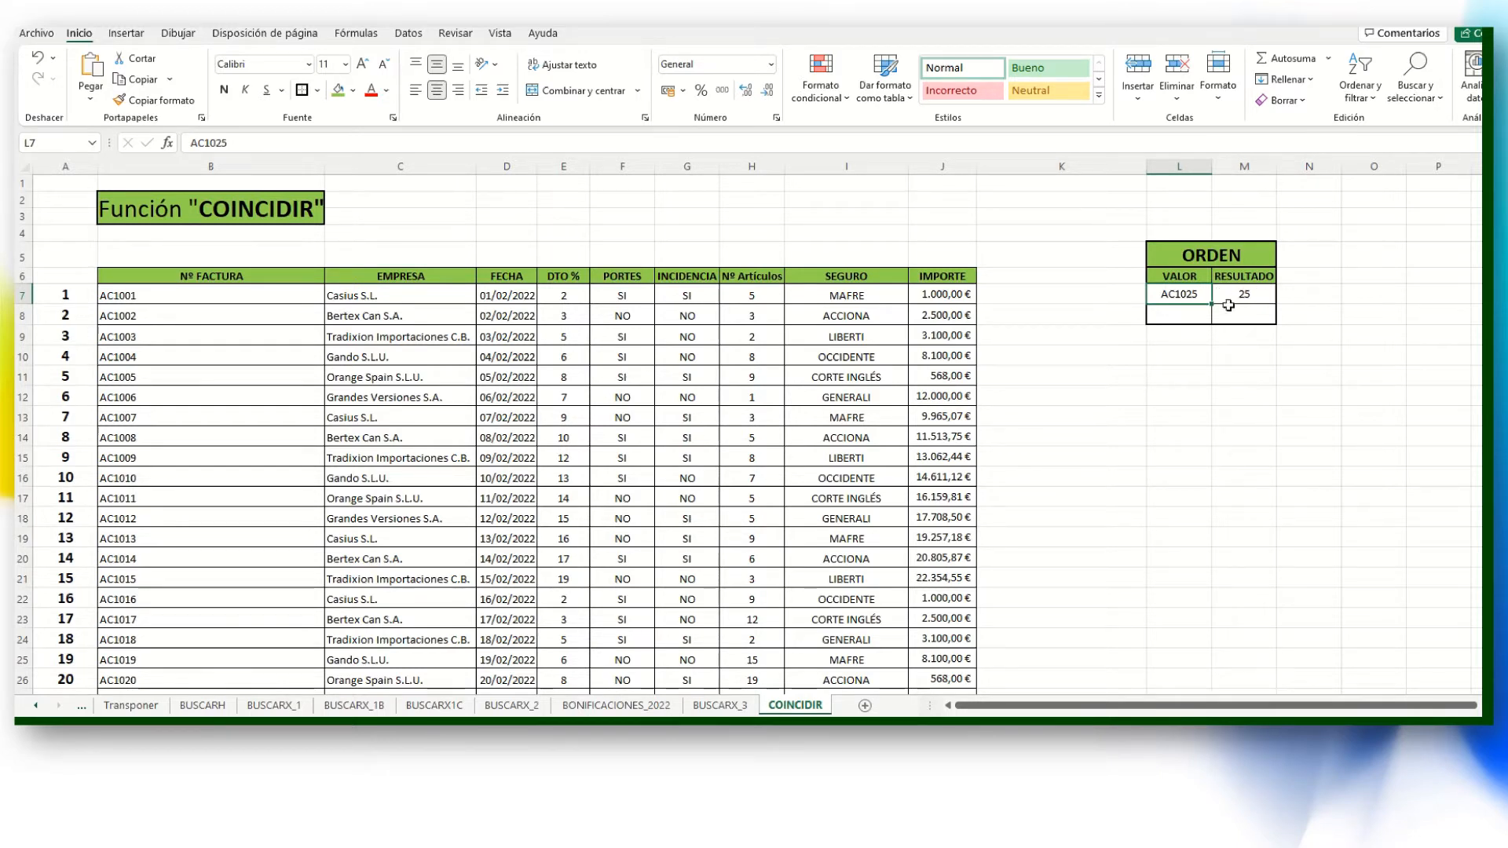
pyautogui.click(1190, 312)
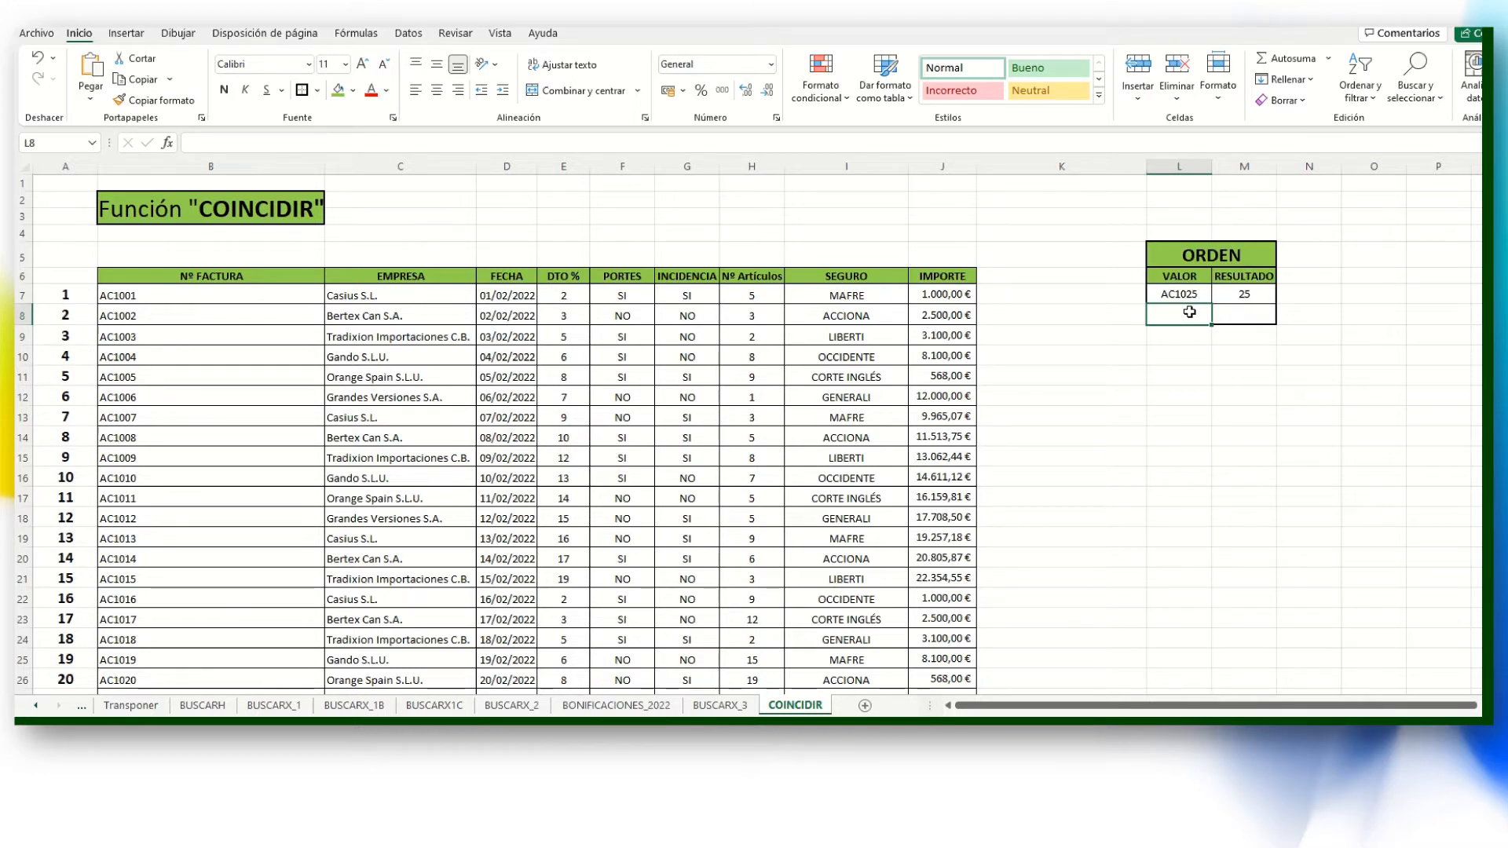
pyautogui.click(1188, 371)
pyautogui.click(1188, 312)
pyautogui.click(1178, 295)
pyautogui.click(1177, 308)
pyautogui.click(1178, 295)
# Set up data validation for the second VALOR cell, L8, allowing only values from a list (Lista).
pyautogui.click(1180, 314)
pyautogui.click(410, 34)
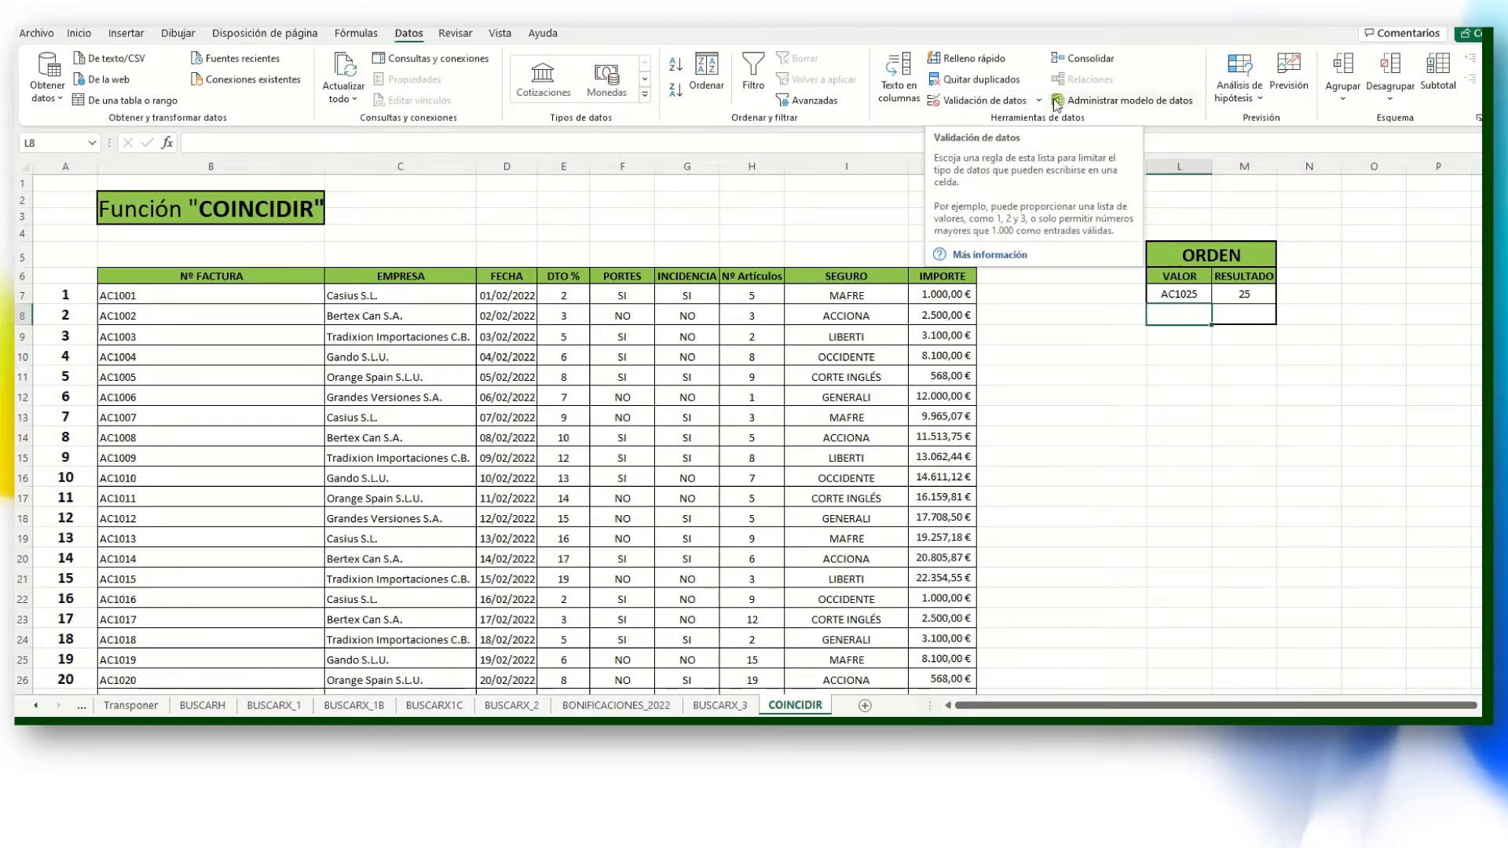
pyautogui.click(1021, 101)
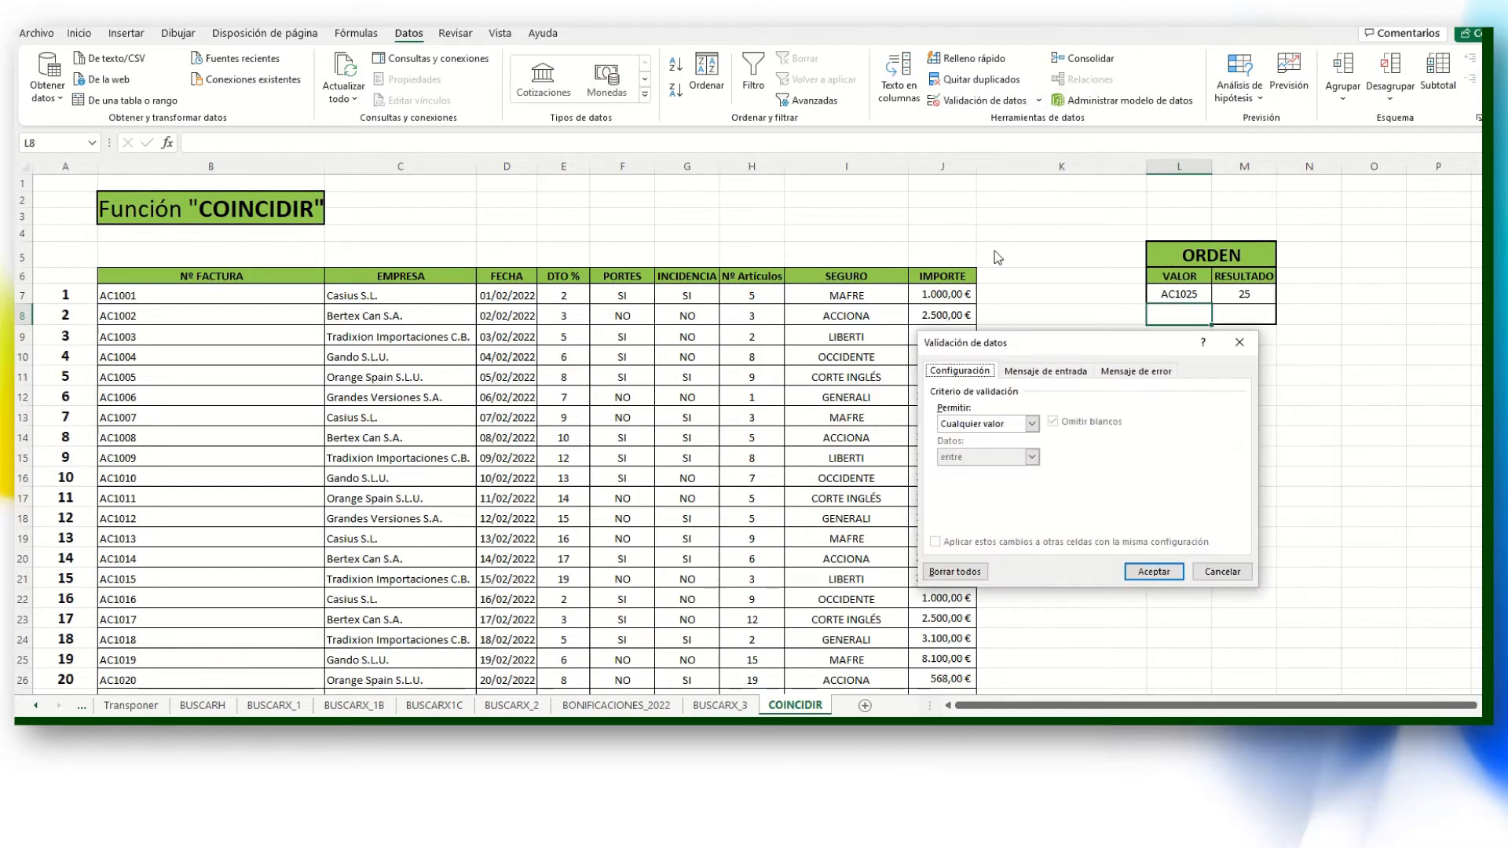
pyautogui.click(1239, 343)
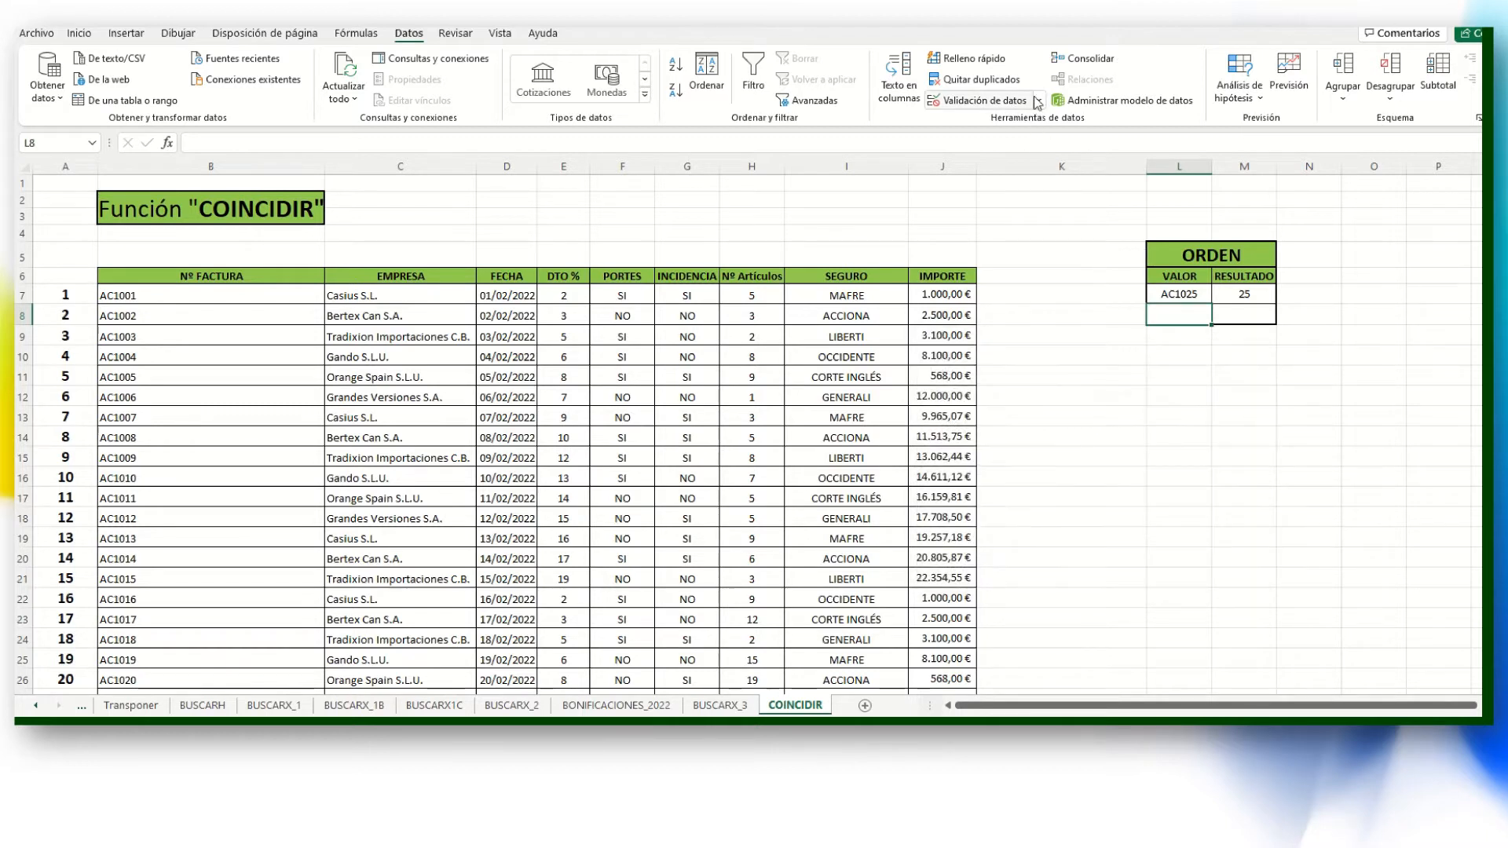
pyautogui.click(1038, 101)
pyautogui.click(1016, 126)
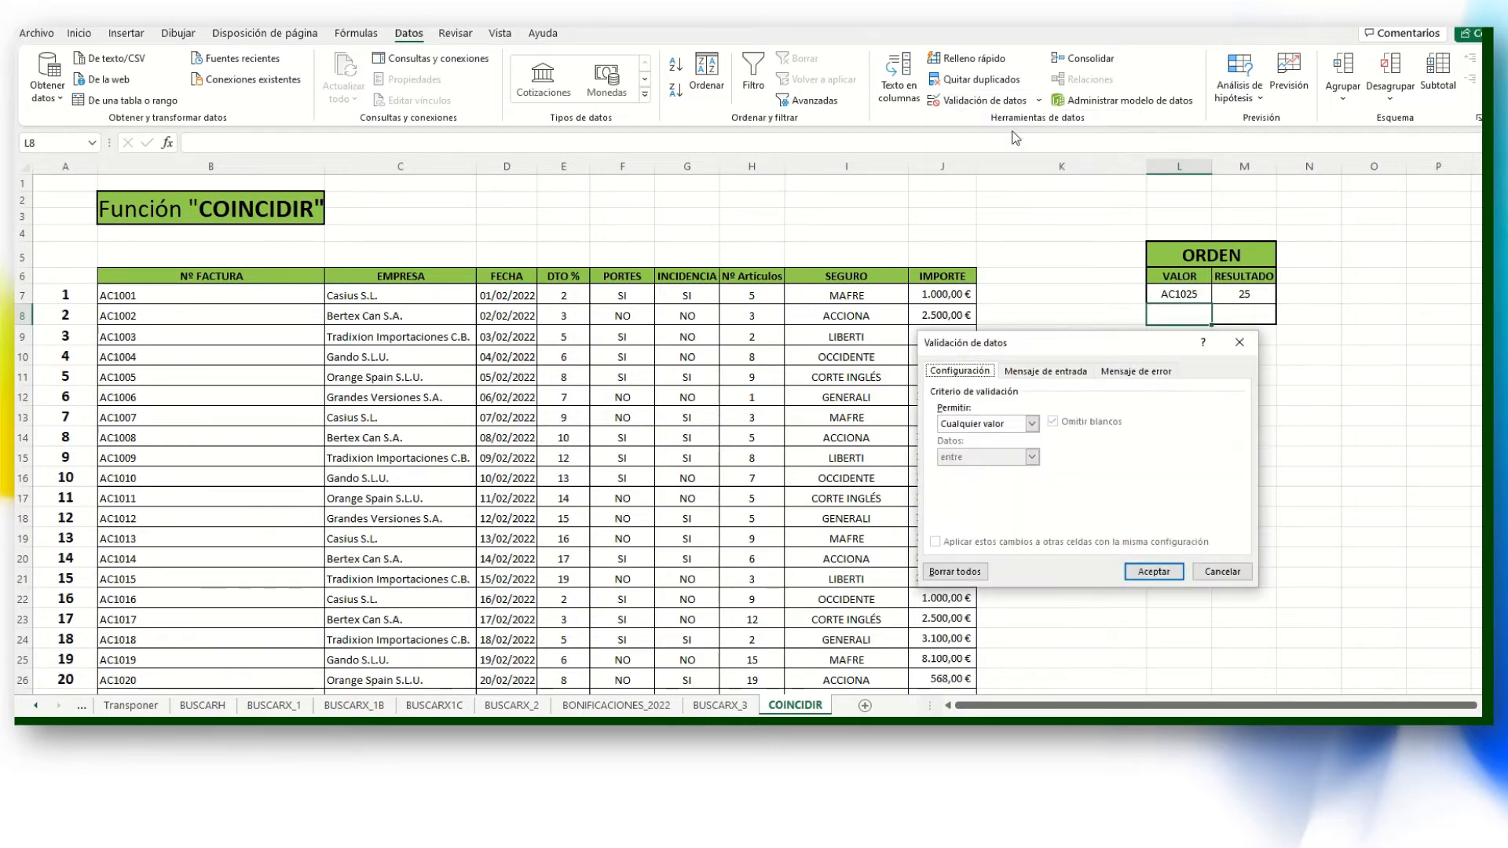
pyautogui.moveTo(1021, 353); pyautogui.dragTo(1152, 346)
pyautogui.click(1166, 420)
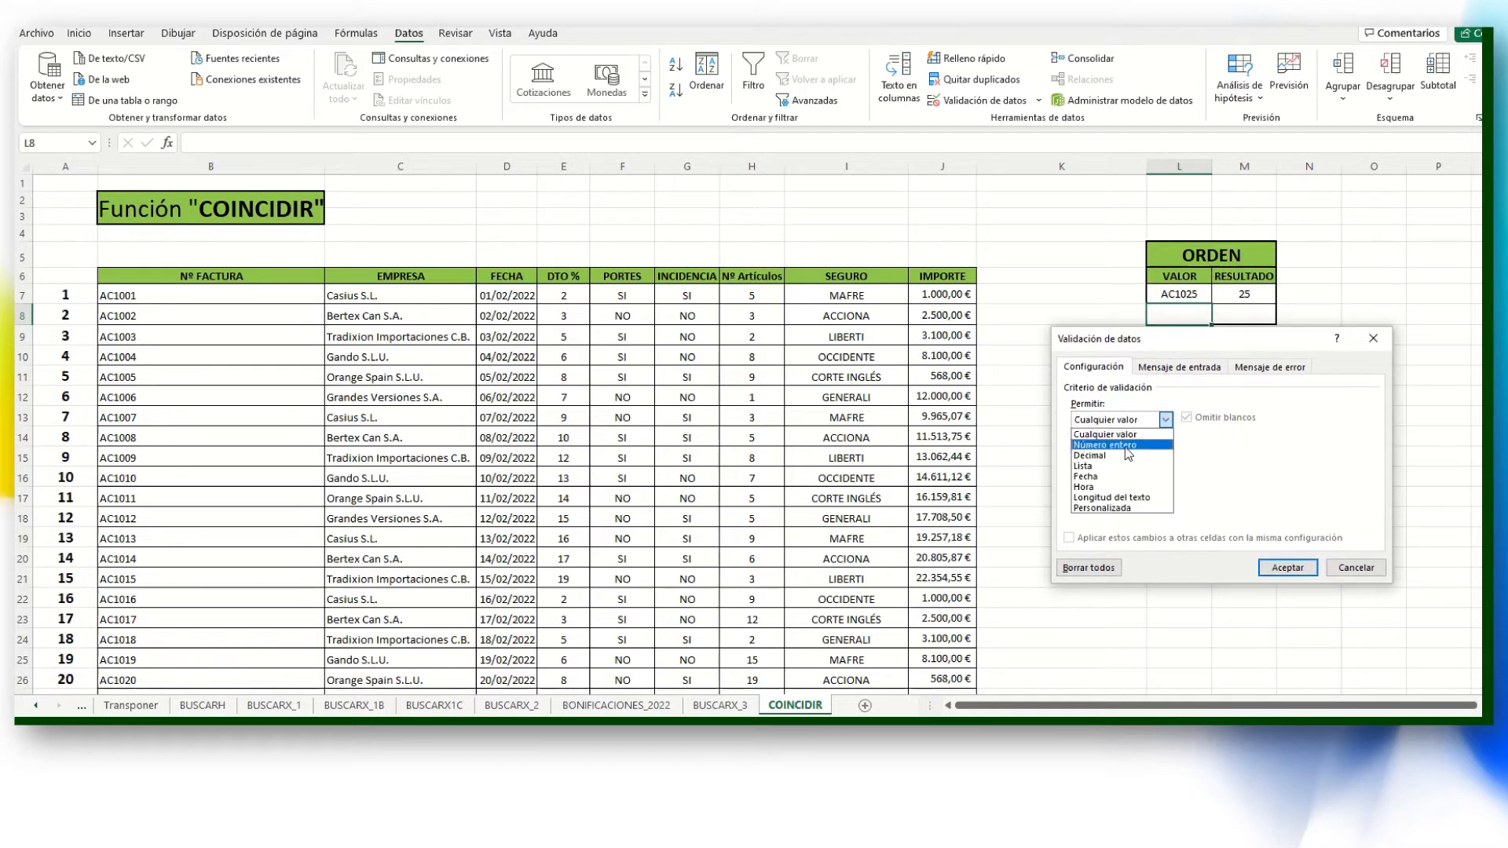
pyautogui.click(1096, 467)
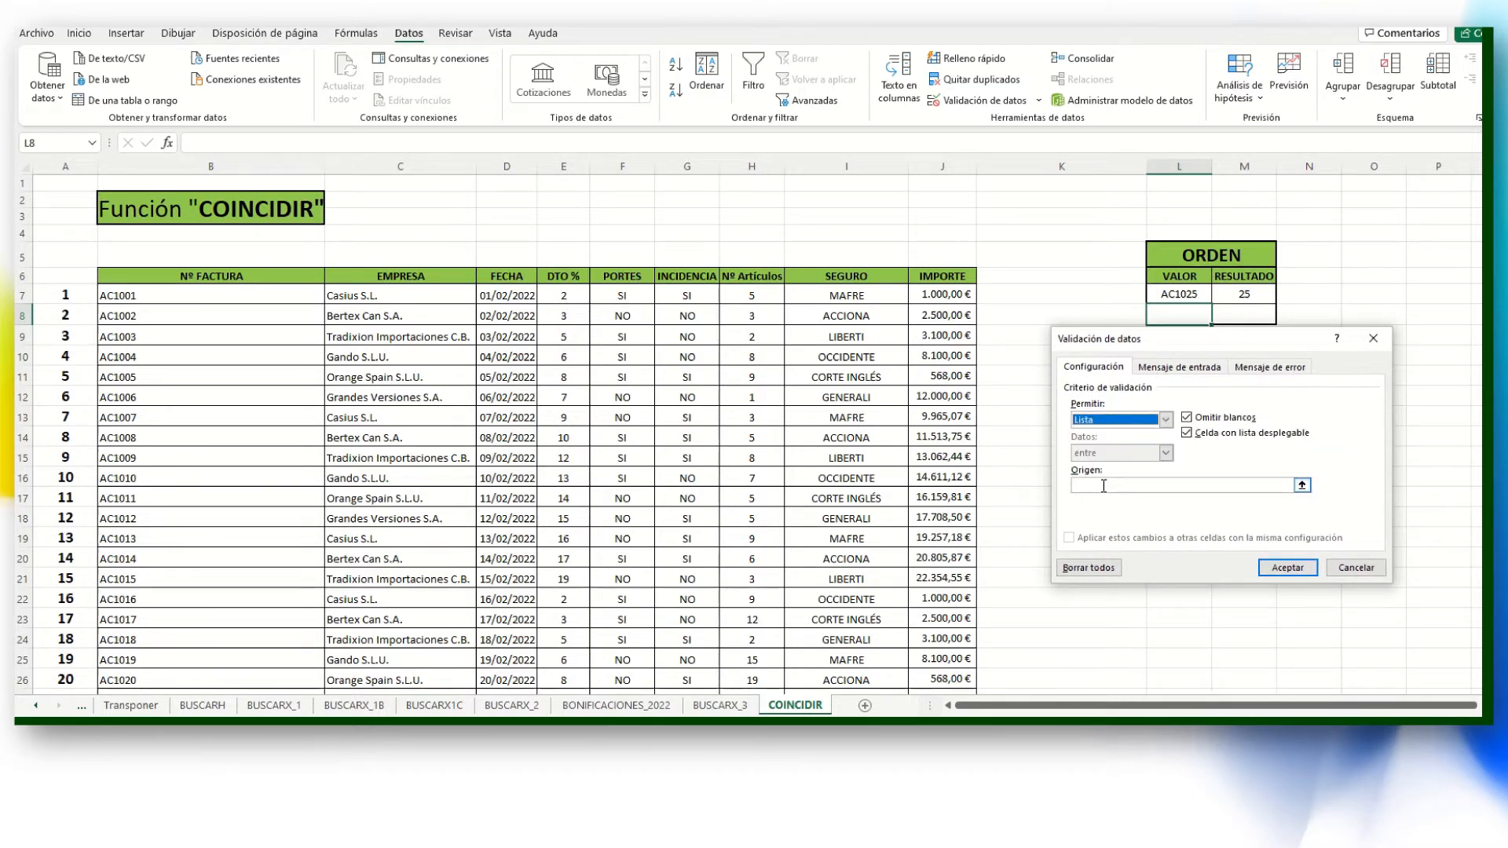
# Use the Nº FACTURA range $B$7:$B$69 as the validation list's source and apply the validation.
pyautogui.click(1098, 485)
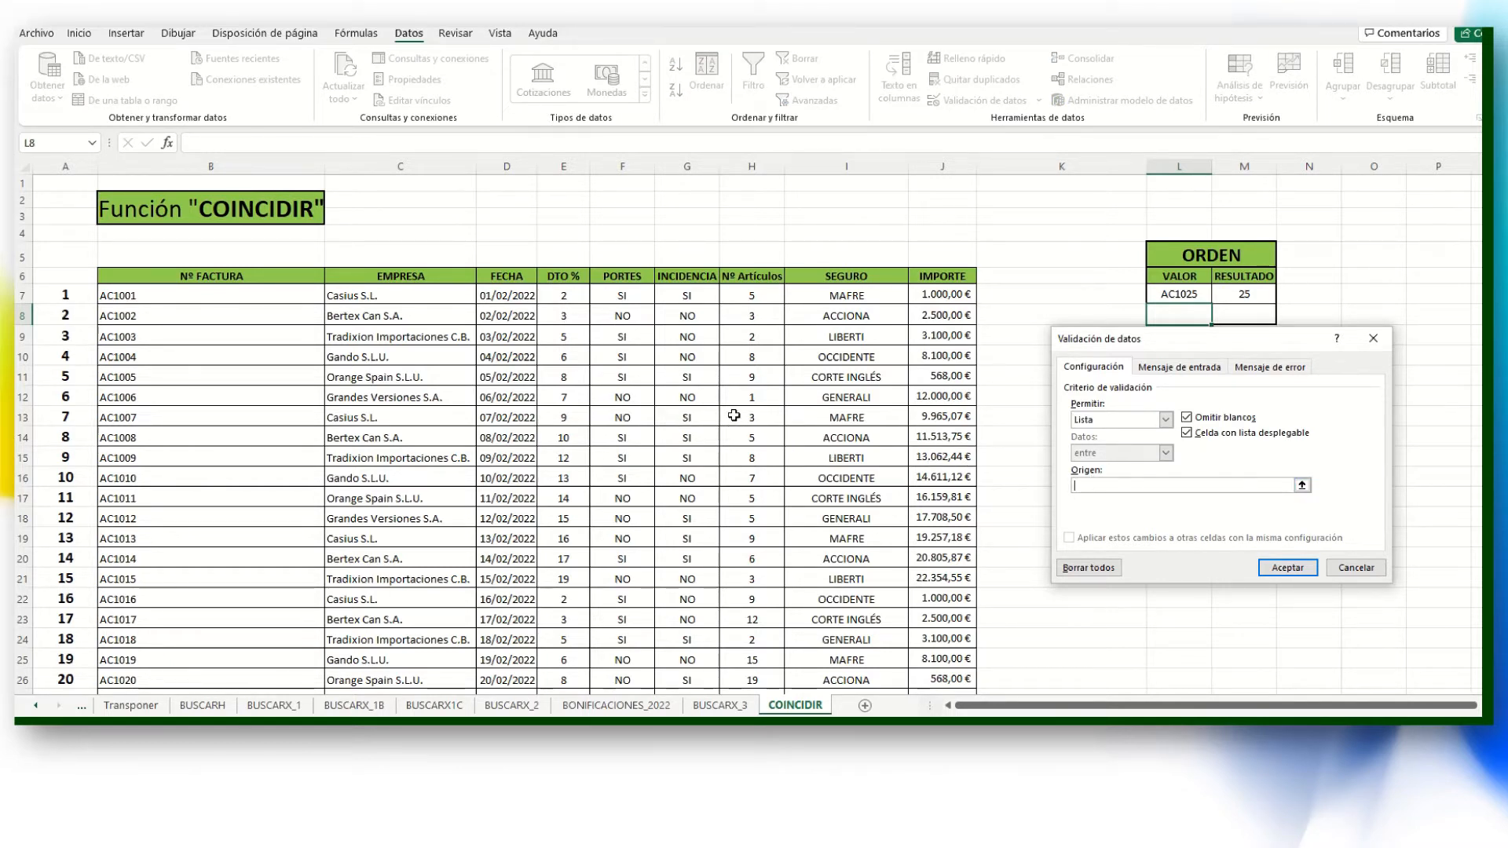
pyautogui.click(148, 299)
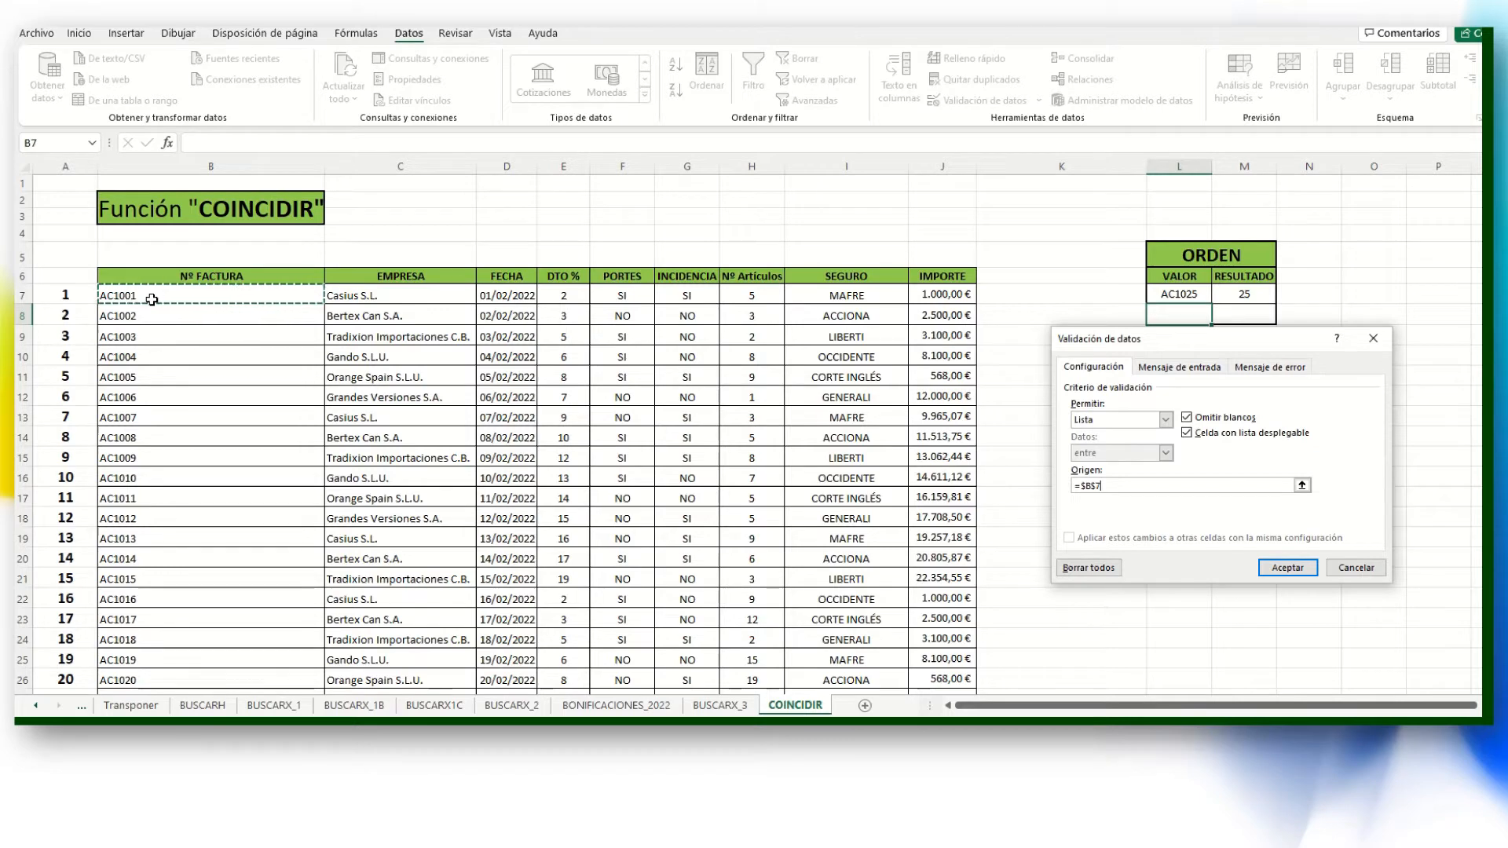
pyautogui.hotkey('ctrl', 'shift', 'Down')
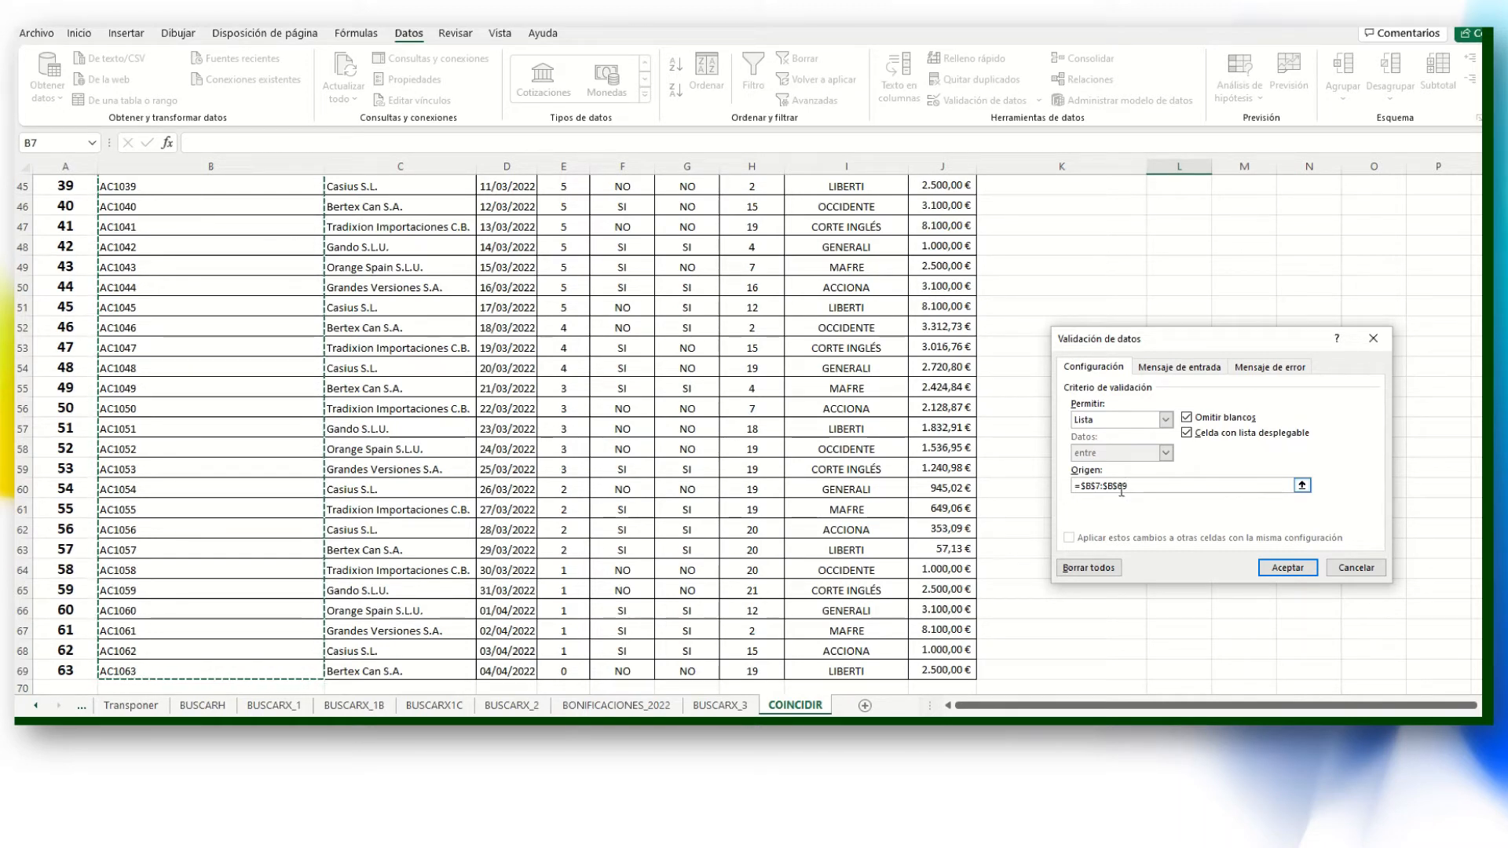
pyautogui.click(1288, 567)
pyautogui.scroll(11, 1131, 337)
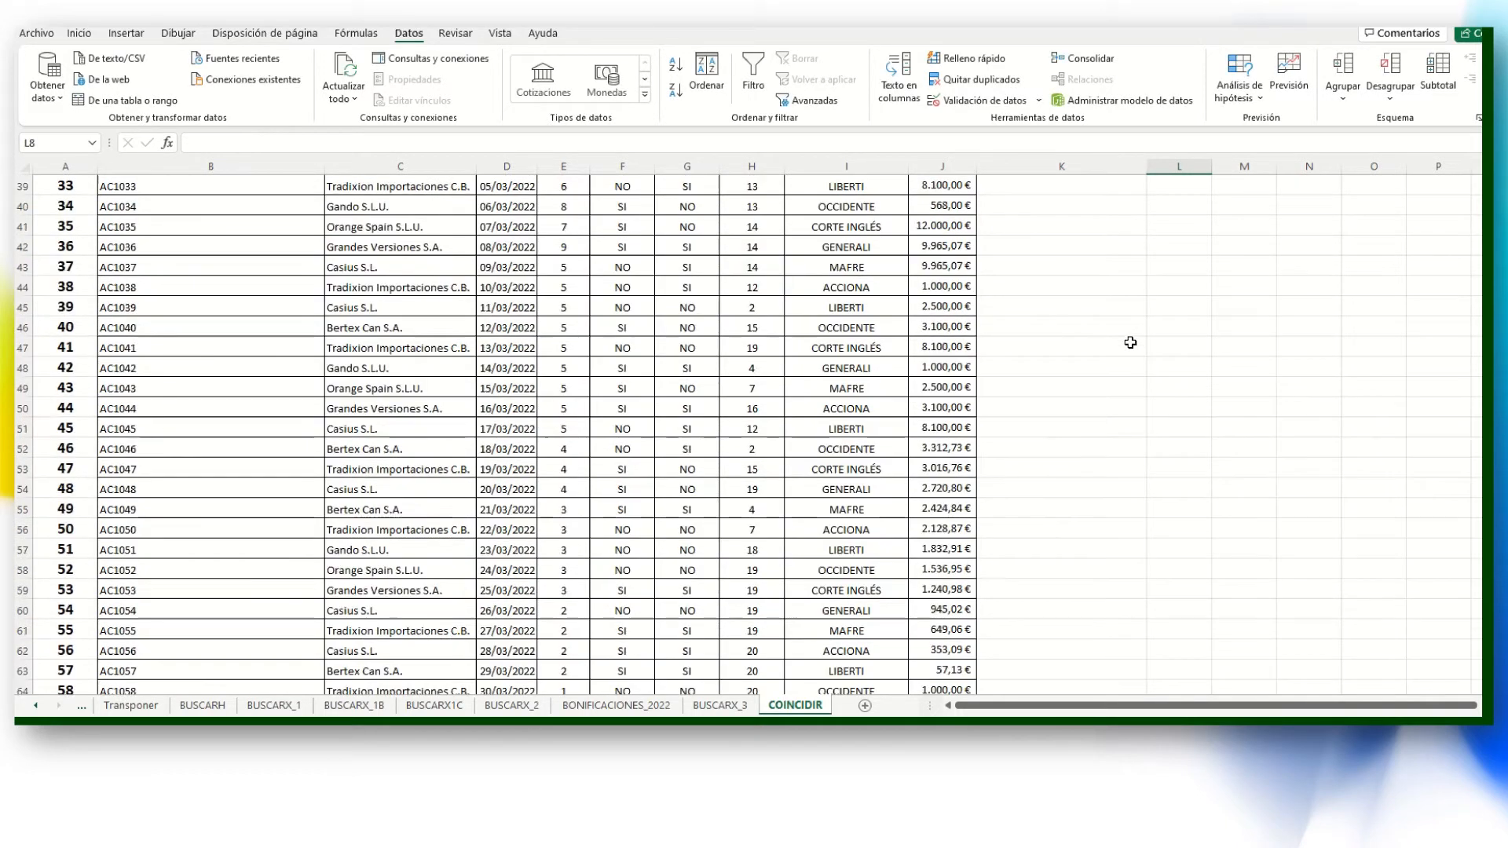
pyautogui.scroll(4, 1136, 344)
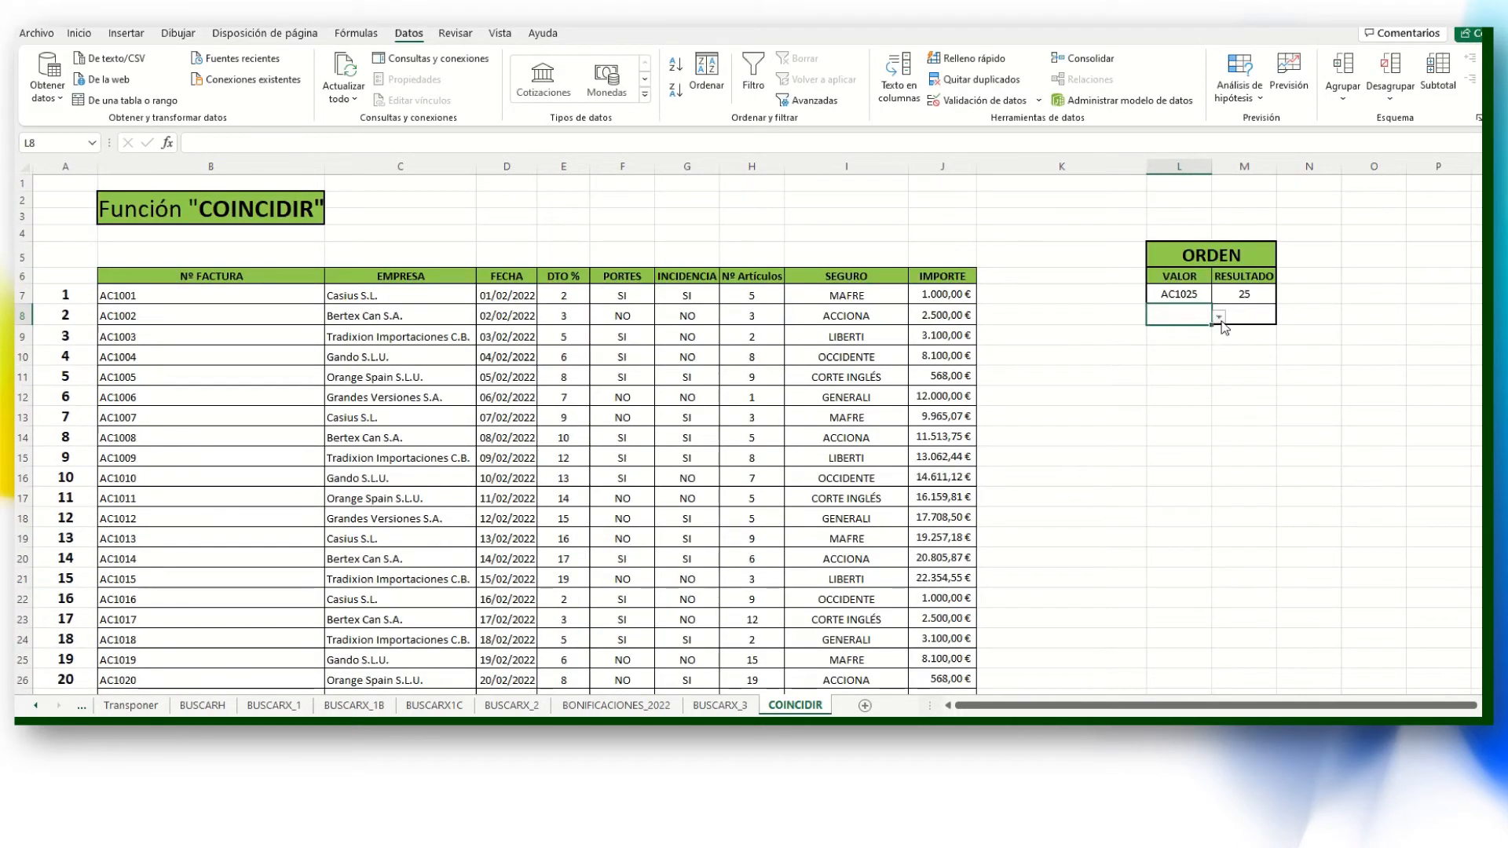
# Choose invoice AC1026 from the drop-down list in L8.
pyautogui.click(1218, 316)
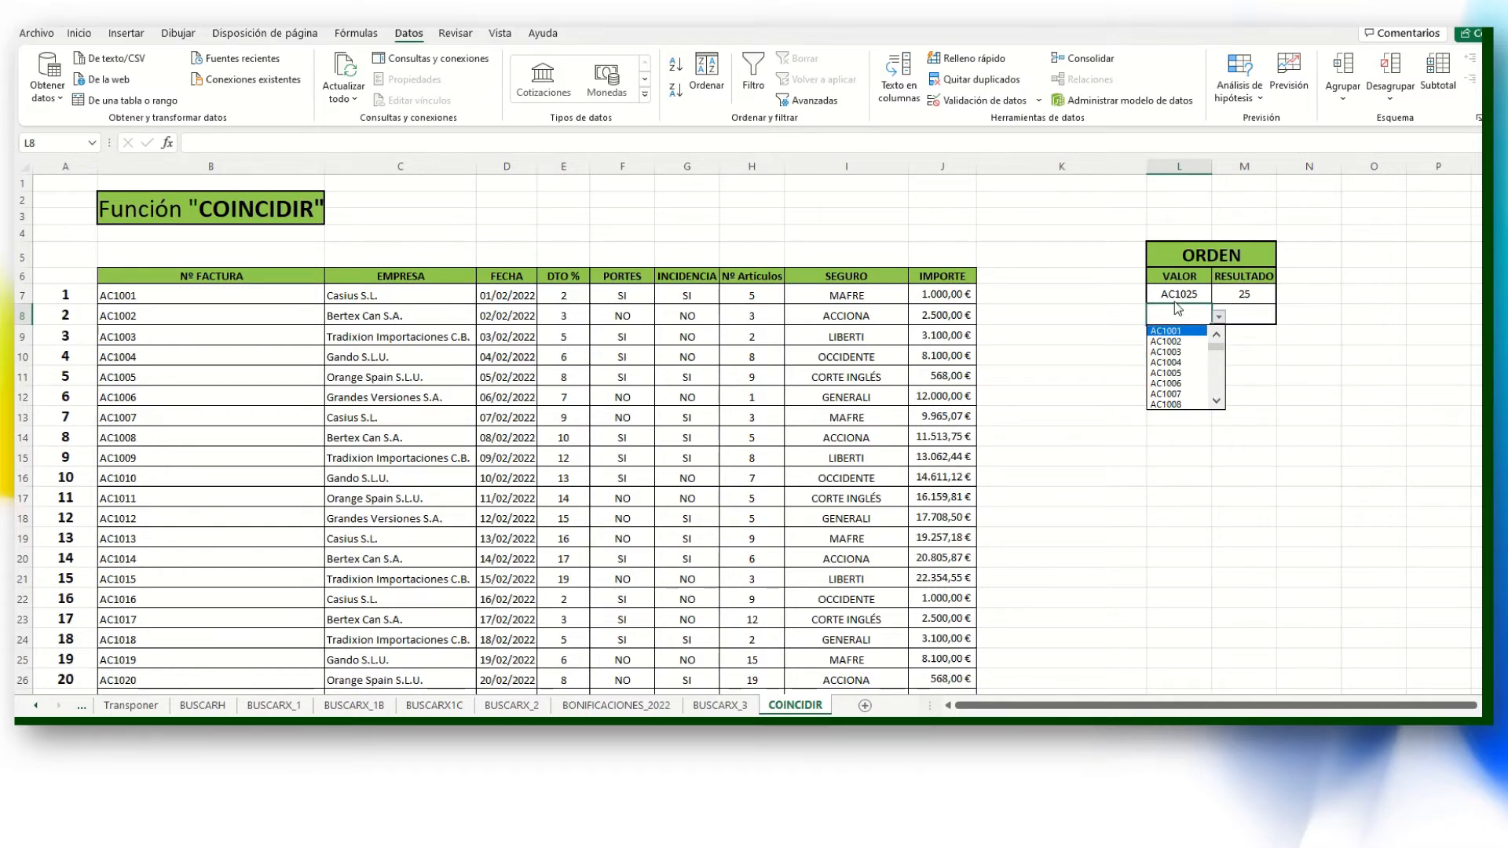
pyautogui.scroll(-7, 1197, 365)
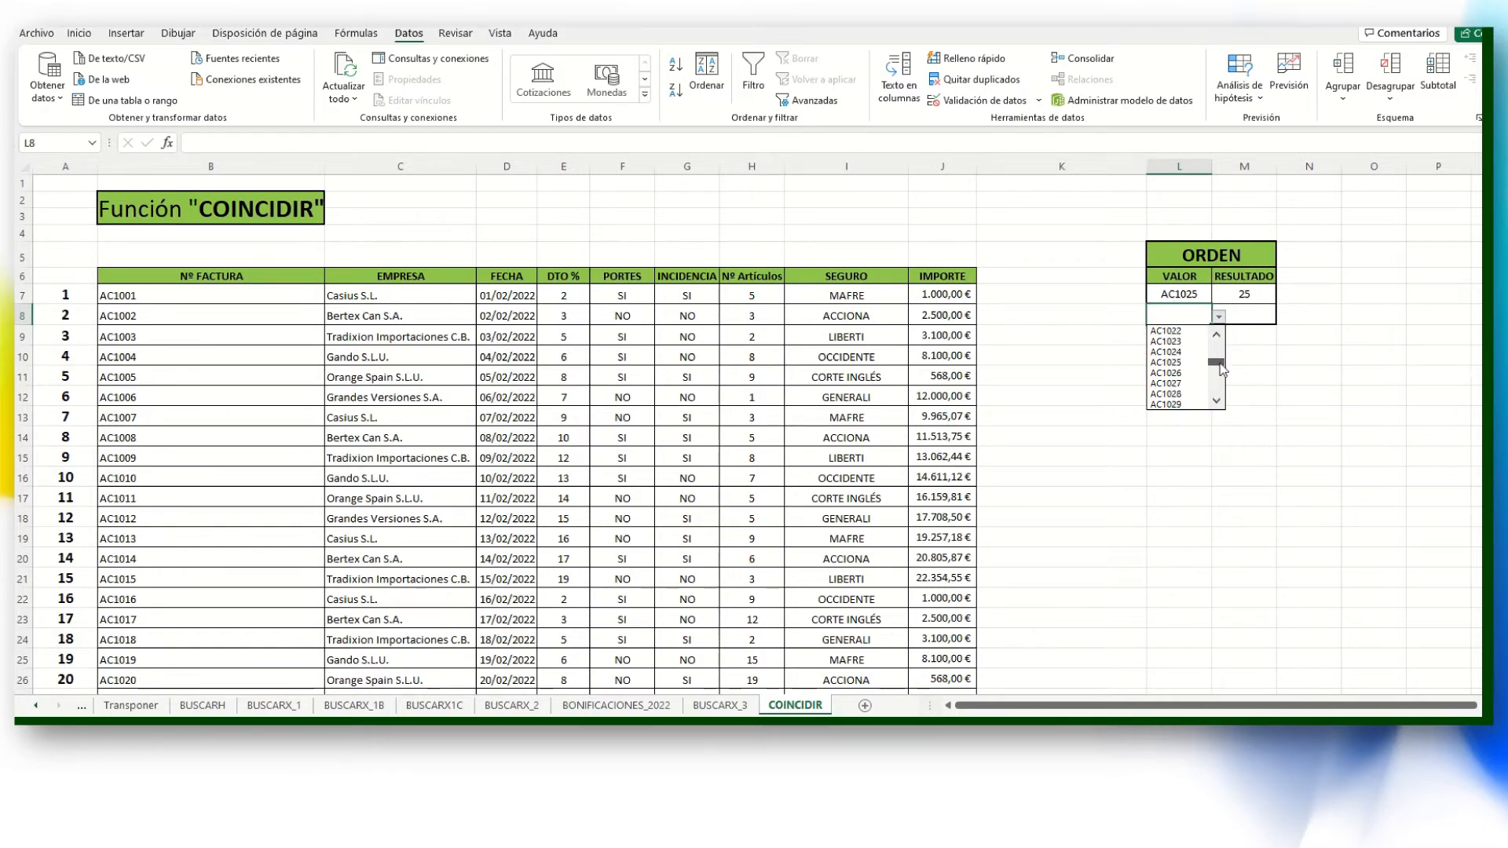
pyautogui.click(1178, 373)
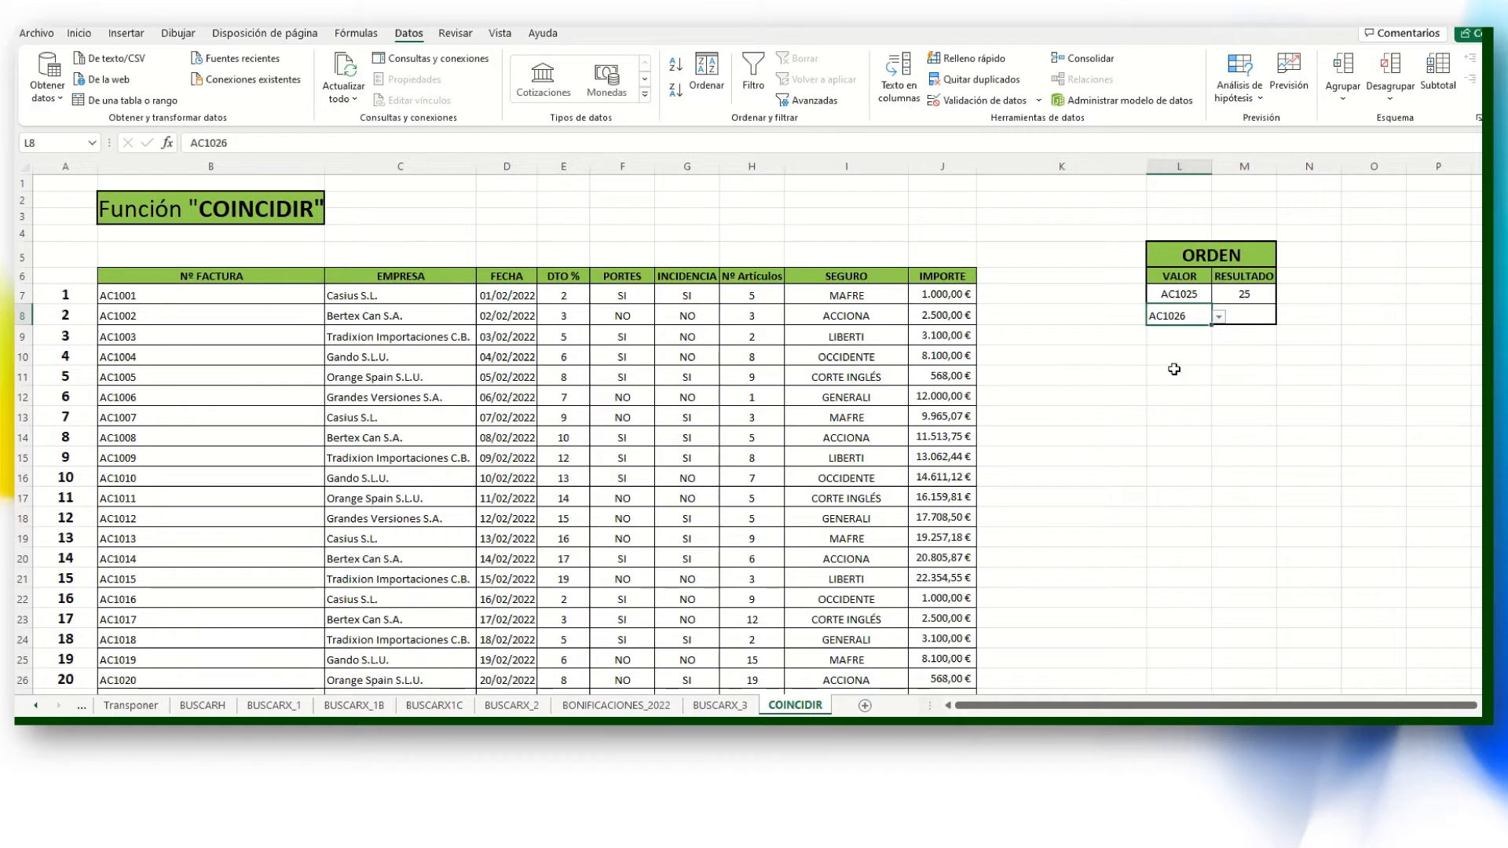
# Start a COINCIDIR formula in the second RESULTADO cell, M8, with L8 as the lookup value.
pyautogui.click(1247, 320)
pyautogui.write('=')
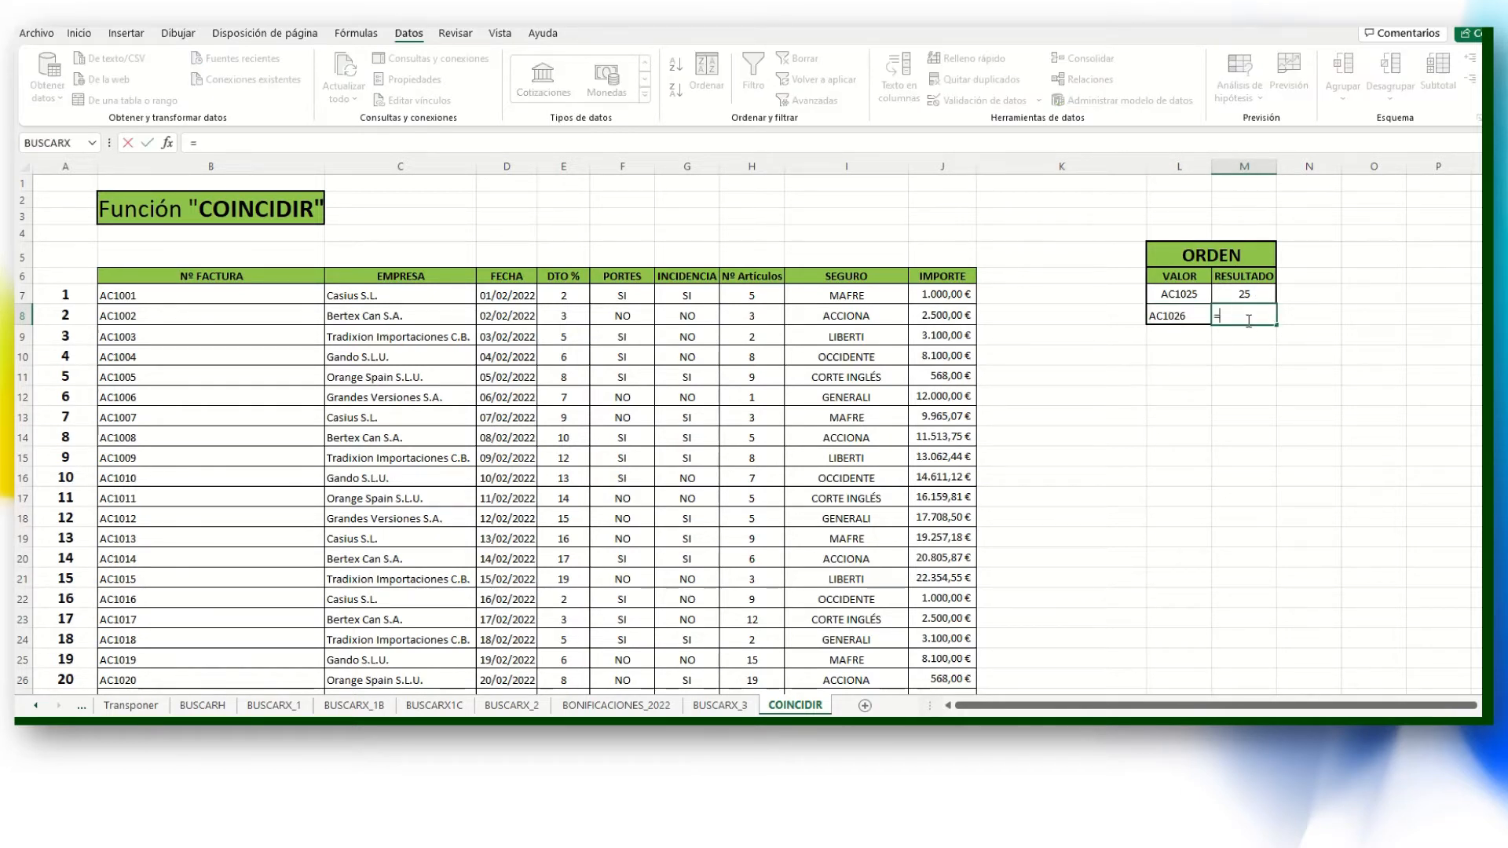
pyautogui.write('COINC')
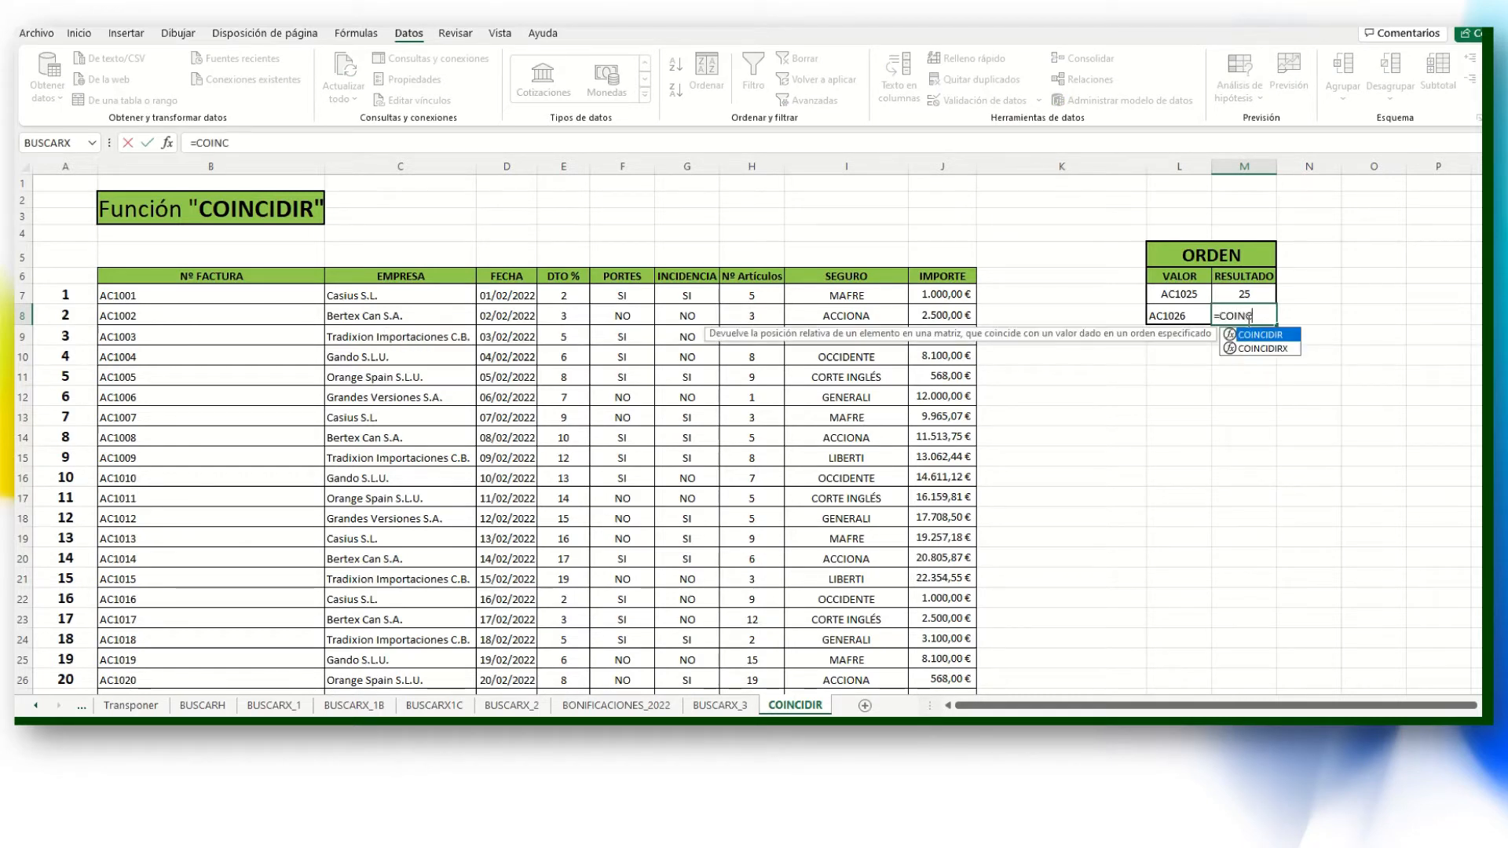
pyautogui.write('IDIR(')
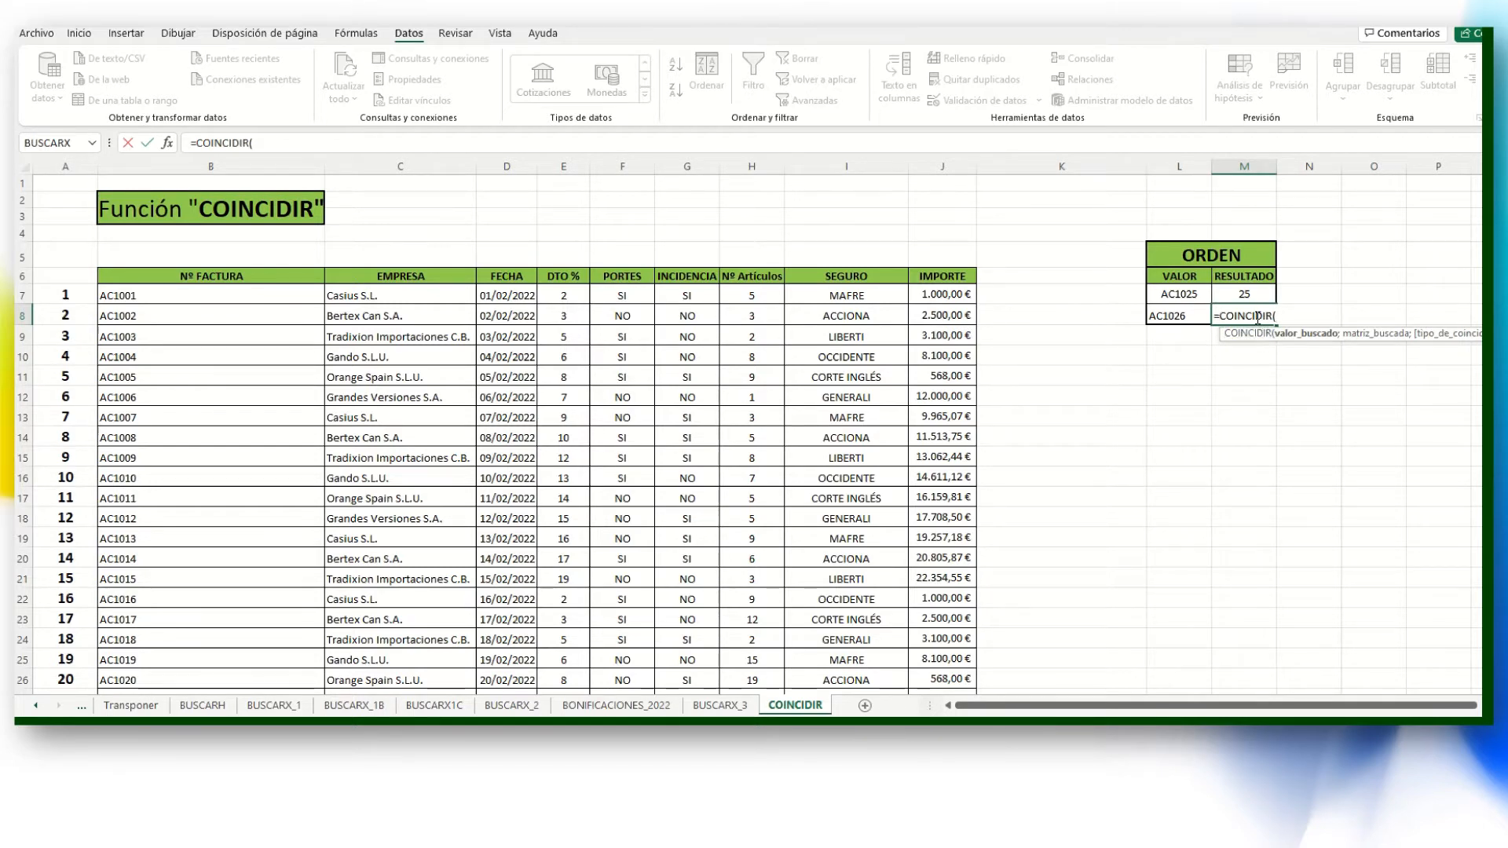
pyautogui.click(1170, 314)
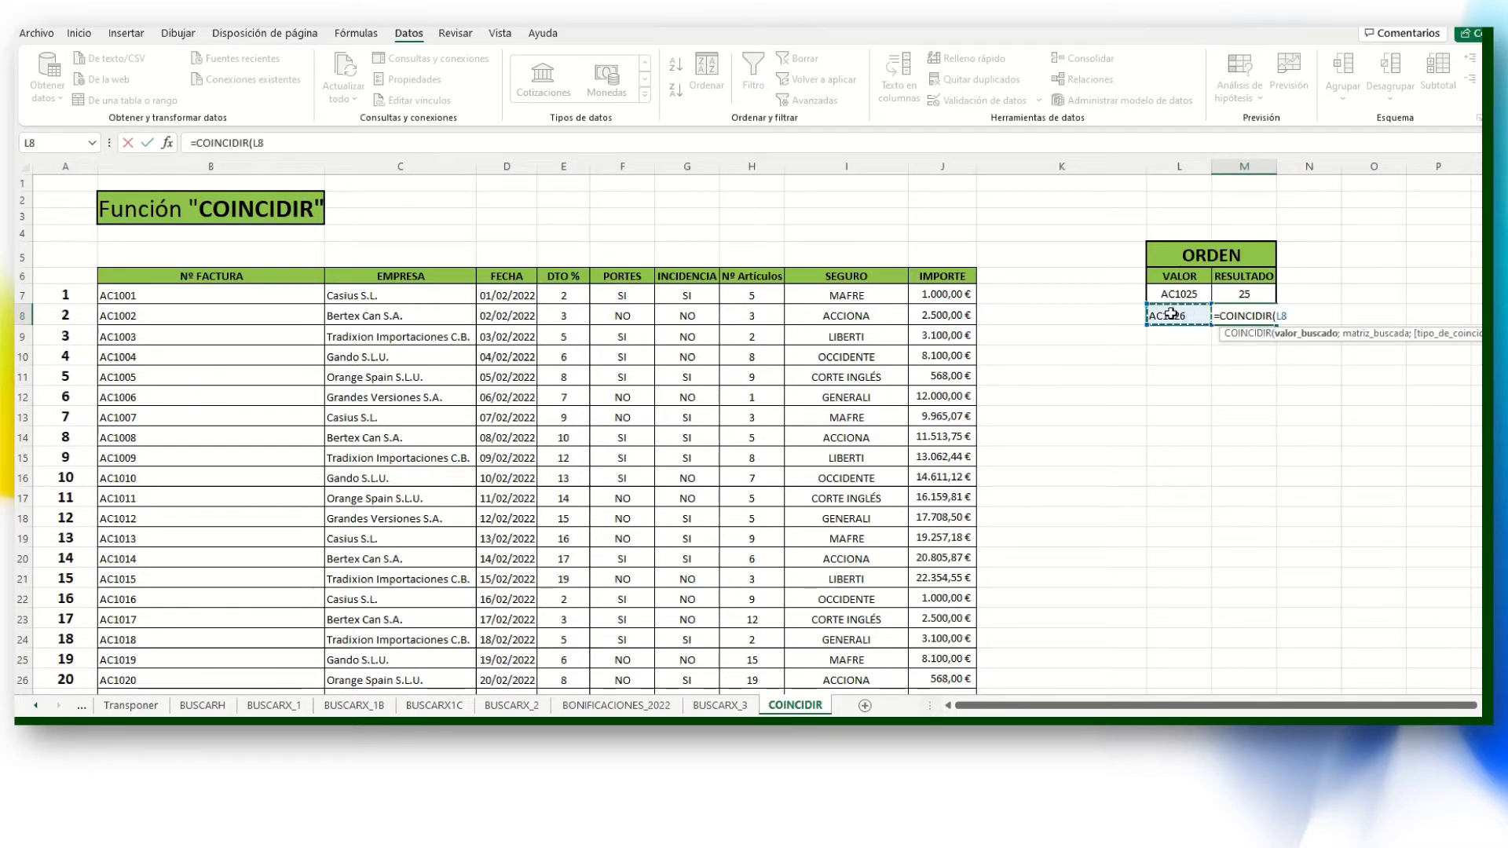
pyautogui.write(';')
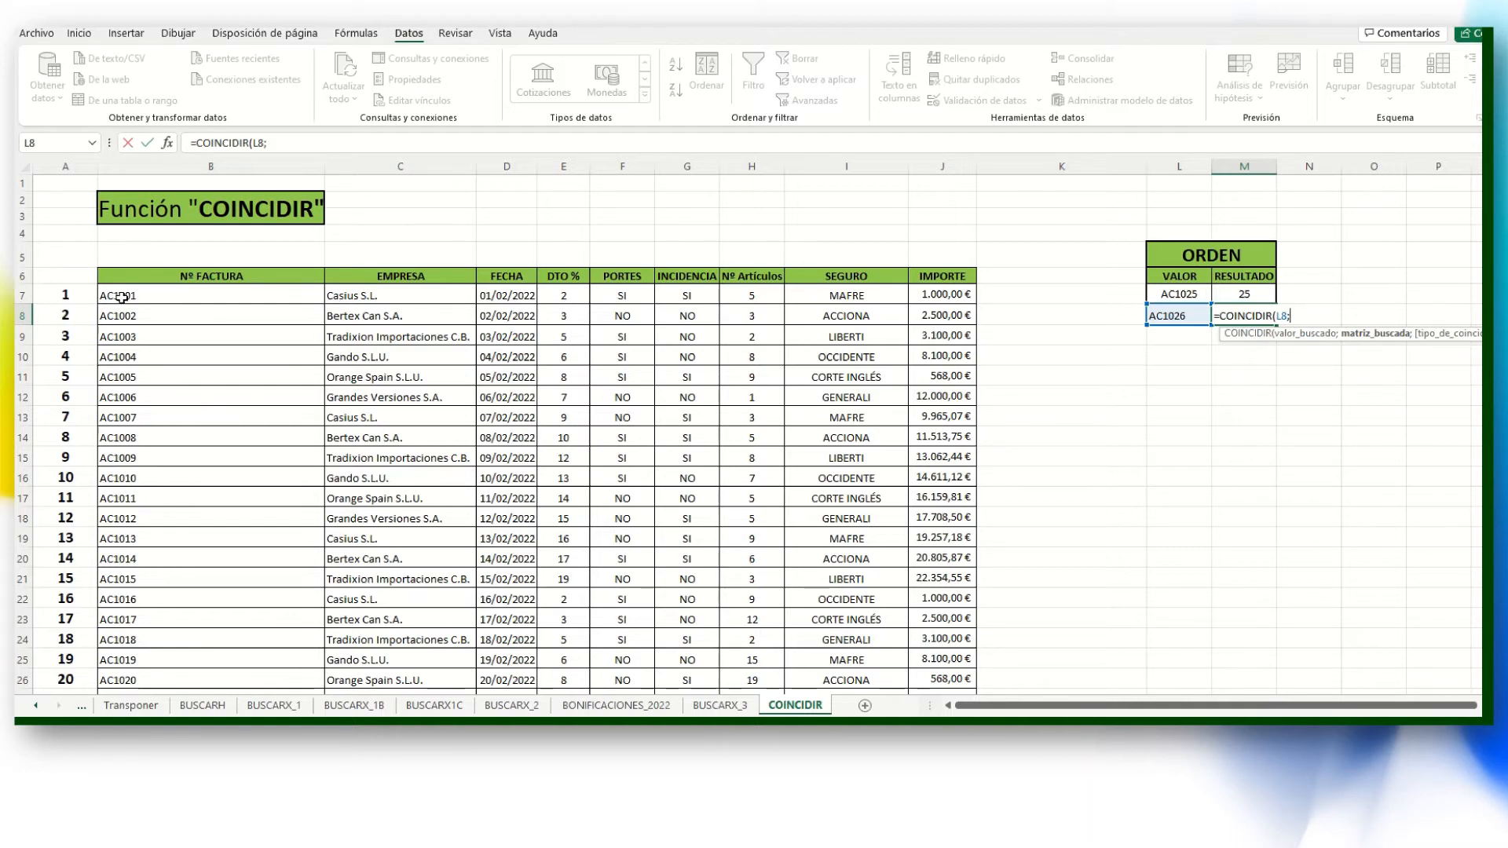
# Complete the M8 formula with the Nº FACTURA range B7:B69 as the lookup array and enter it.
pyautogui.click(158, 292)
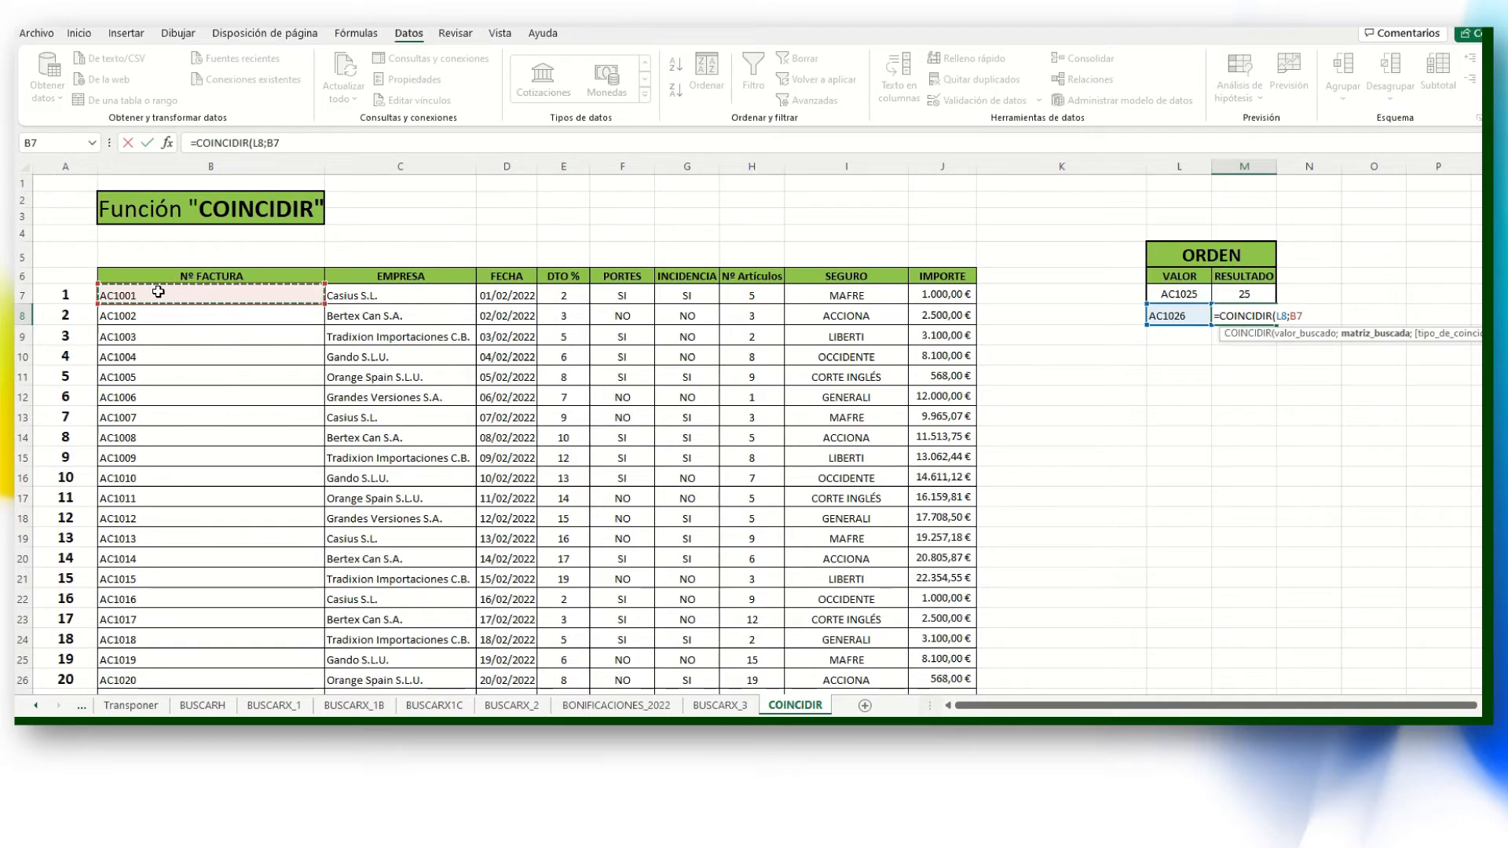
pyautogui.hotkey('ctrl', 'shift', 'Down')
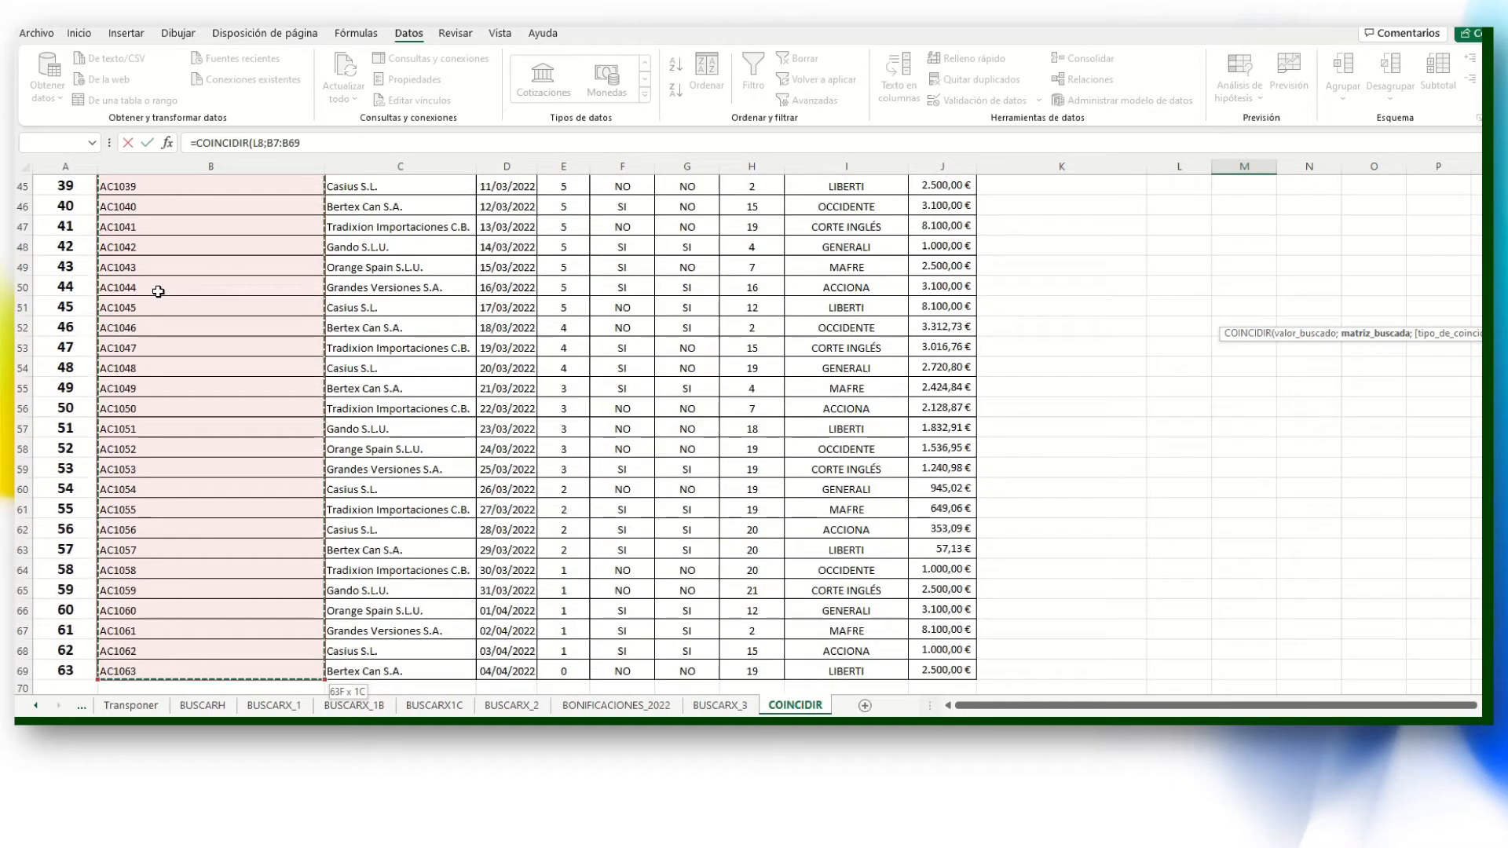
pyautogui.scroll(1, 1464, 341)
pyautogui.scroll(14, 1464, 341)
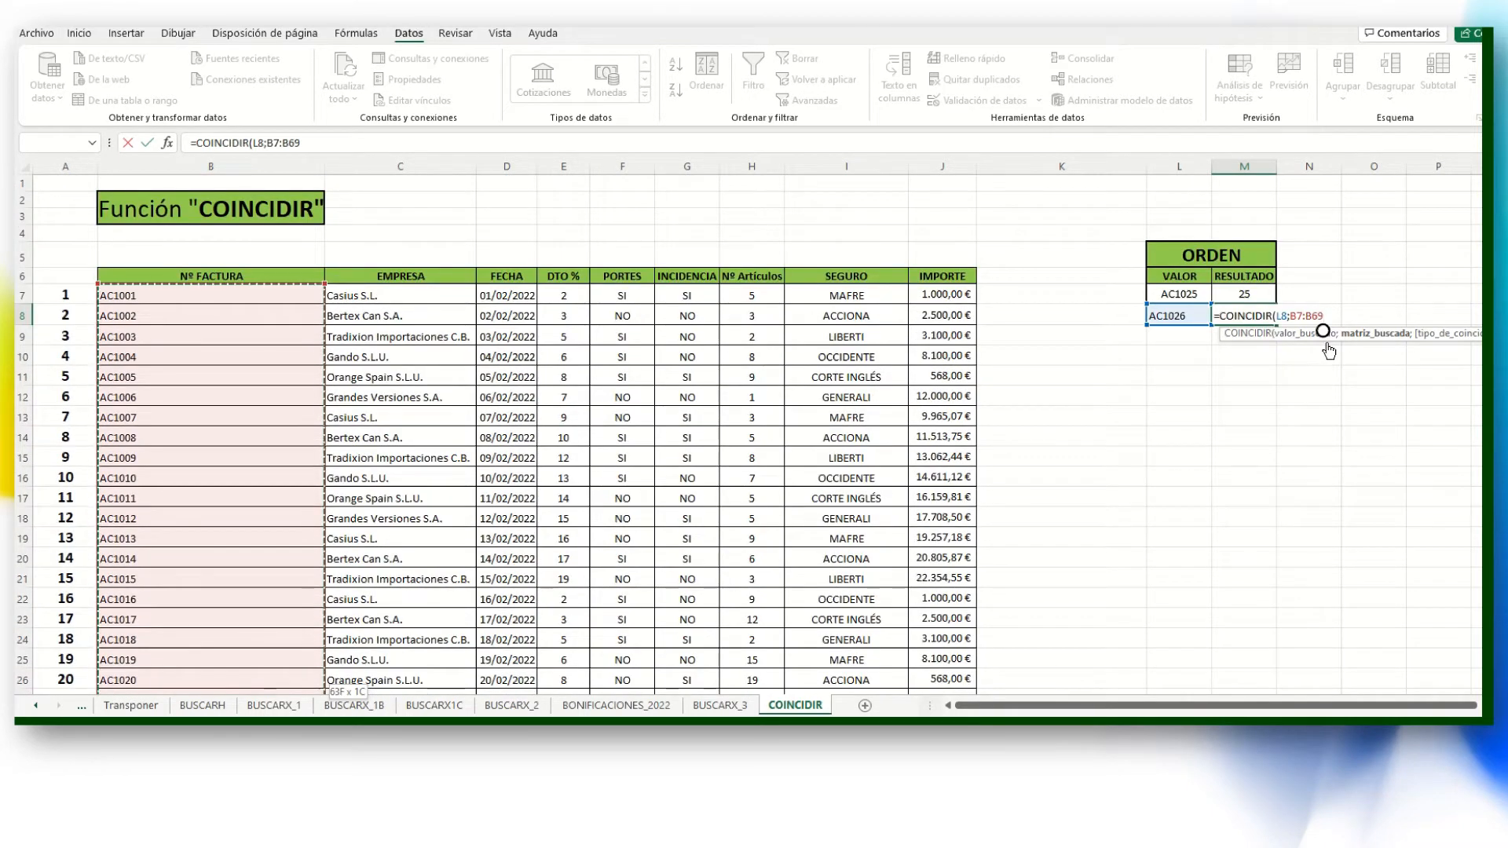
pyautogui.write(')')
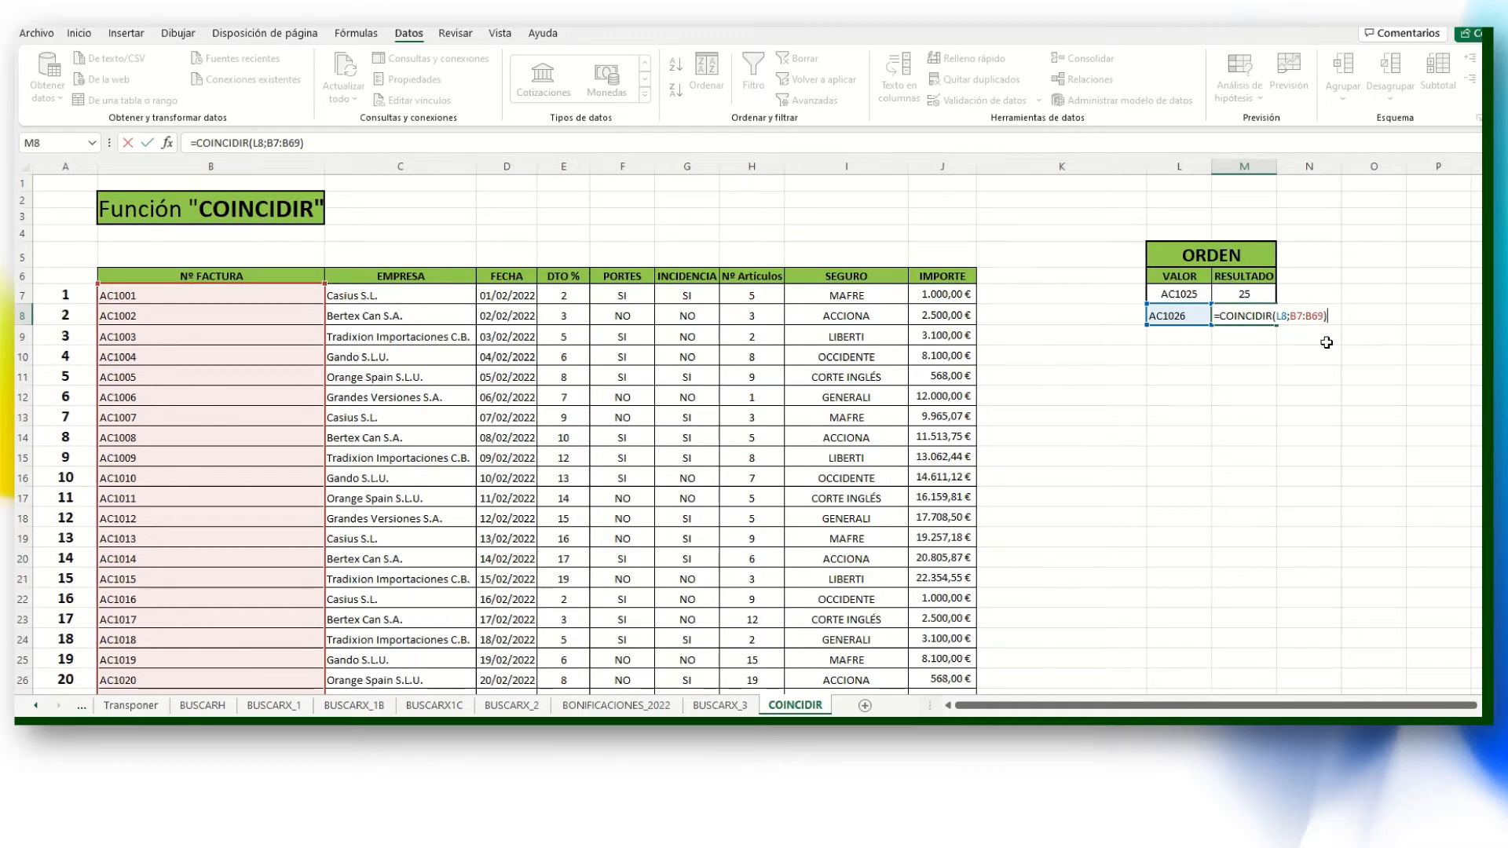
pyautogui.press('Return')
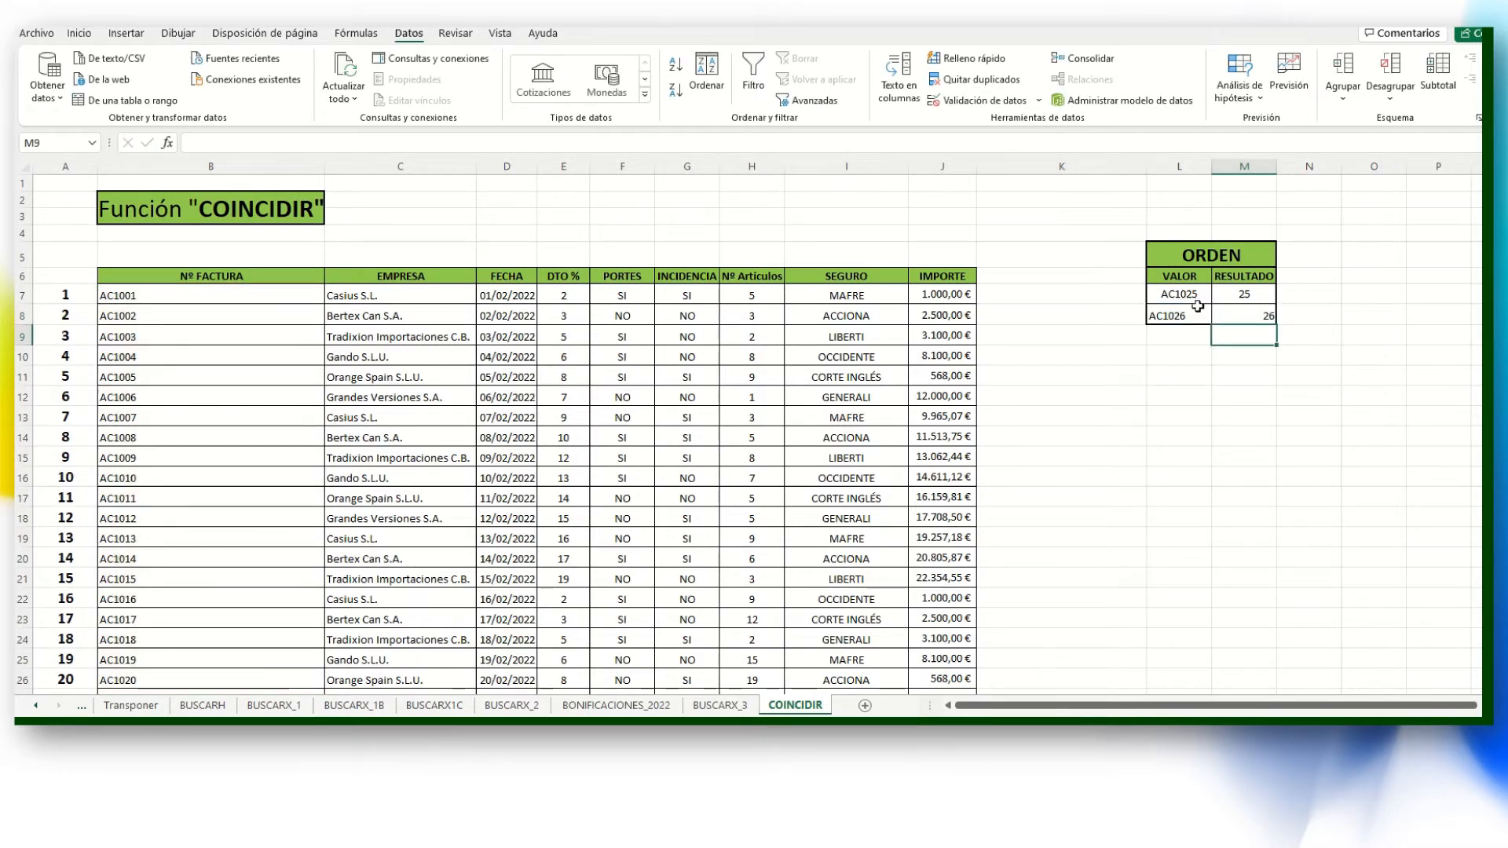
# Center the COINCIDIR result horizontally in cell M8.
pyautogui.click(1240, 312)
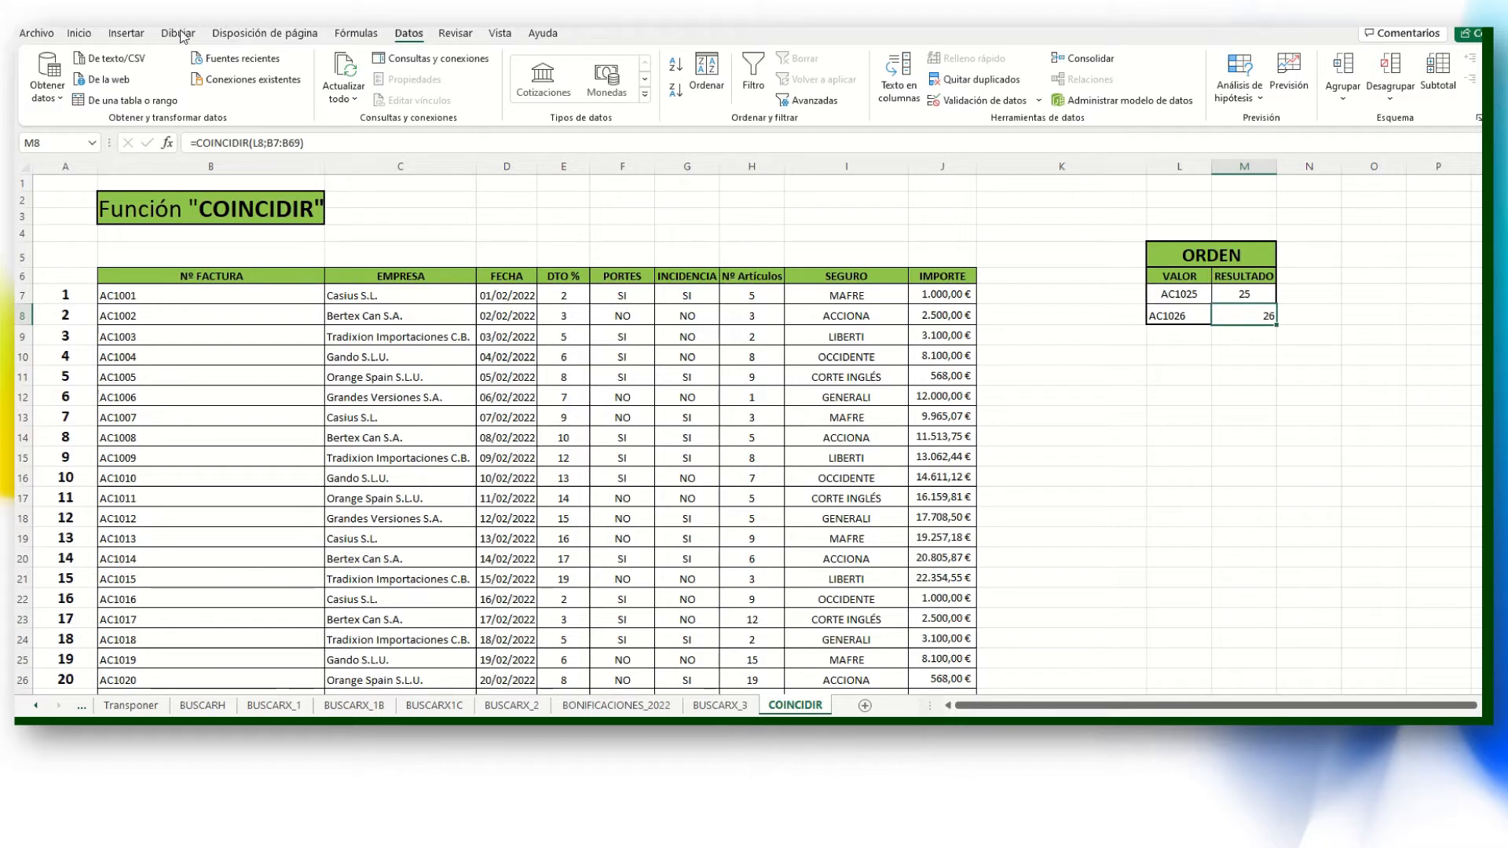
pyautogui.click(79, 33)
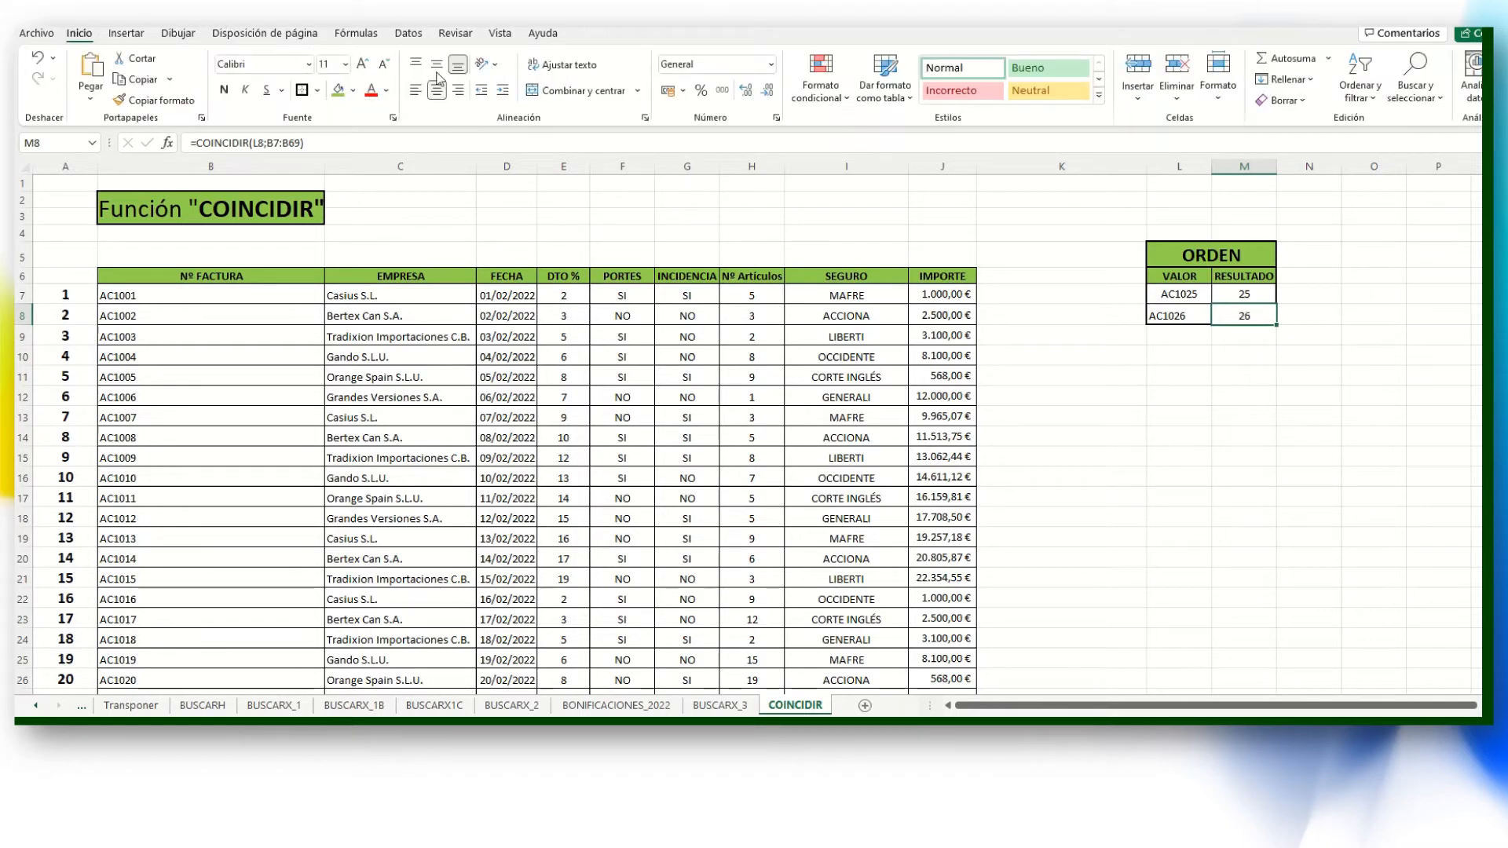
pyautogui.click(1160, 396)
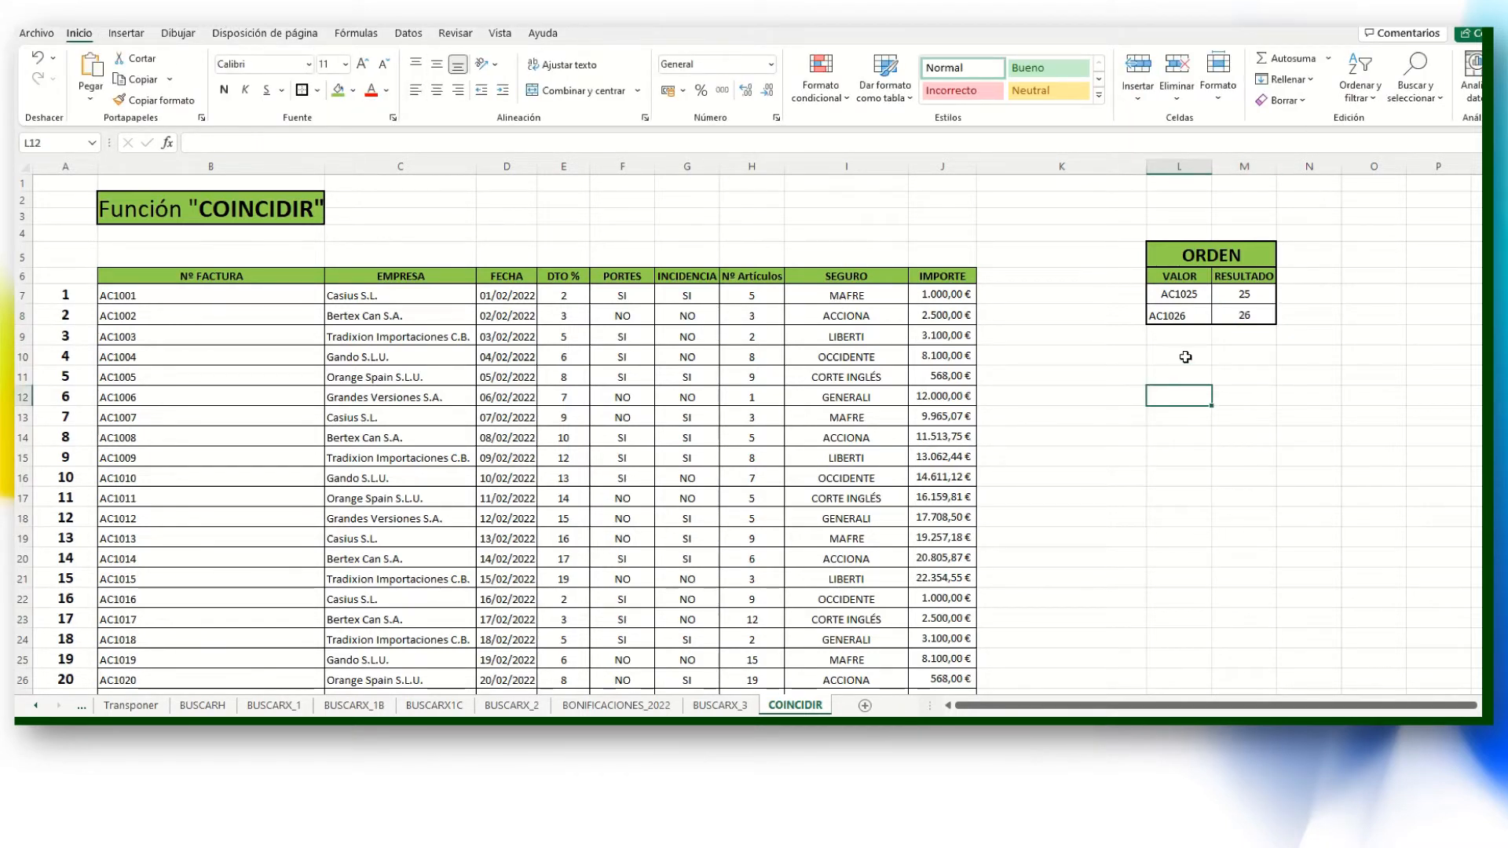
# Choose invoice AC1025 from the L8 drop-down list and compare the cell with the manually entered value in L7.
pyautogui.click(1186, 295)
pyautogui.click(1186, 317)
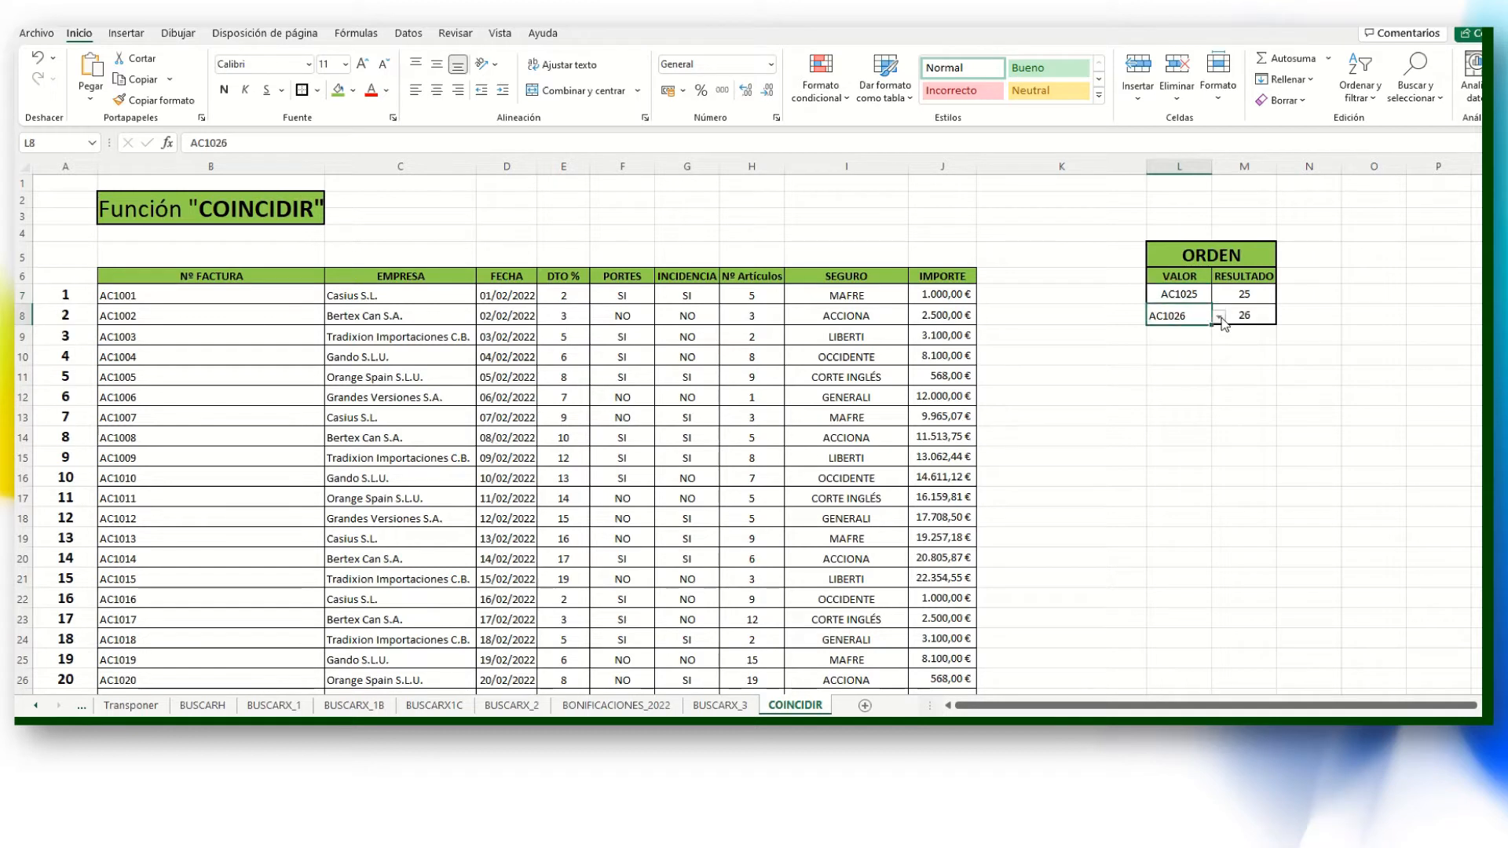
pyautogui.click(1219, 316)
pyautogui.click(1217, 336)
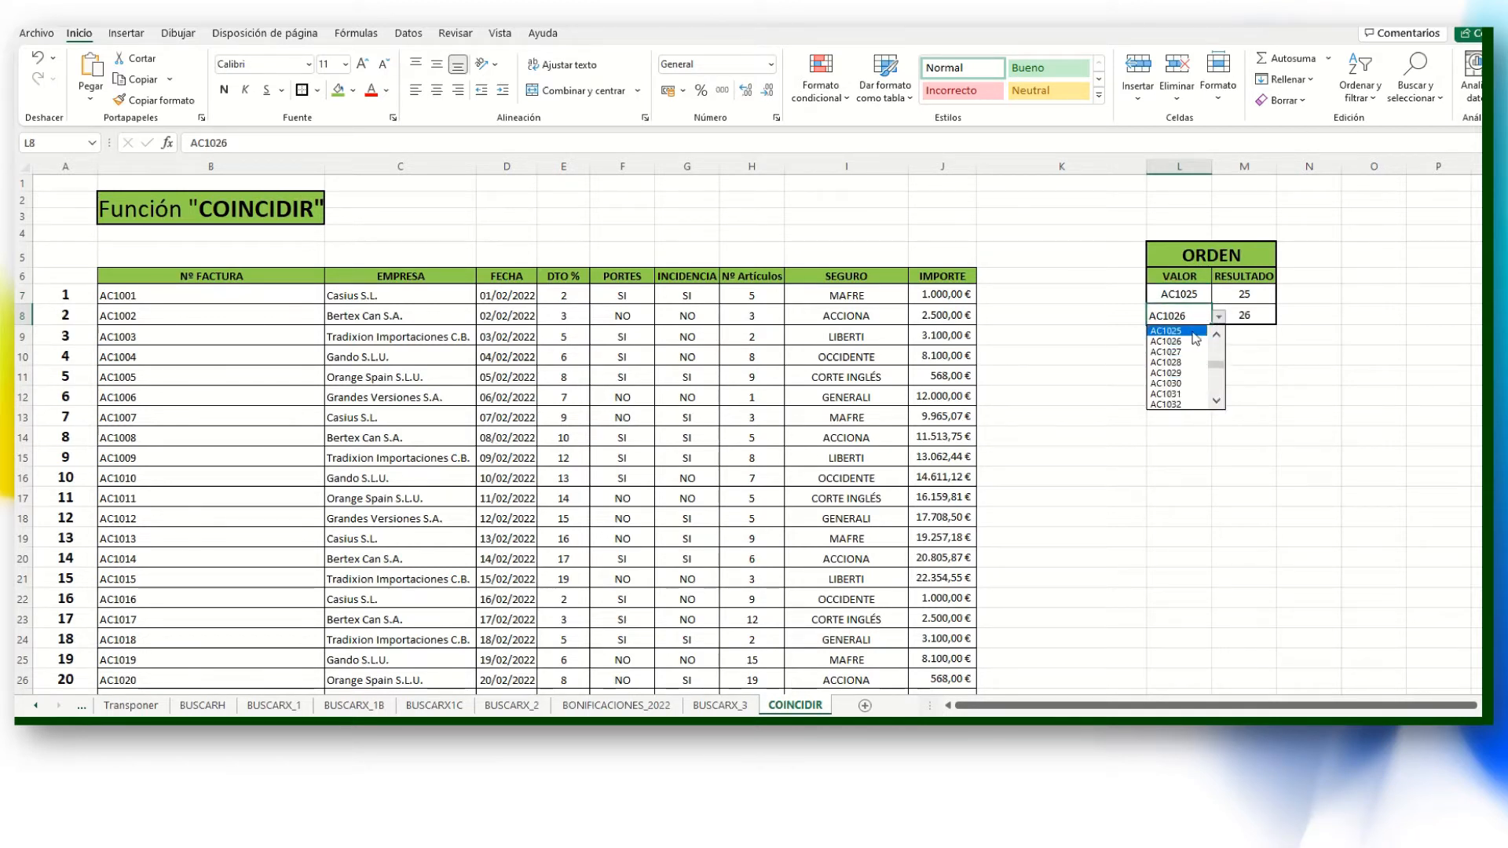
pyautogui.click(1178, 330)
pyautogui.click(1181, 293)
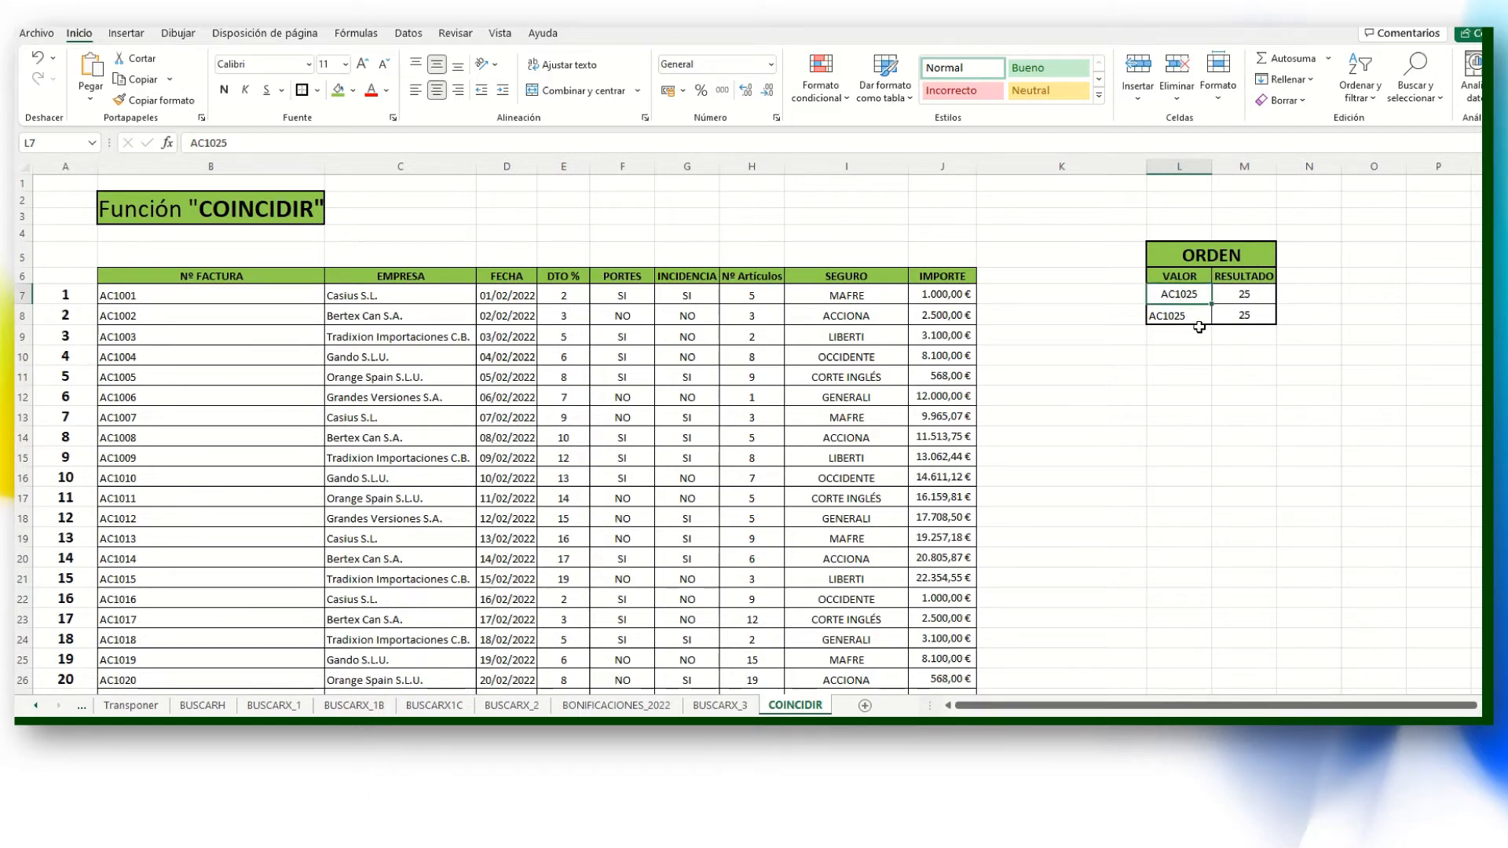
pyautogui.click(1178, 317)
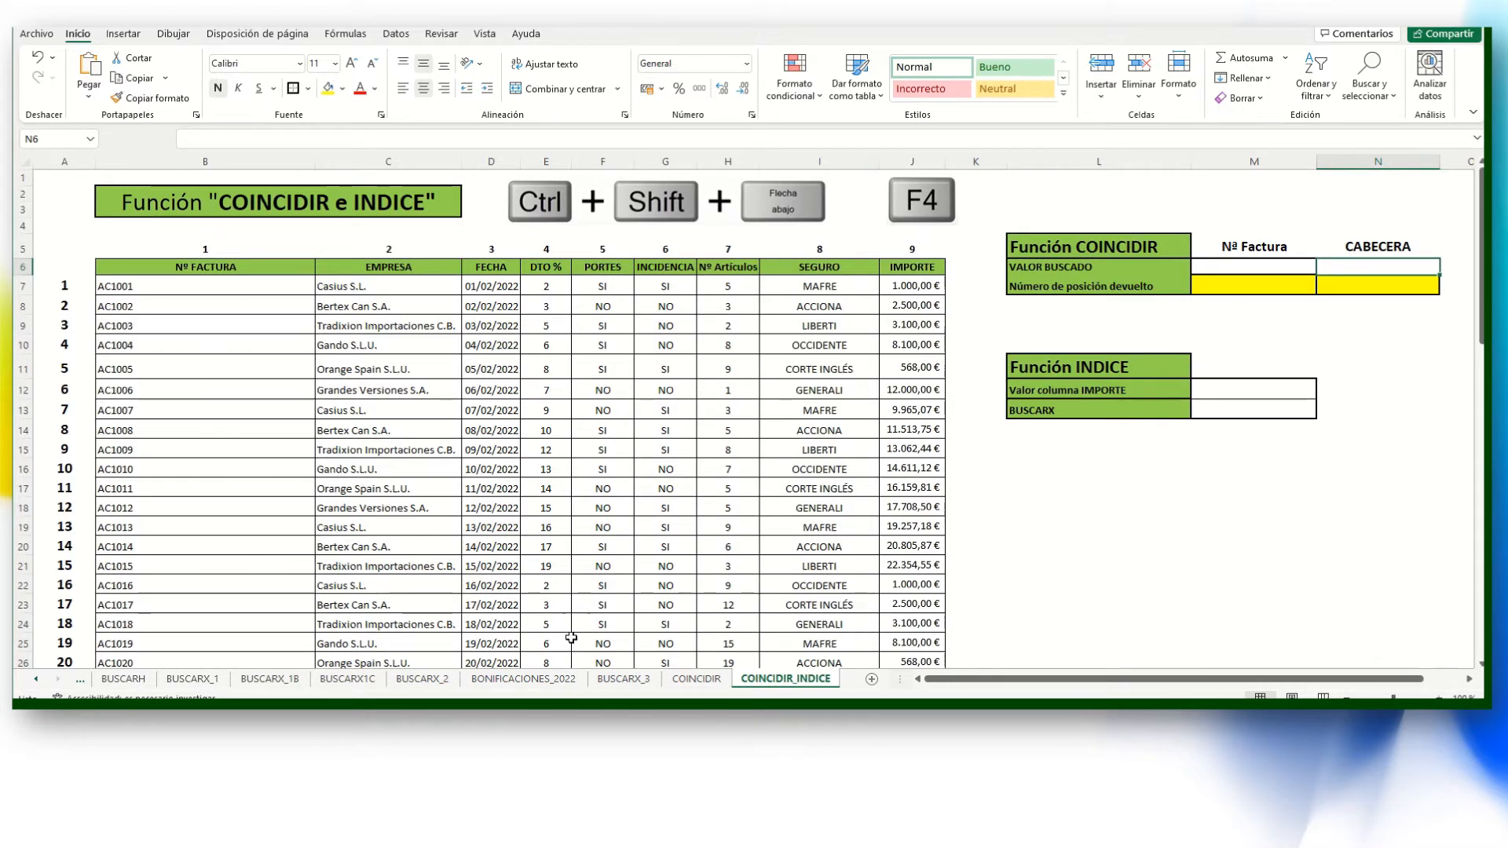
# Compare the COINCIDIR and COINCIDIR_INDICE sheets, and select the Nº Factura VALOR BUSCADO cell, M6, on COINCIDIR_INDICE.
pyautogui.click(696, 680)
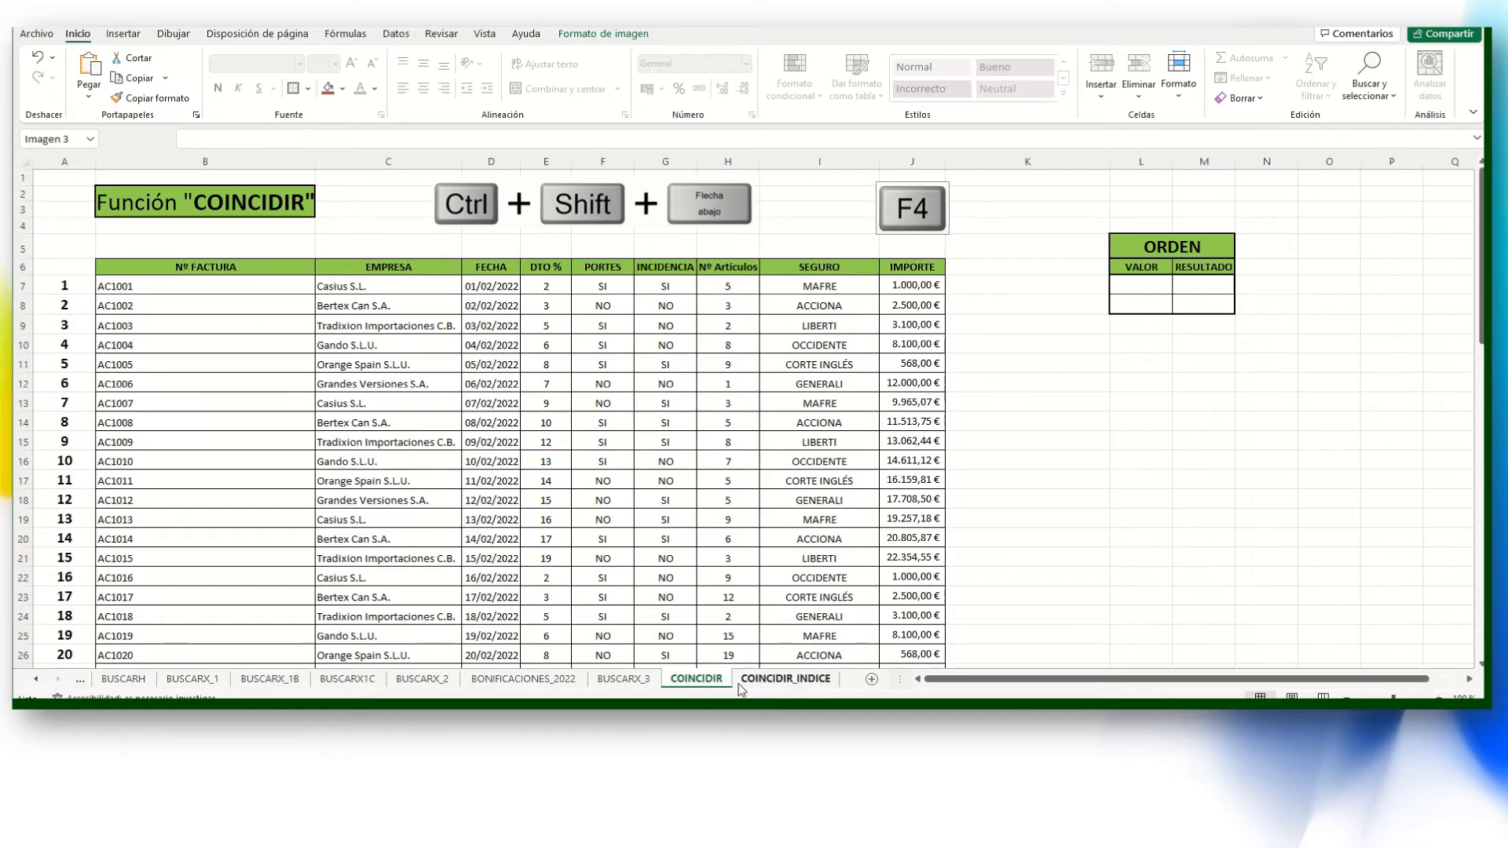
pyautogui.click(765, 687)
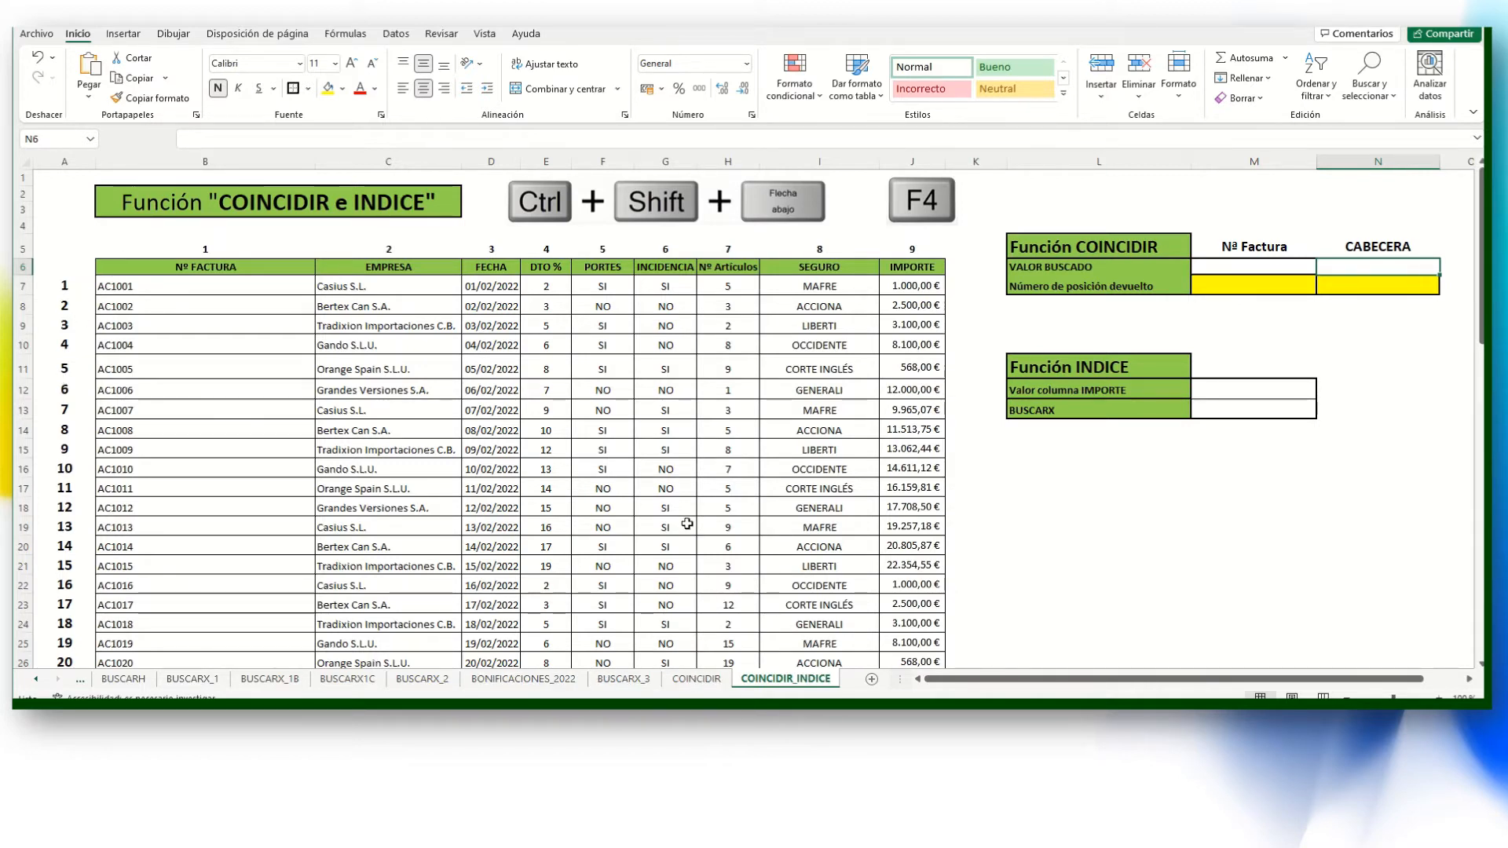
pyautogui.scroll(-3, 683, 520)
pyautogui.scroll(3, 683, 521)
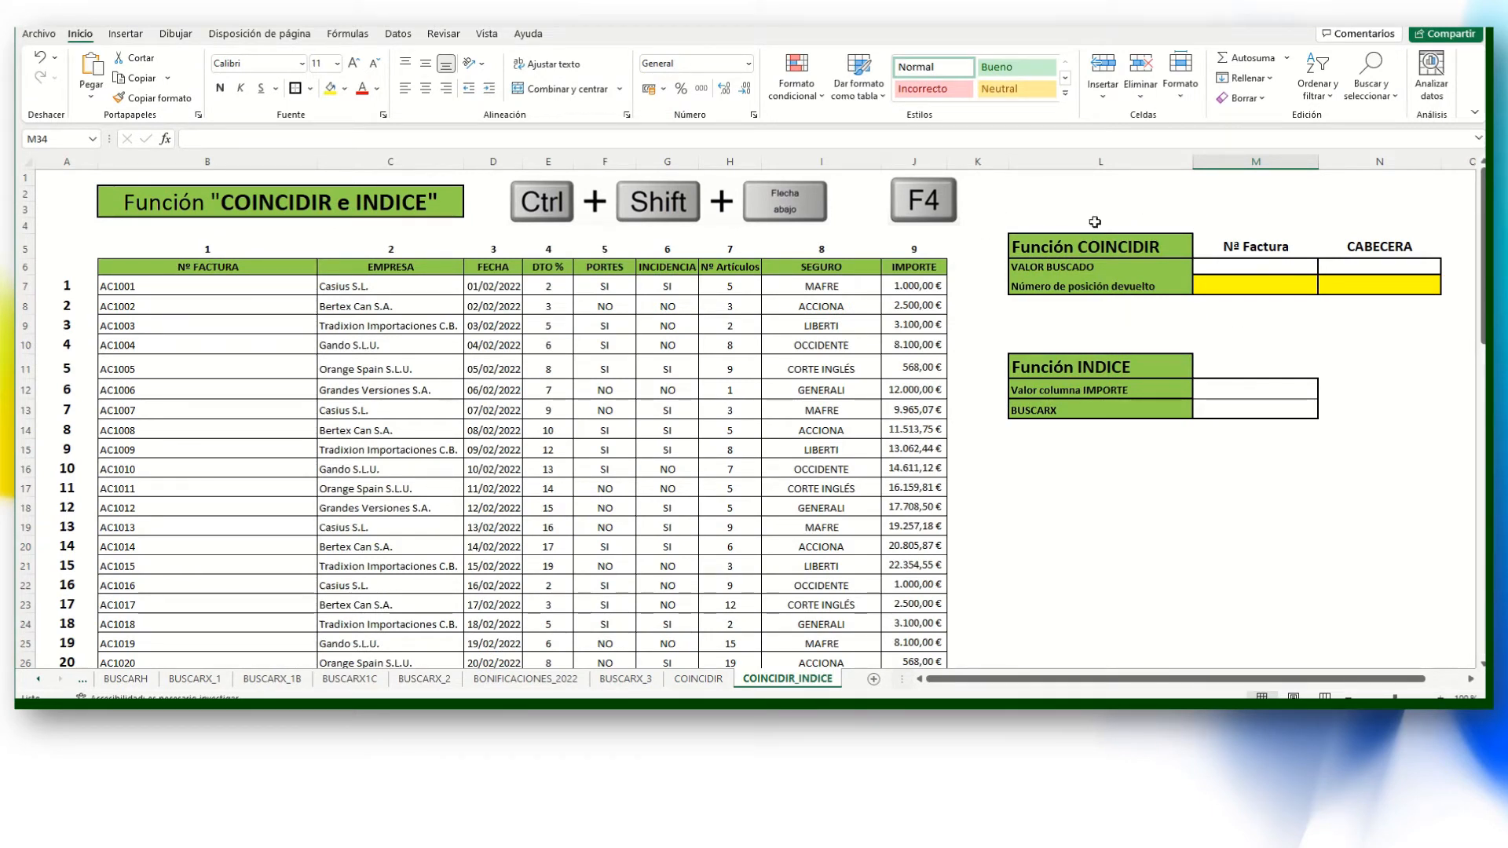
pyautogui.click(1217, 267)
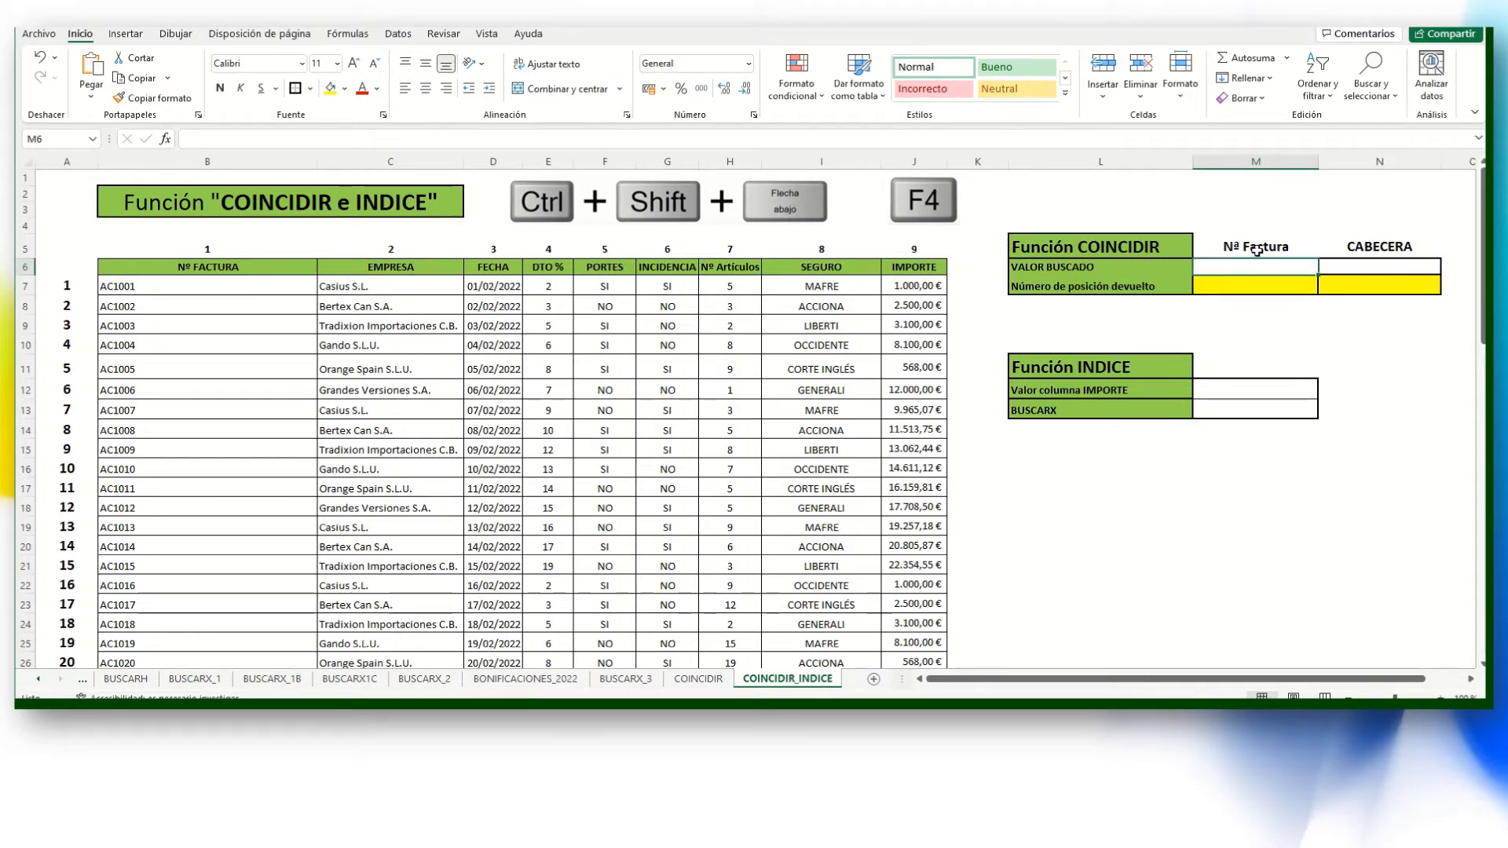
# Examine the VALOR BUSCADO and Número de posición devuelto cells under Nº Factura and CABECERA in the Función COINCIDIR table.
pyautogui.click(1359, 260)
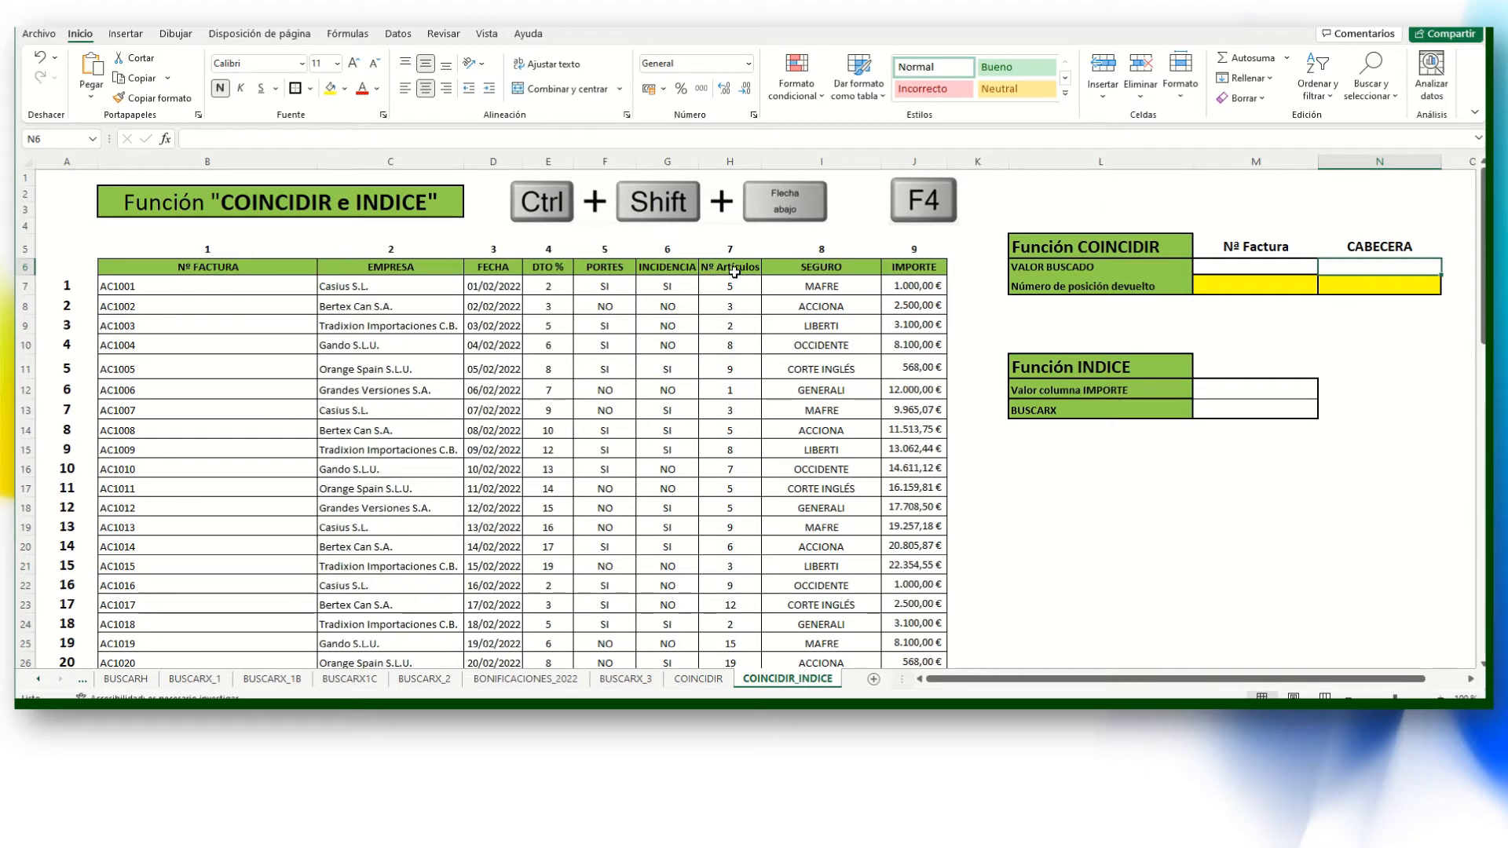
pyautogui.click(1254, 267)
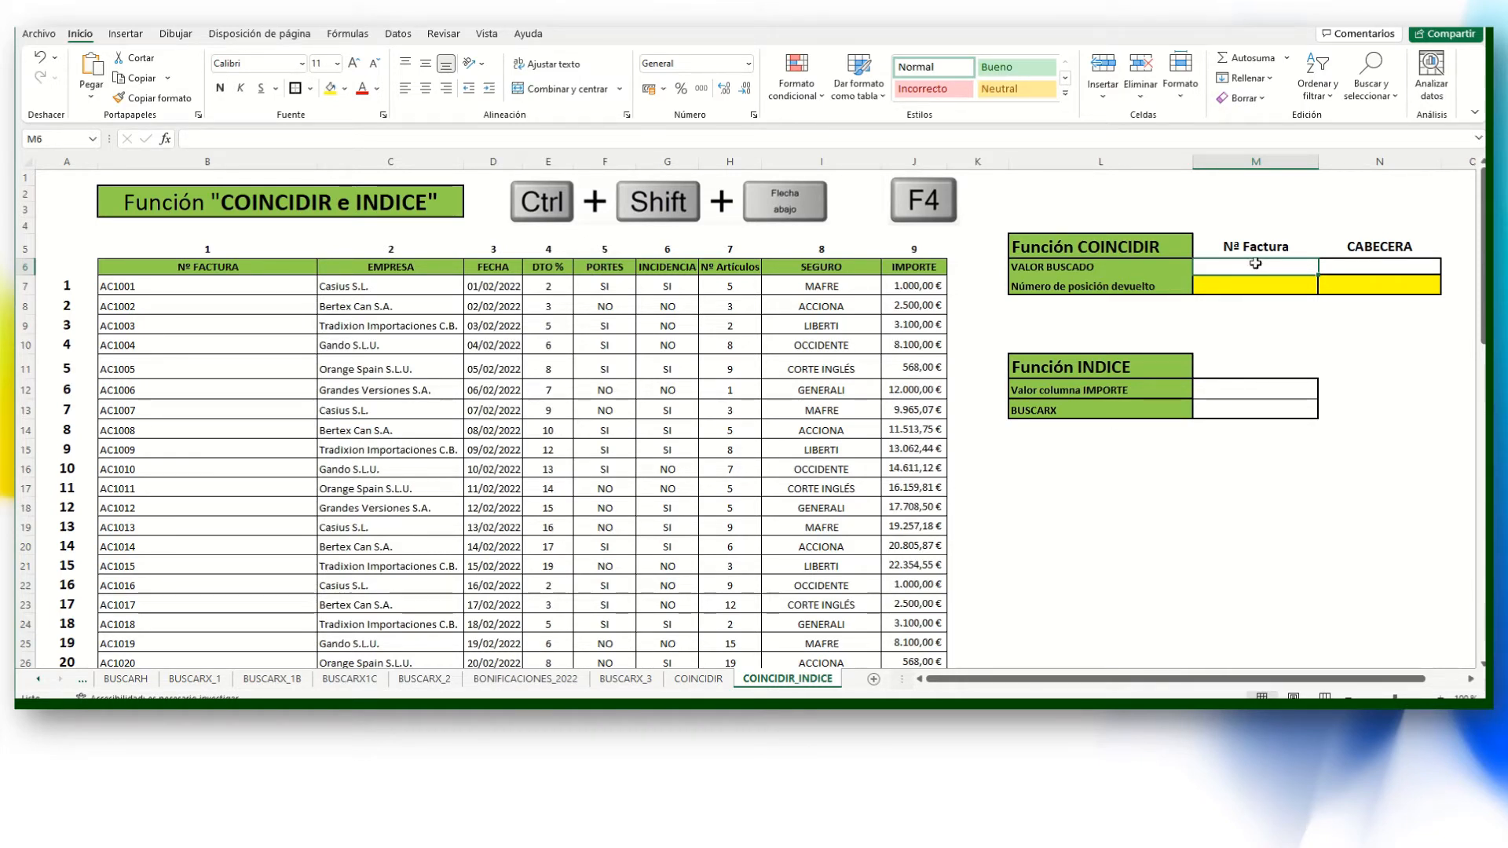
pyautogui.click(1367, 266)
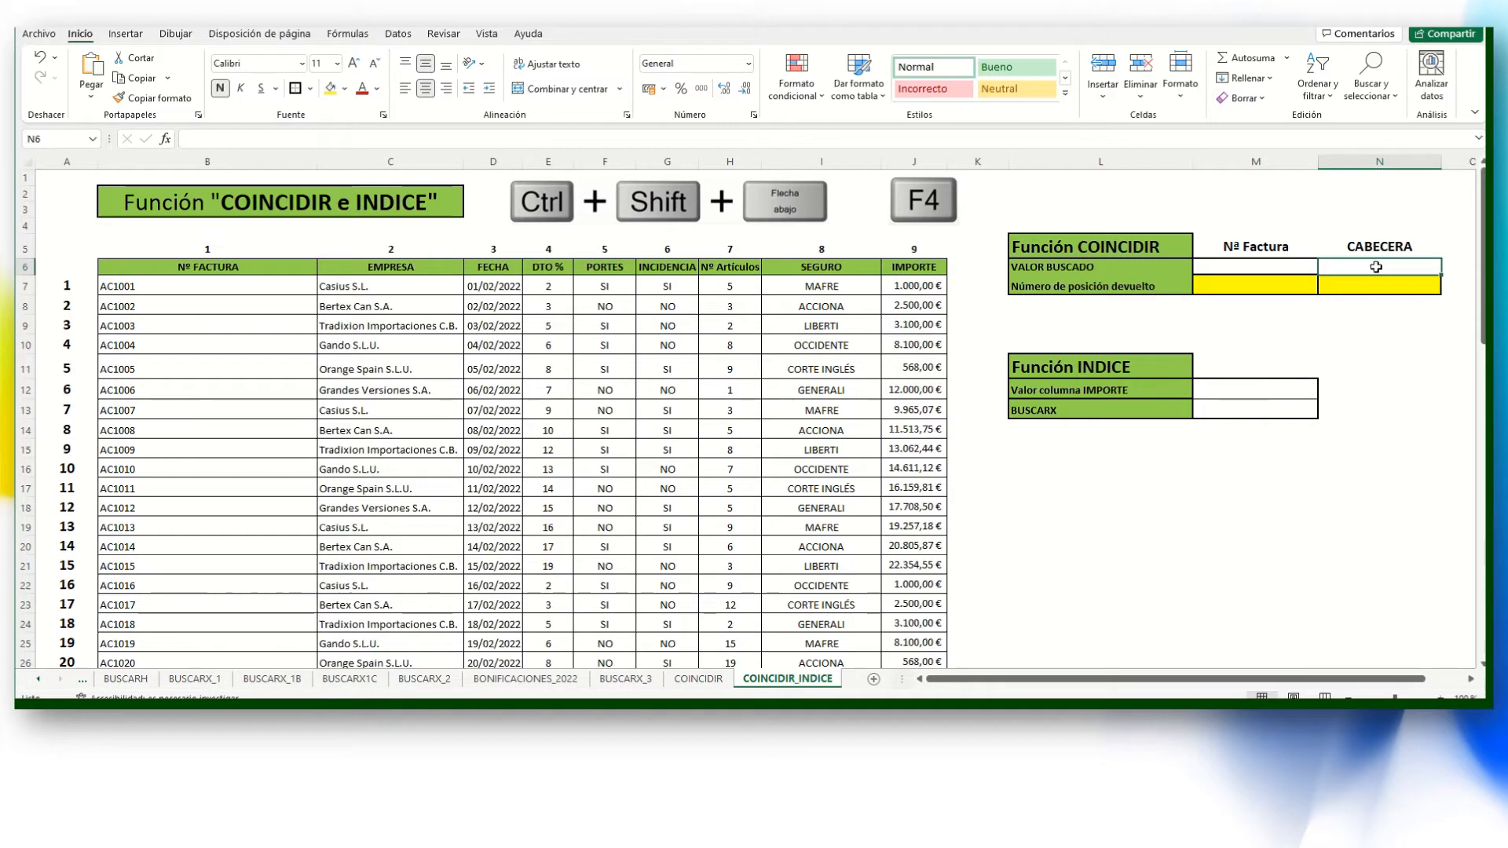
pyautogui.click(1291, 273)
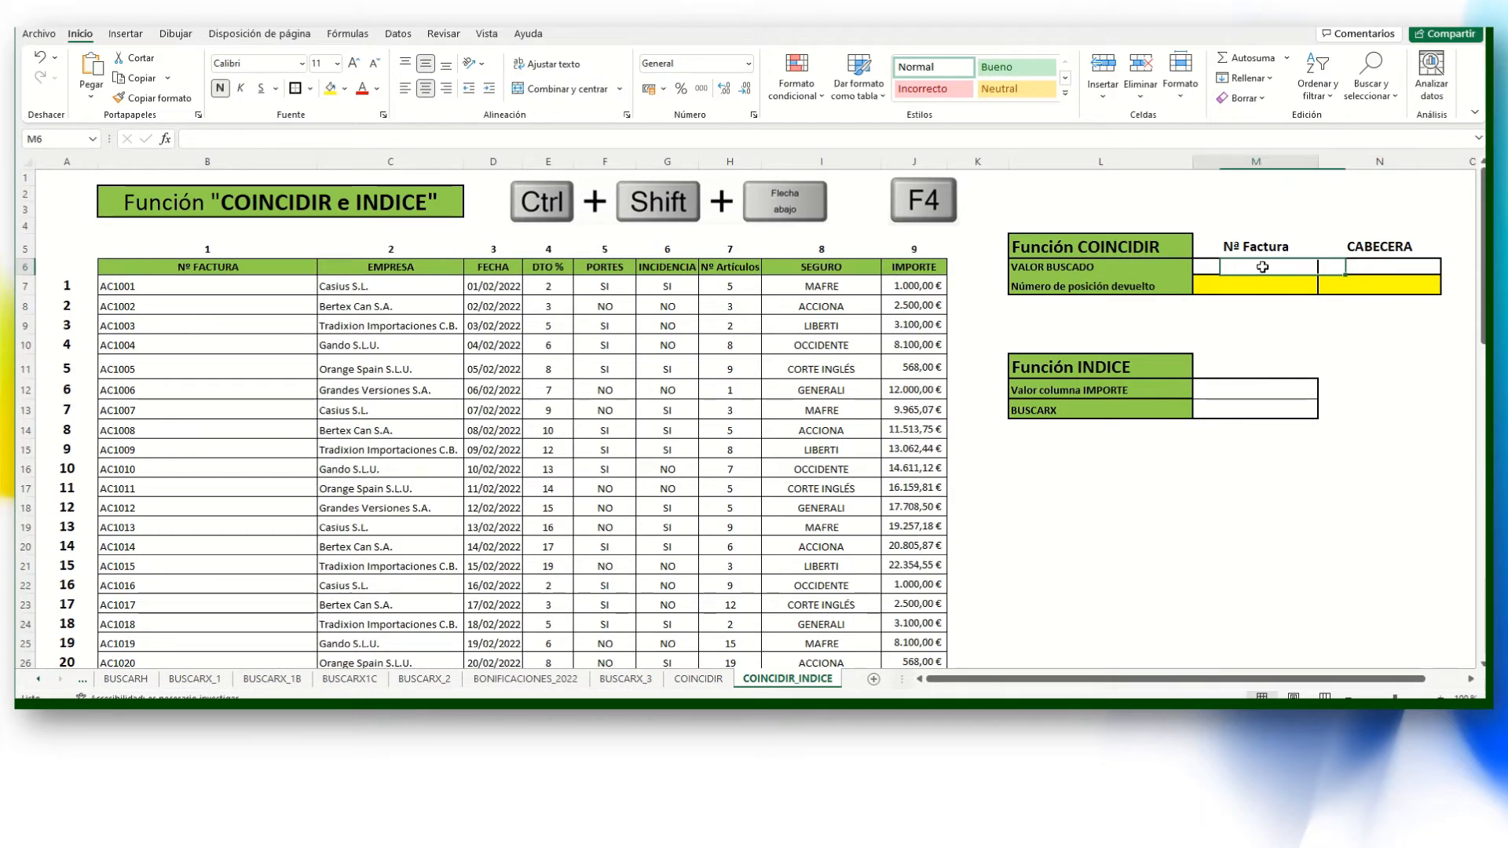
pyautogui.press('Right')
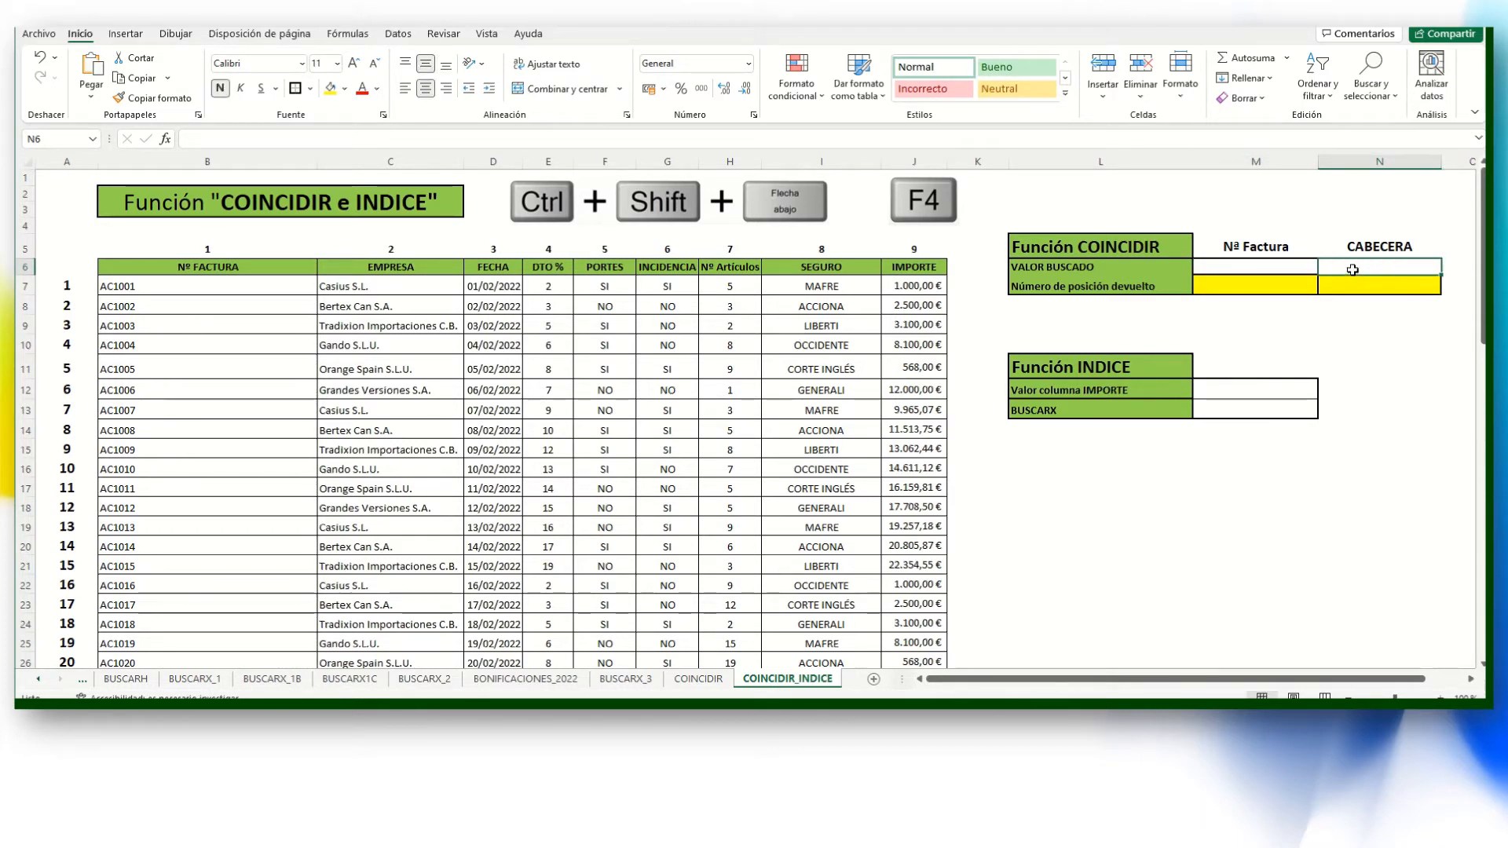
pyautogui.click(1255, 289)
pyautogui.click(1351, 283)
pyautogui.click(1270, 283)
pyautogui.click(1364, 280)
pyautogui.click(1270, 284)
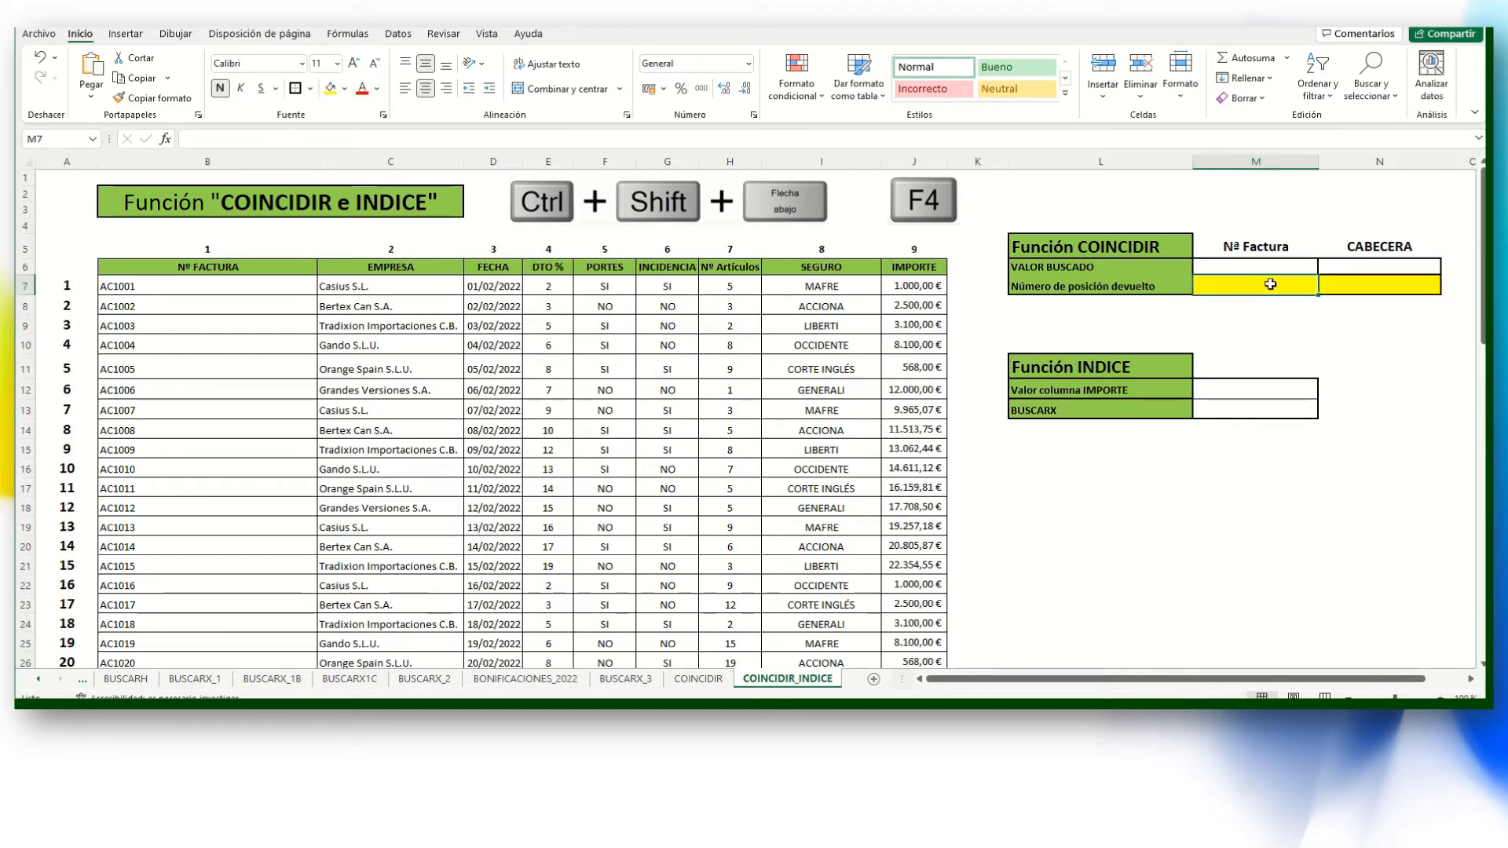
pyautogui.click(1365, 284)
pyautogui.click(1274, 286)
pyautogui.click(1358, 285)
pyautogui.click(1274, 285)
pyautogui.click(1383, 292)
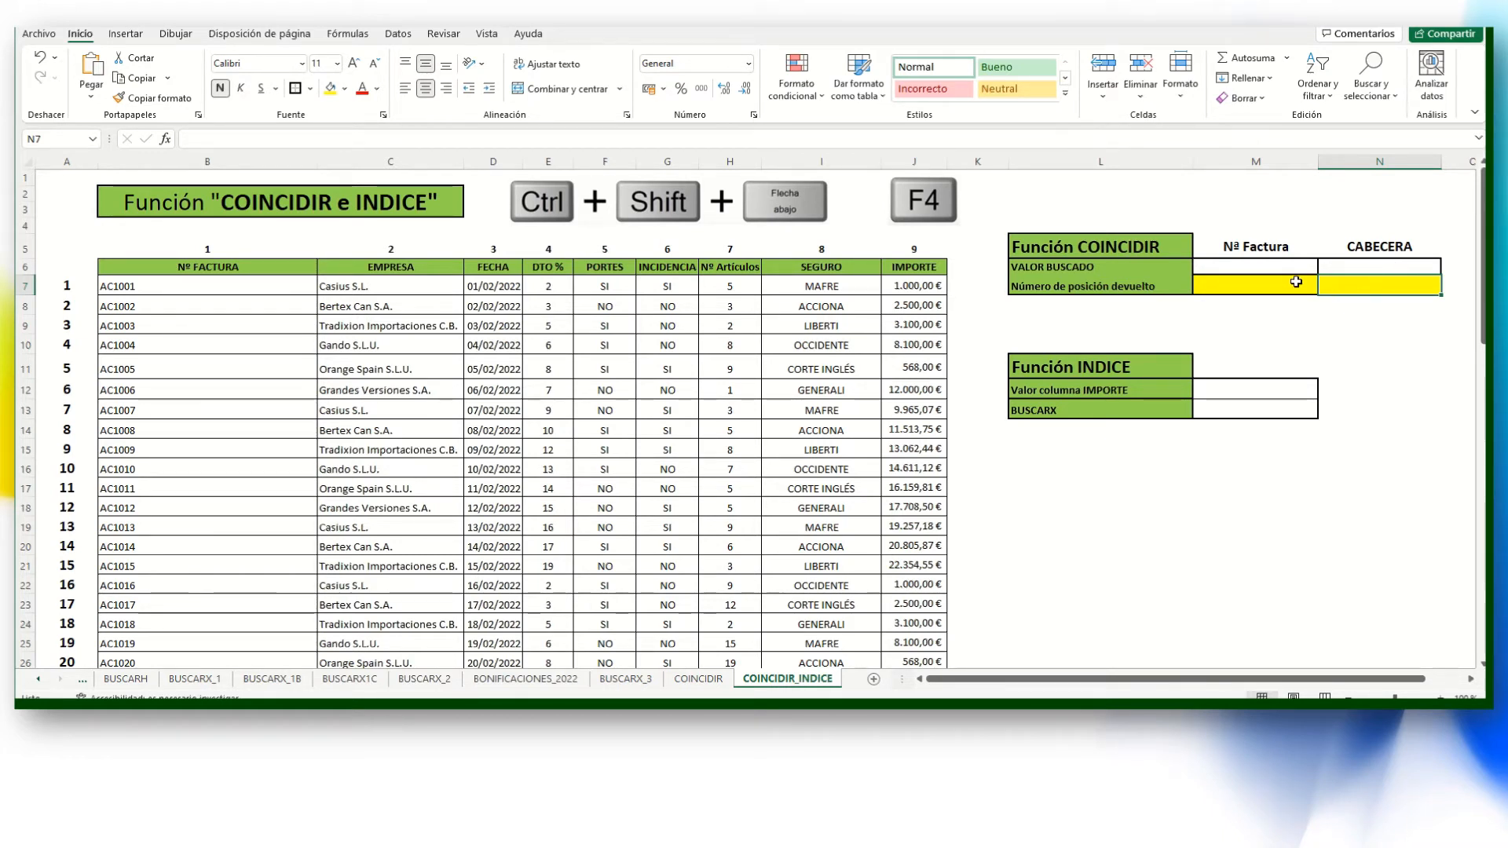
pyautogui.click(1259, 269)
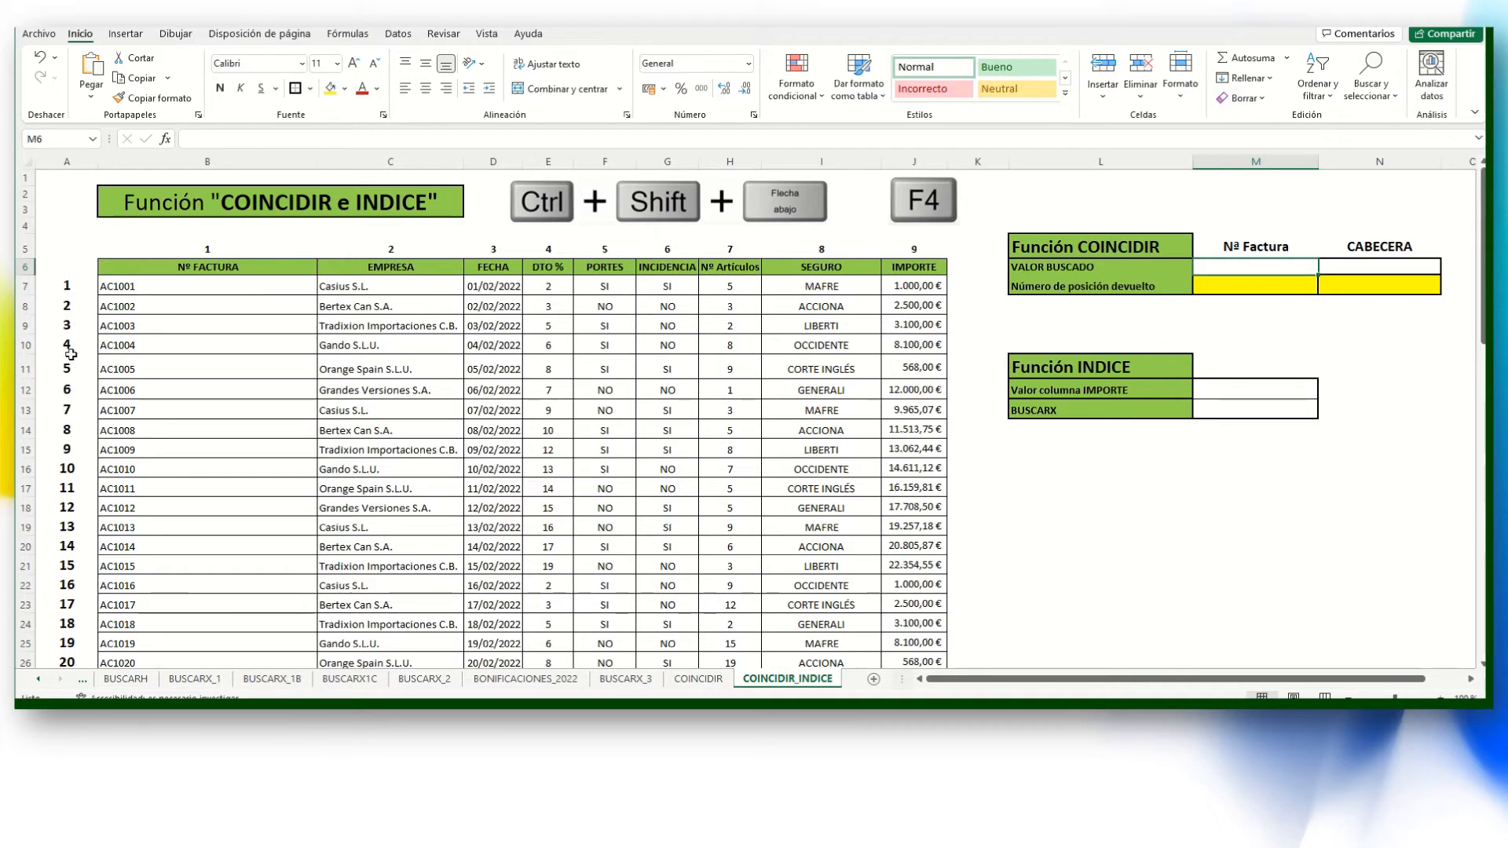
pyautogui.click(1328, 264)
pyautogui.click(1283, 266)
pyautogui.click(1363, 266)
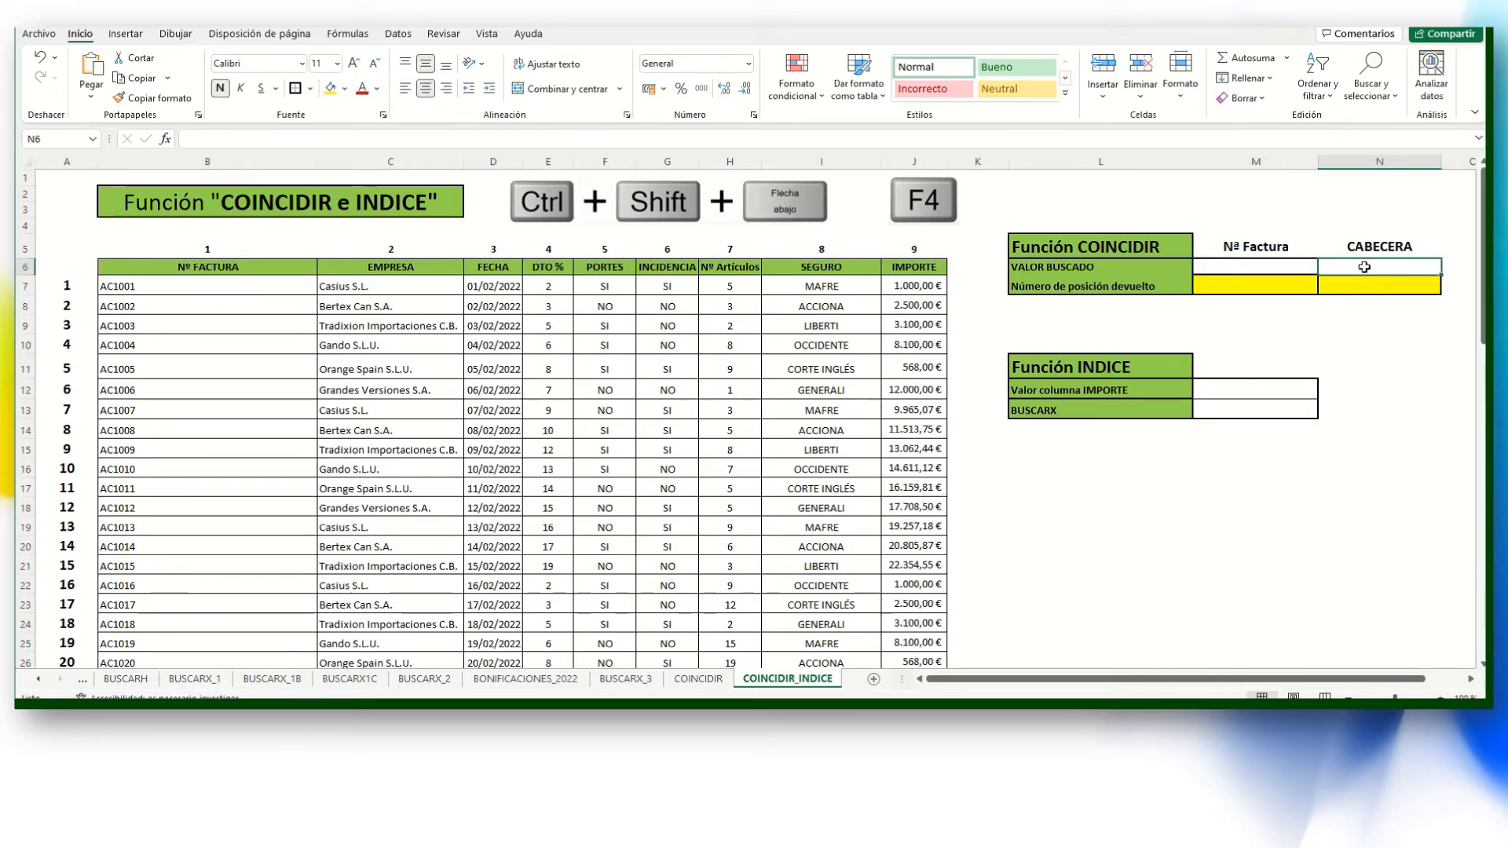
# Start a COINCIDIR formula in M7 with the Nº Factura VALOR BUSCADO cell M6 as its lookup value.
pyautogui.click(1244, 285)
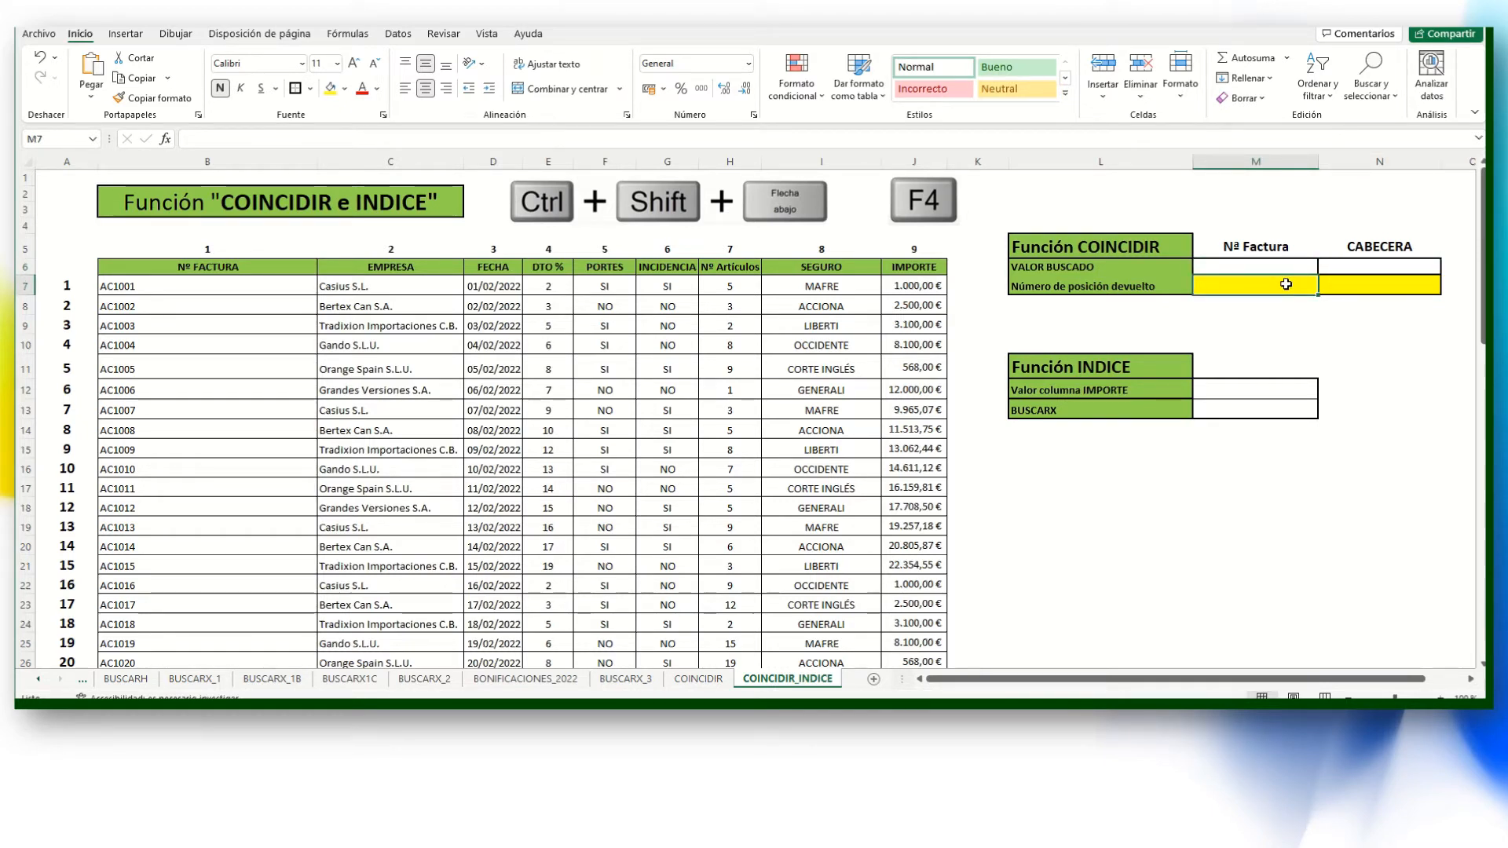
pyautogui.write('=')
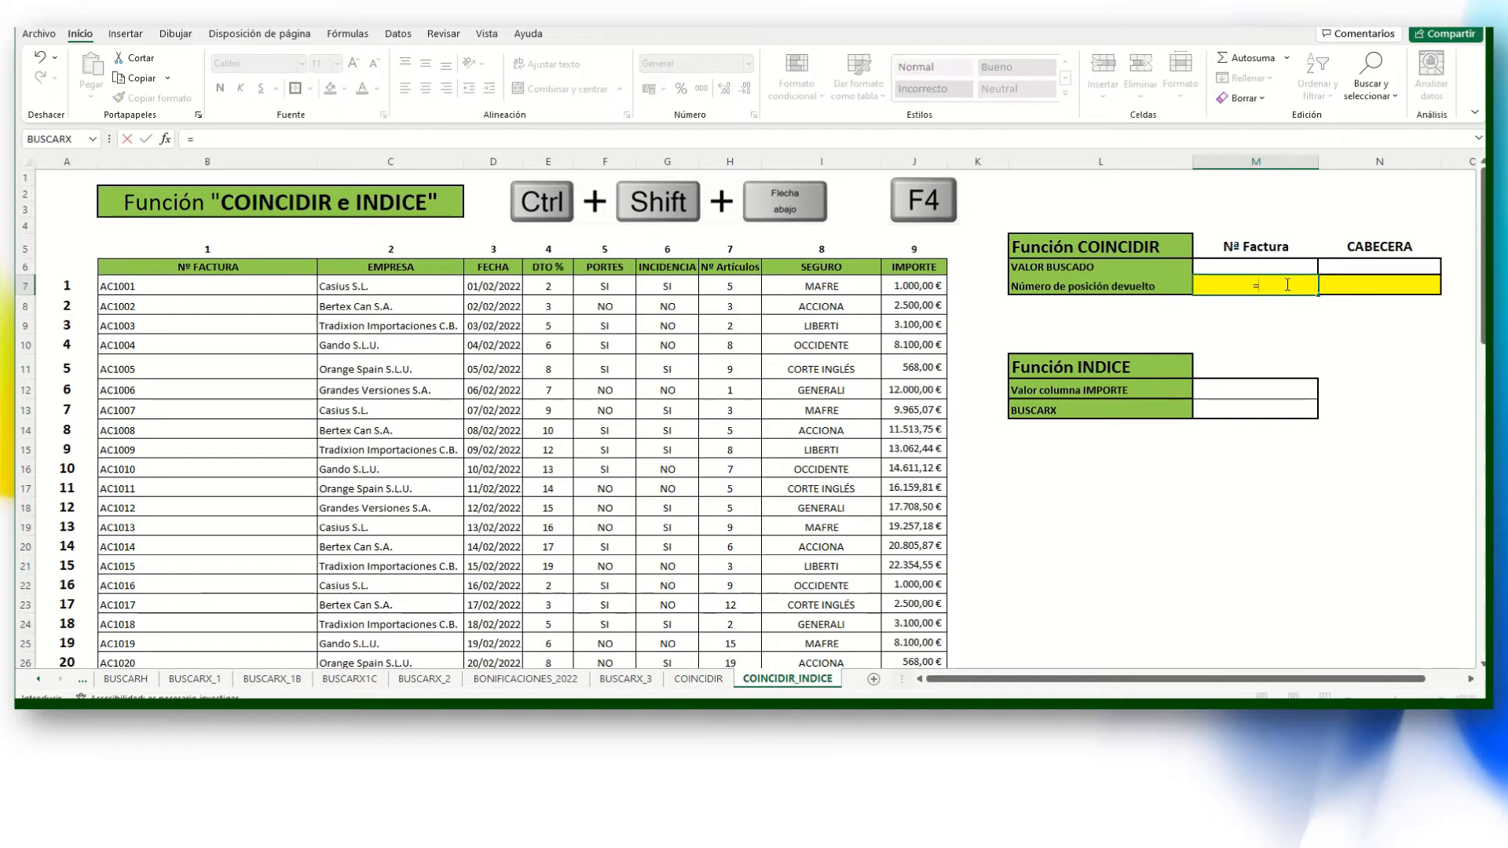
pyautogui.write('coincidir')
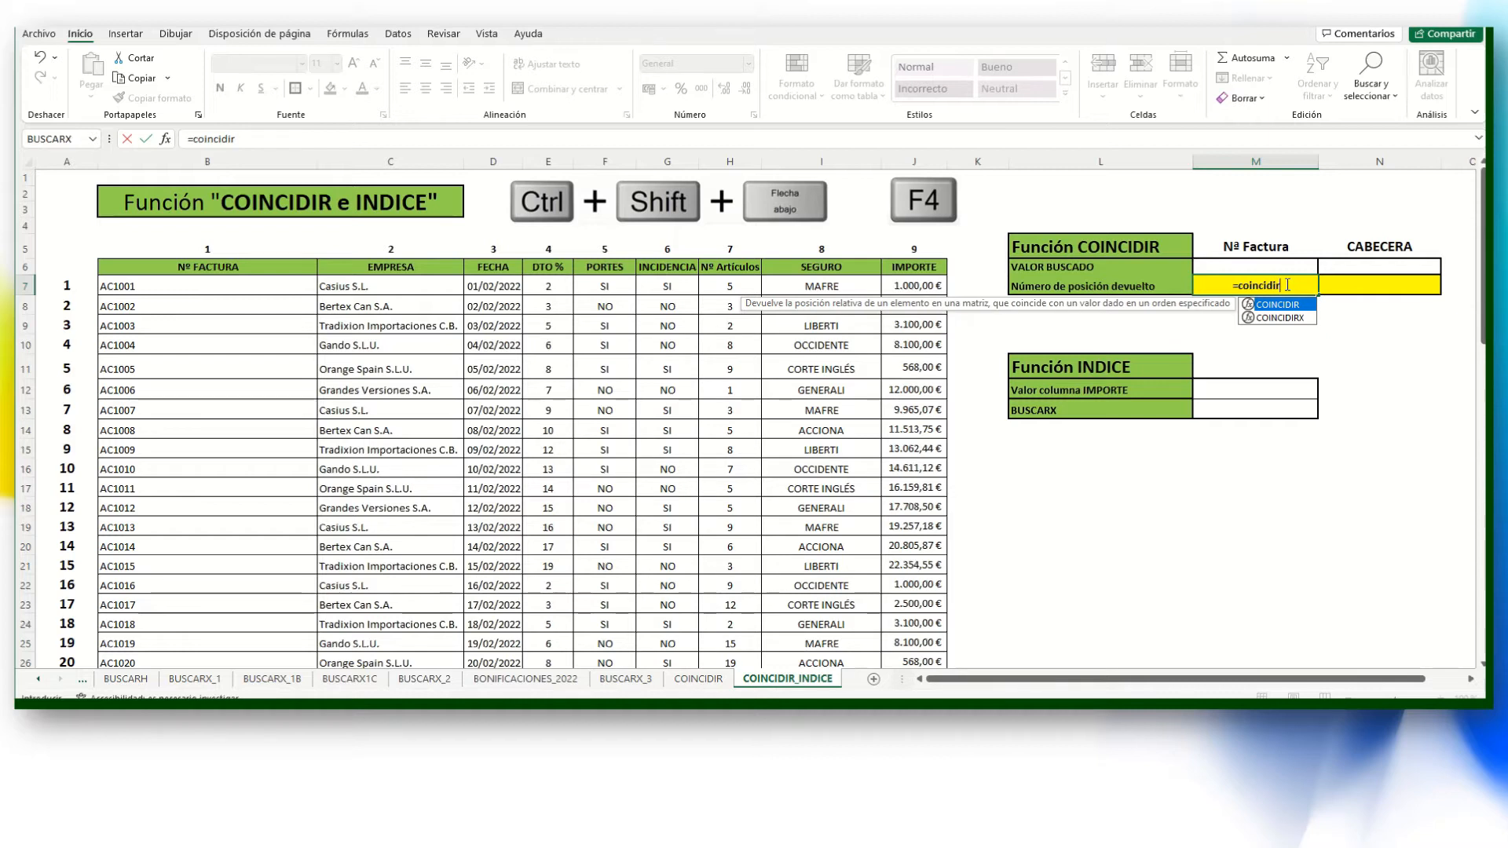
pyautogui.write('(')
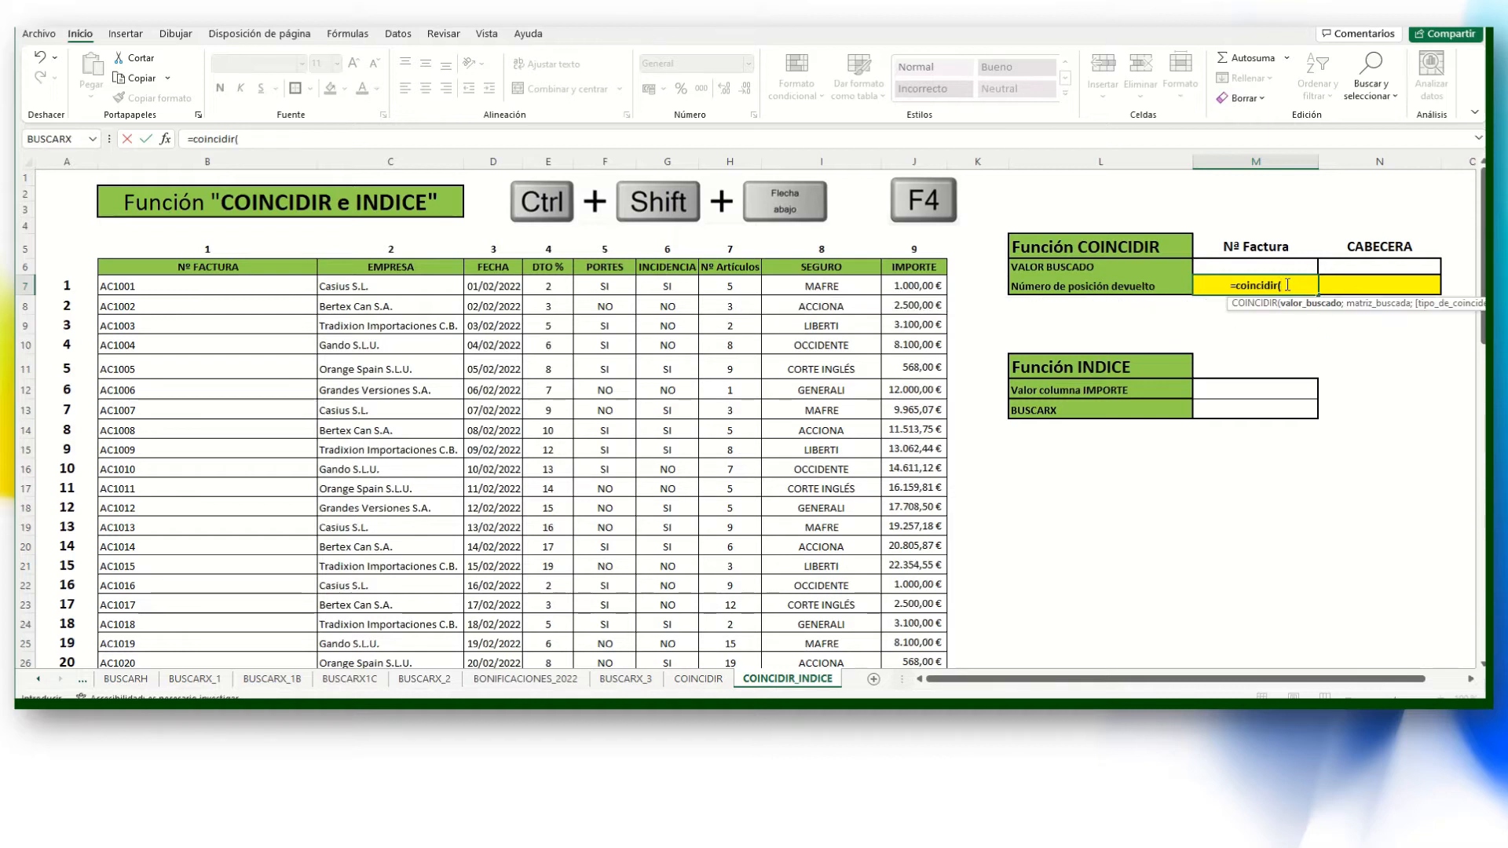
pyautogui.click(1244, 265)
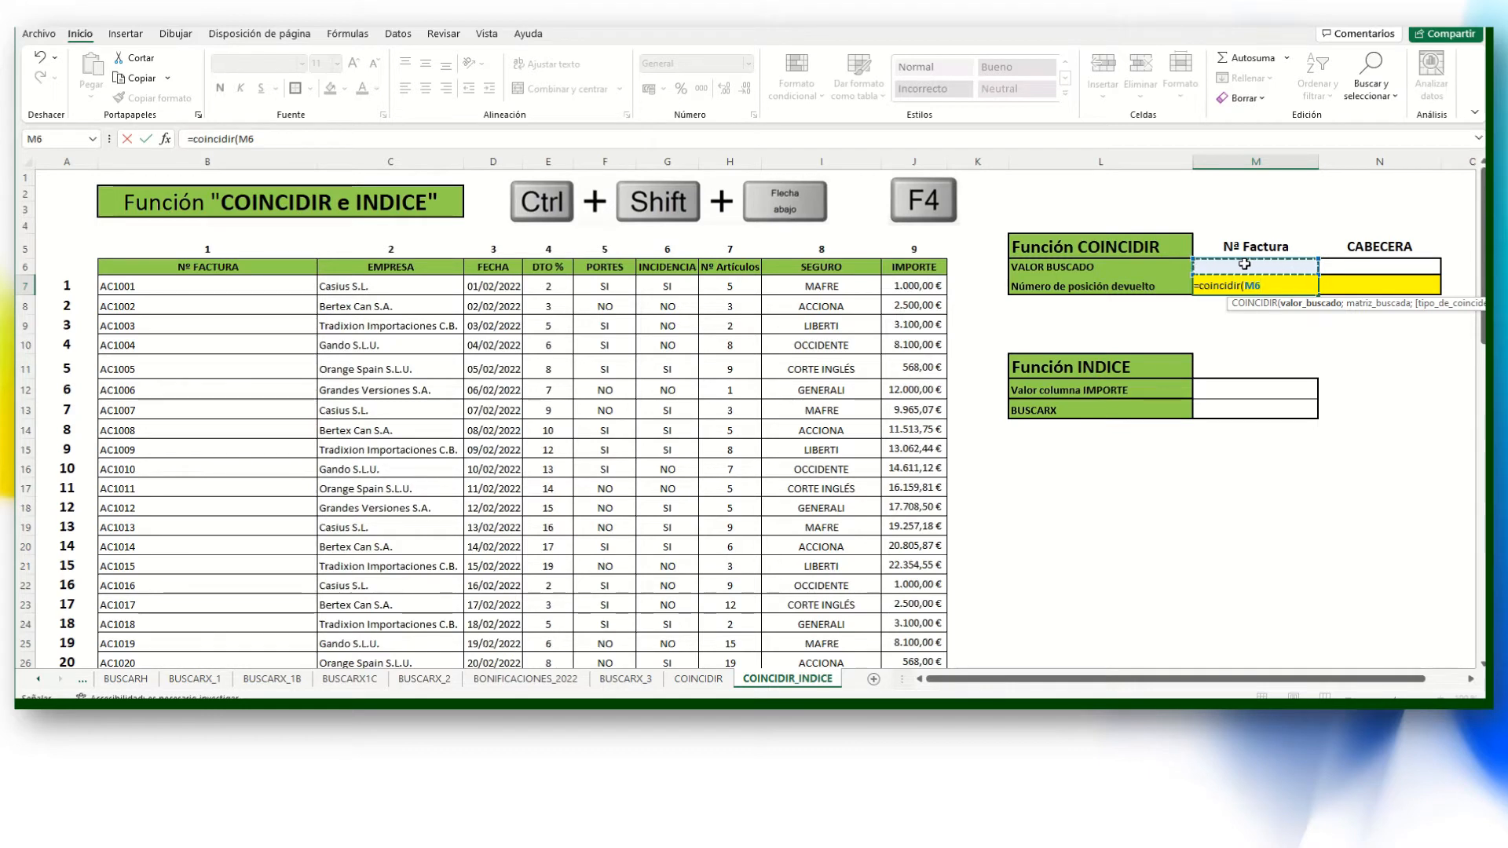
pyautogui.write(';')
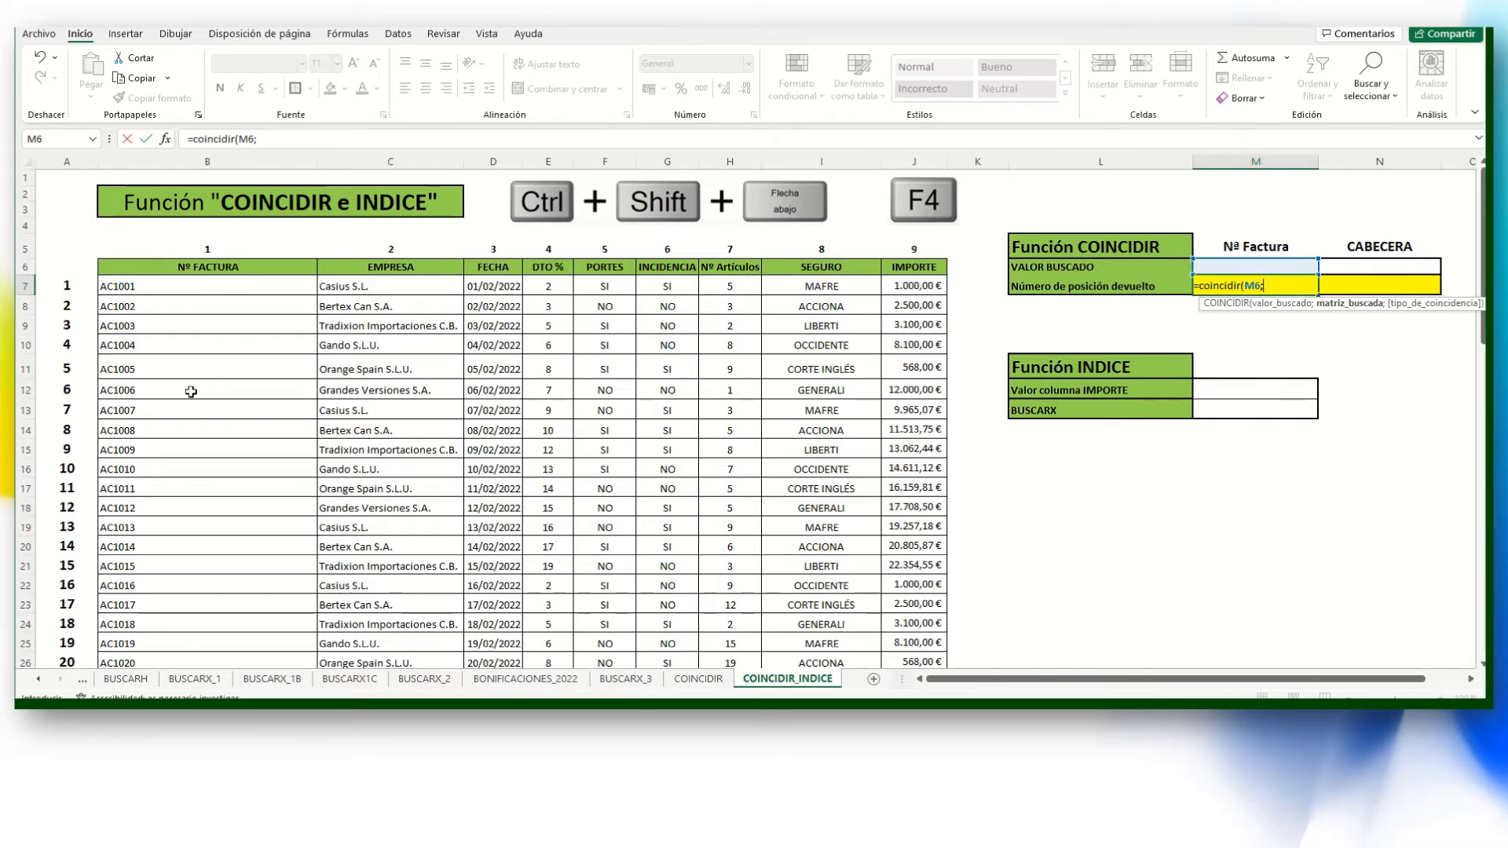
# Complete the M7 formula with the absolute Nº FACTURA range $B$7:$B$69 as the lookup array and enter it.
pyautogui.click(200, 286)
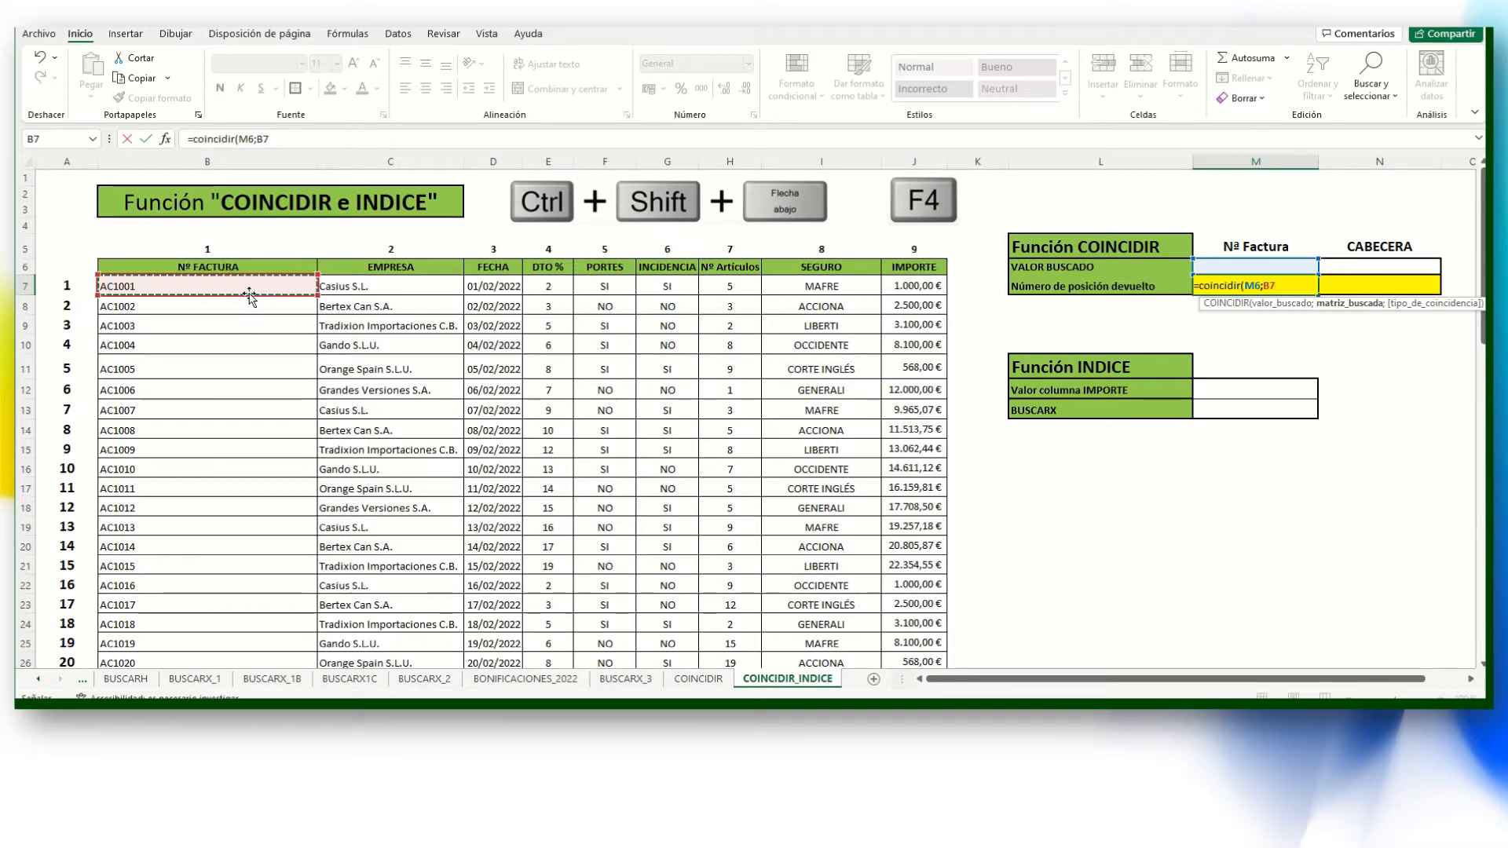
pyautogui.hotkey('ctrl', 'shift', 'Down')
pyautogui.scroll(15, 864, 338)
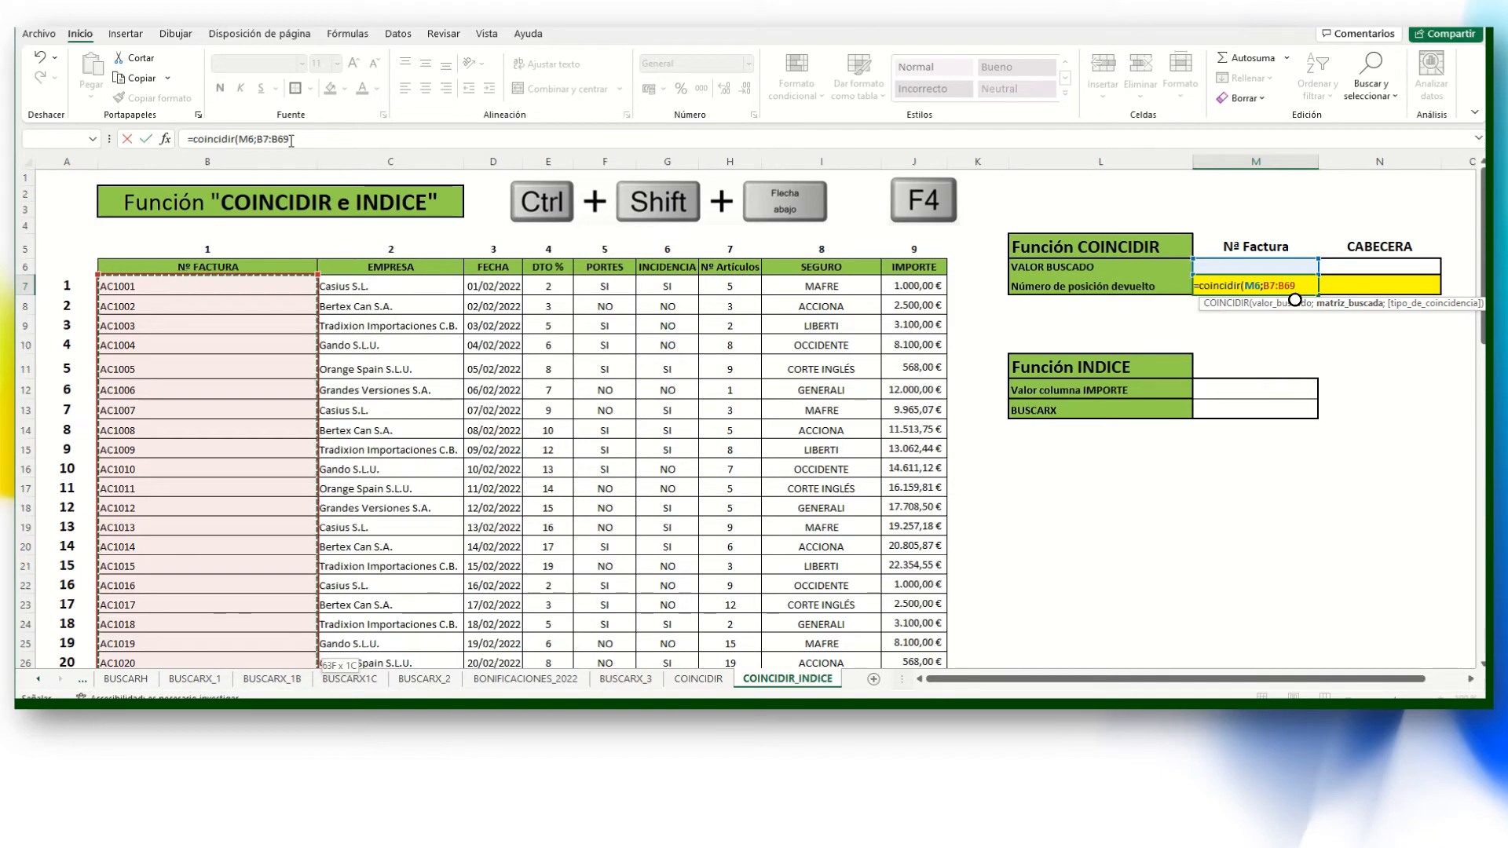
pyautogui.press('F4')
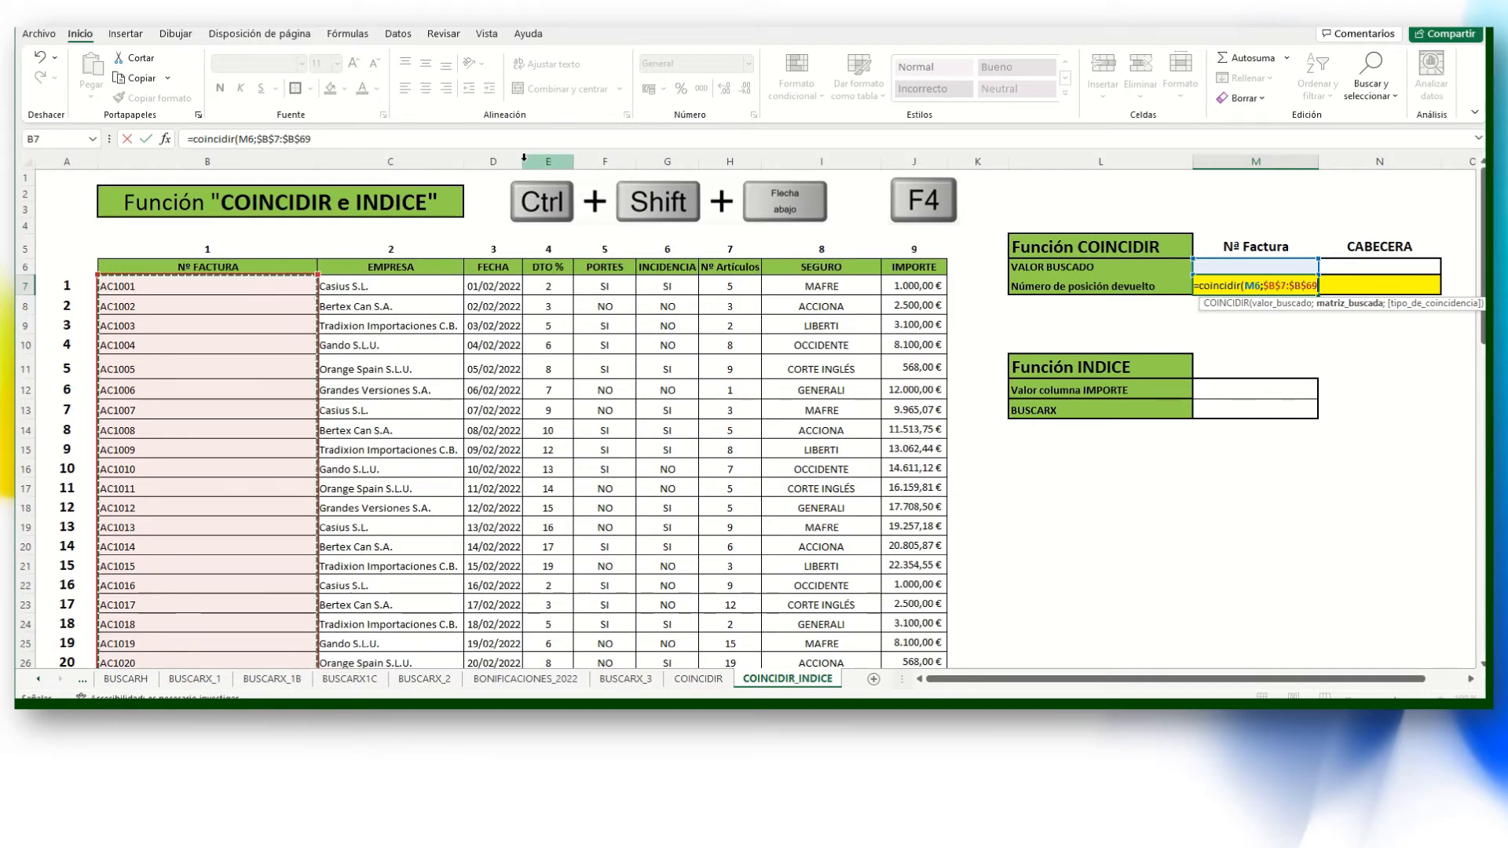
pyautogui.write(')')
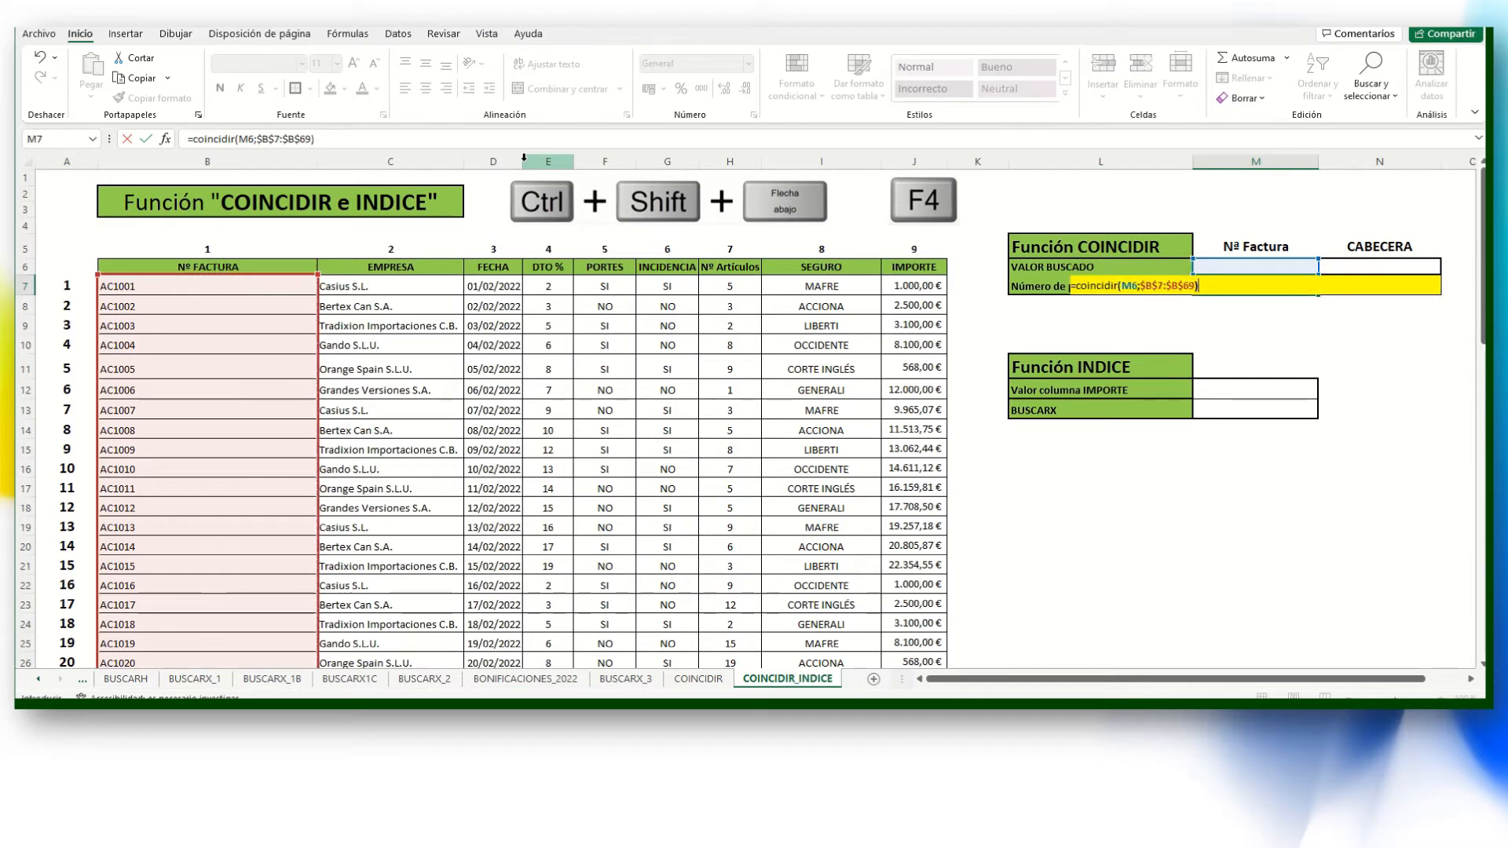
pyautogui.press('Return')
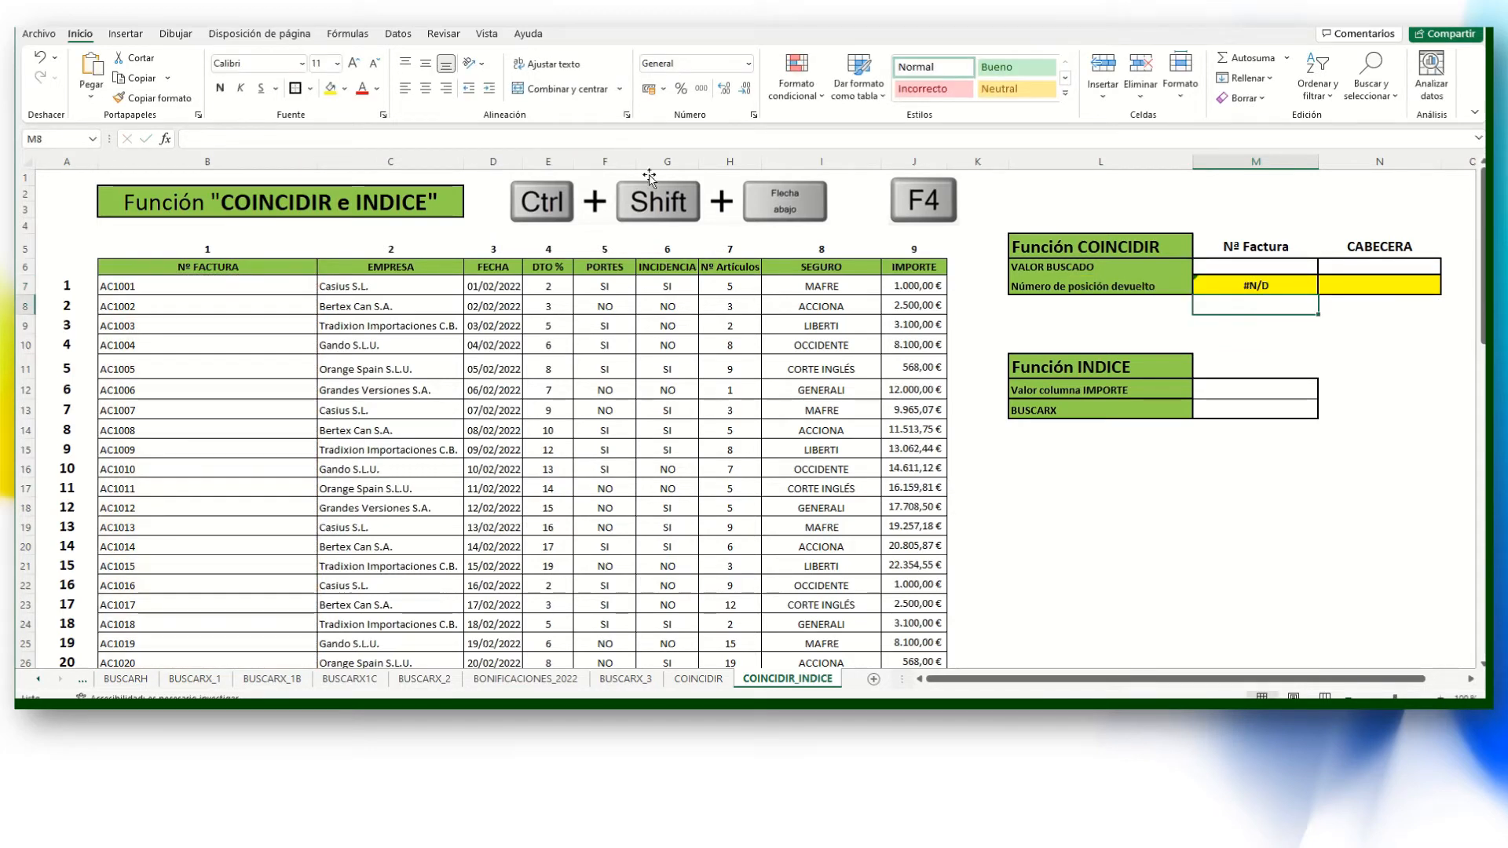
# Enter invoice ac1001 as the Nº Factura lookup value in M6 to test the formula.
pyautogui.click(1244, 269)
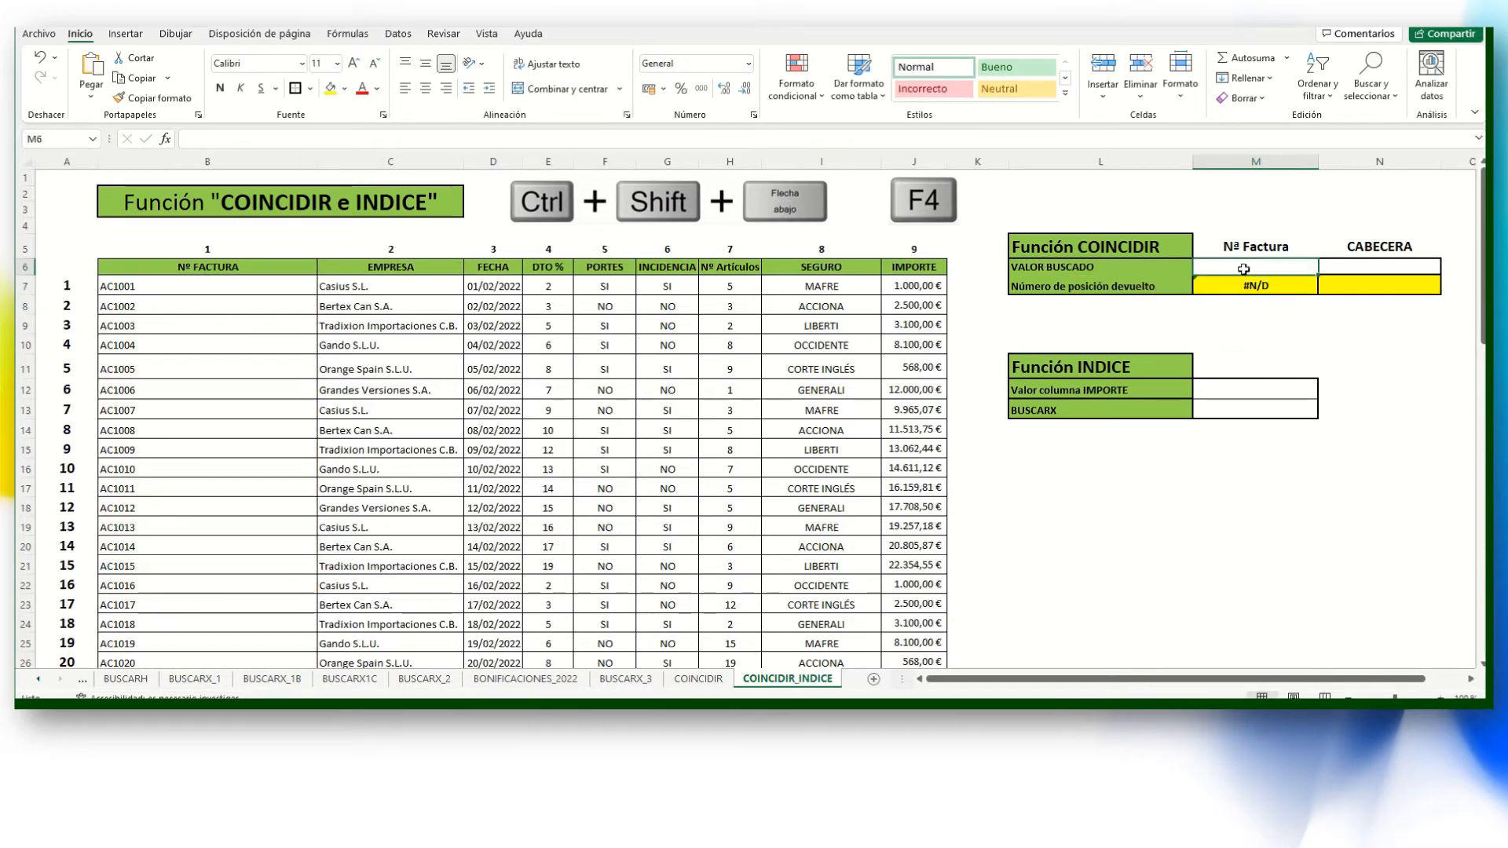
pyautogui.write('a')
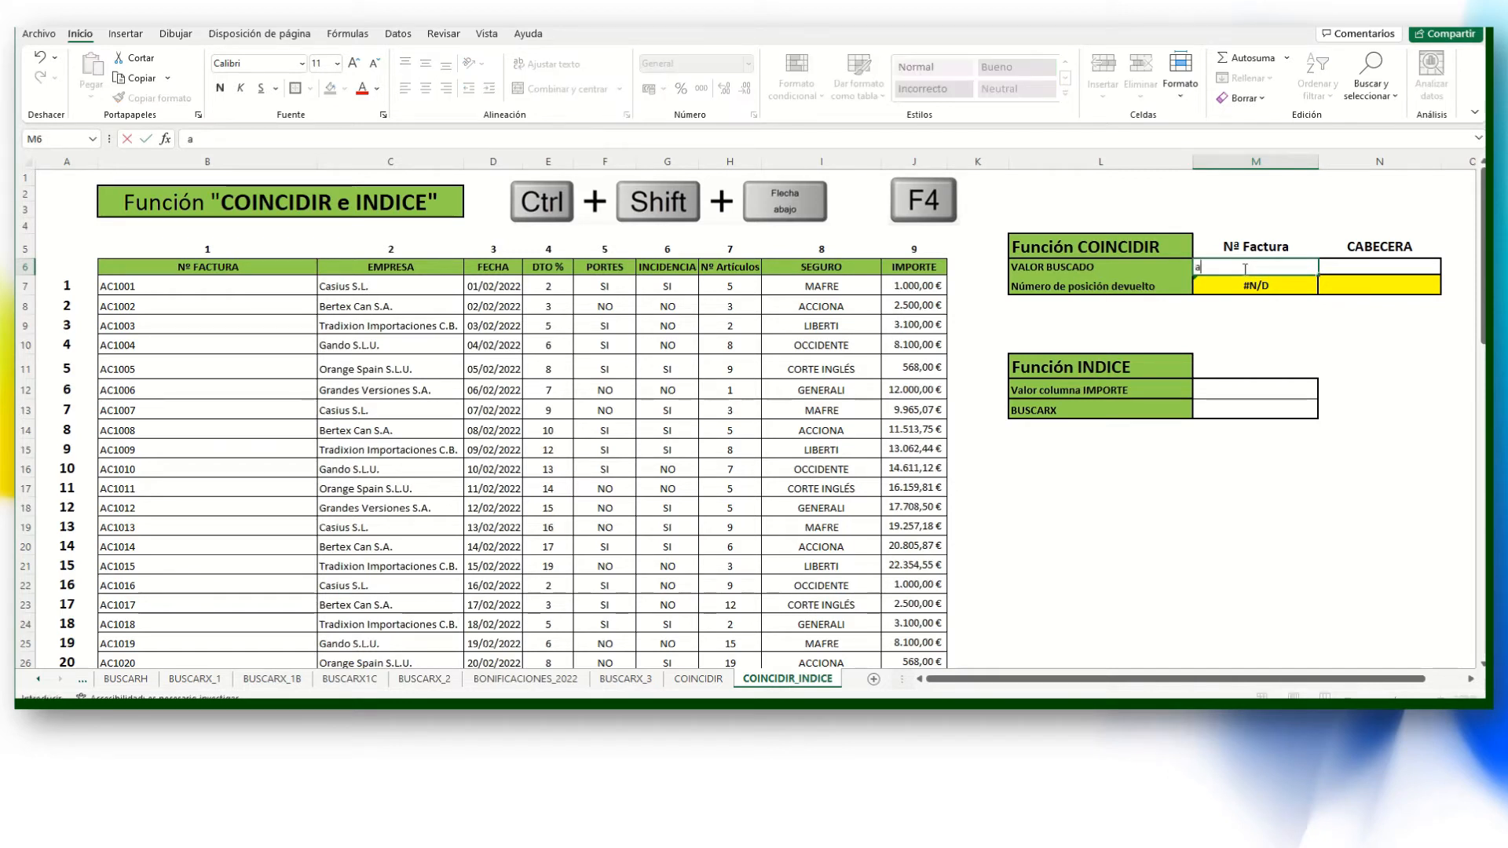
pyautogui.write('c1001')
pyautogui.click(1293, 323)
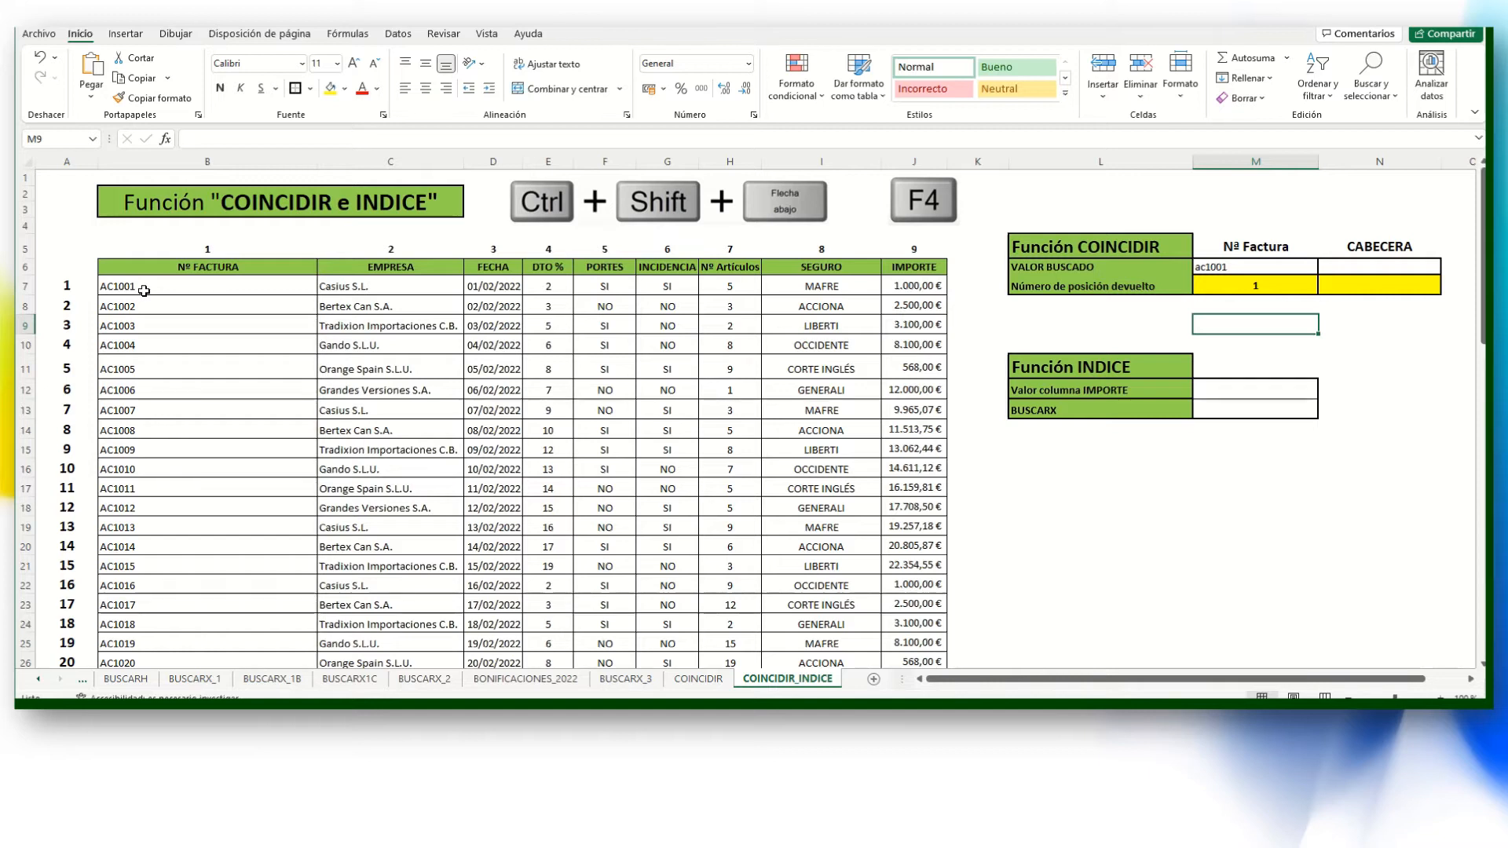
# Replace the Nº Factura lookup value in M6 with AC1006.
pyautogui.click(1240, 269)
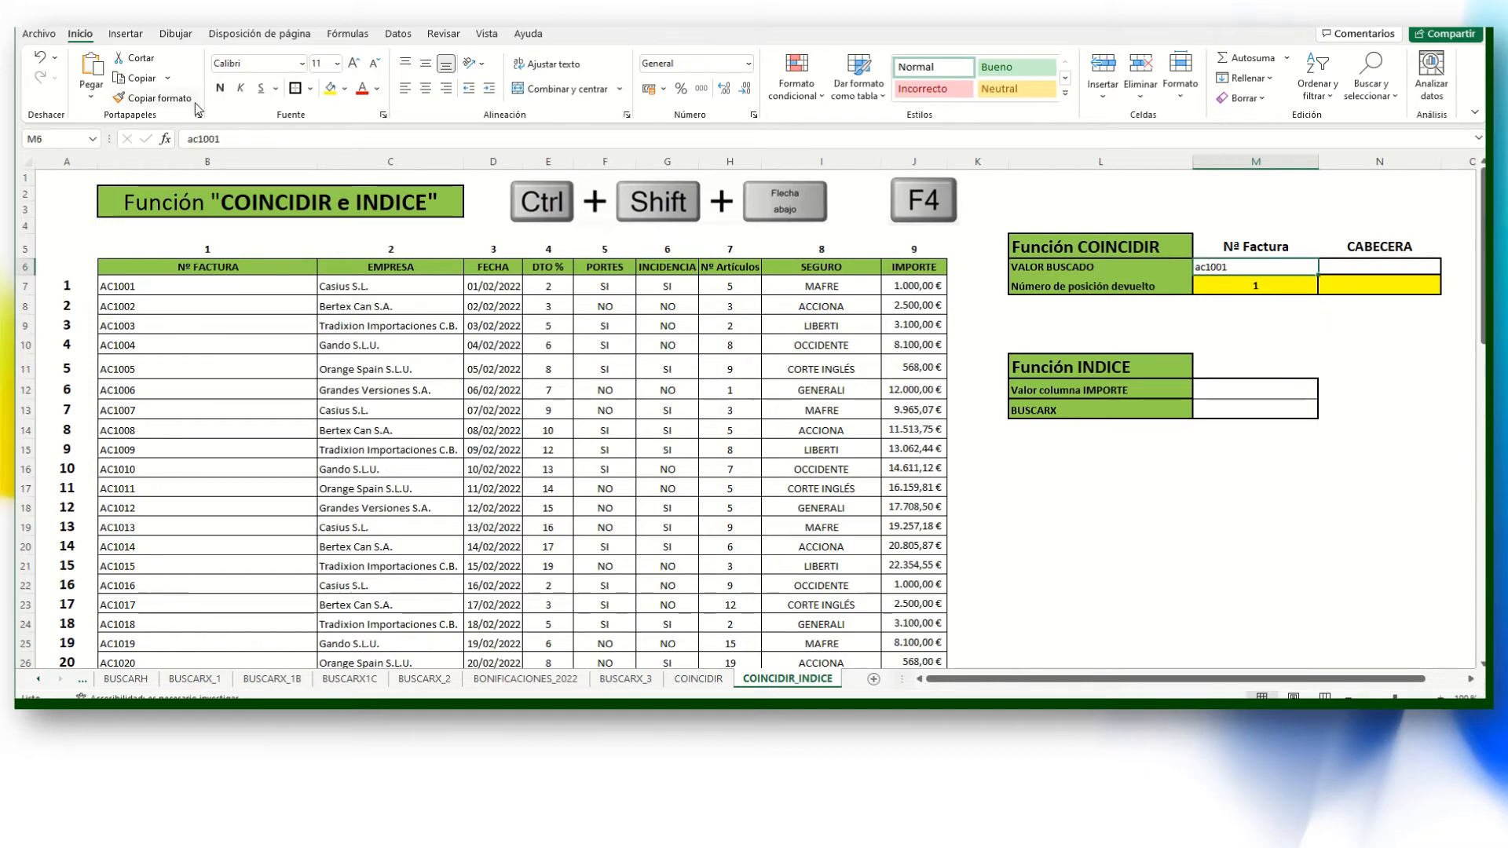
pyautogui.moveTo(227, 140); pyautogui.dragTo(144, 143)
pyautogui.write('AC100')
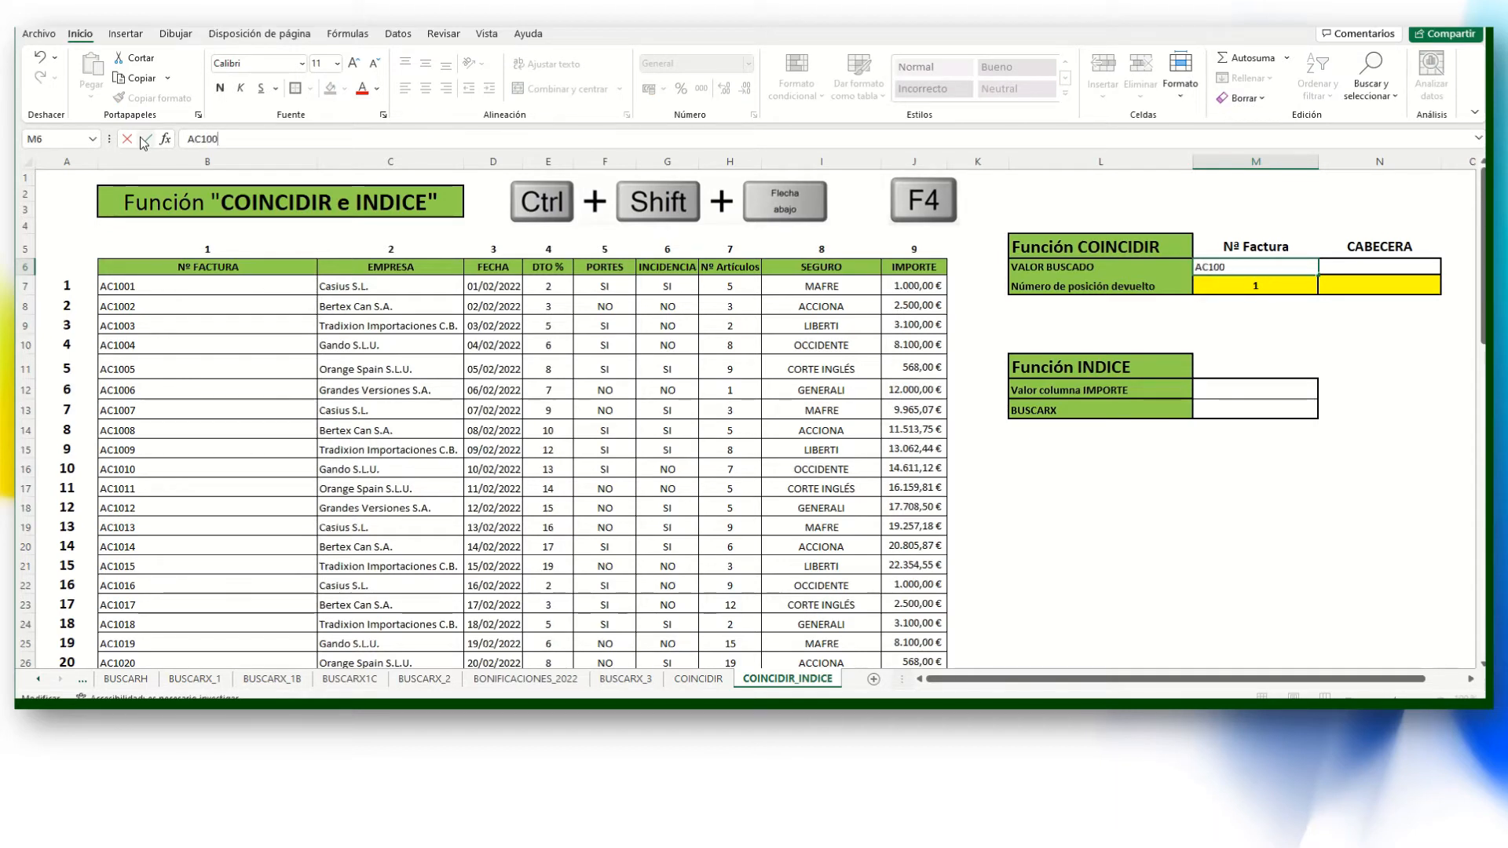
pyautogui.press('Return')
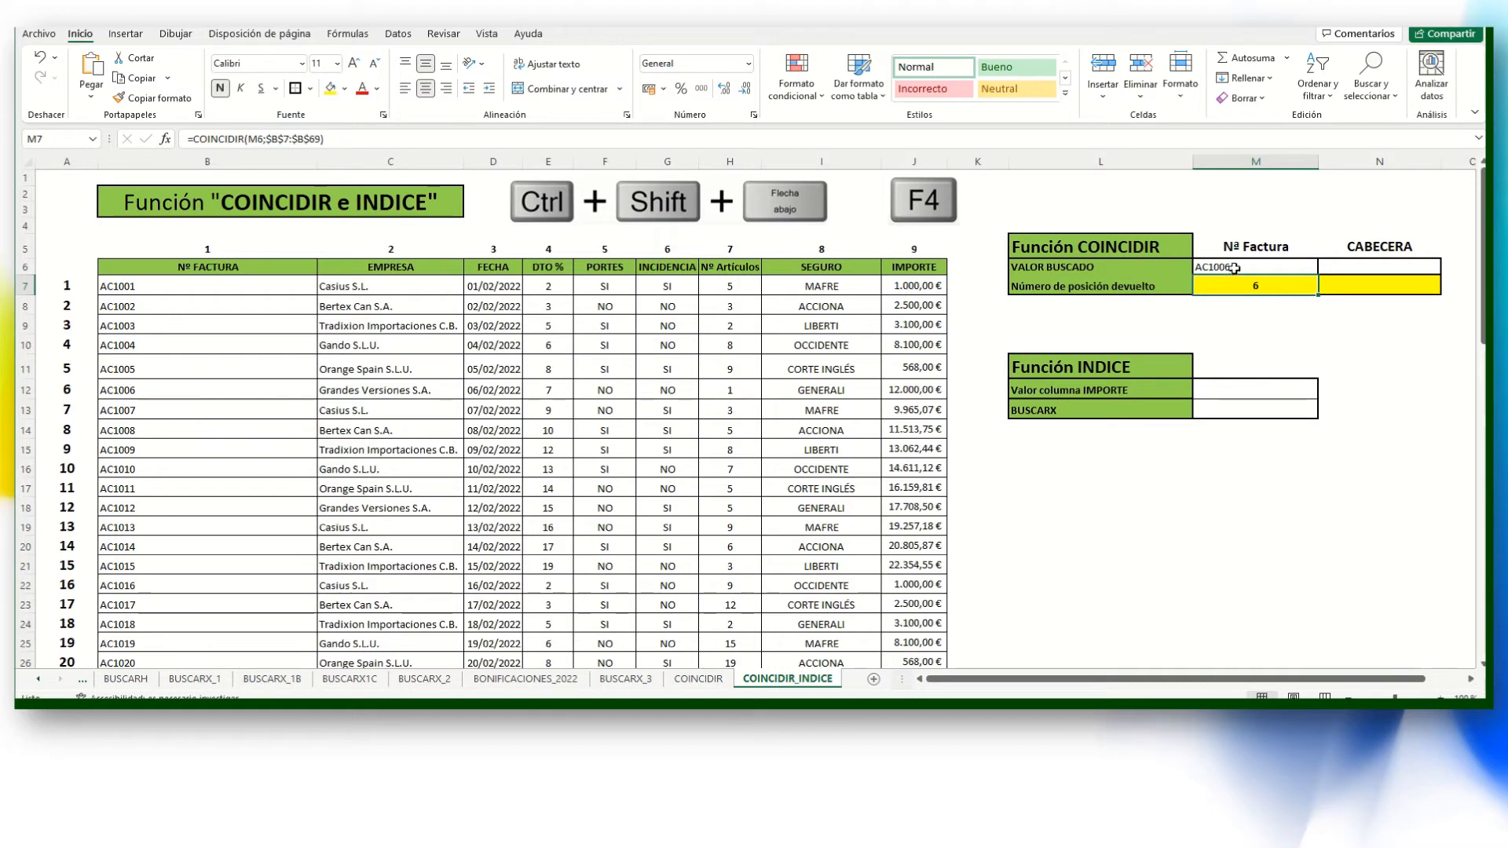
# Center the lookup value in cell M6 both horizontally and vertically.
pyautogui.press('Up')
pyautogui.click(425, 88)
pyautogui.click(425, 63)
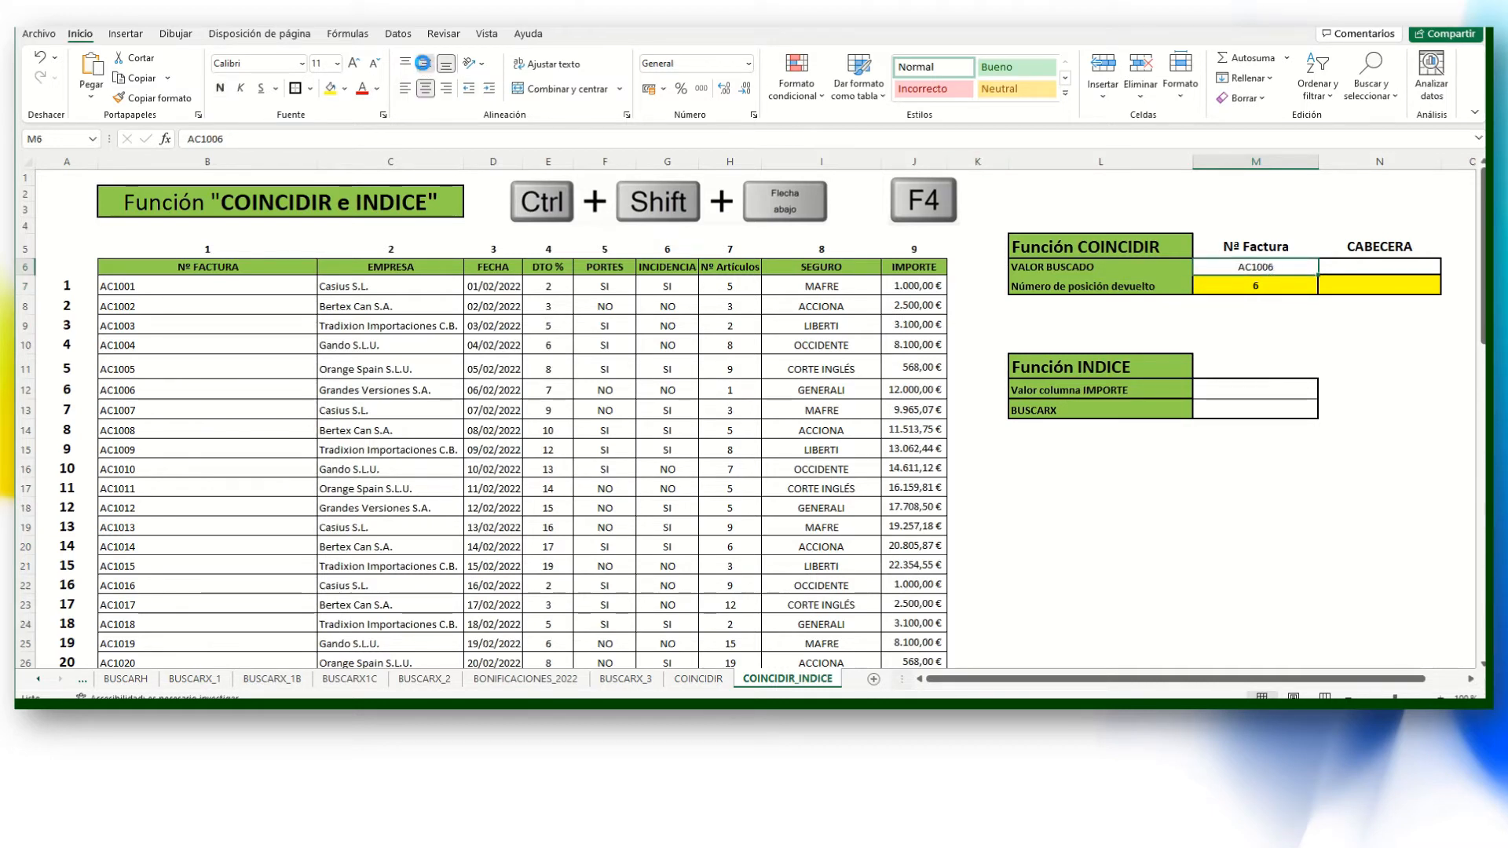
pyautogui.click(1234, 333)
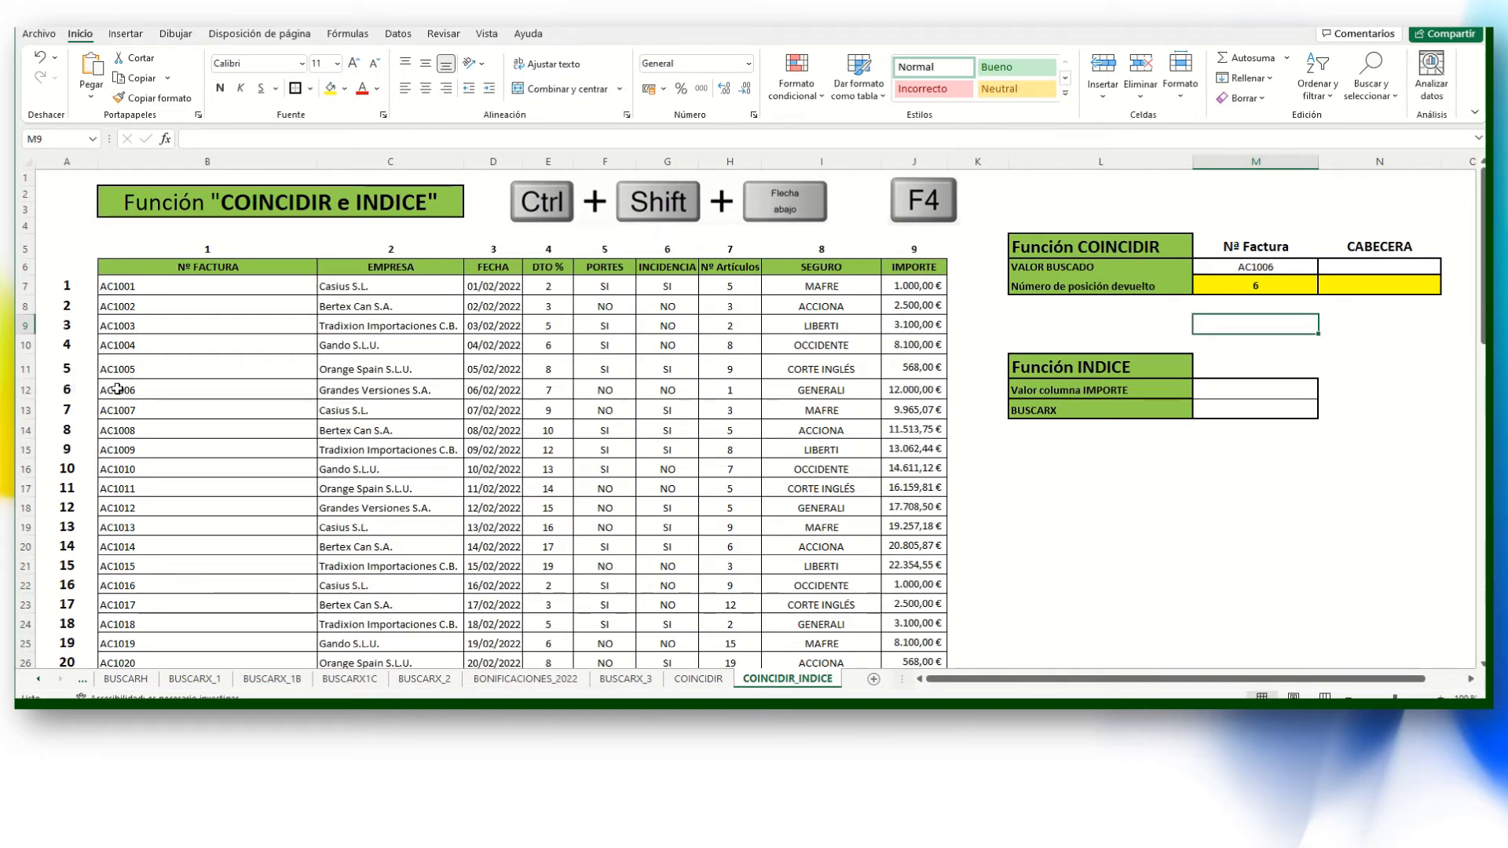
# Start a COINCIDIR formula in cell N7 with the CABECERA lookup cell N6 as the lookup value.
pyautogui.click(1388, 269)
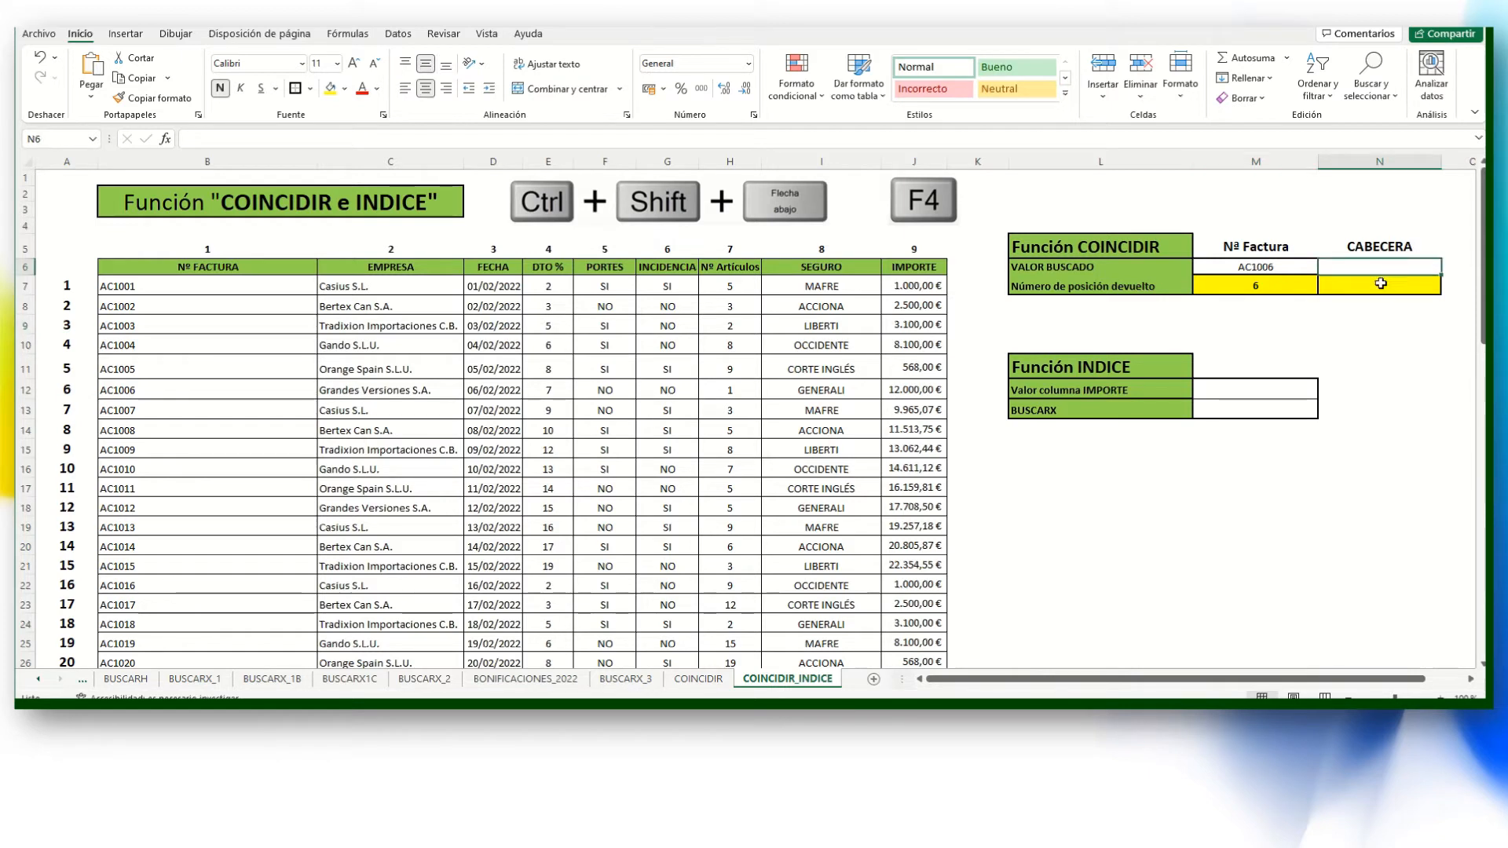
pyautogui.click(1370, 287)
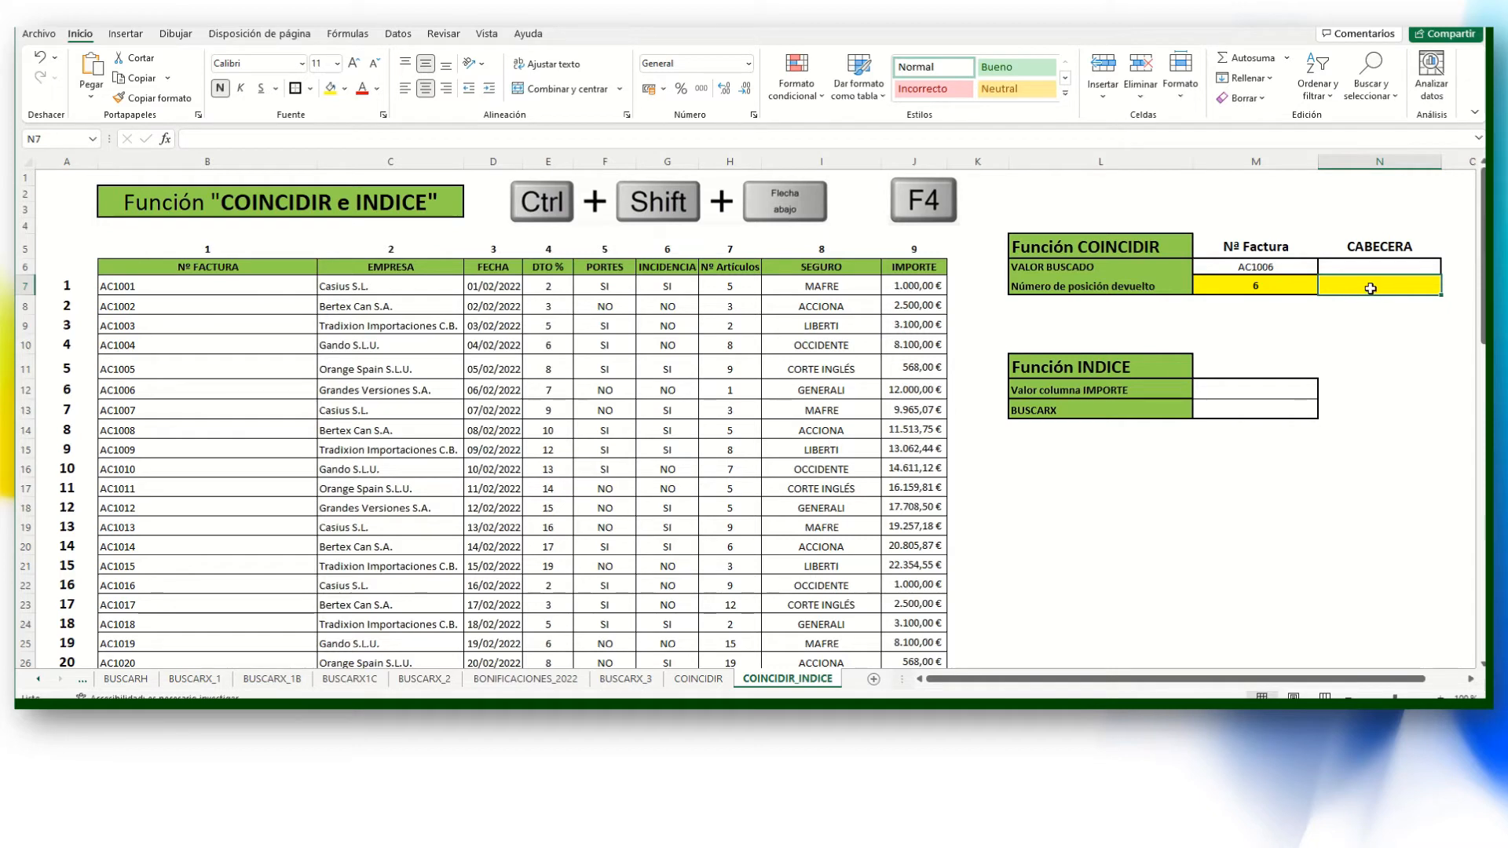
pyautogui.write('=')
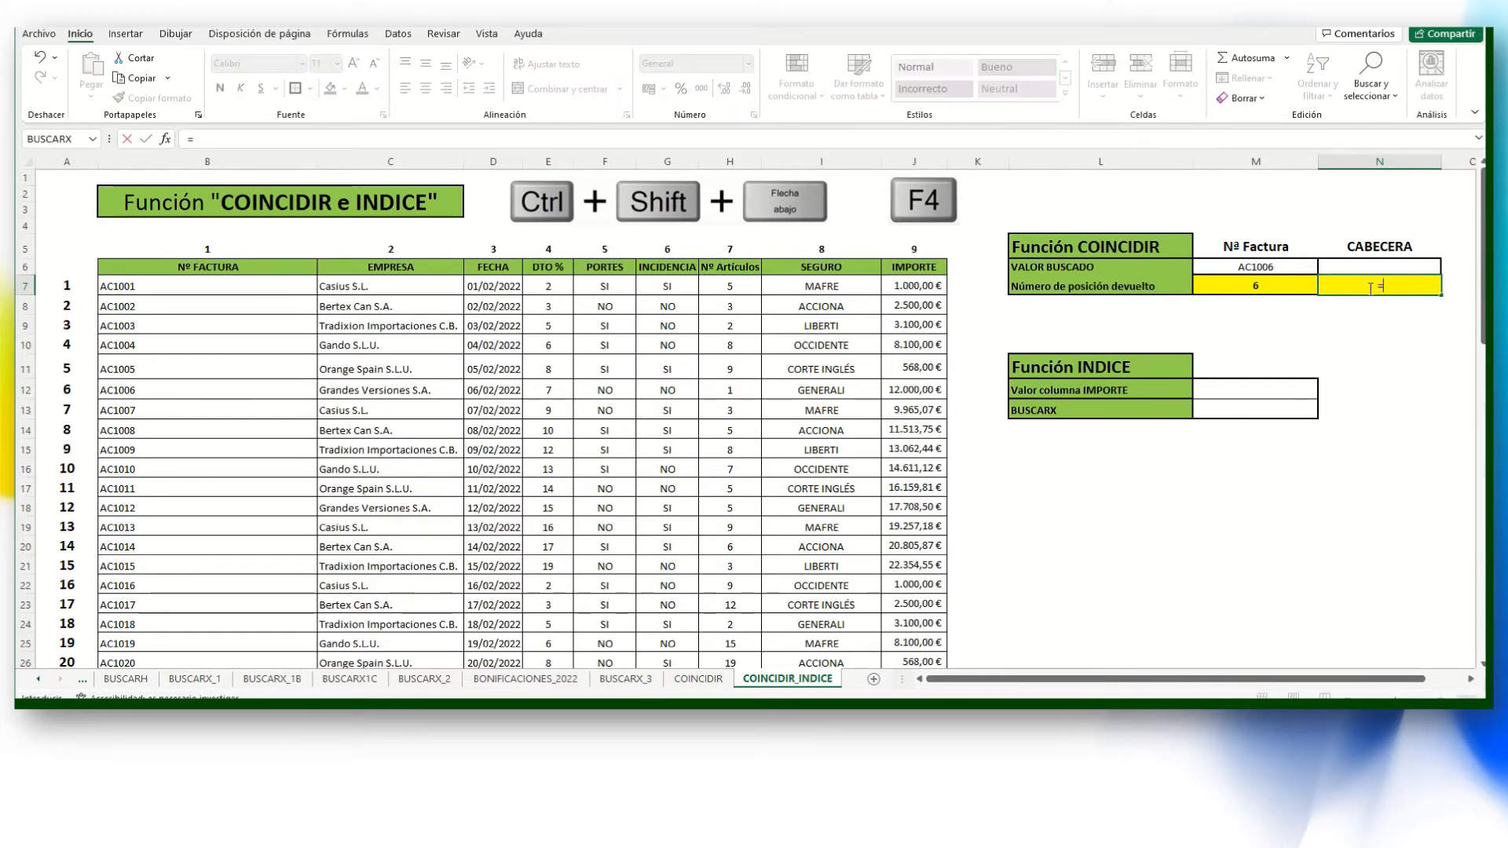
pyautogui.write('COINC')
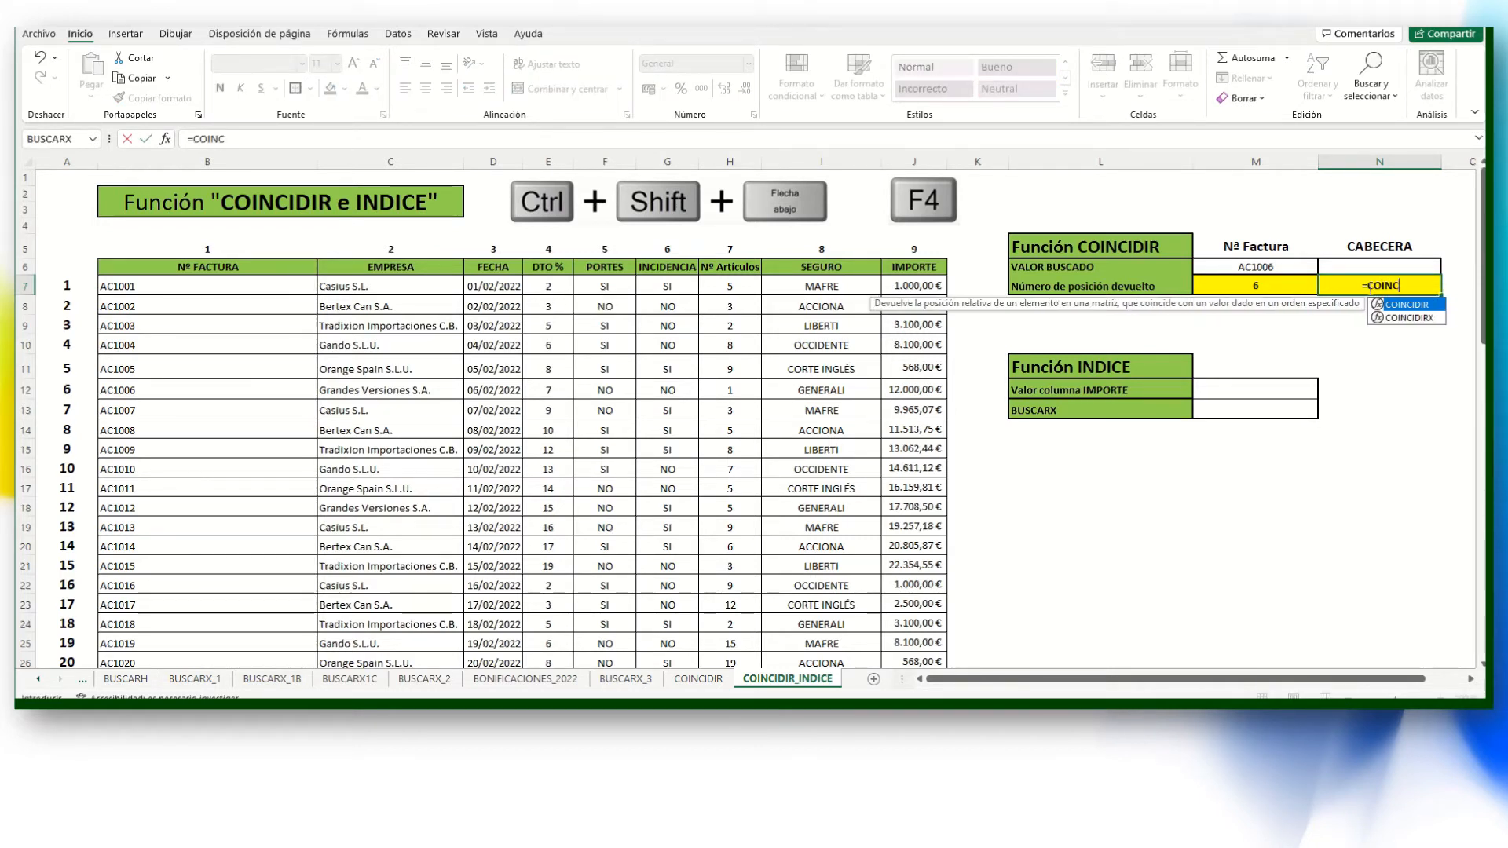
pyautogui.write('IDIR')
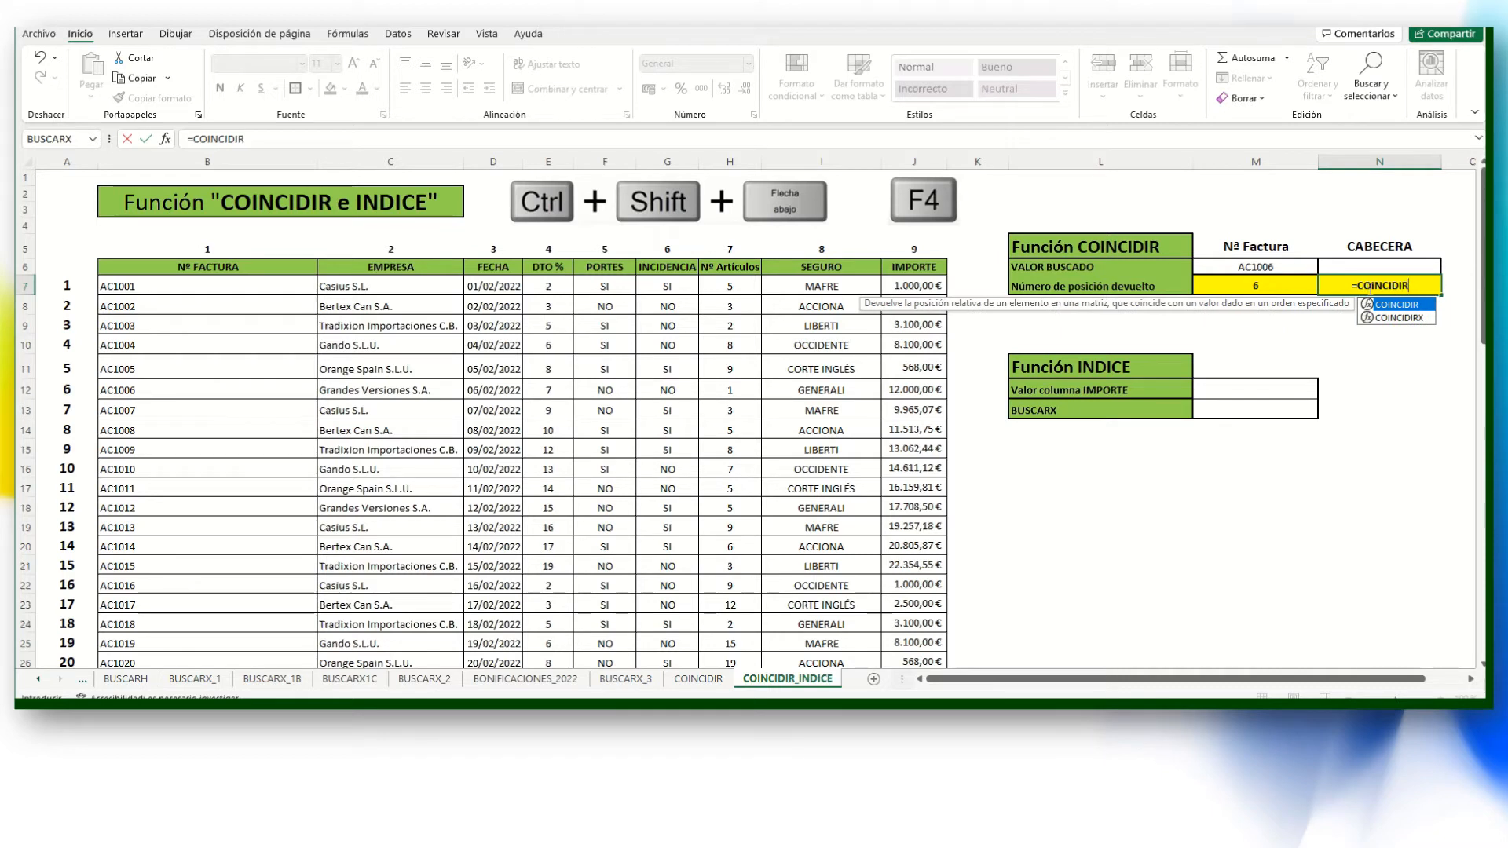
pyautogui.write('(')
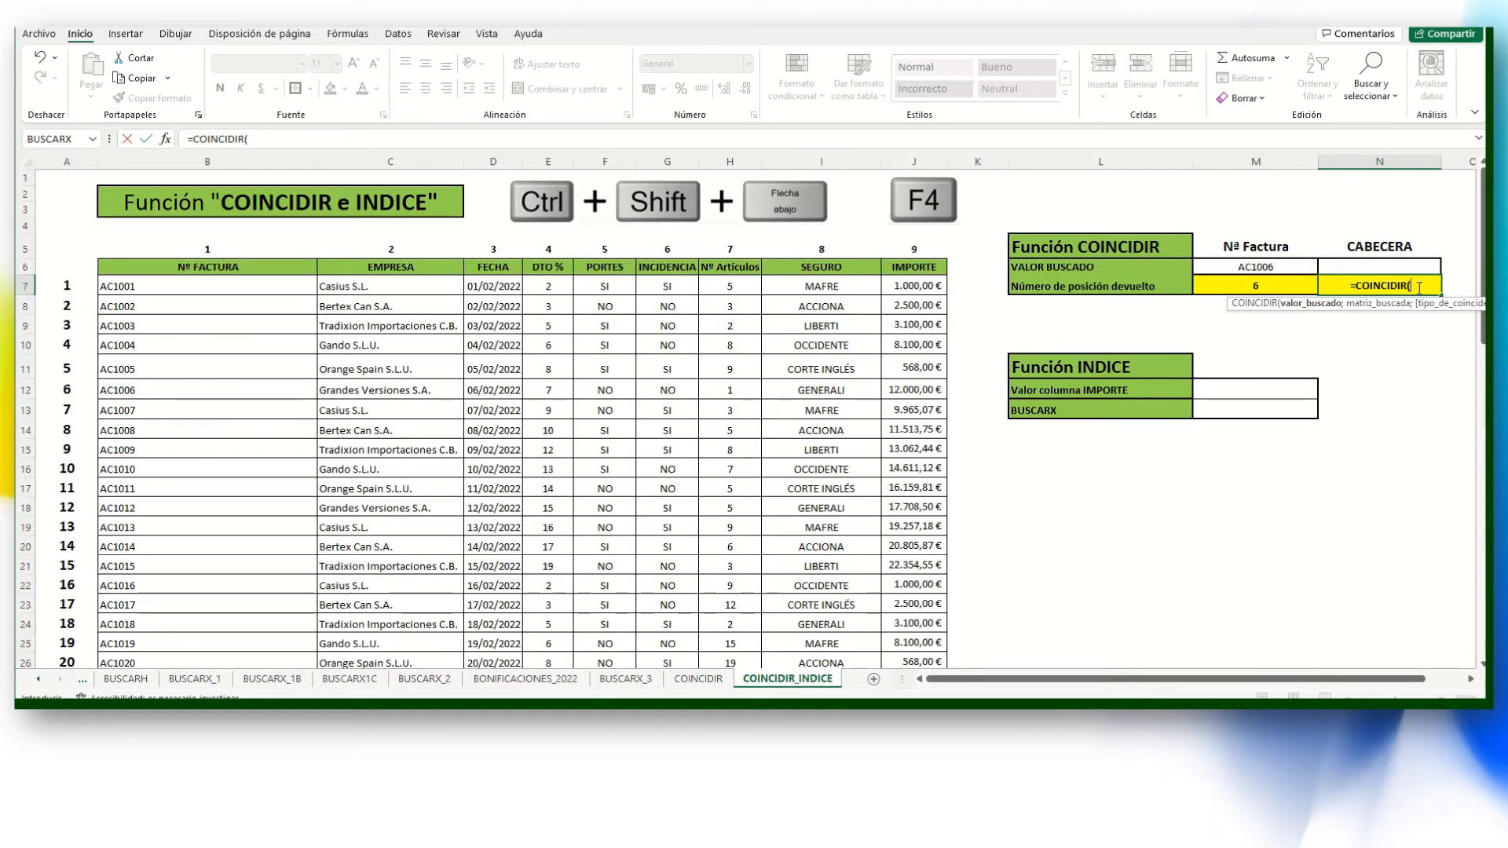
pyautogui.click(1354, 267)
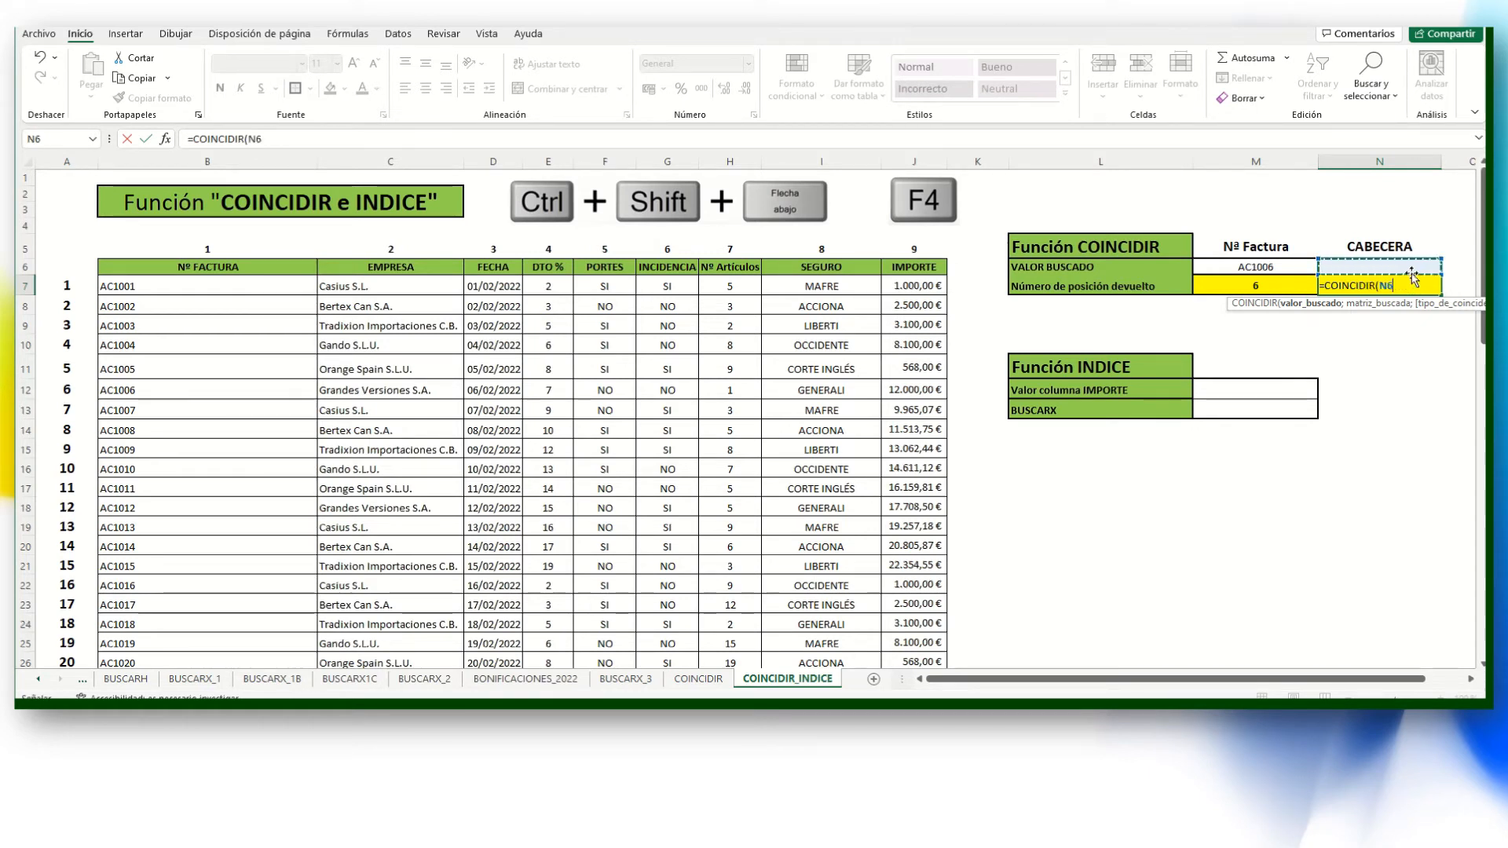
# Complete the N7 formula with the header range C6:J6 as the lookup array and enter it.
pyautogui.write(';')
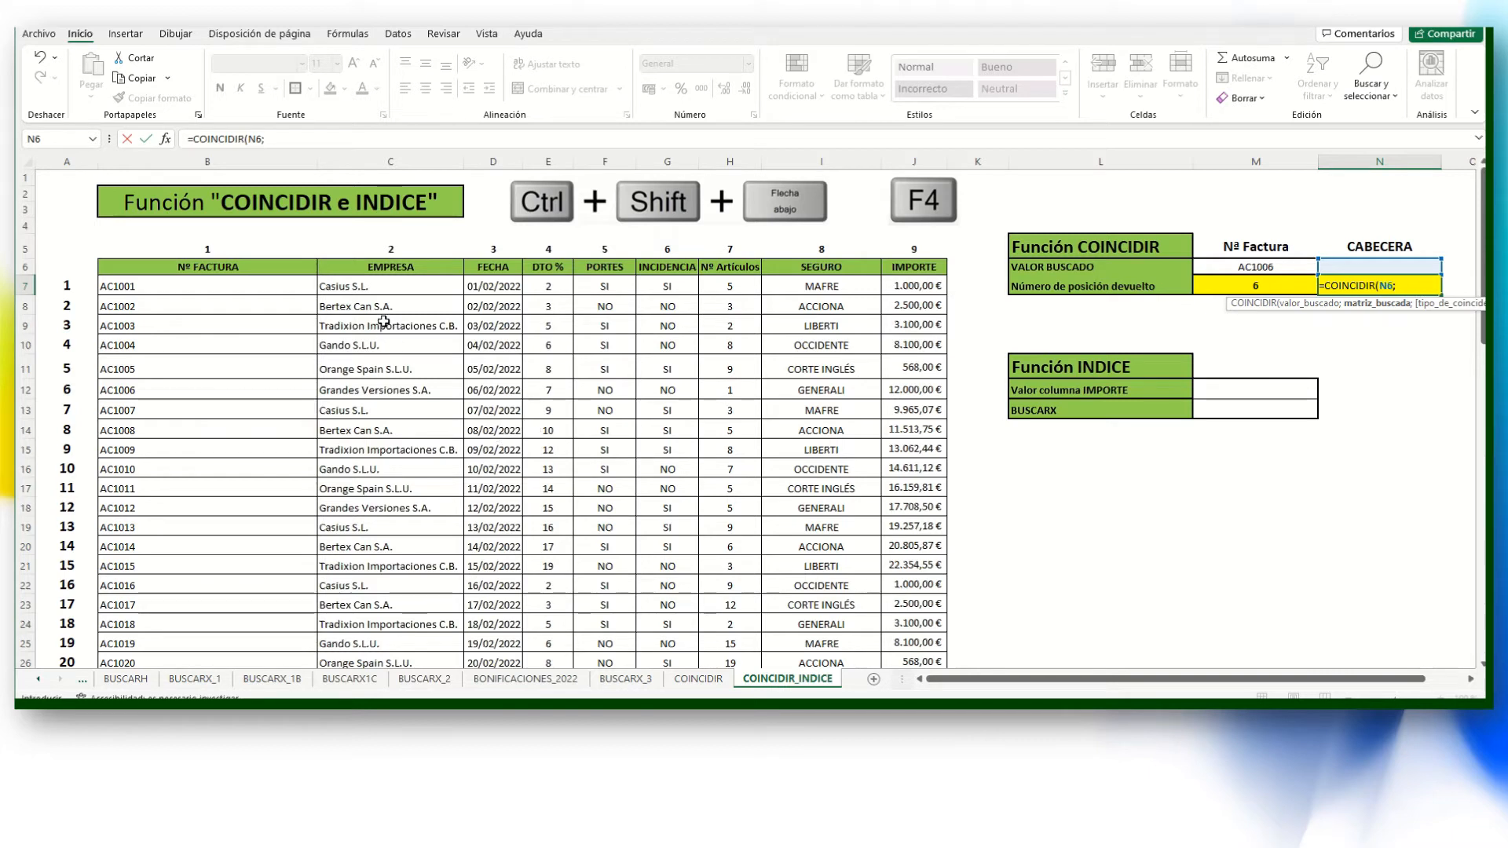
pyautogui.click(386, 267)
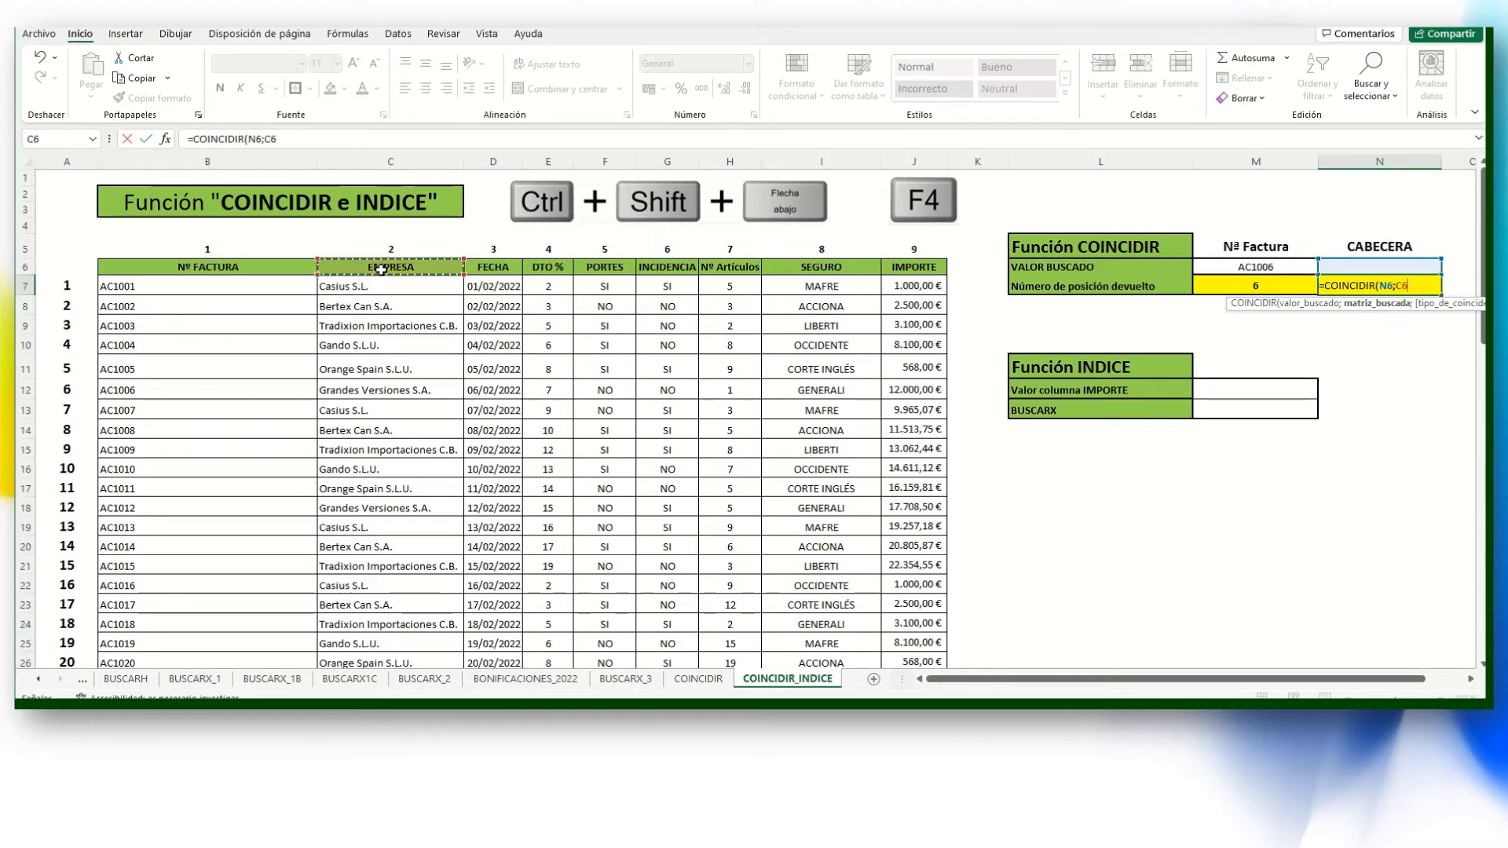
pyautogui.moveTo(385, 268); pyautogui.dragTo(905, 269)
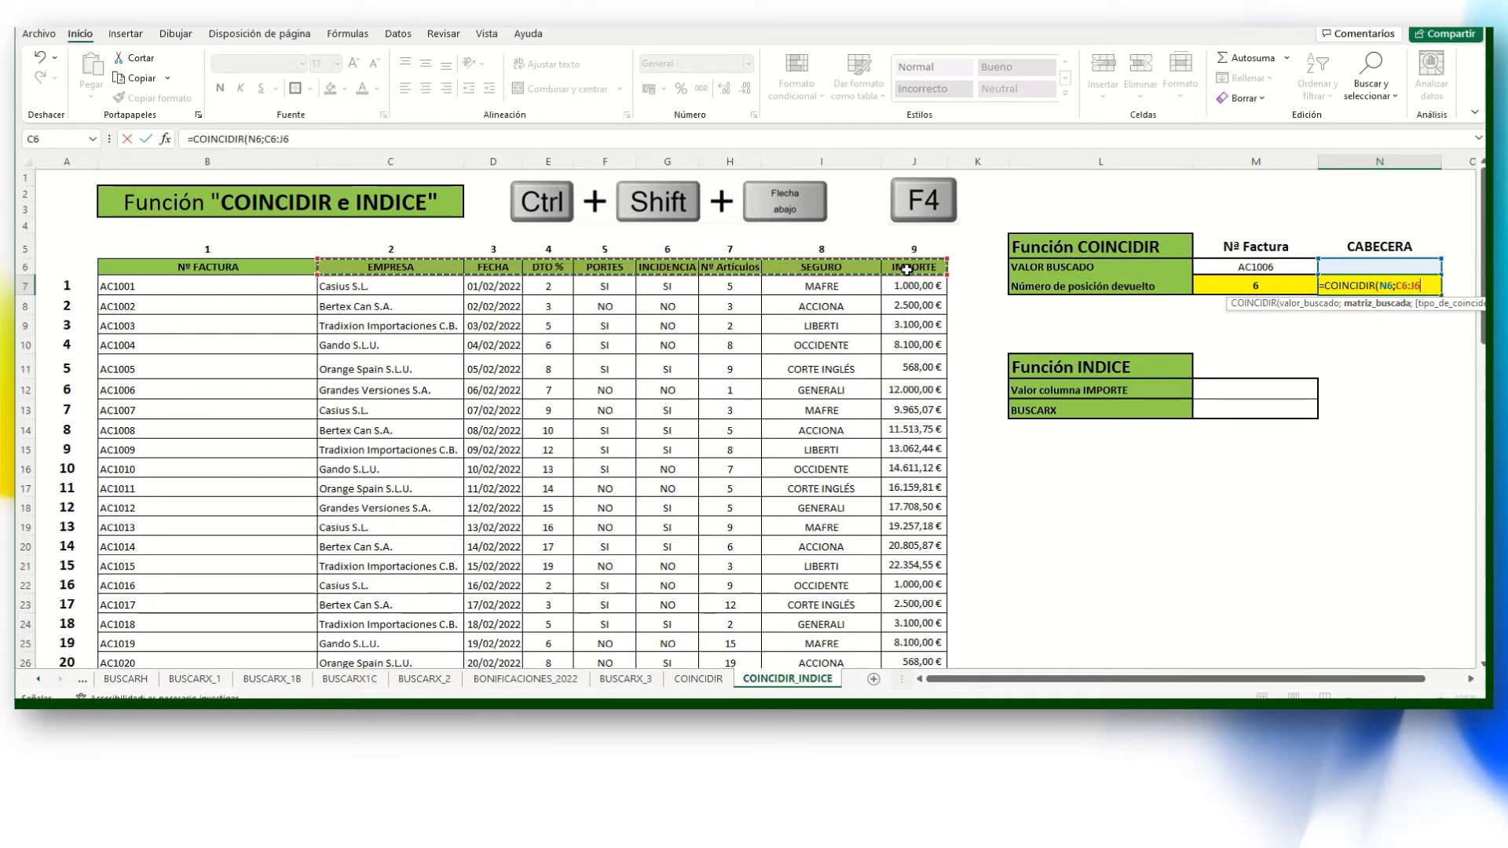
pyautogui.write(')')
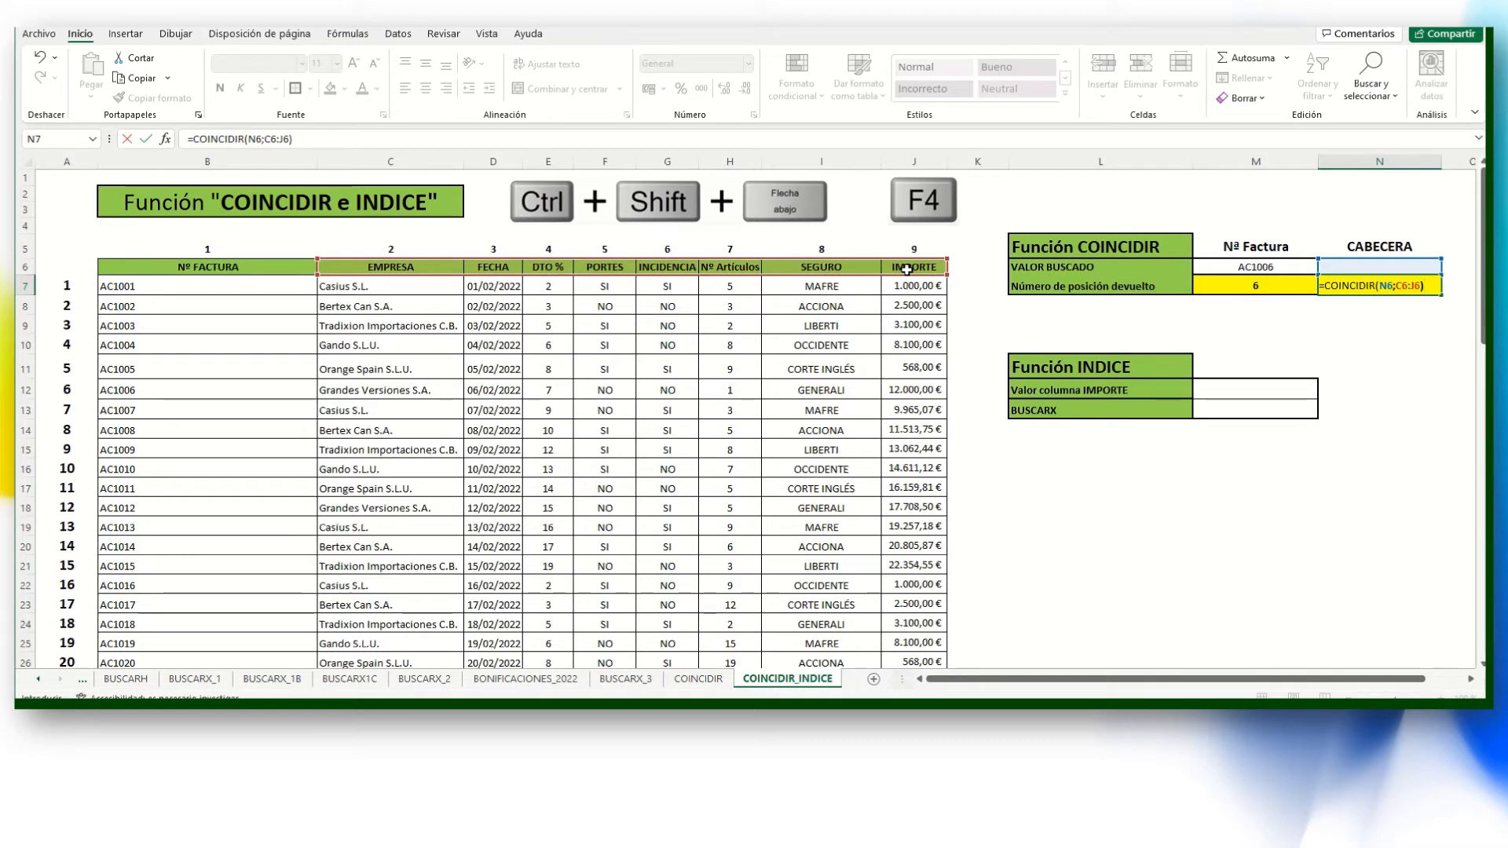
pyautogui.press('Return')
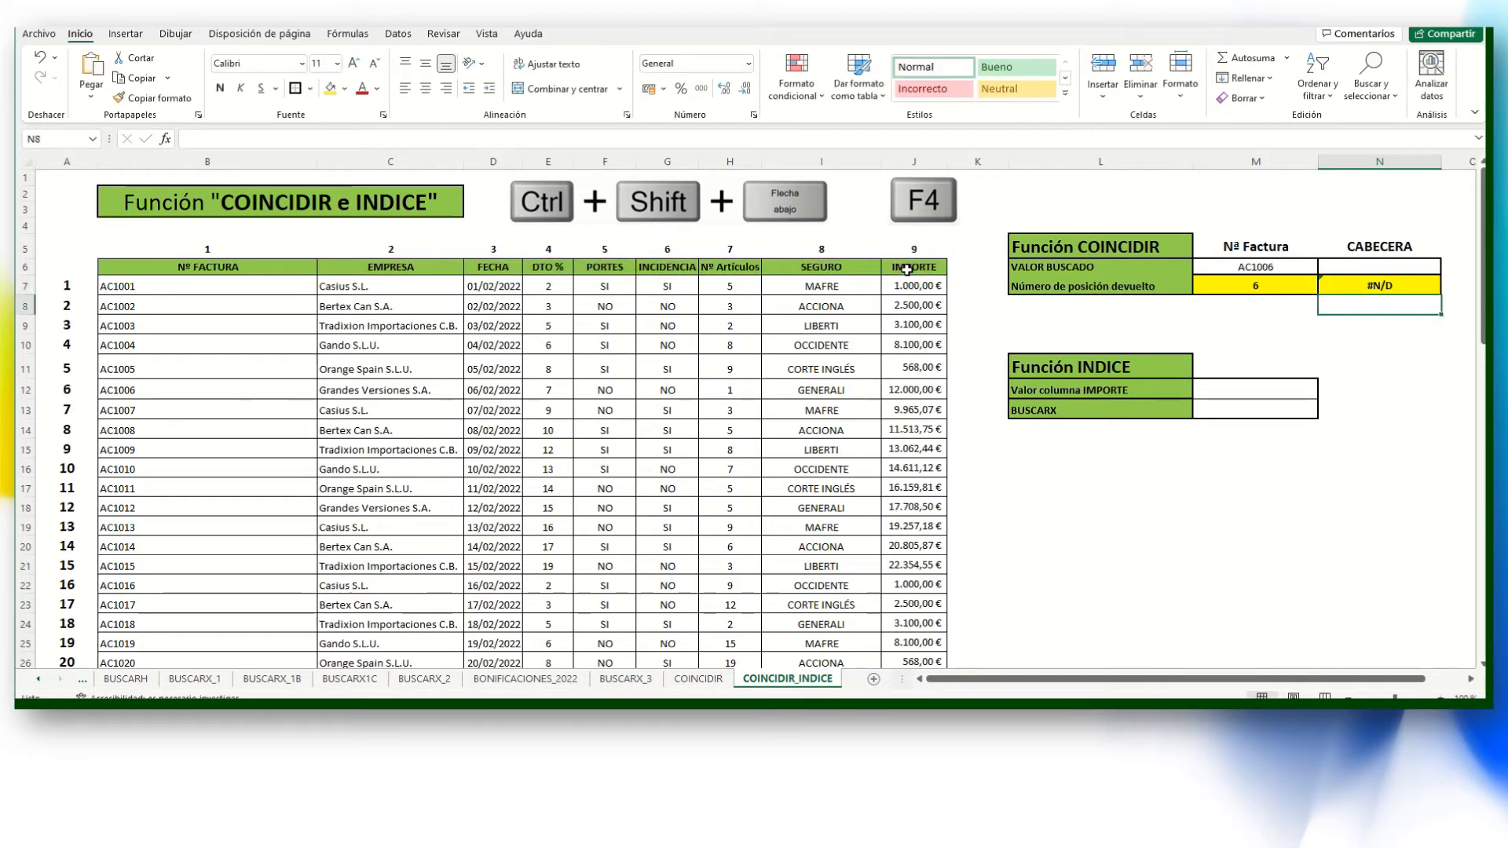
# Enter SEGURO as the CABECERA lookup value in N6 and check the position returned in N7.
pyautogui.click(1325, 265)
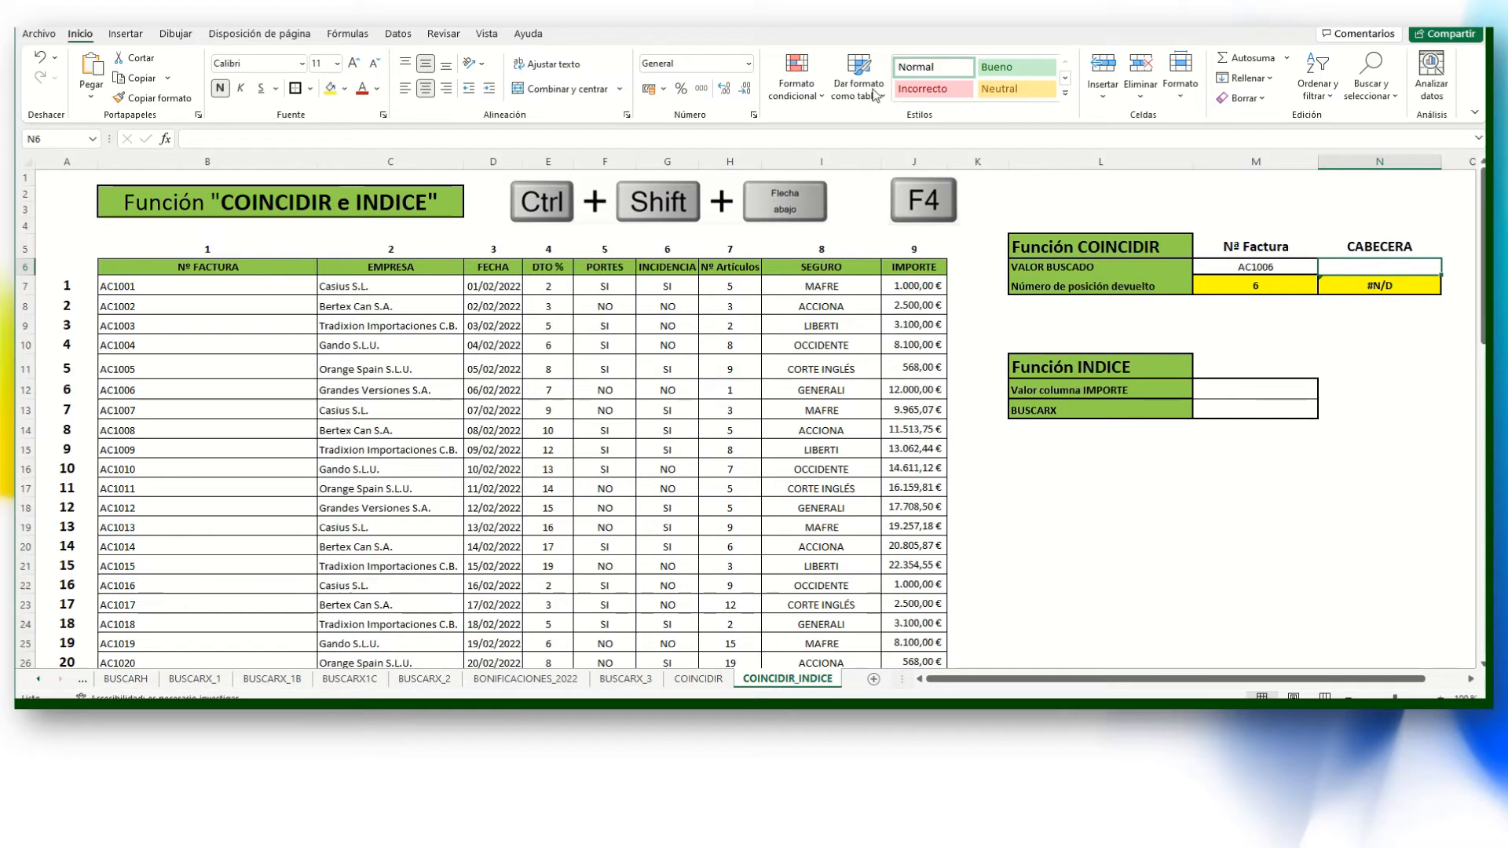
pyautogui.write('SEGURO')
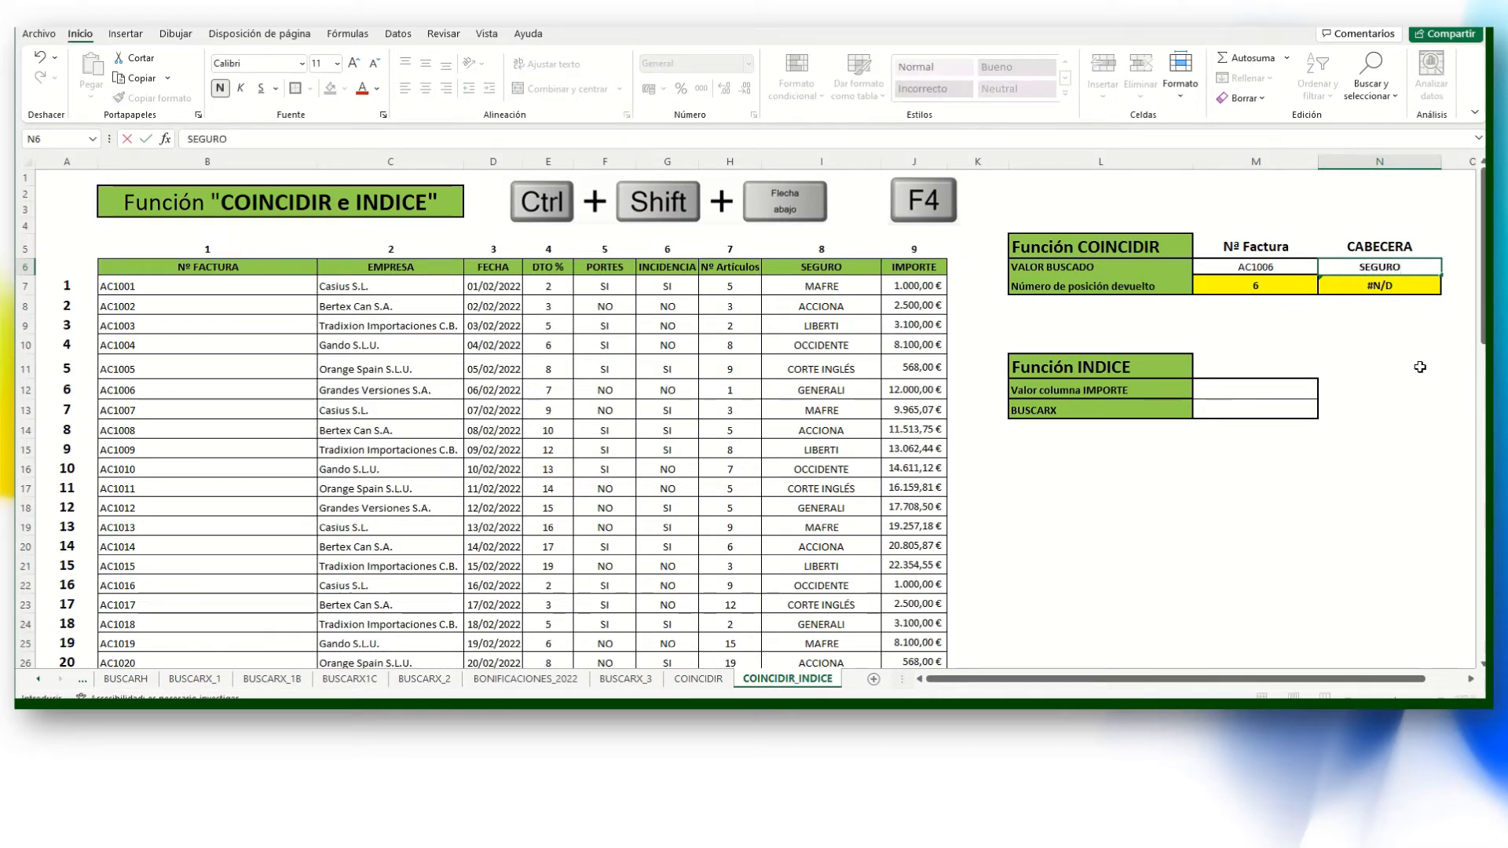
pyautogui.click(1430, 368)
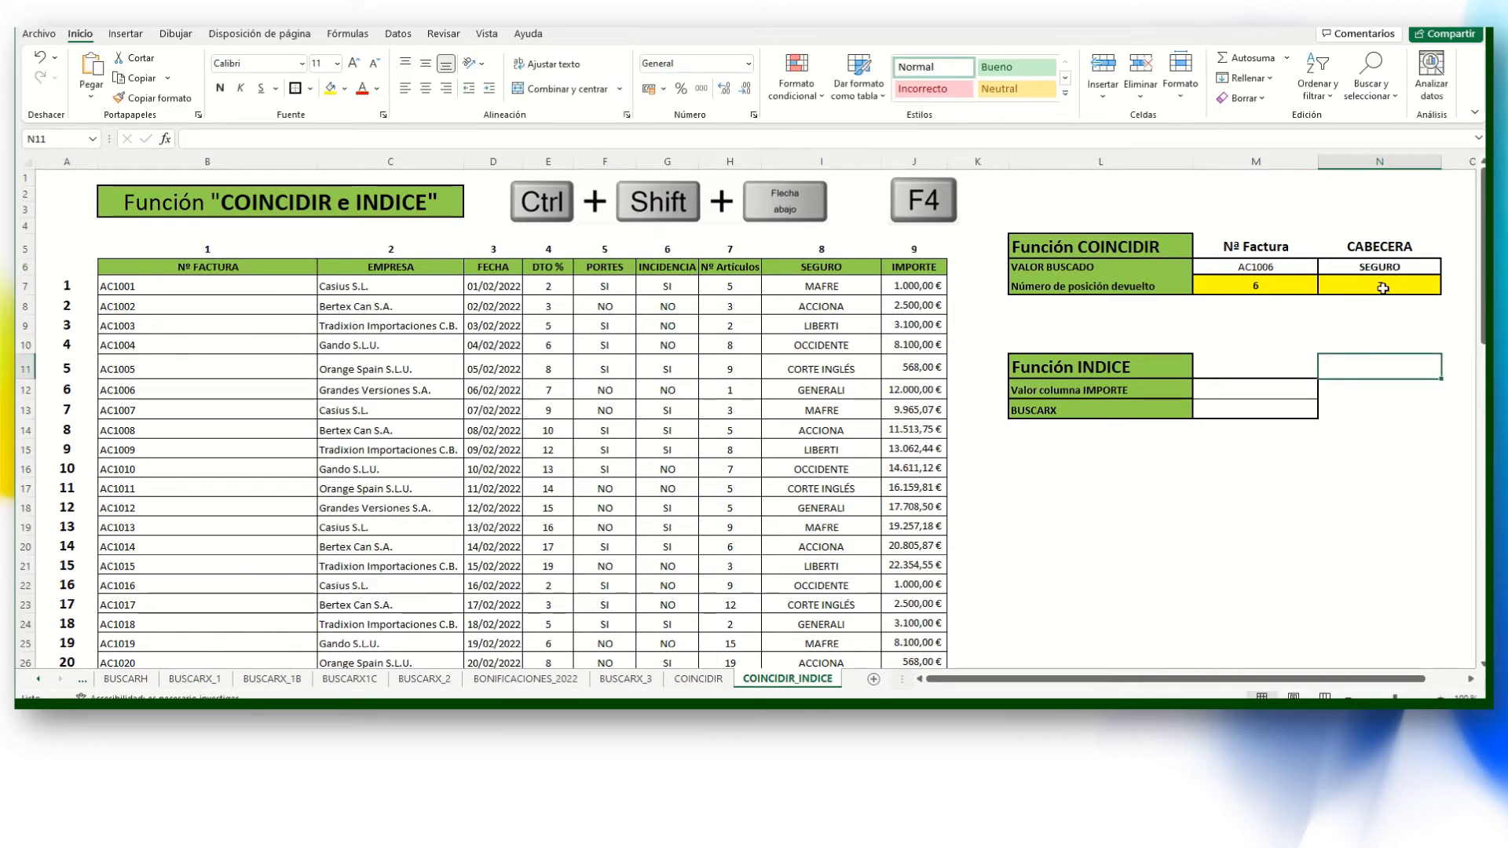
pyautogui.click(1339, 285)
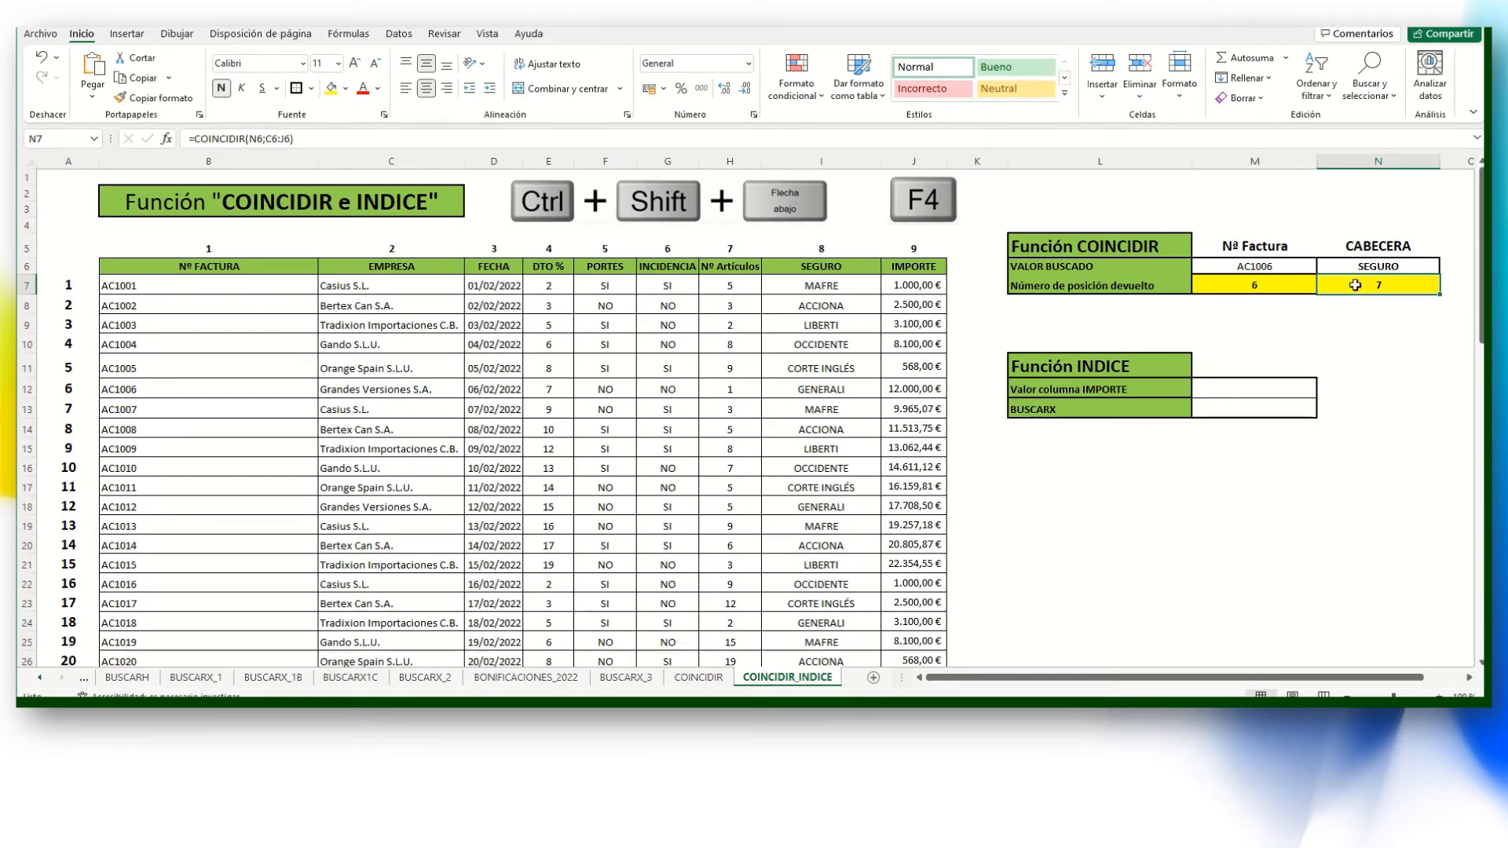
# Extend the lookup array in the N7 formula to B6:J6 so it includes the Nº FACTURA header.
pyautogui.click(439, 266)
pyautogui.moveTo(439, 265); pyautogui.dragTo(913, 265)
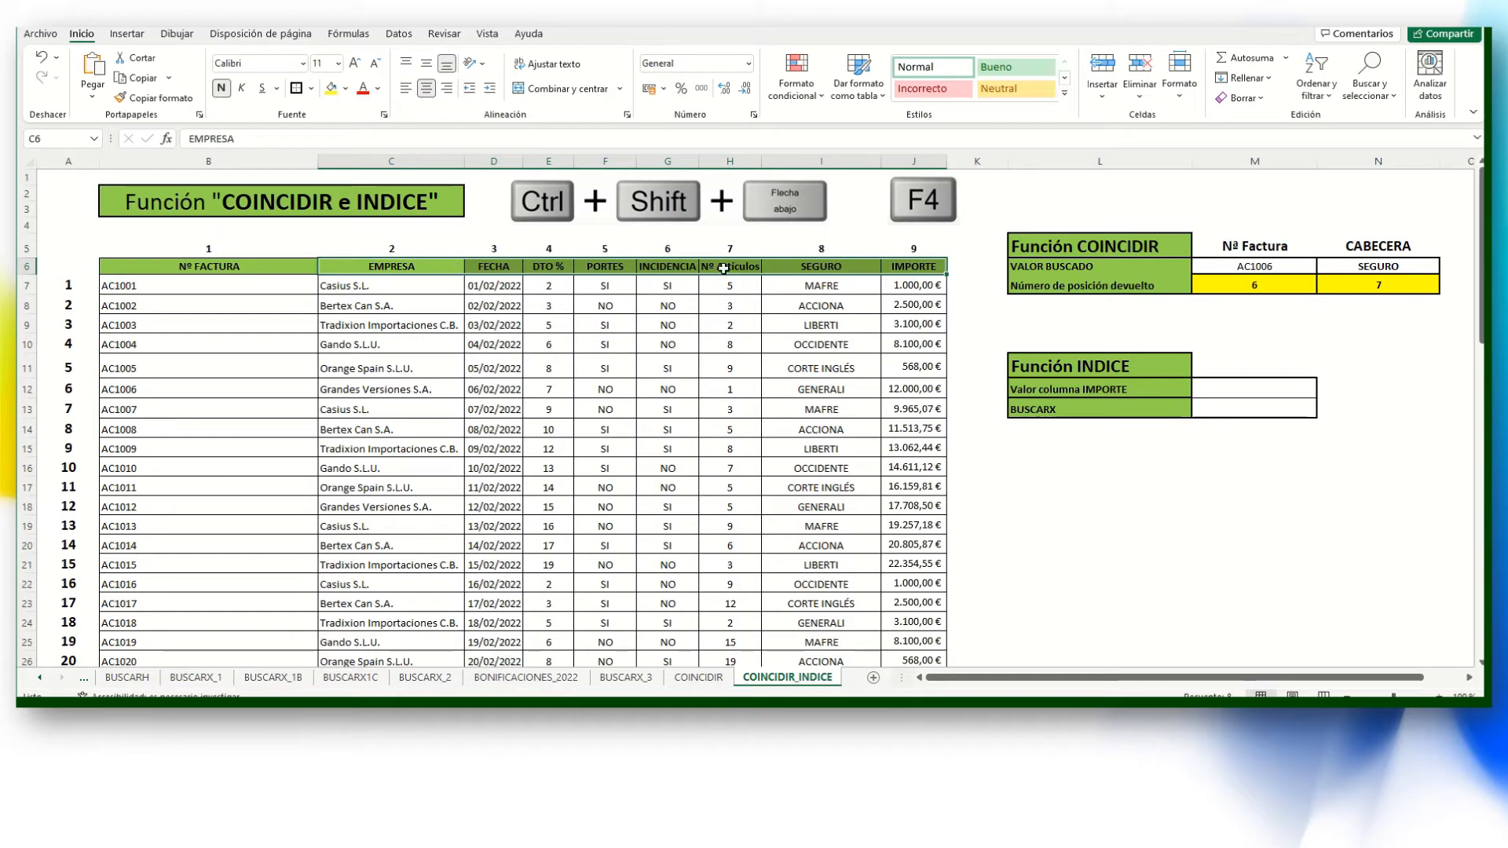
pyautogui.click(1405, 262)
pyautogui.click(1401, 286)
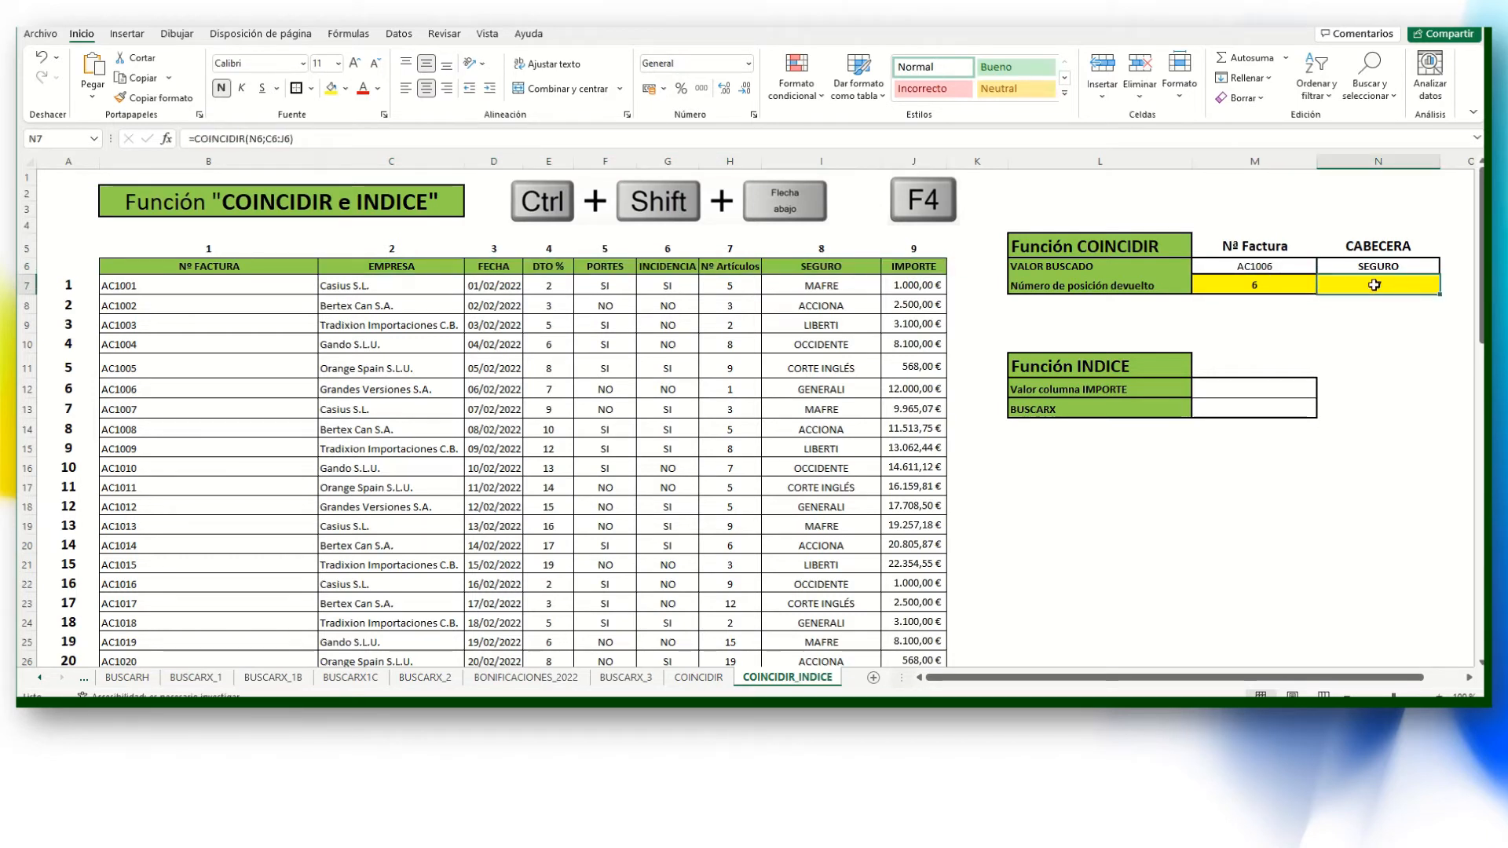
pyautogui.click(275, 139)
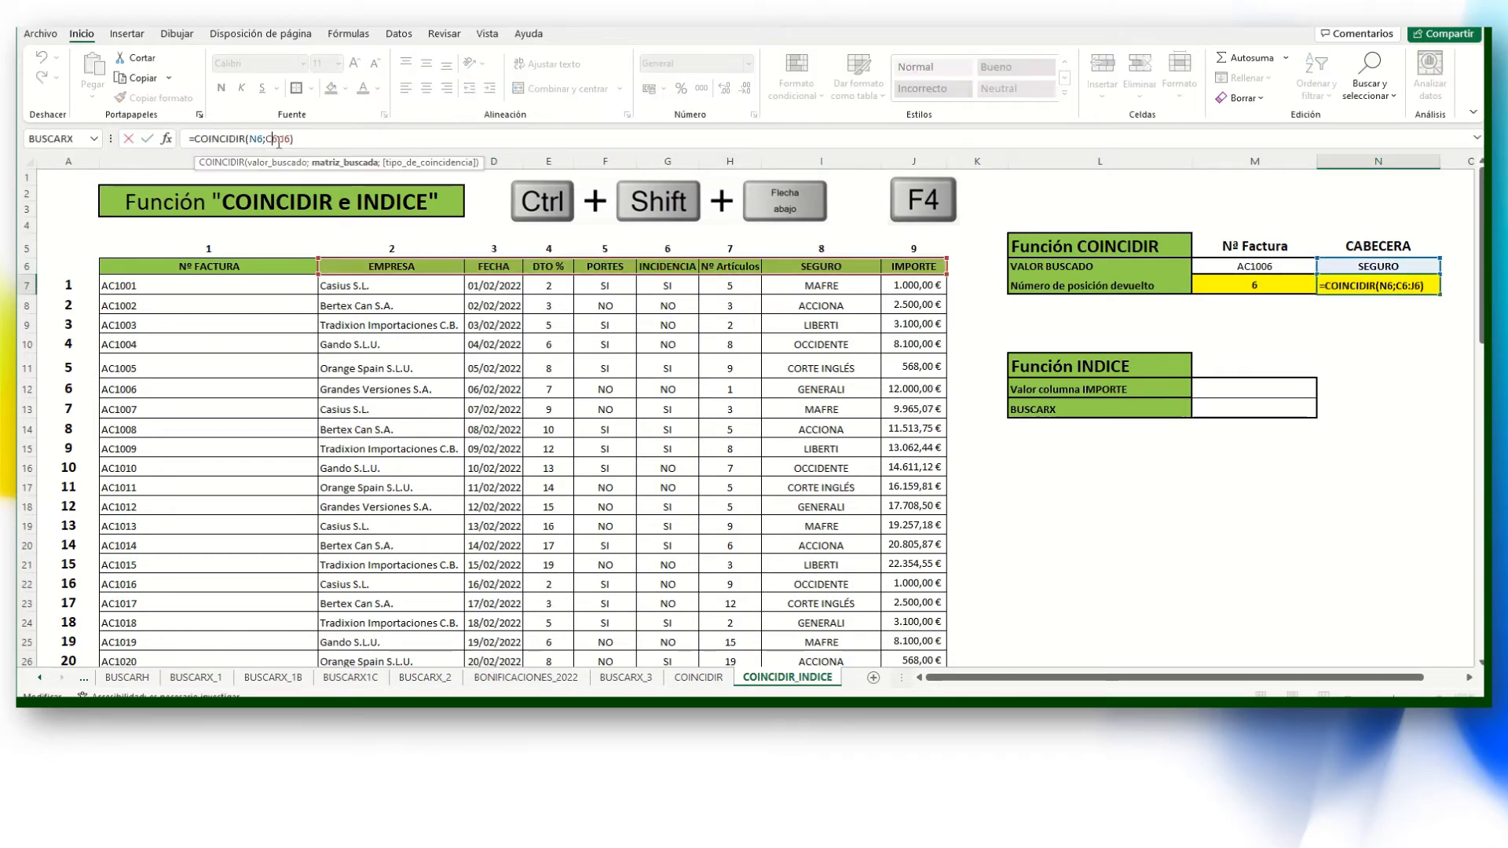
pyautogui.press('BackSpace')
pyautogui.write('B')
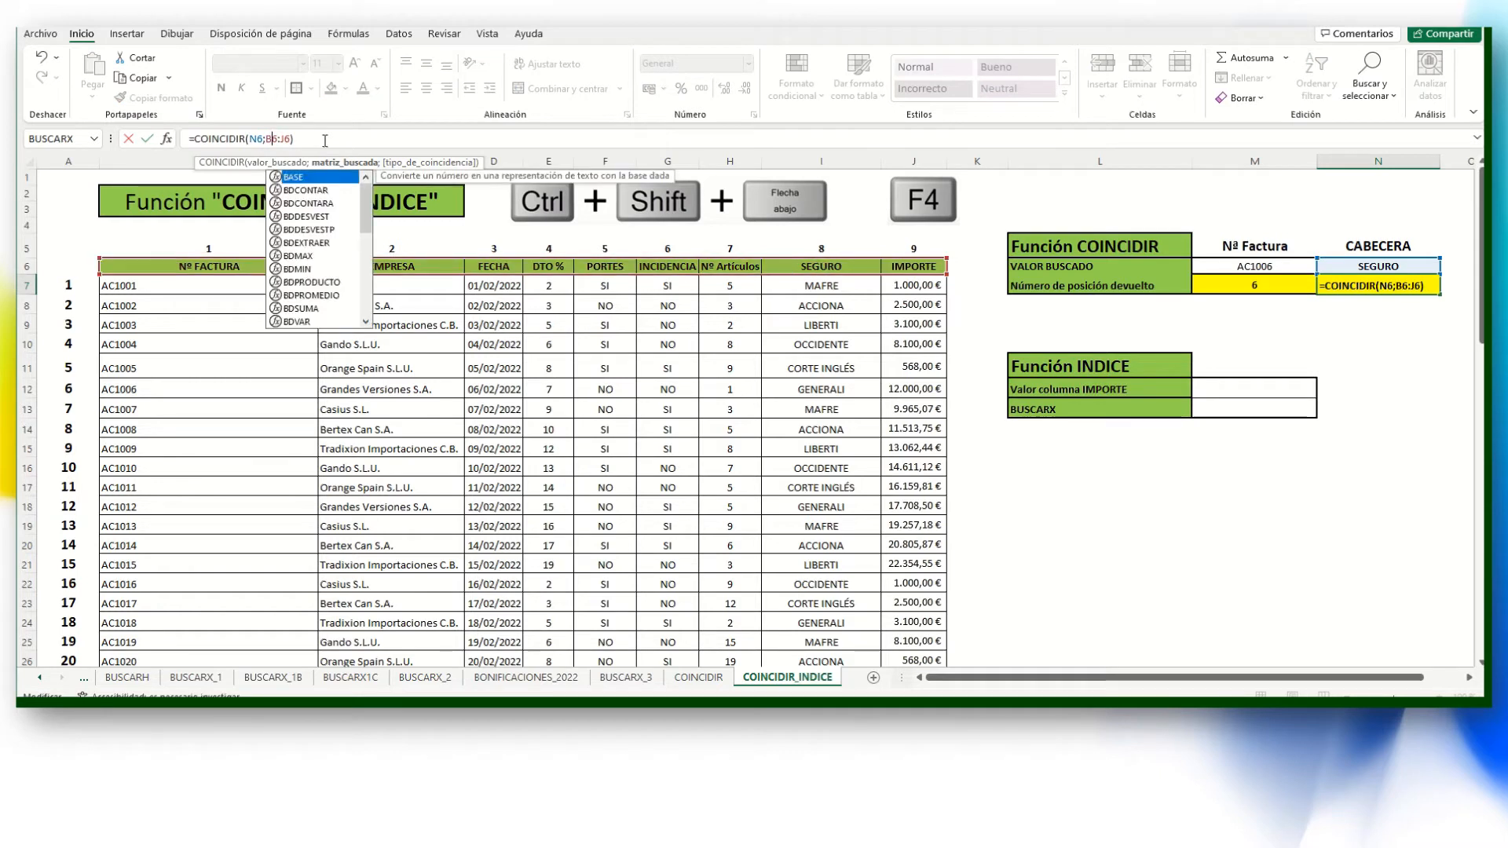
pyautogui.click(1009, 322)
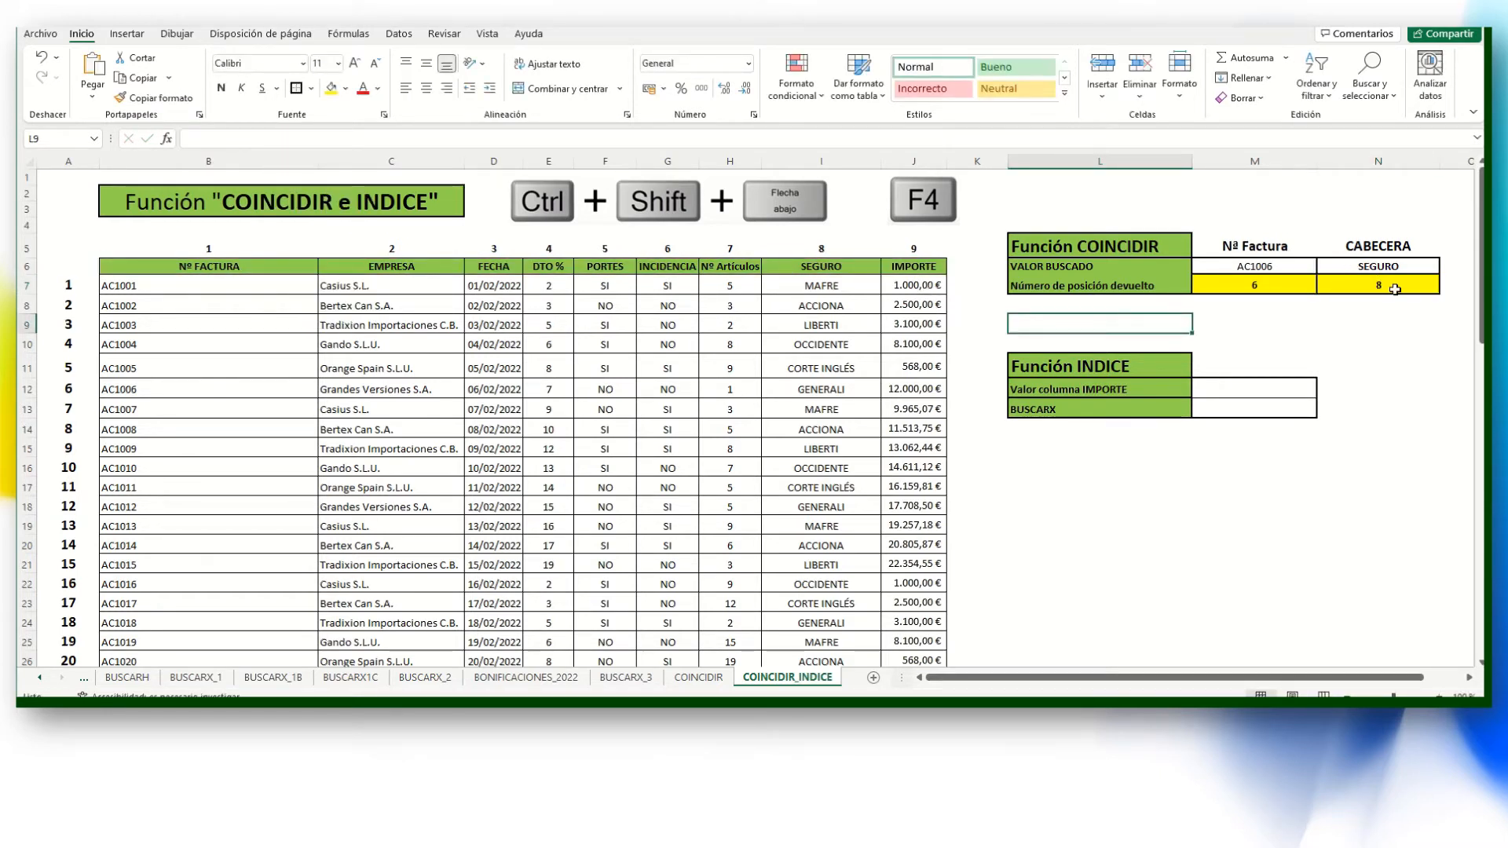
# Make the header range in the N7 formula absolute as $B$6:$J$6 and enter it.
pyautogui.click(1390, 265)
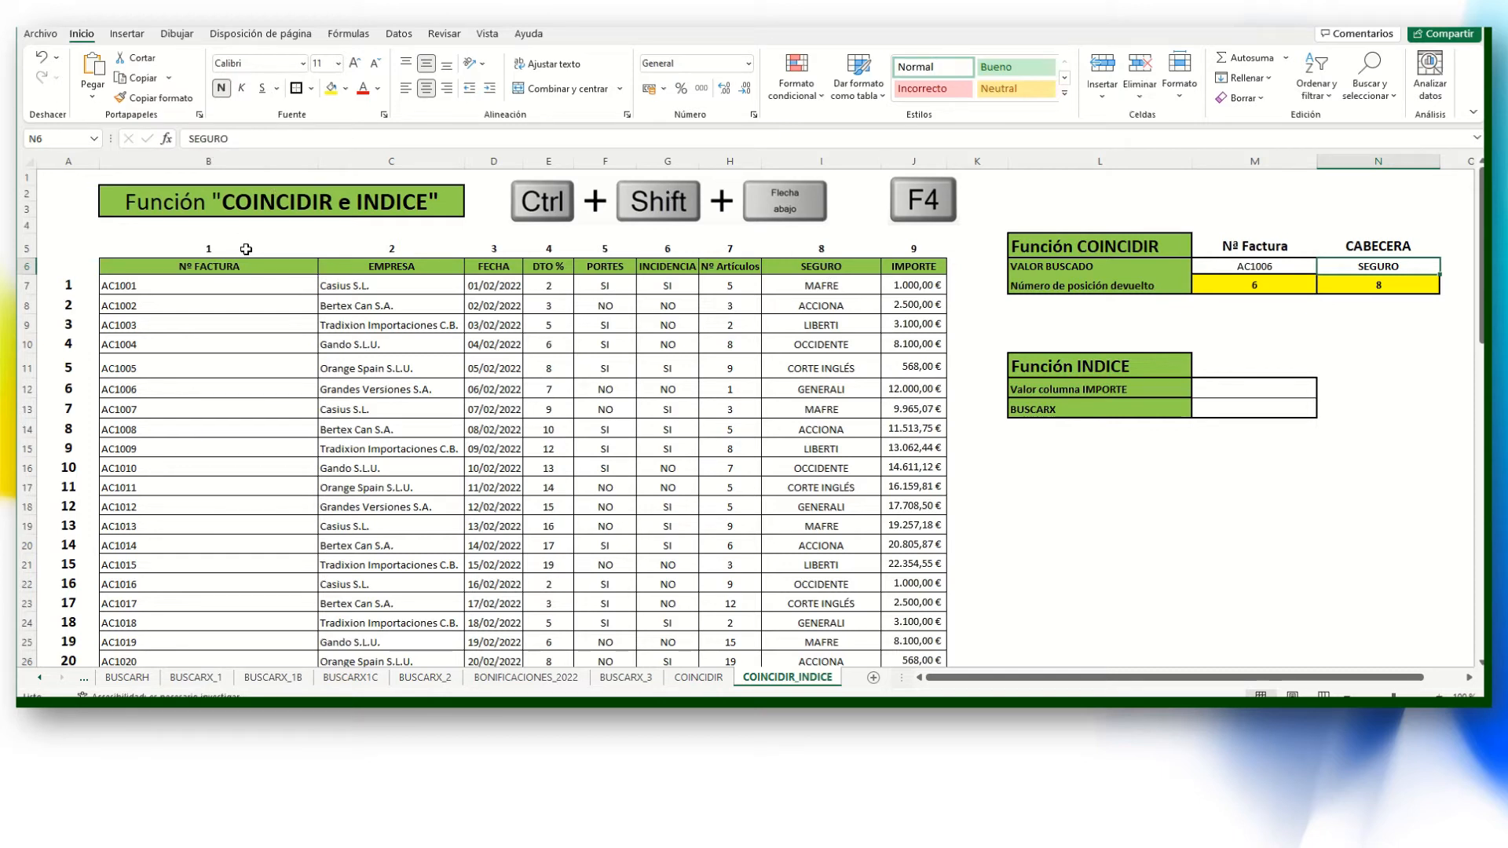
pyautogui.click(1388, 284)
pyautogui.doubleClick(277, 138)
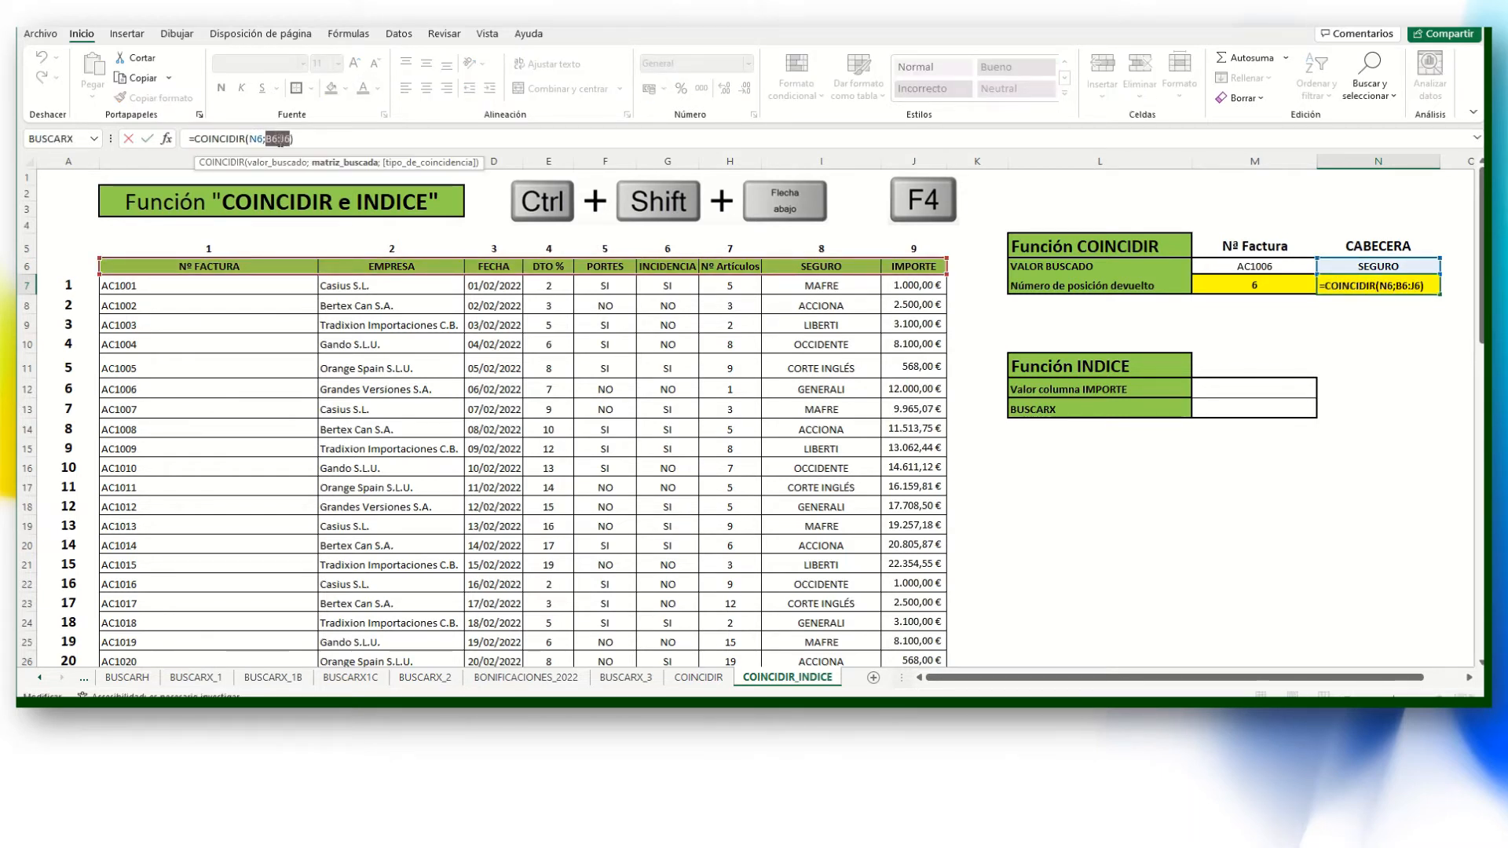
pyautogui.press('F4')
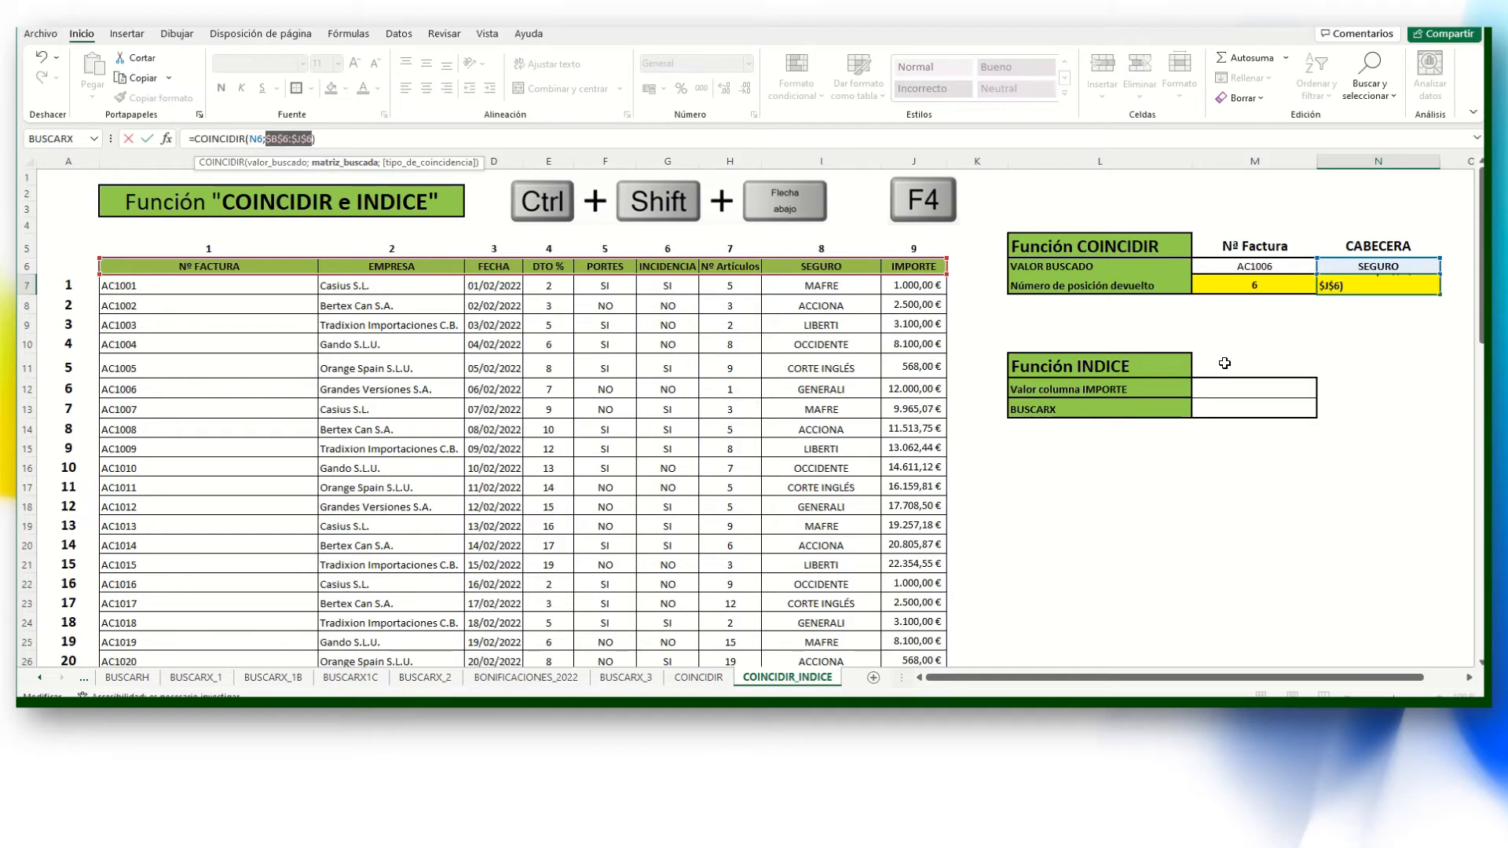
pyautogui.click(1271, 311)
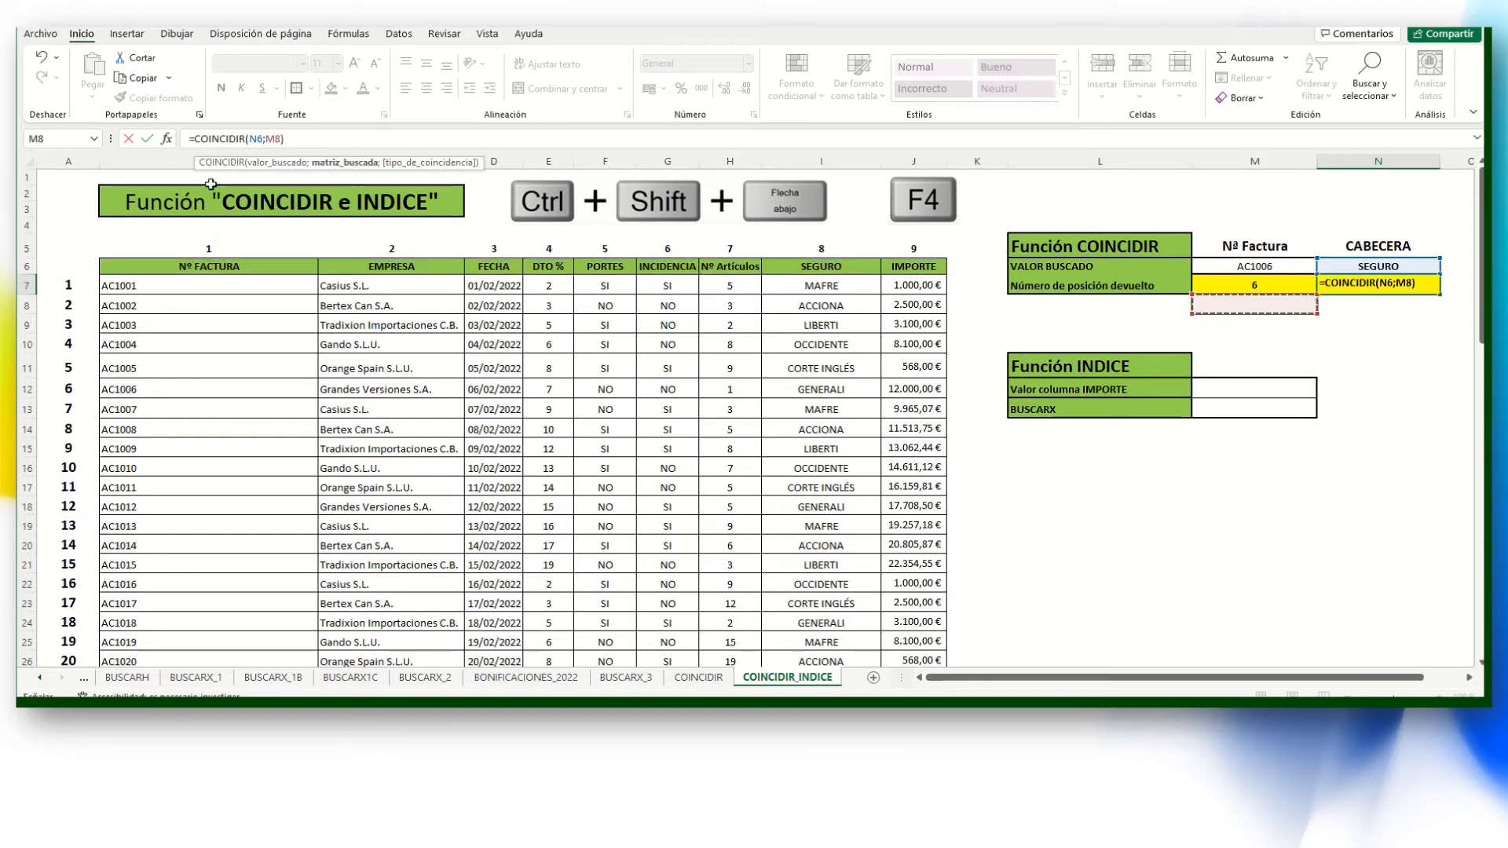
pyautogui.click(42, 56)
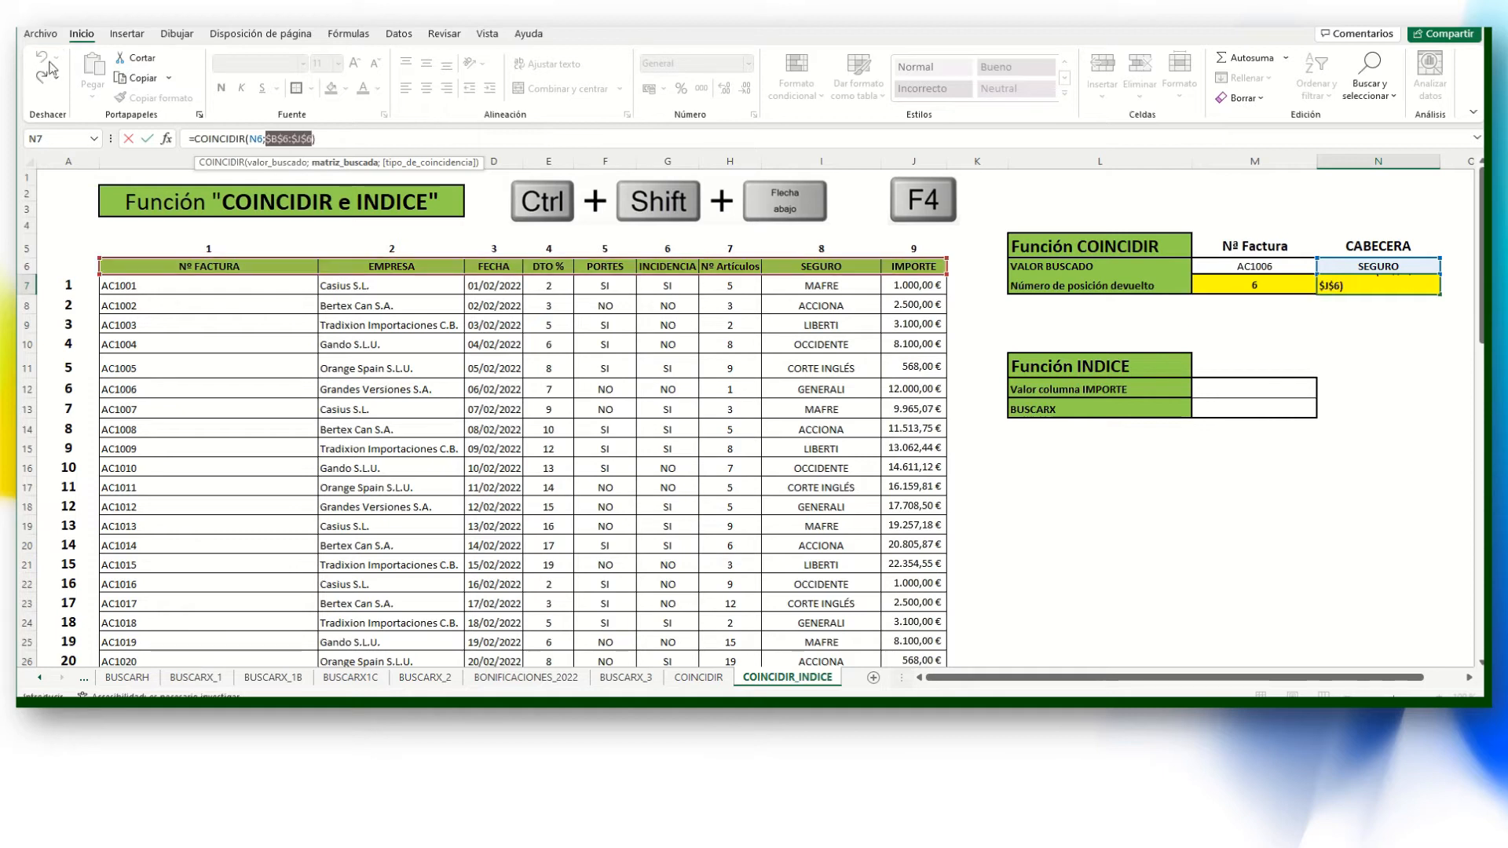
pyautogui.press('Return')
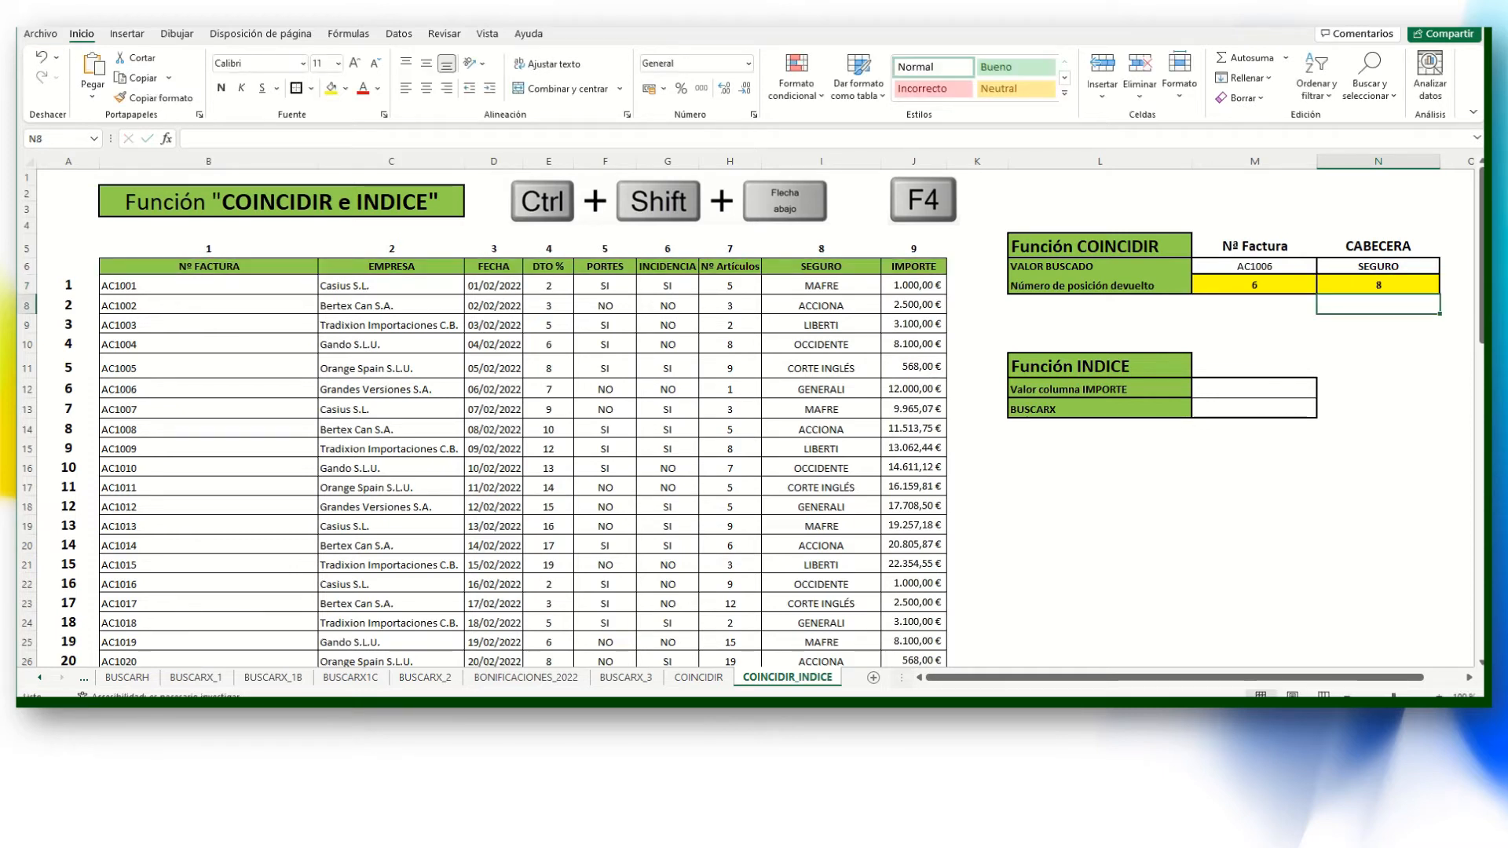
pyautogui.click(1367, 288)
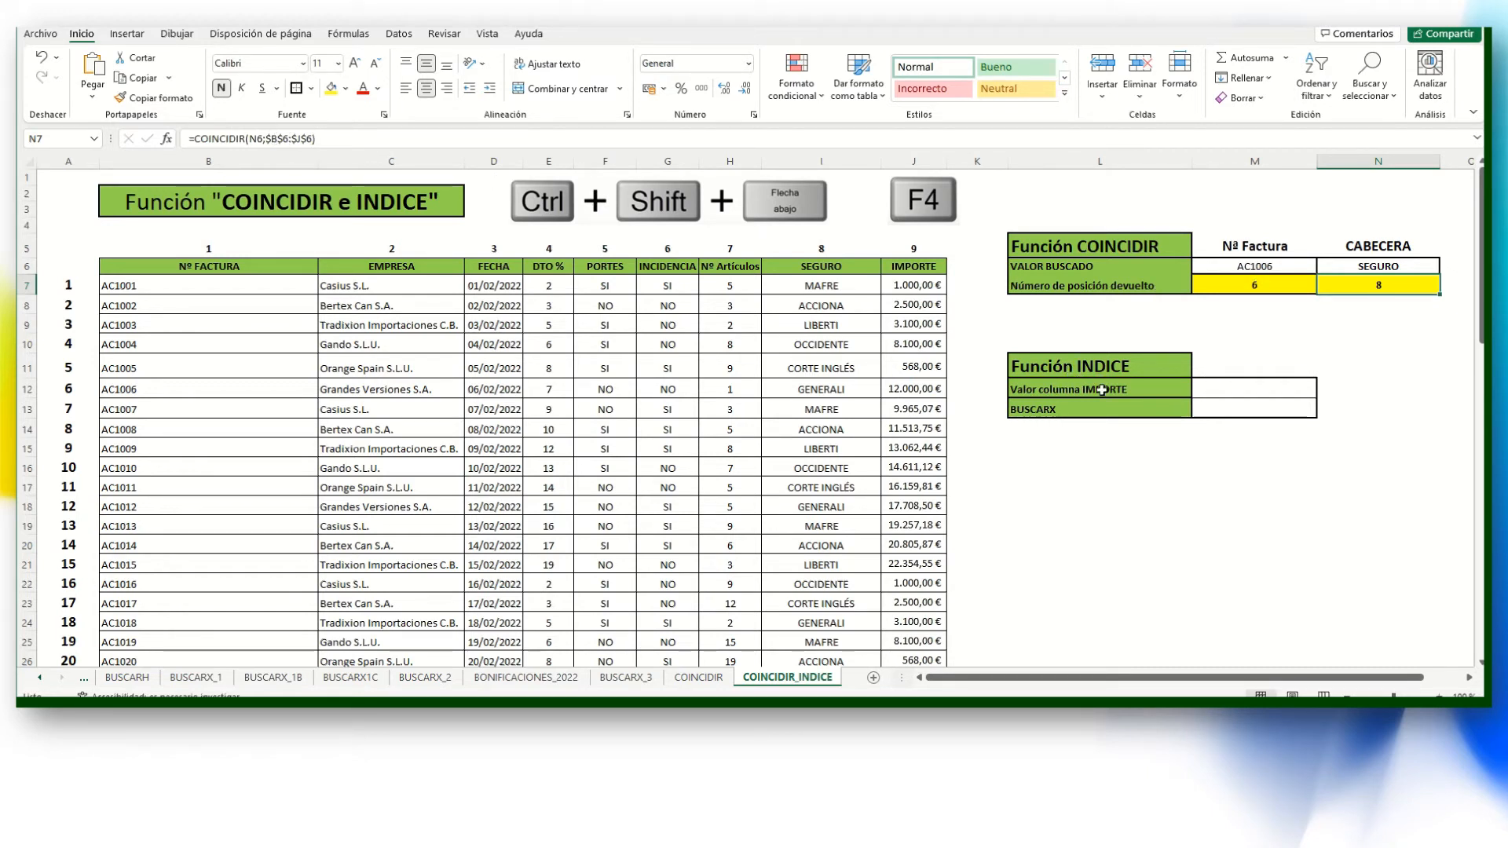
# Replace the CABECERA lookup value in N6 with PORTES and check the position returned in N7.
pyautogui.click(1256, 286)
pyautogui.click(1260, 269)
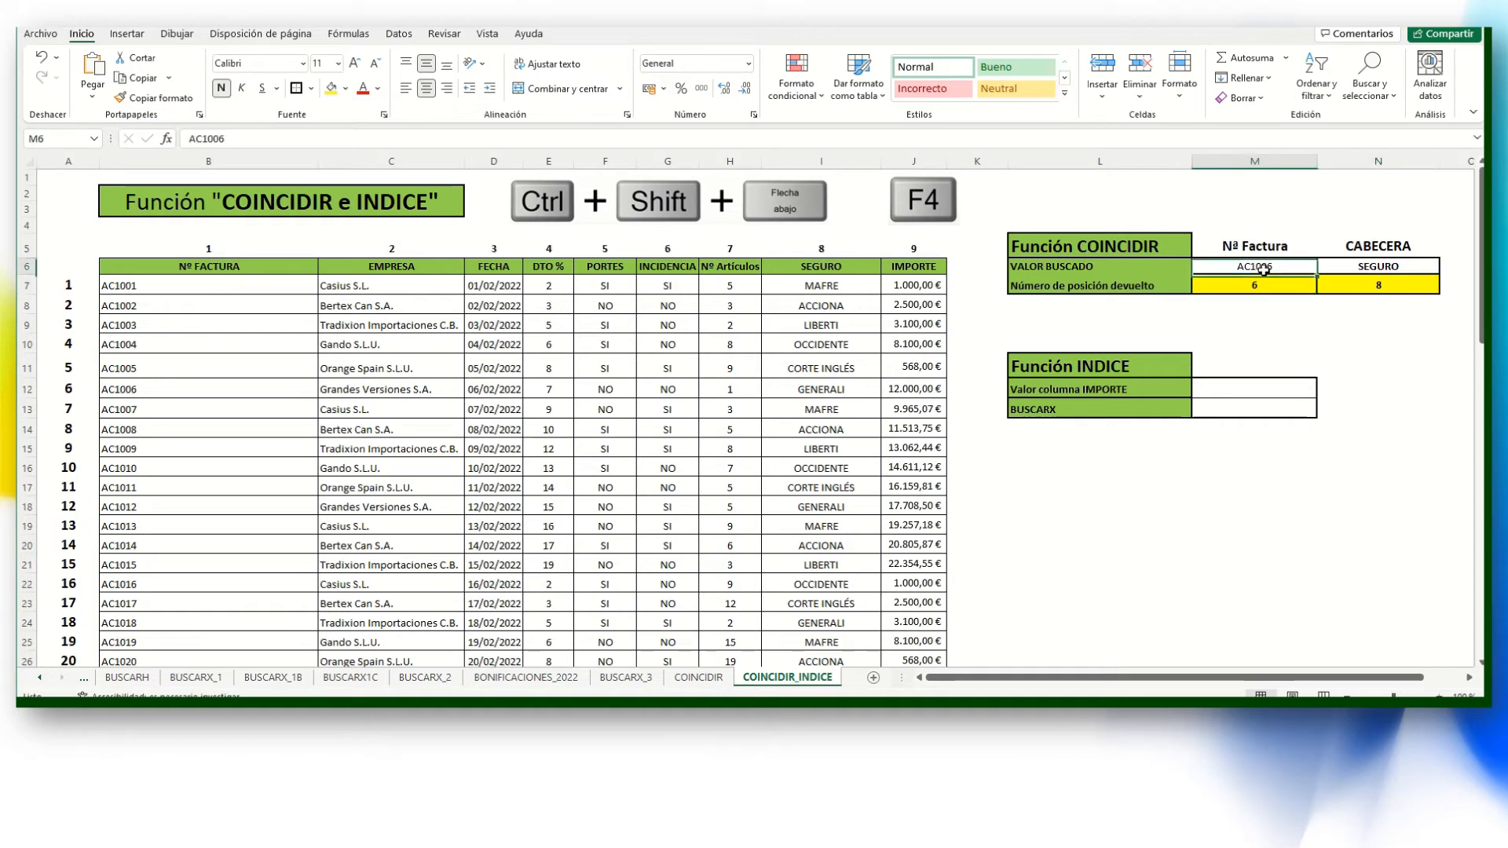
pyautogui.click(1259, 284)
pyautogui.click(1378, 286)
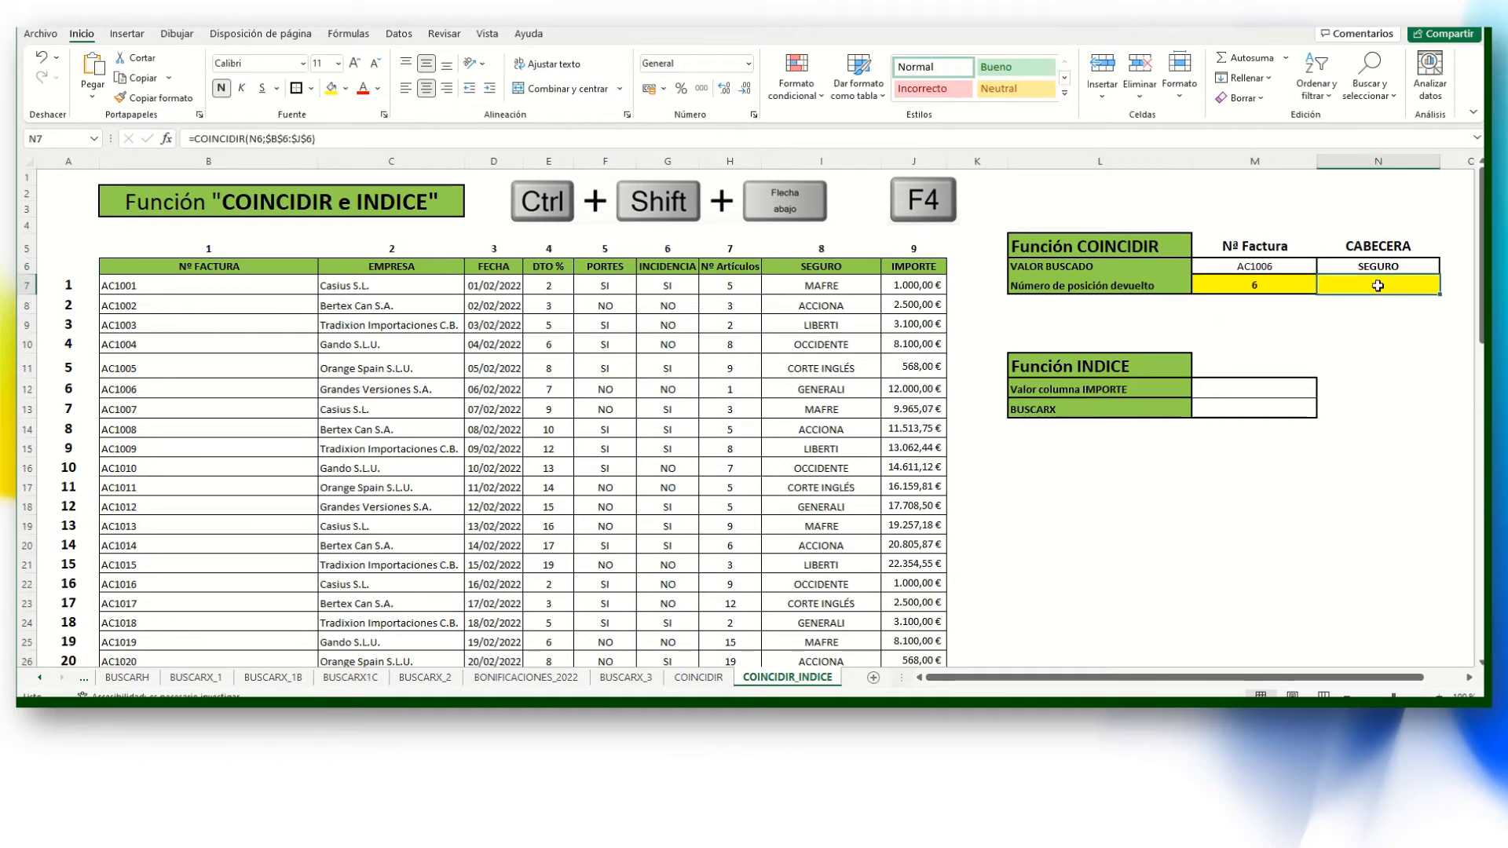
pyautogui.click(1377, 267)
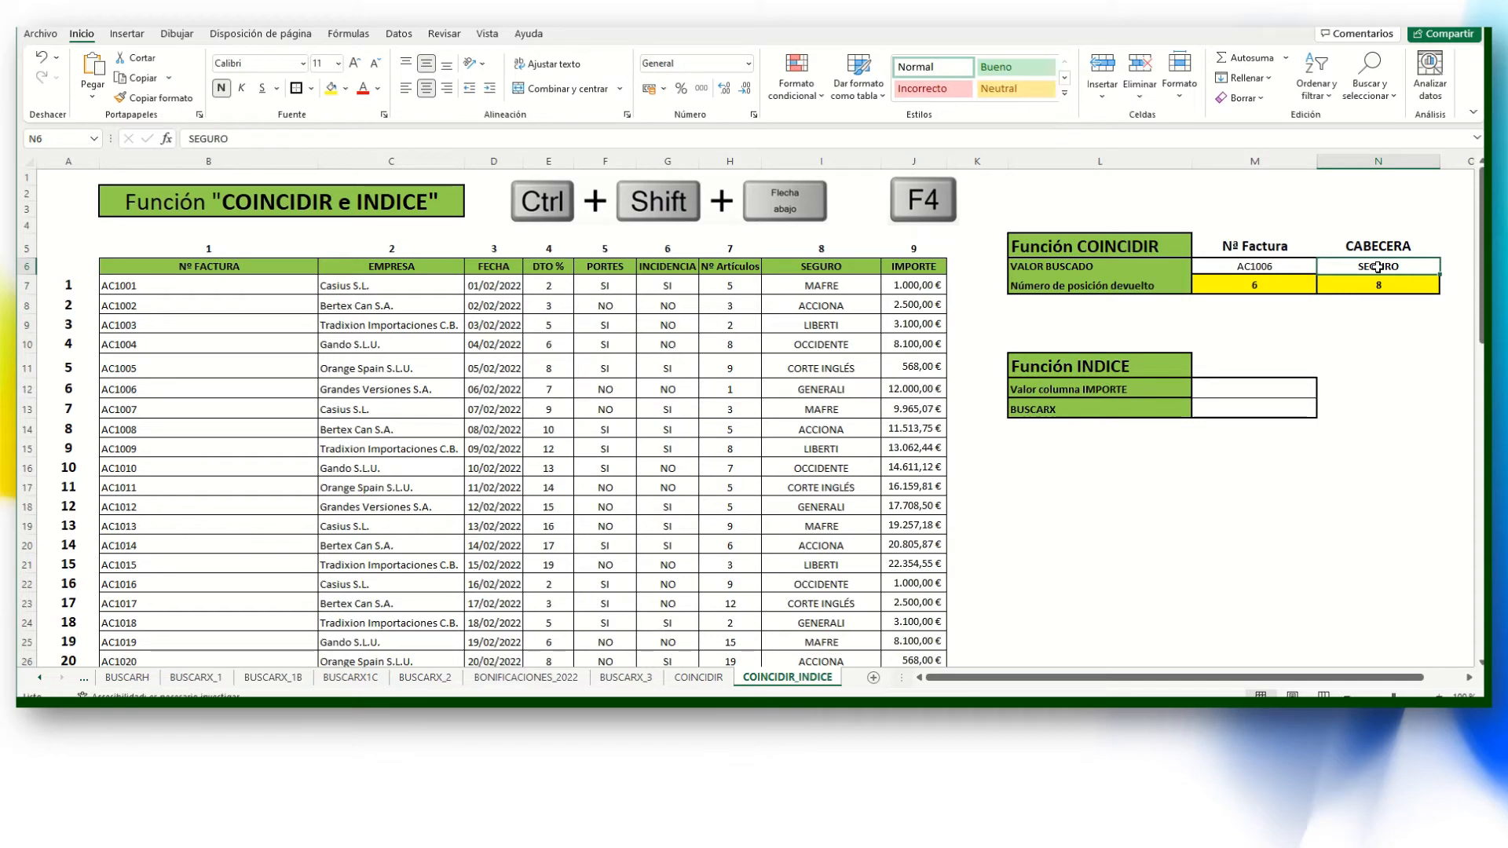
pyautogui.write('PORTES')
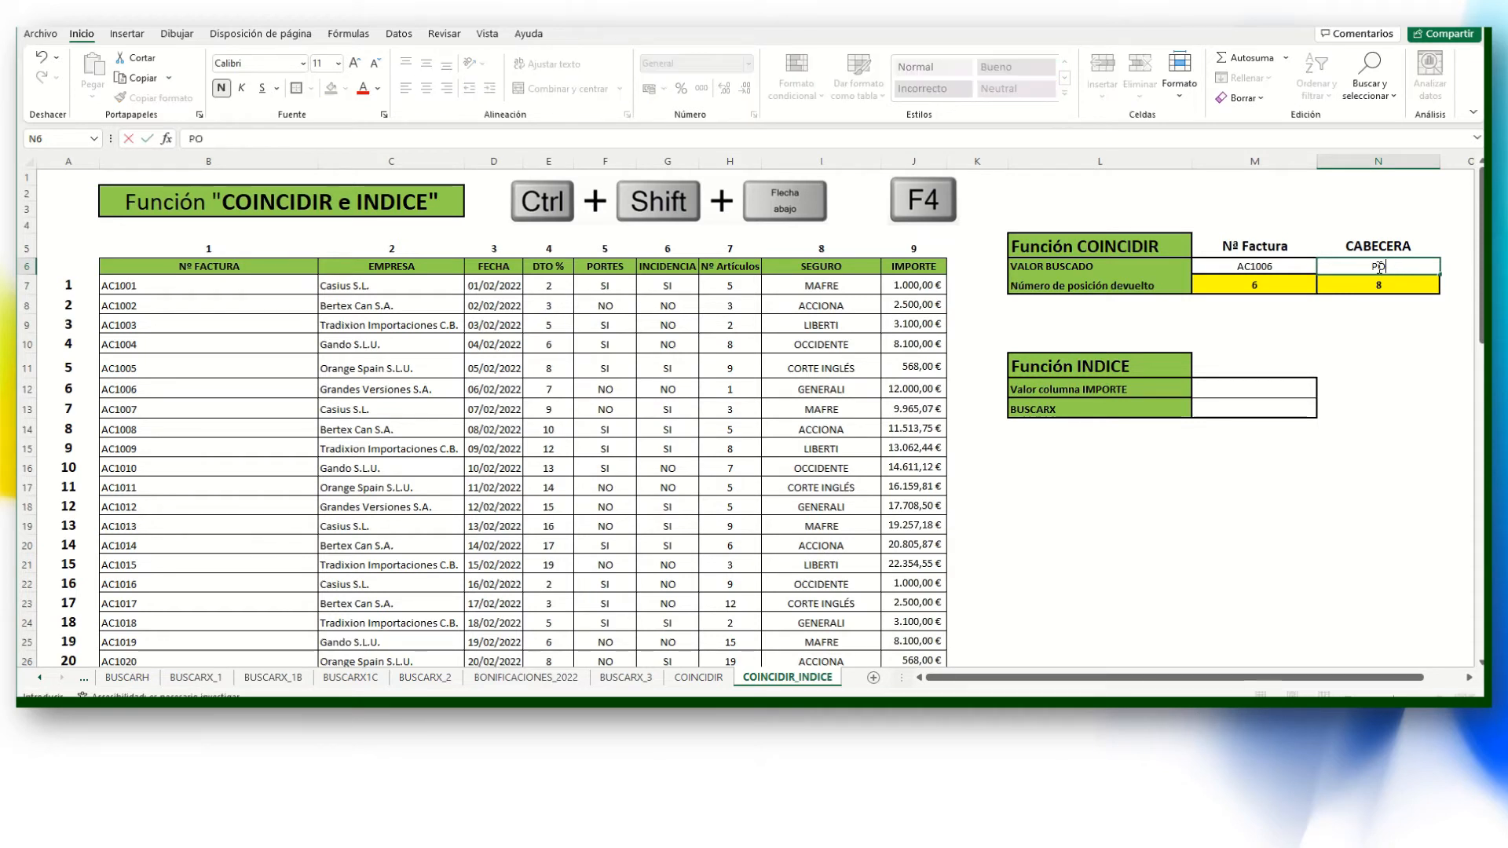
pyautogui.click(1382, 322)
pyautogui.click(1391, 288)
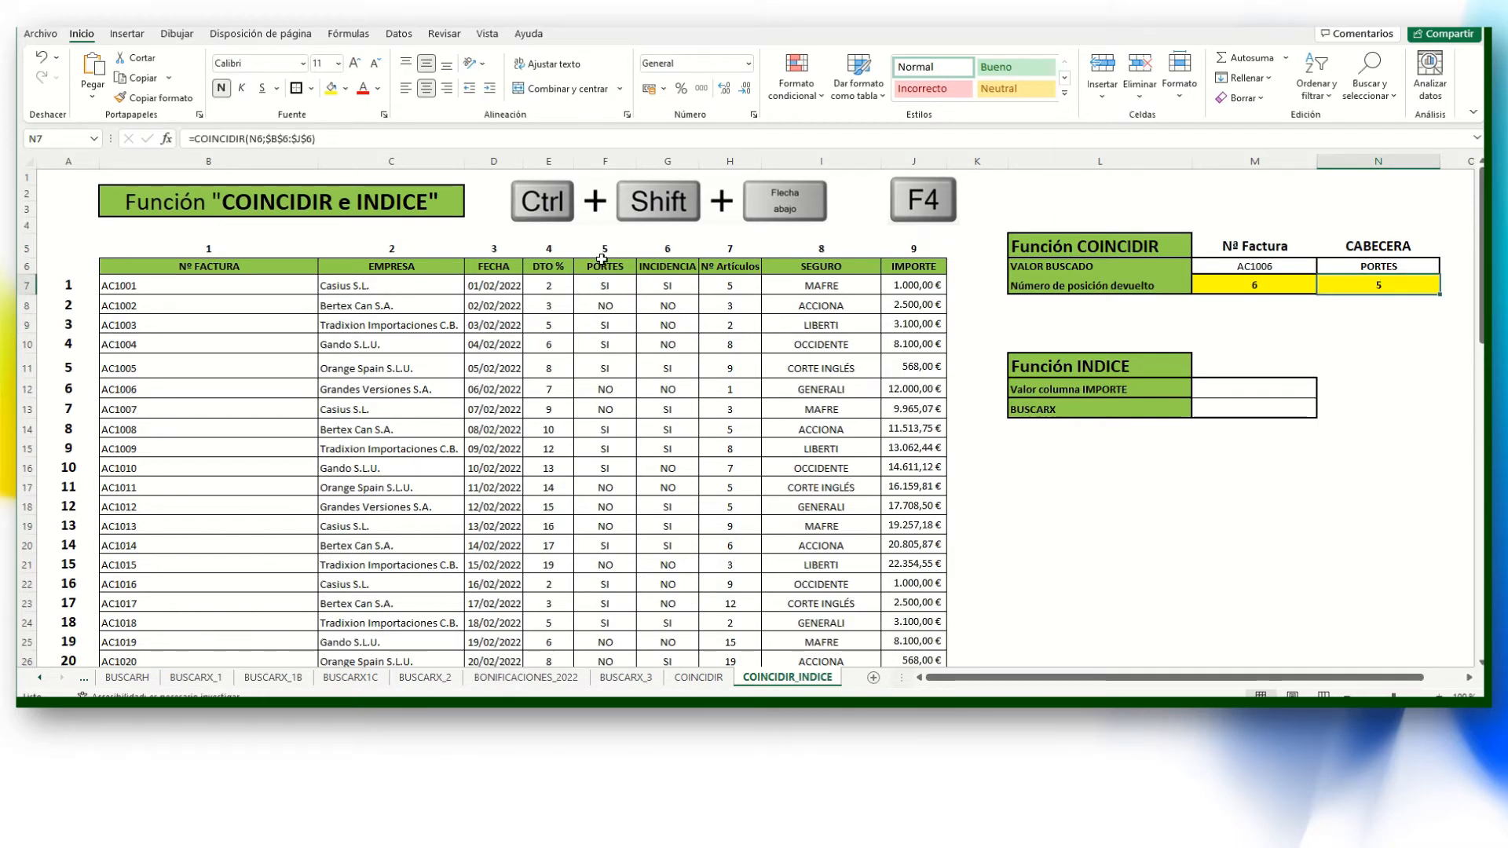
pyautogui.click(1378, 323)
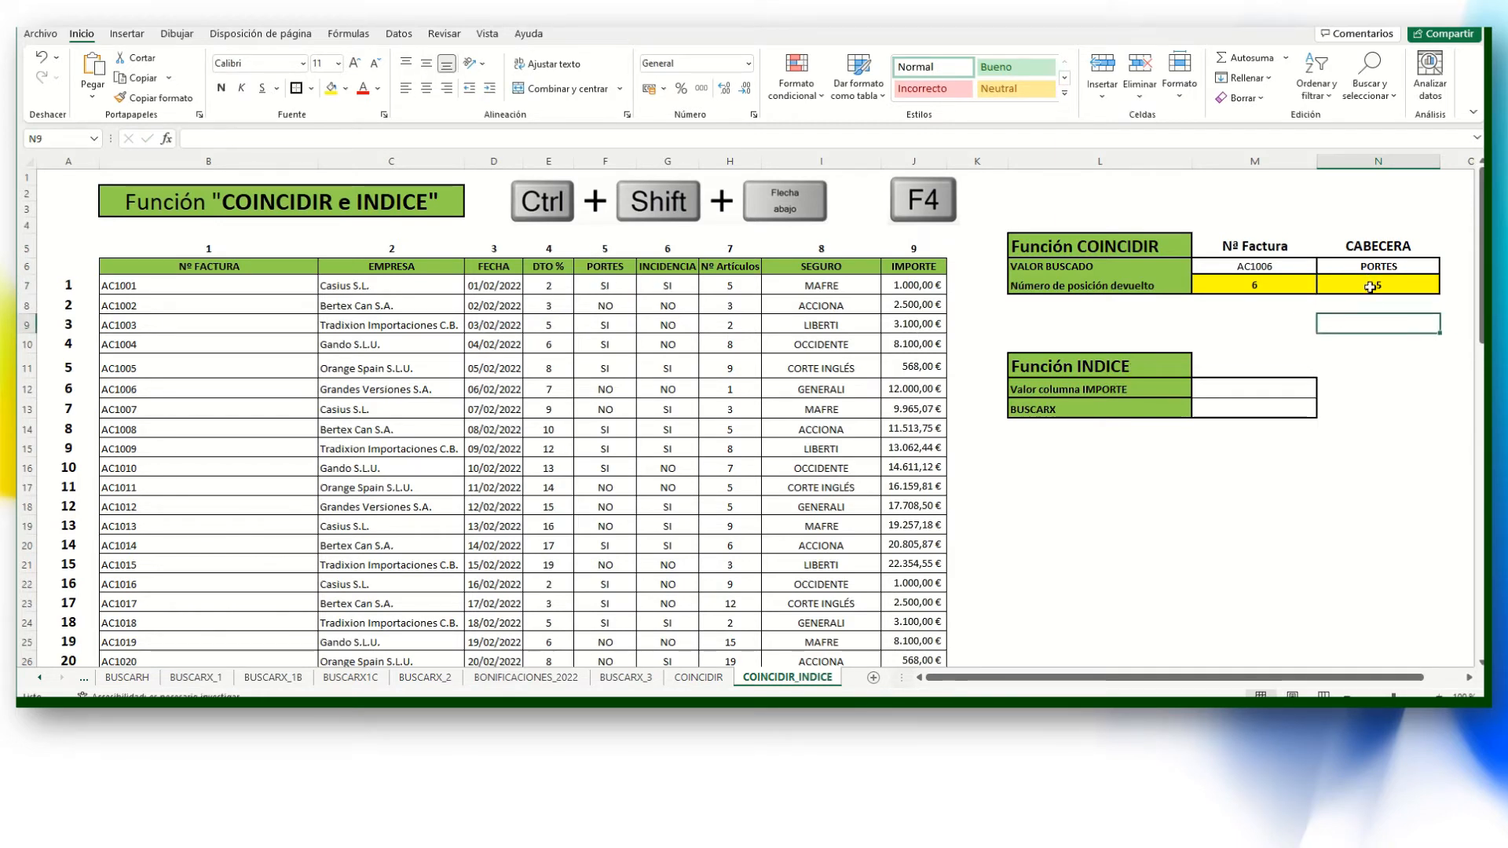
# Start an INDICE formula in M12, the Valor columna IMPORTE cell, with the data range B7:J69 as its matrix.
pyautogui.click(1229, 388)
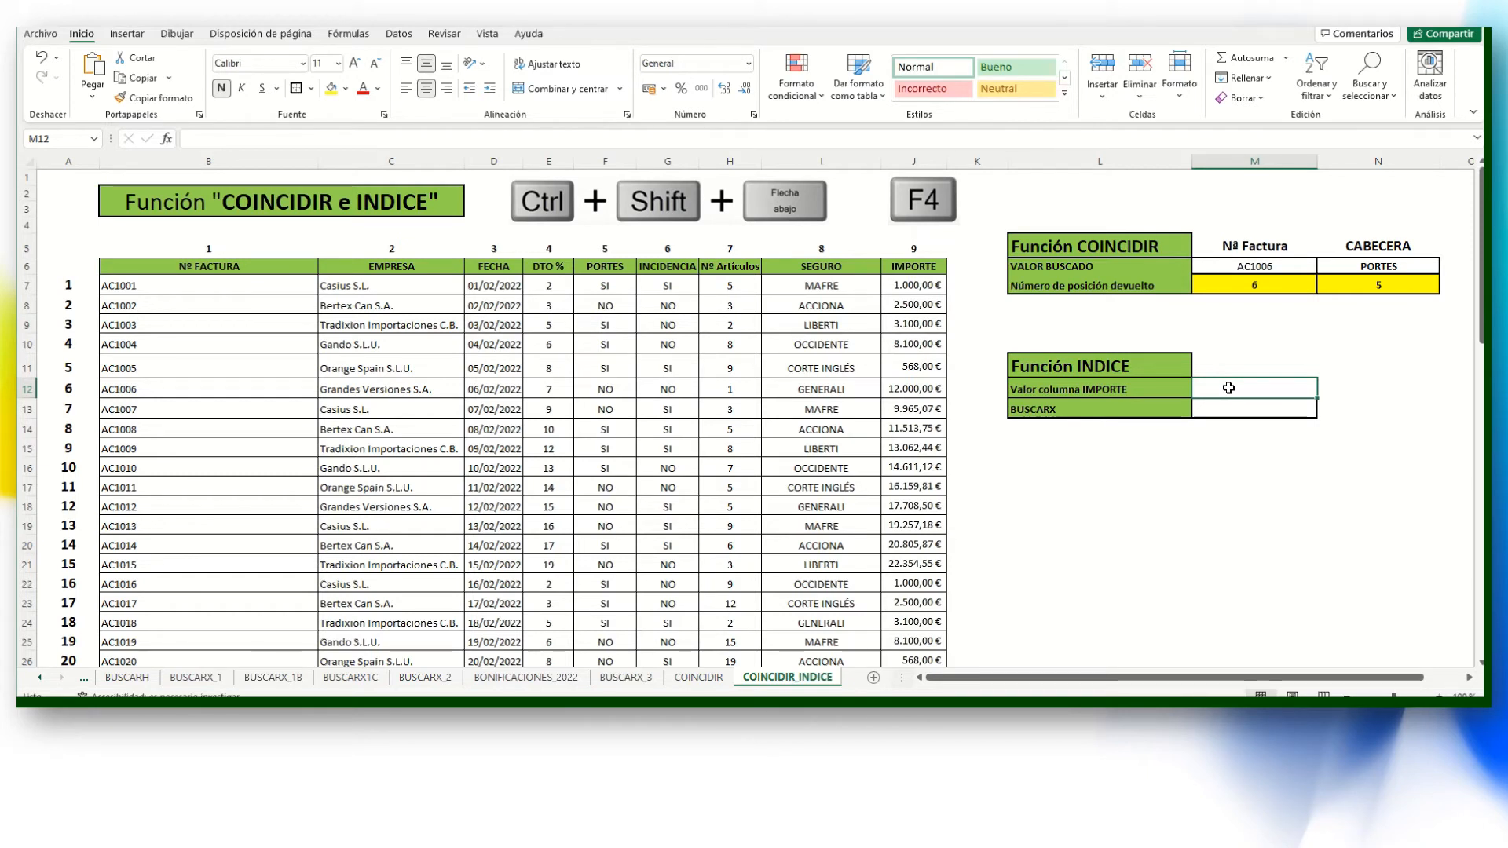
pyautogui.write('=')
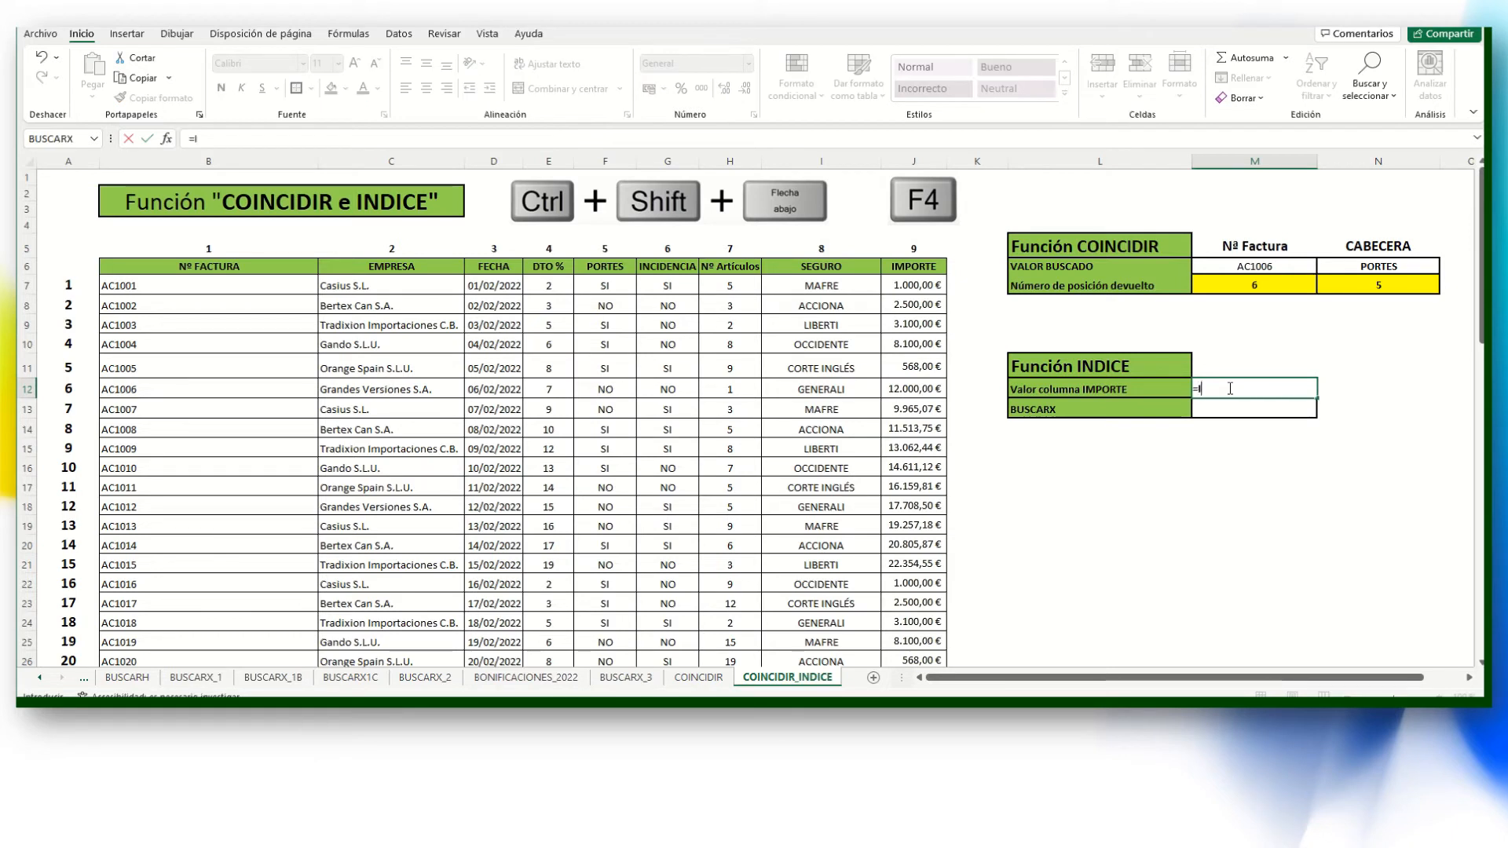
pyautogui.write('INDICE(')
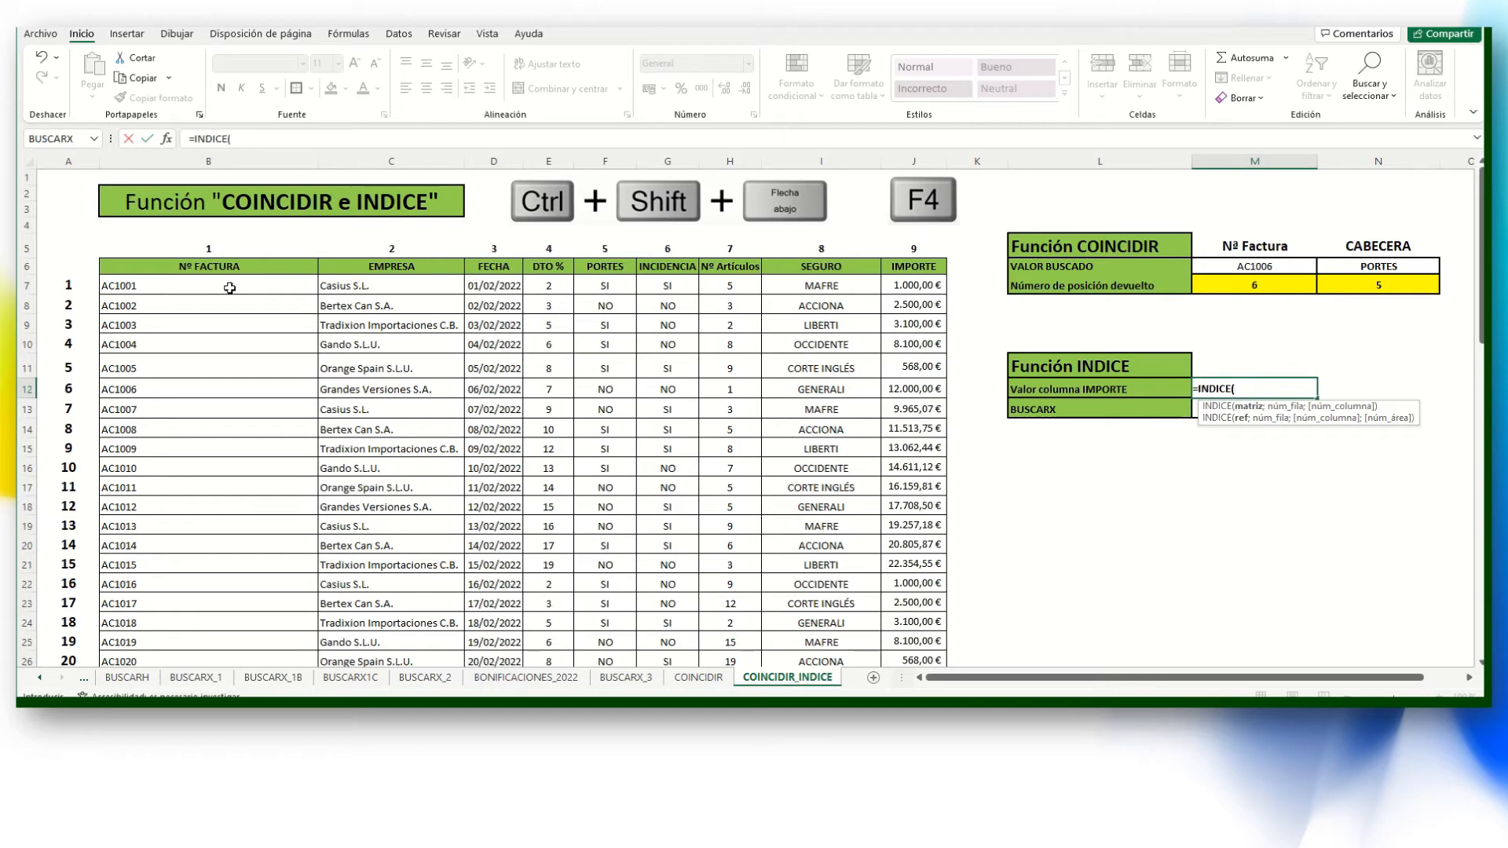
pyautogui.moveTo(221, 287); pyautogui.dragTo(946, 632)
pyautogui.scroll(9, 1186, 314)
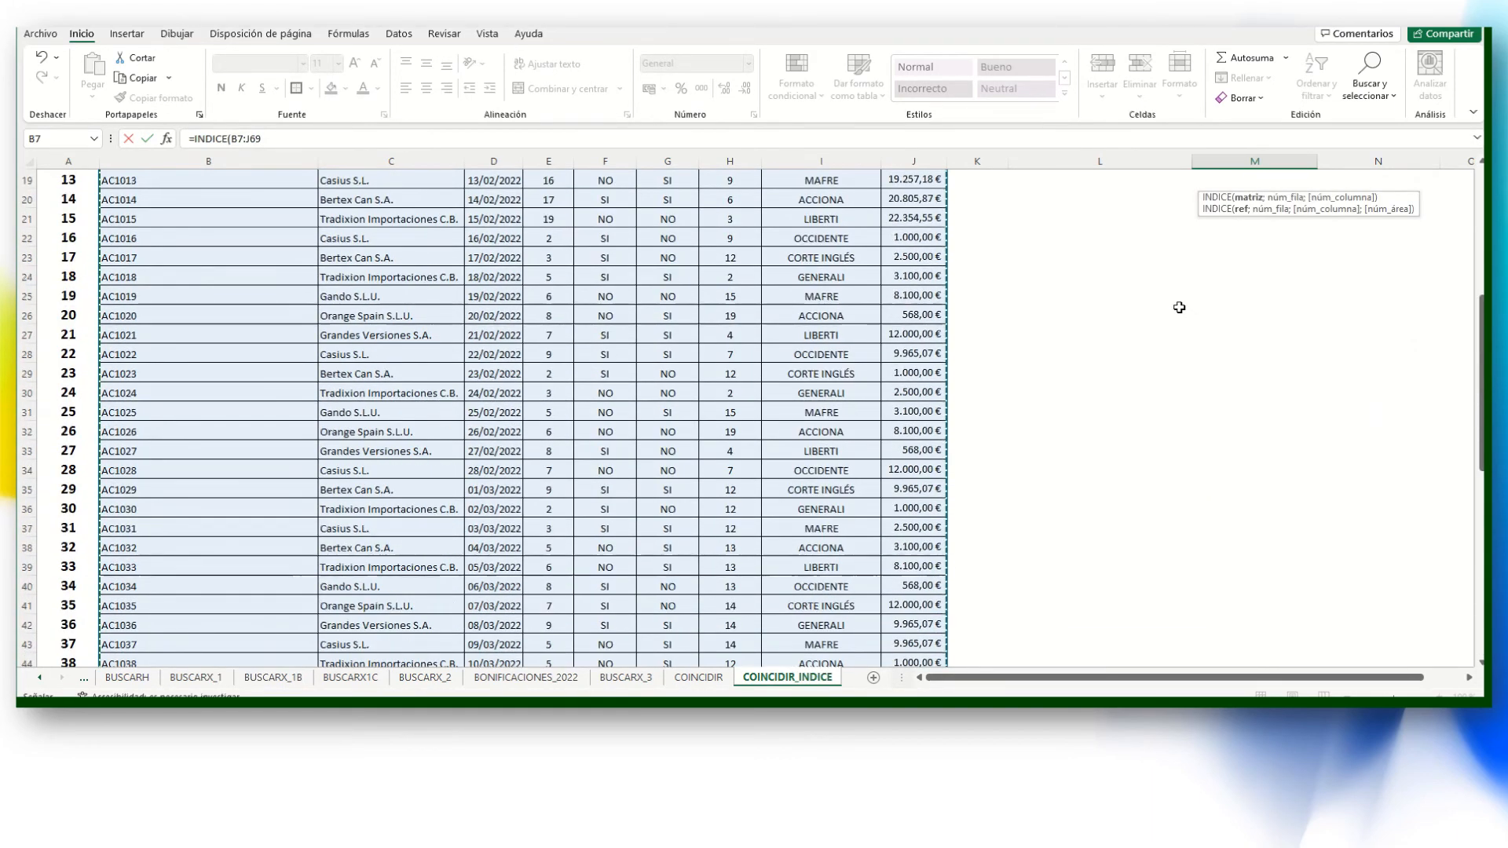
pyautogui.scroll(6, 1179, 307)
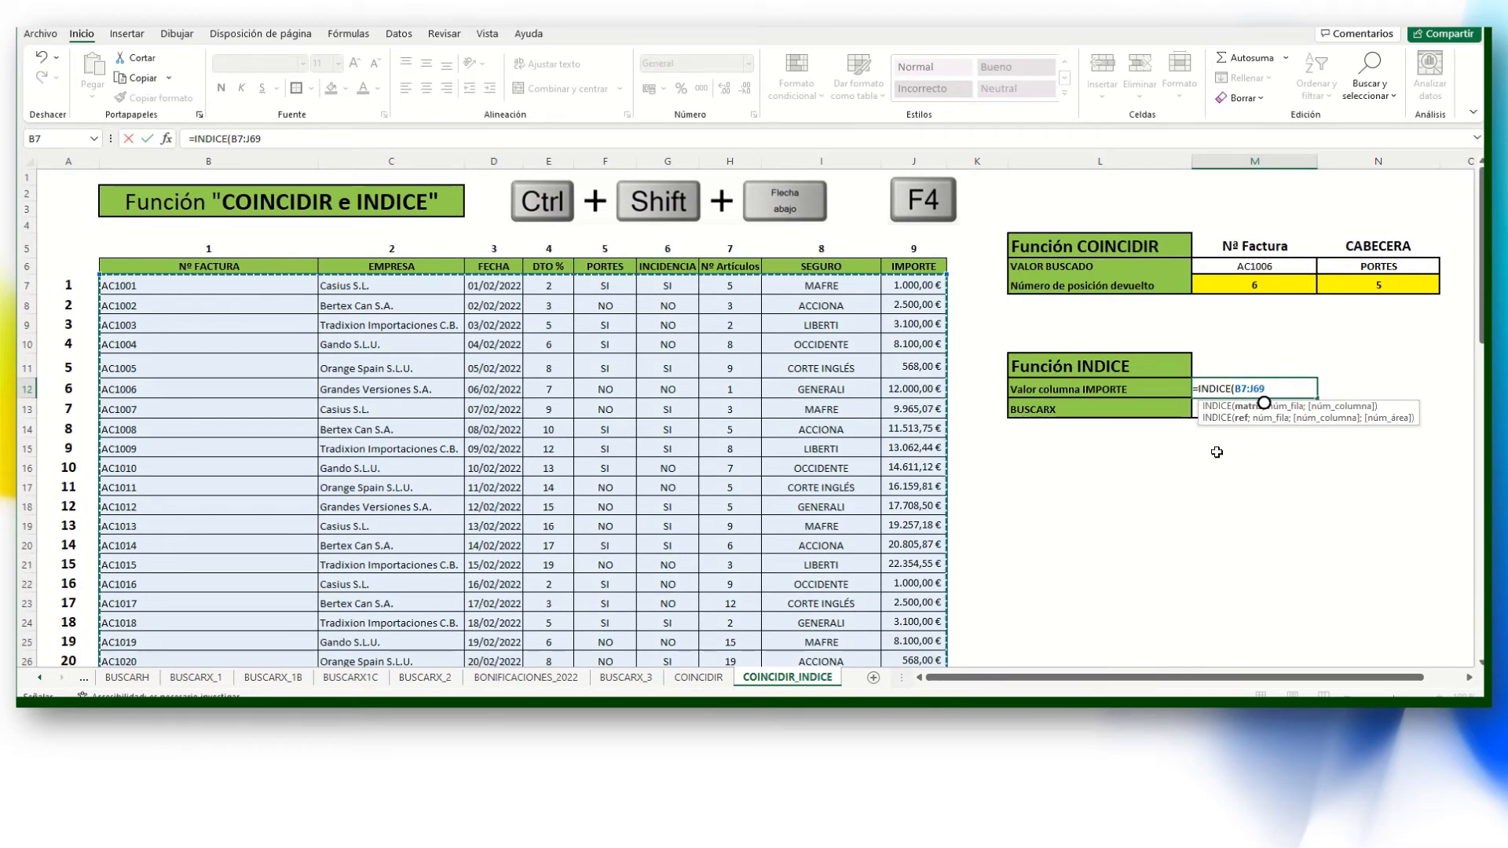
# Complete the INDICE formula with row number M7 and column number N7, and cross-check it against the AC1006 row and PORTES column.
pyautogui.write(';')
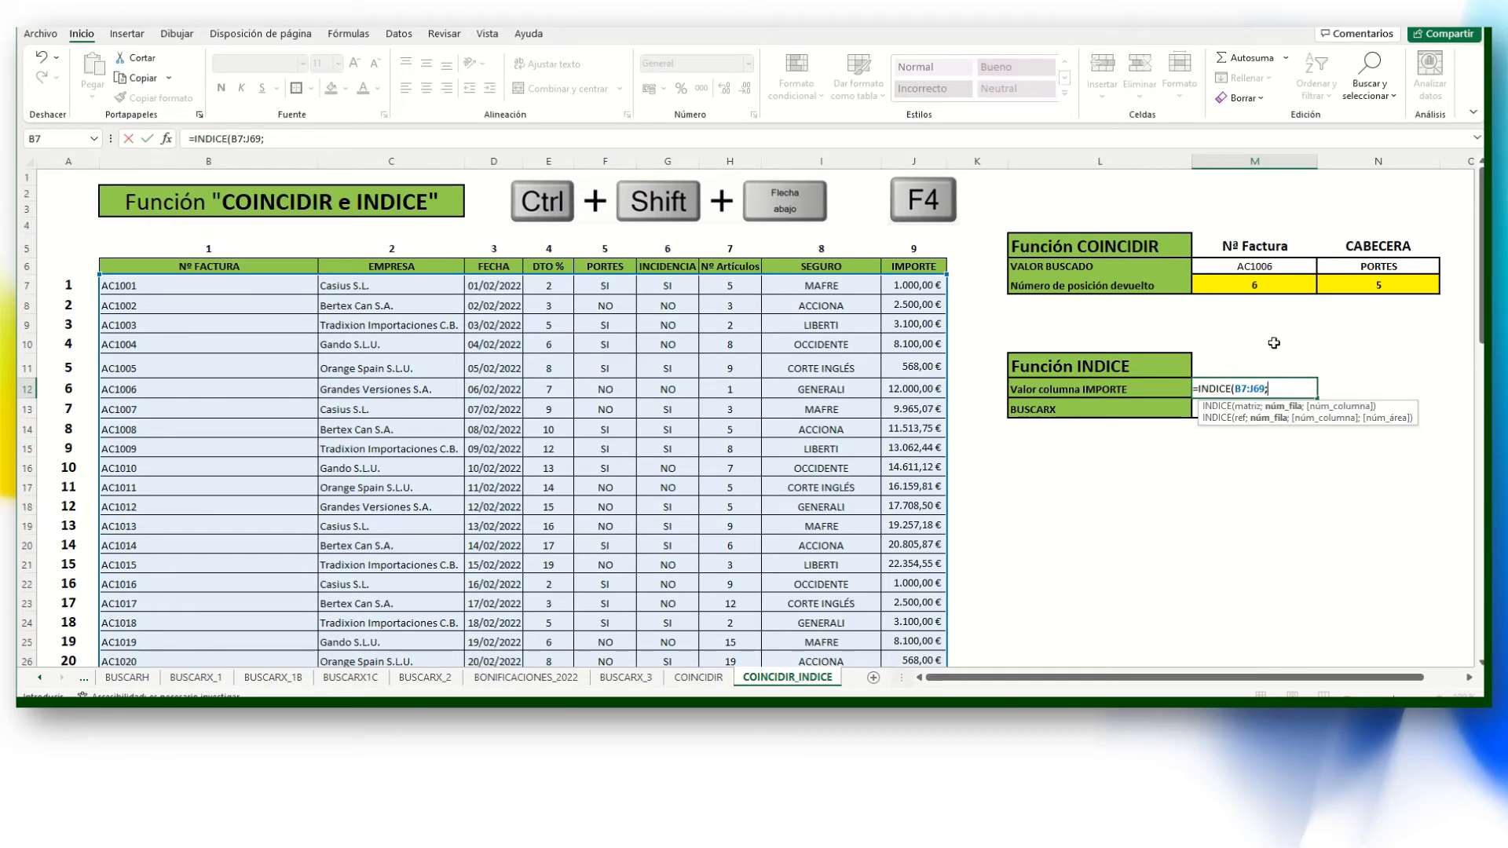
pyautogui.click(1257, 285)
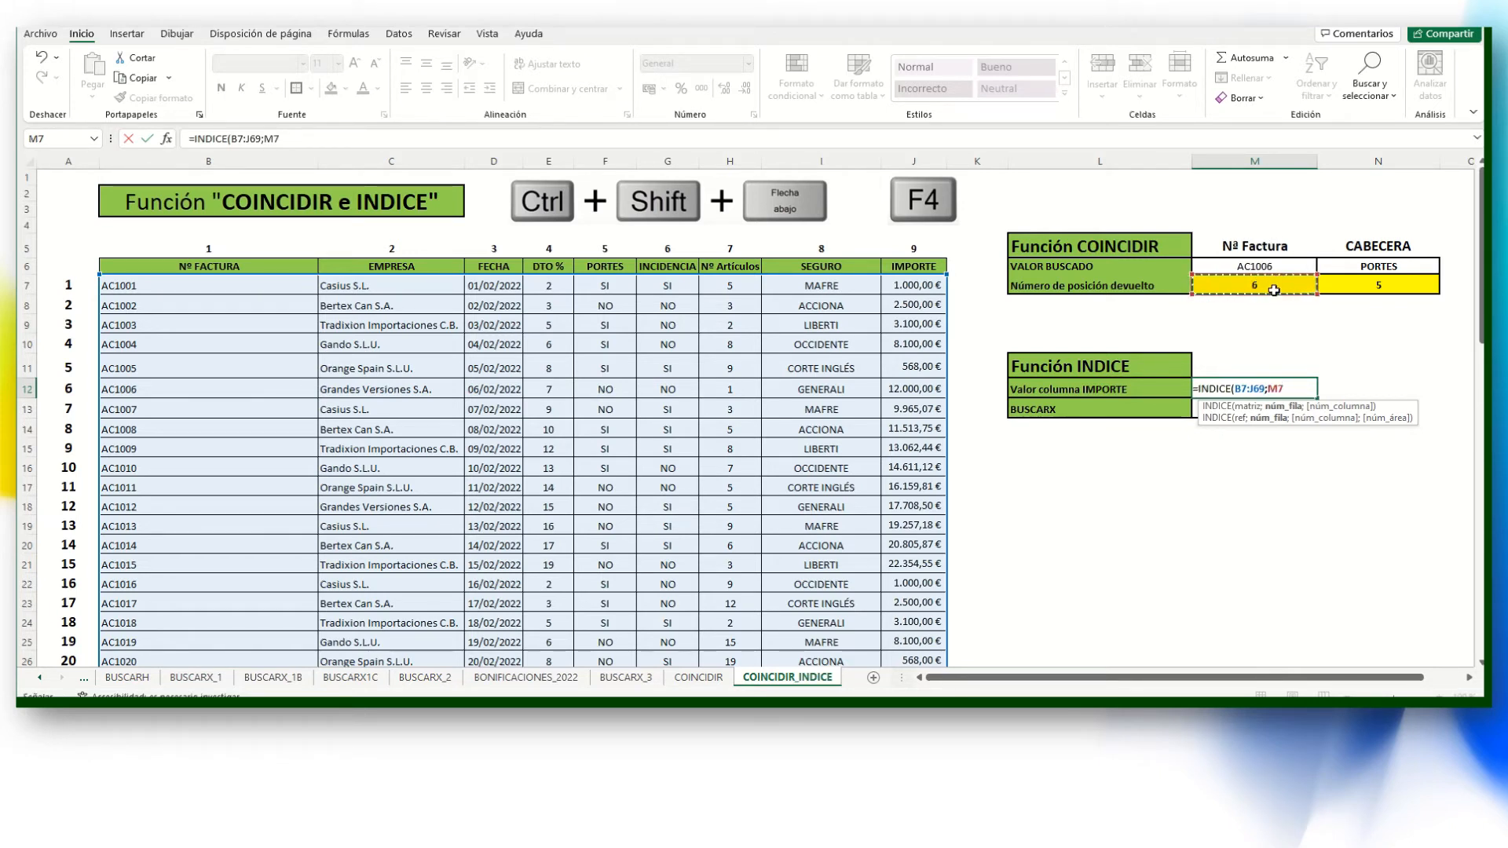
pyautogui.write(';')
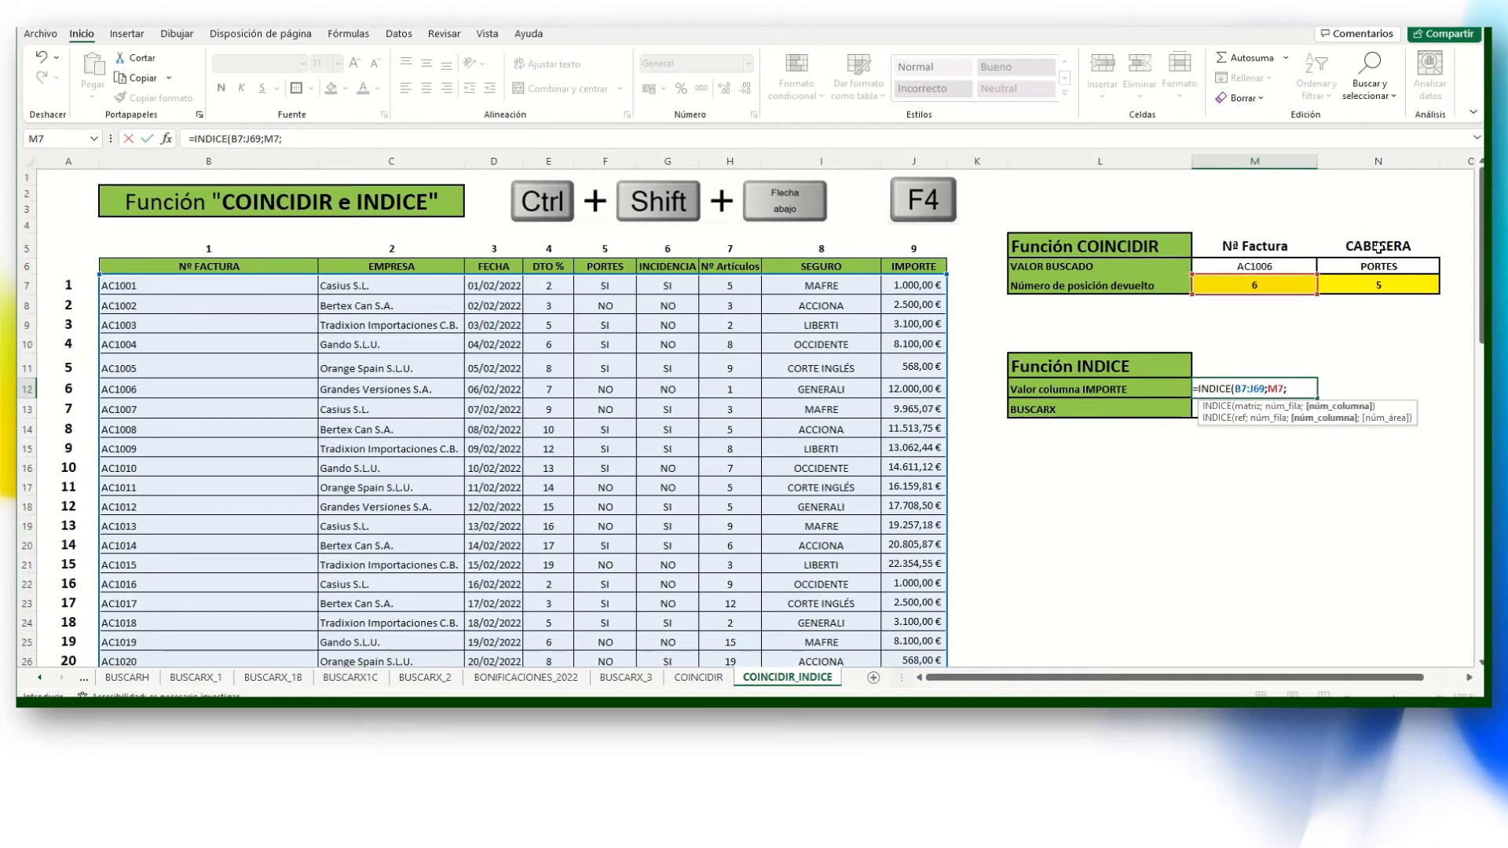
pyautogui.click(1377, 286)
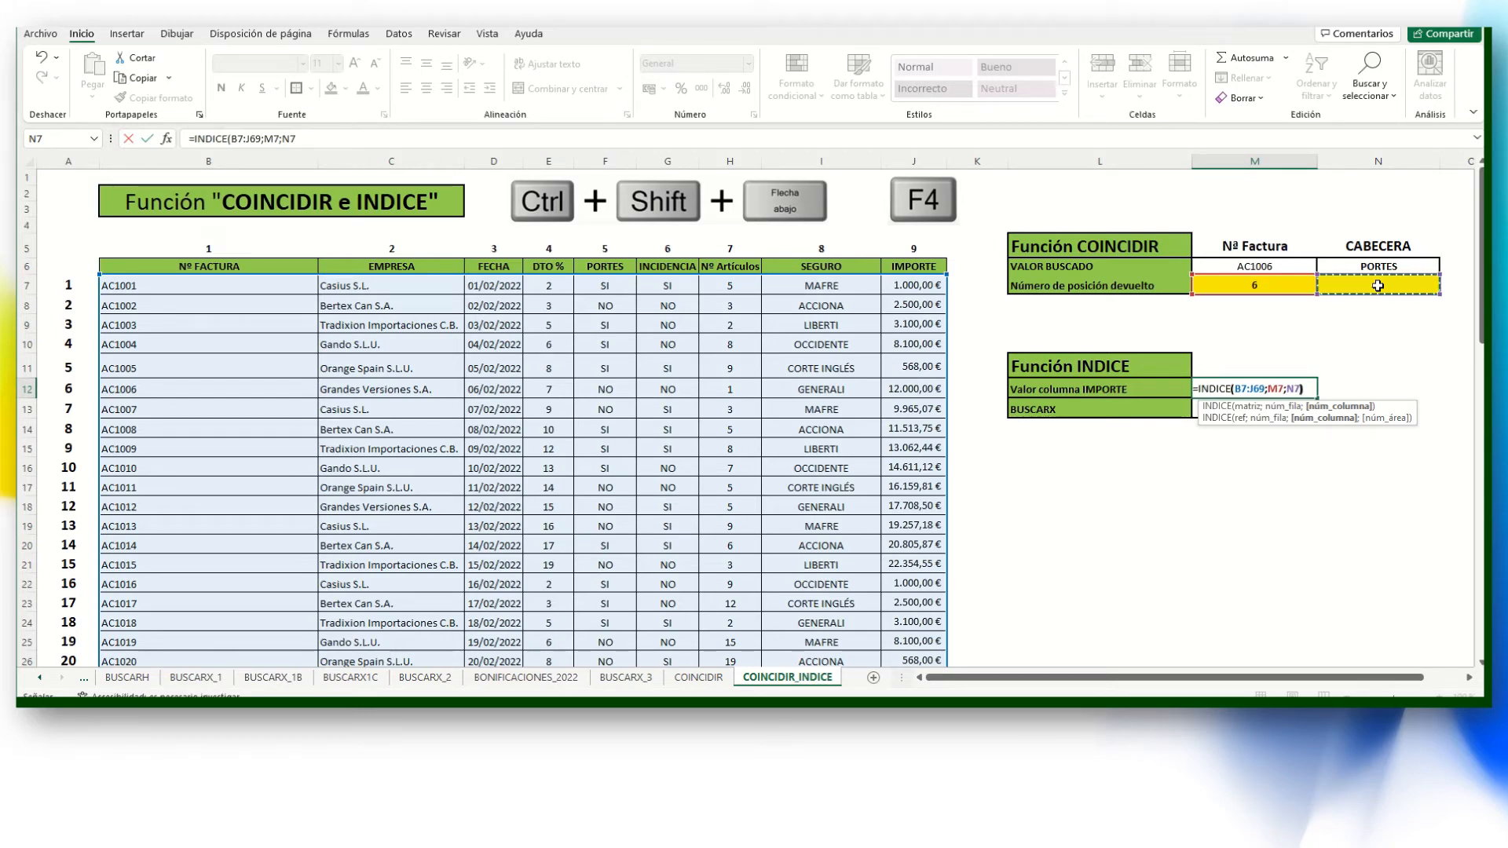
pyautogui.write(')')
pyautogui.press('Return')
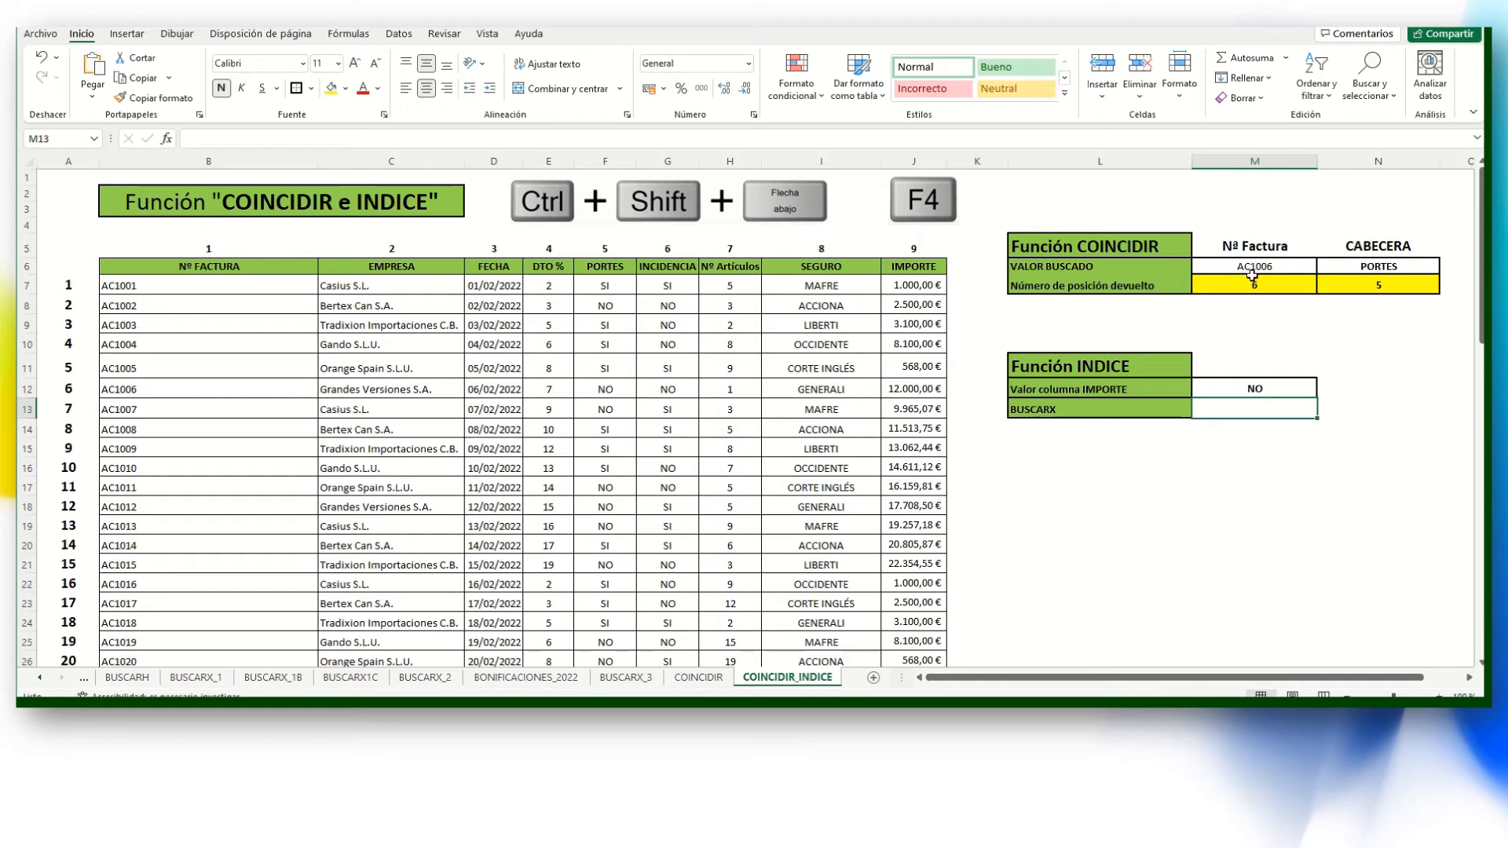
pyautogui.moveTo(133, 390); pyautogui.dragTo(893, 387)
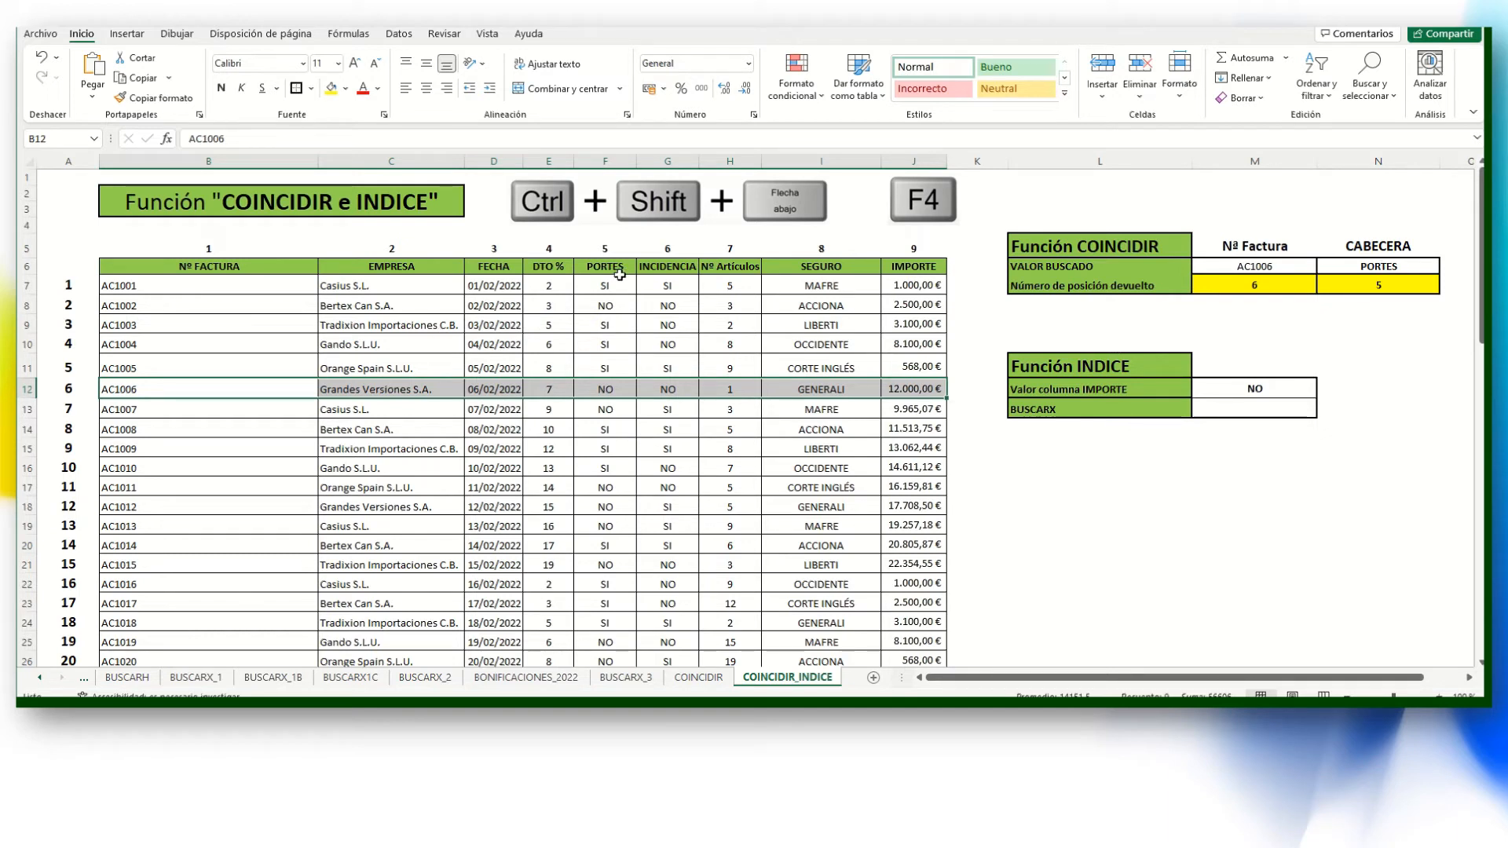
pyautogui.moveTo(617, 274); pyautogui.dragTo(605, 389)
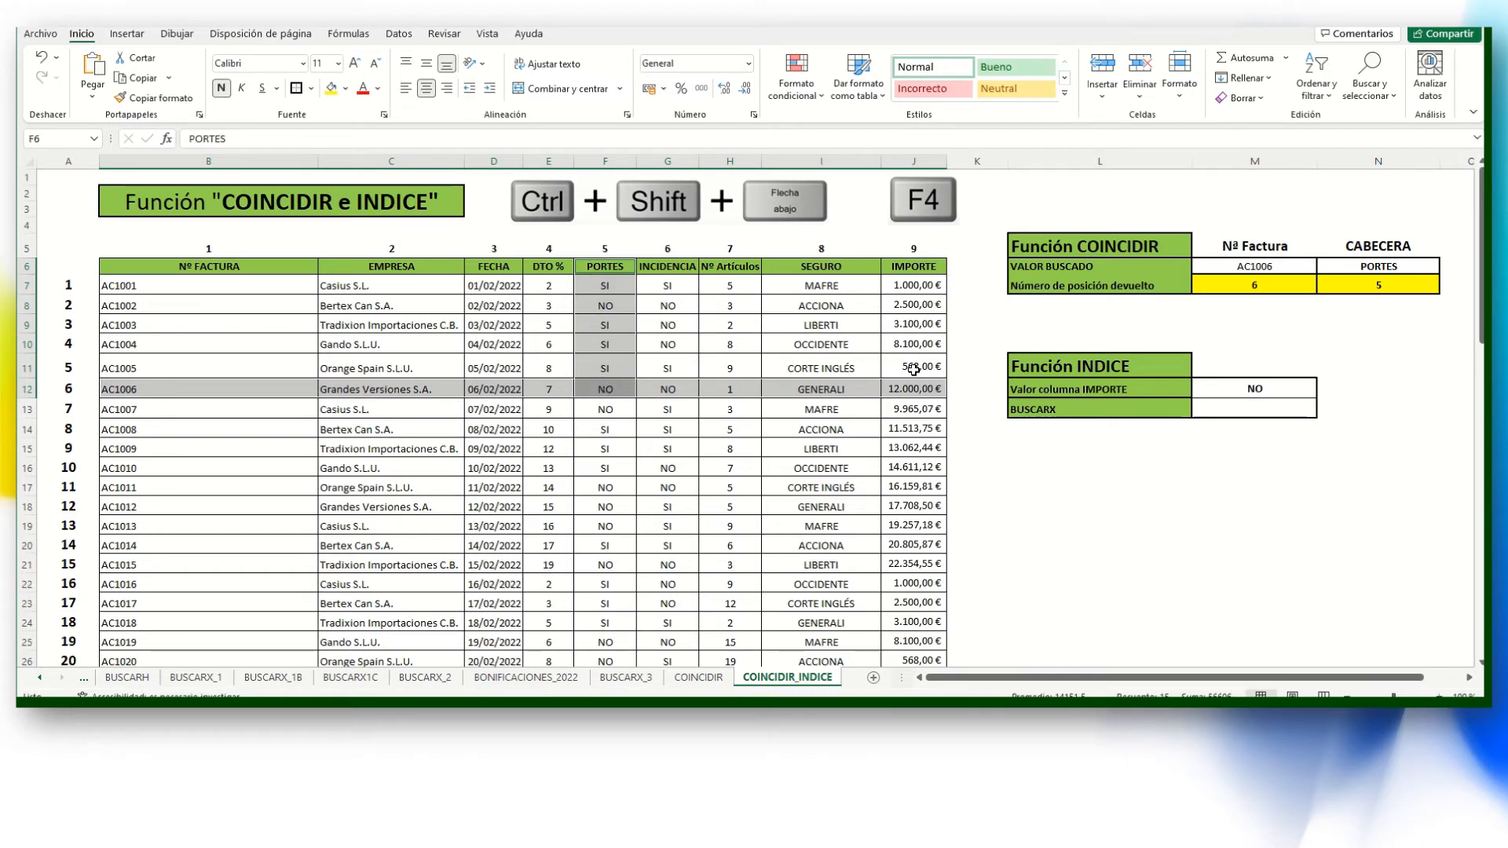
# Replace the CABECERA lookup value in N6 with SEGURO.
pyautogui.click(1379, 267)
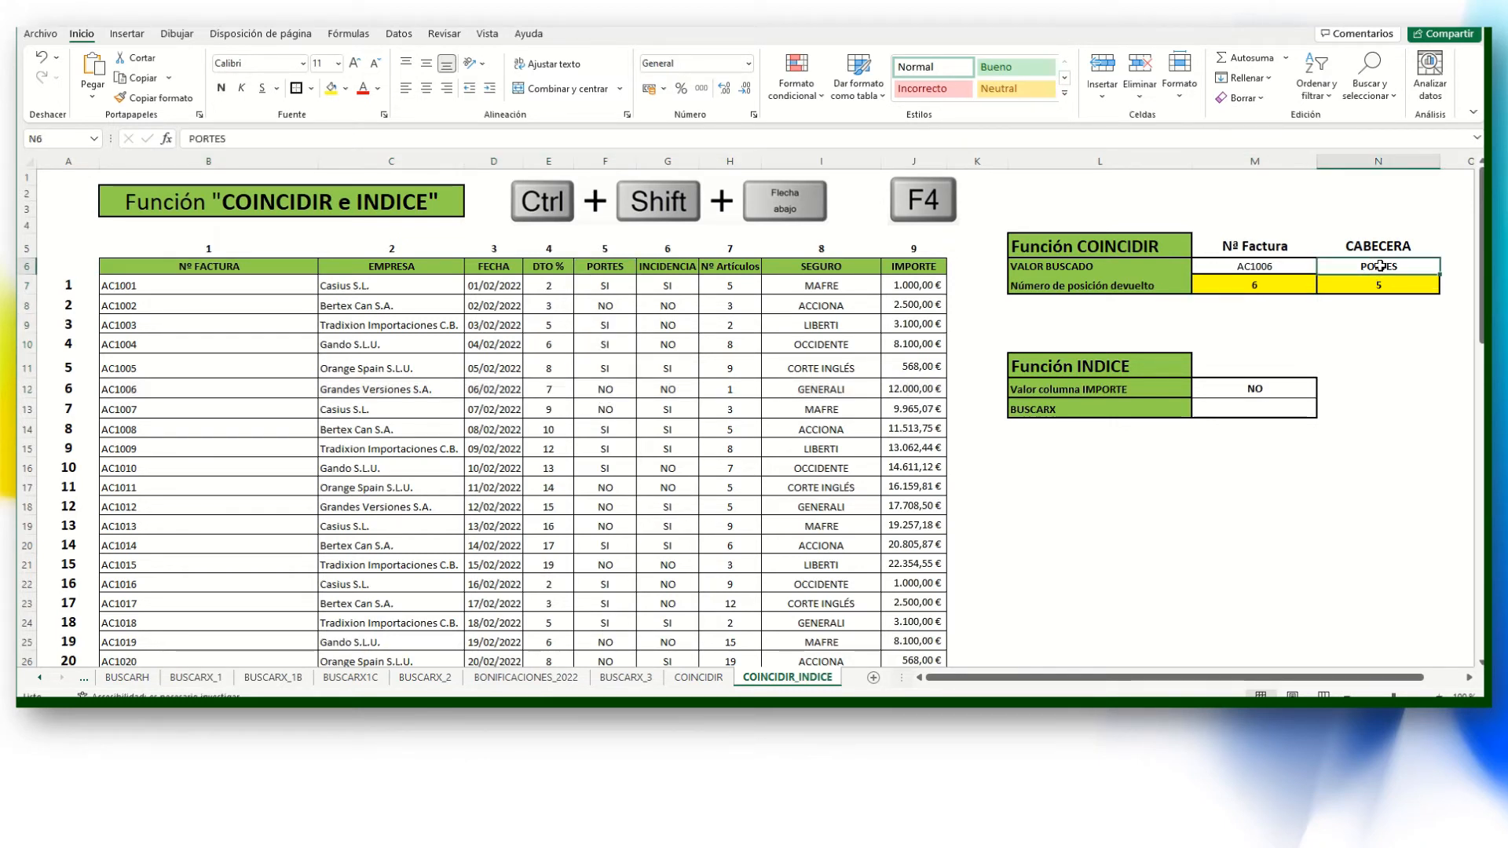
pyautogui.write('SEGU')
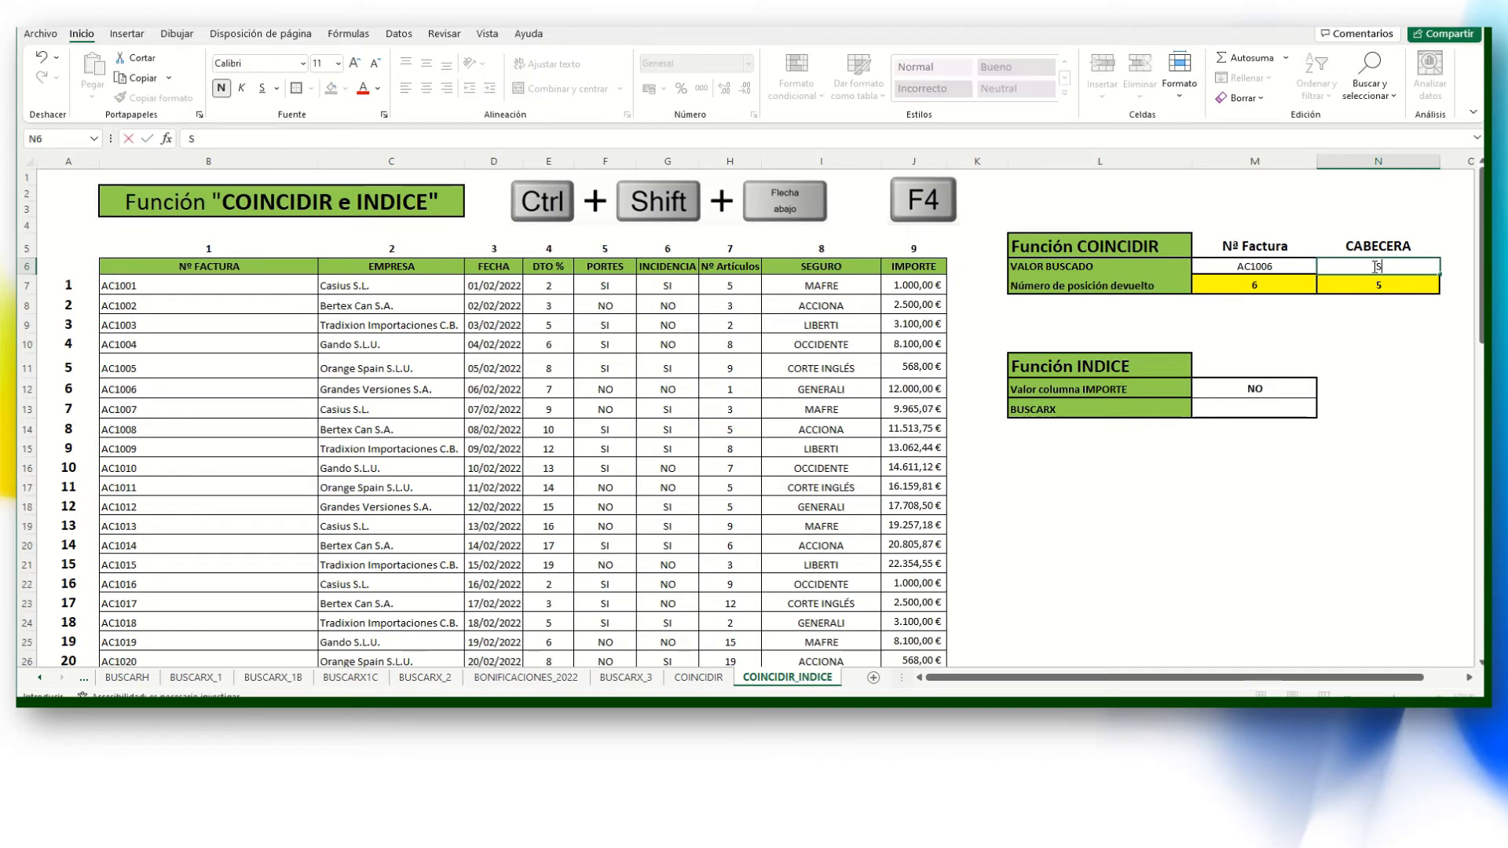
pyautogui.write('RO')
pyautogui.press('Return')
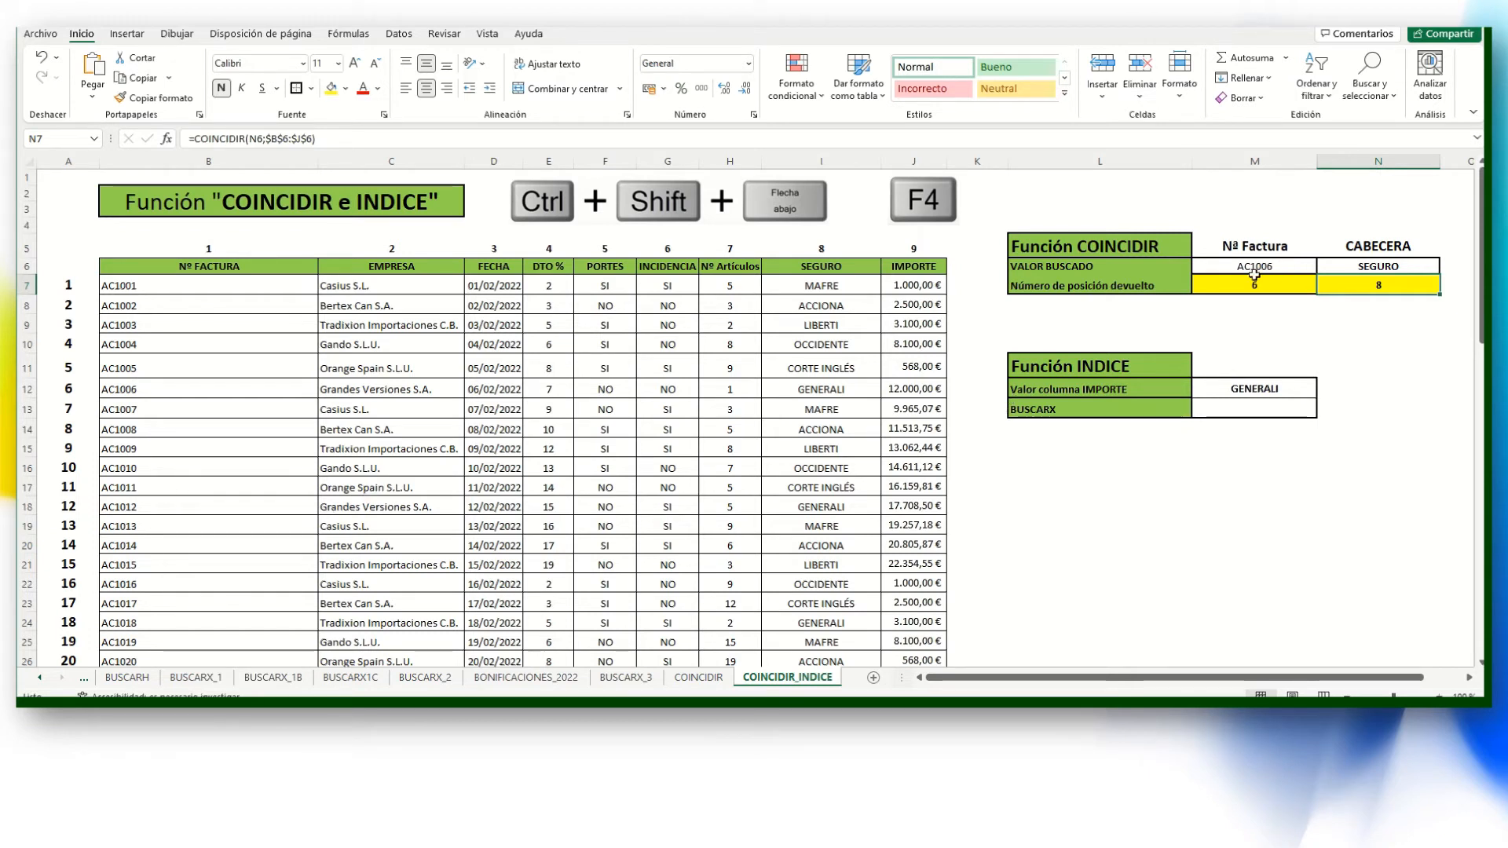
# Trace the AC1006 invoice row and the SEGURO column to their intersection to verify the value returned by INDICE.
pyautogui.moveTo(138, 388); pyautogui.dragTo(927, 389)
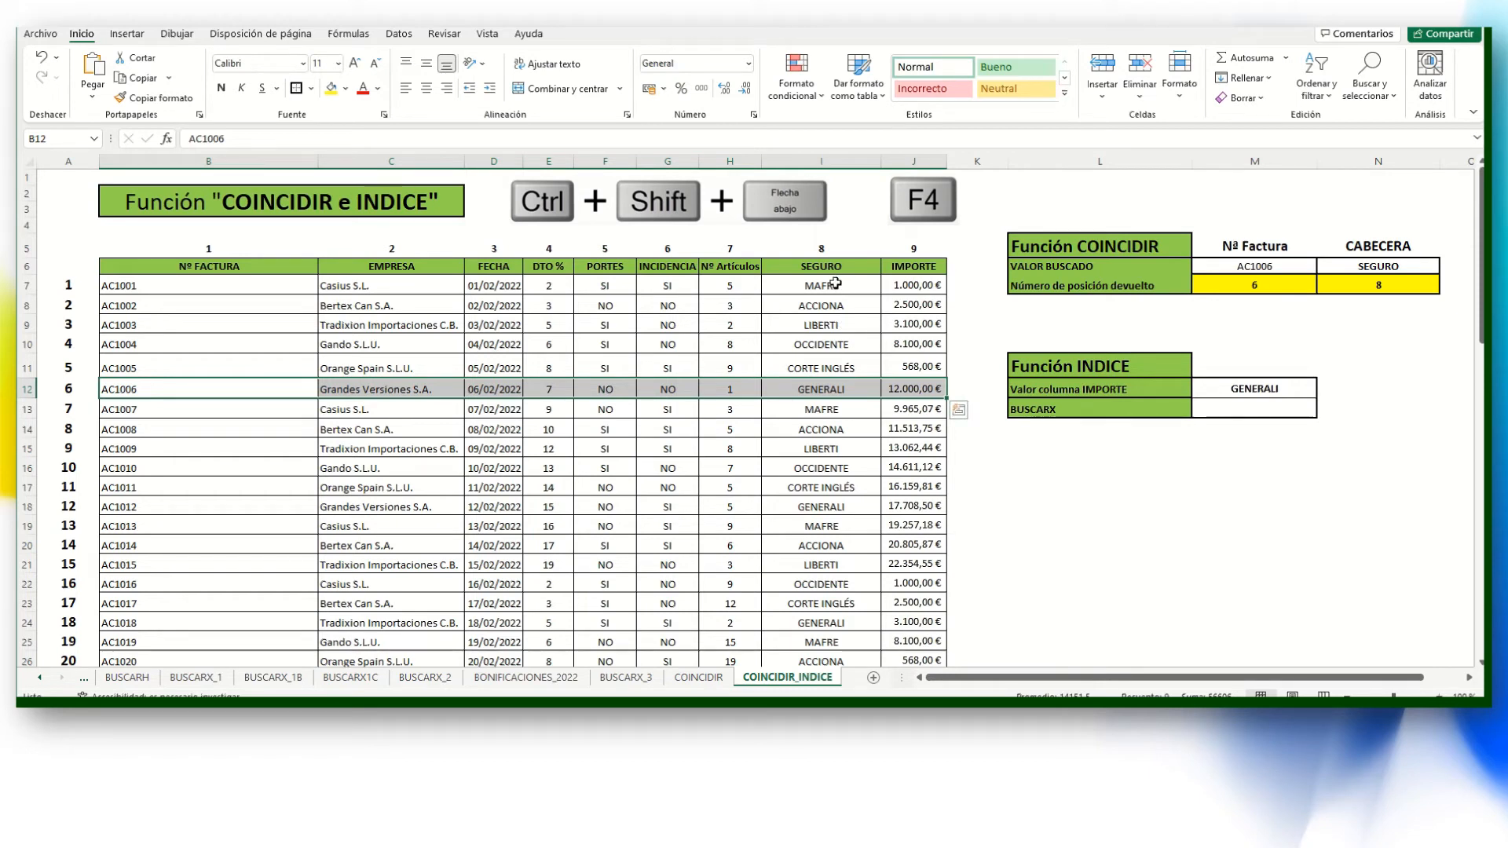
pyautogui.moveTo(834, 285); pyautogui.dragTo(827, 388)
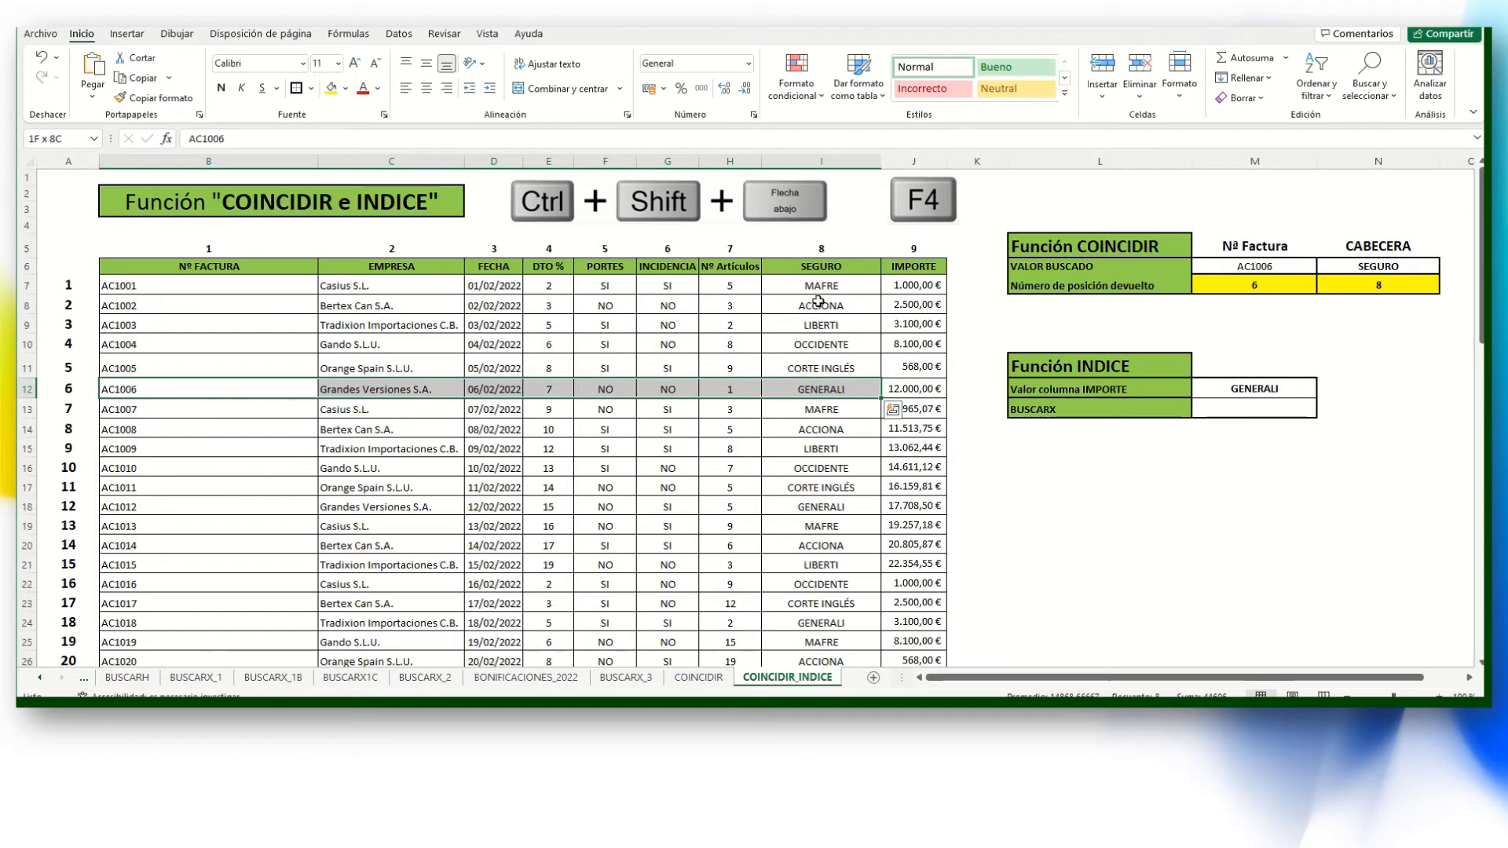
pyautogui.moveTo(824, 280); pyautogui.dragTo(818, 388)
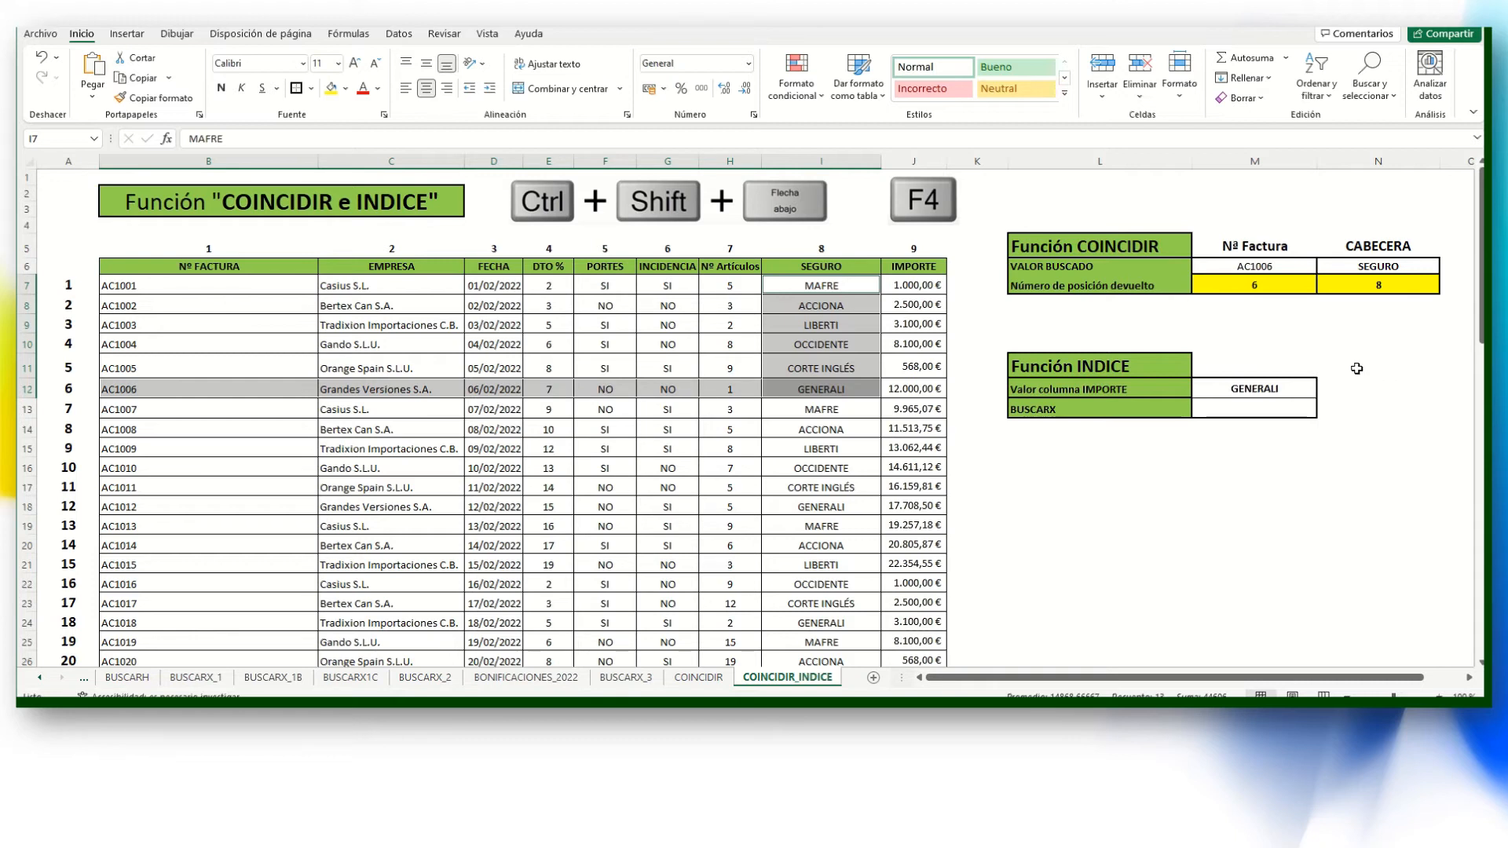
# Start a BUSCARX formula in M13 with M6 as the lookup value and the invoice column B7:B69 as the lookup array.
pyautogui.click(1038, 414)
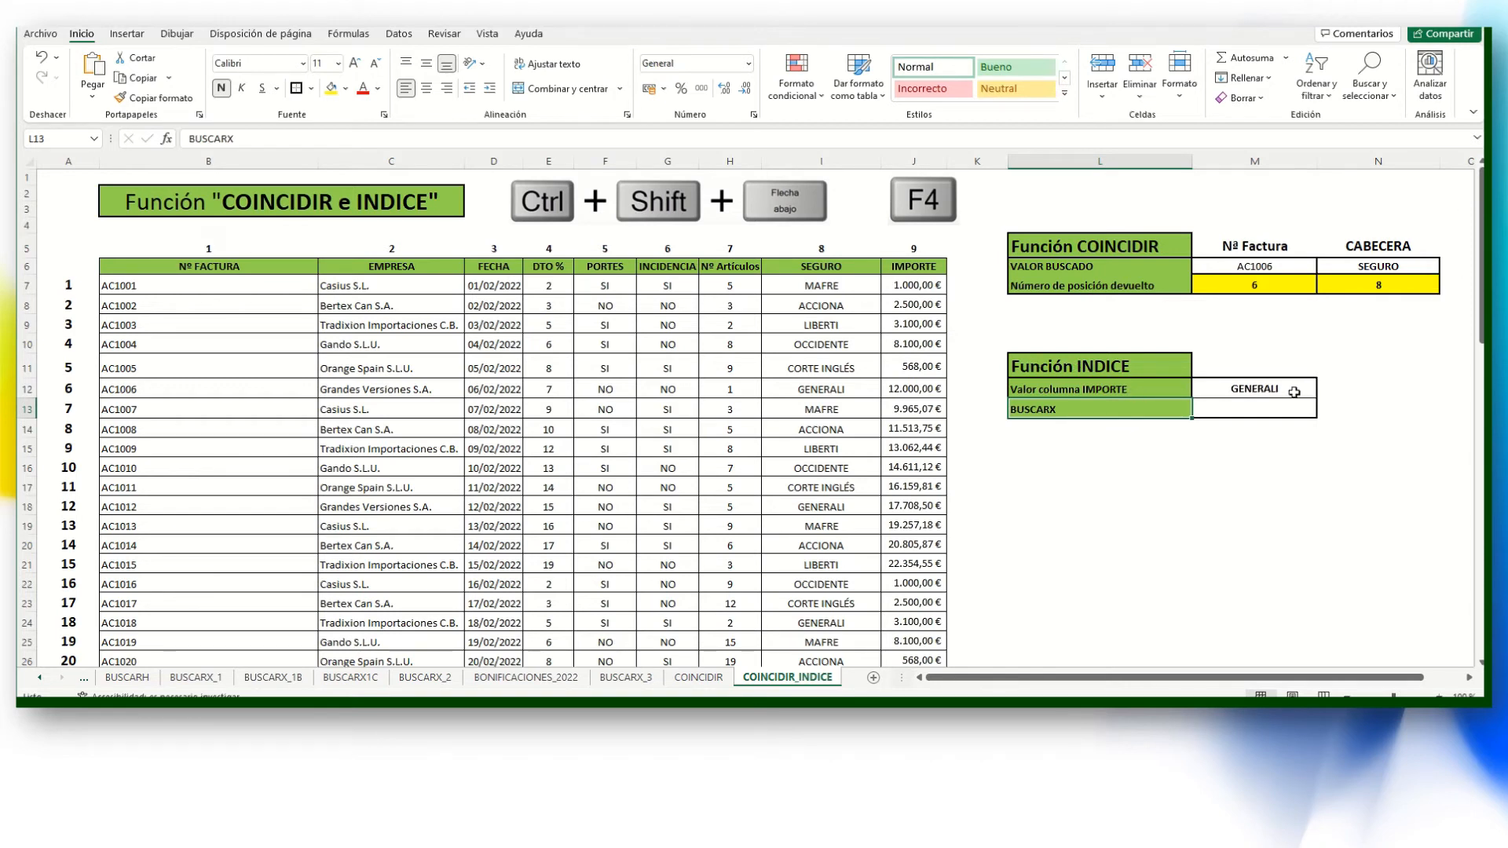
pyautogui.click(1254, 411)
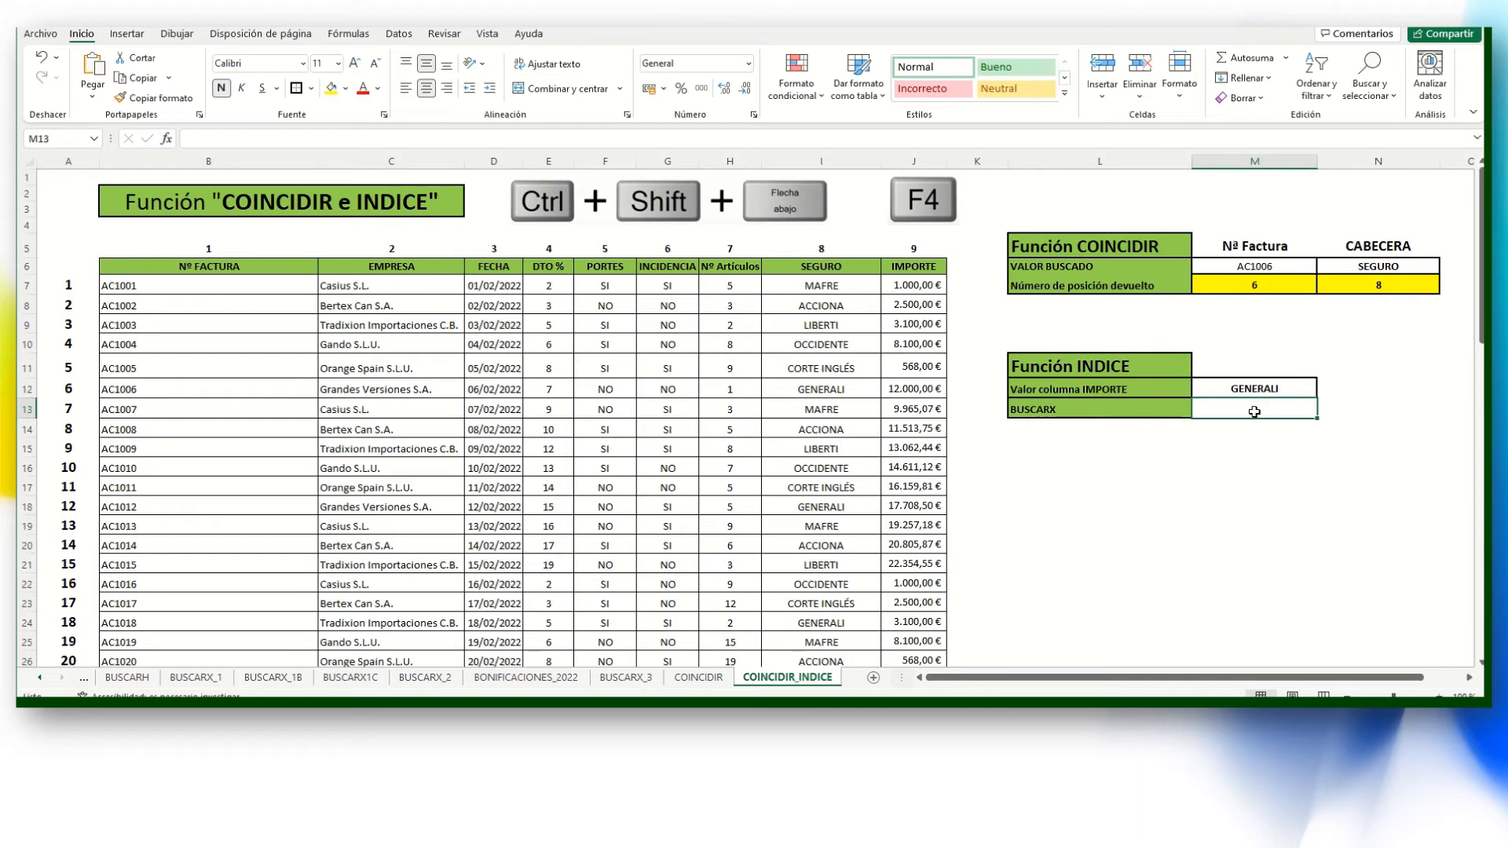
pyautogui.write('=BUSCARX')
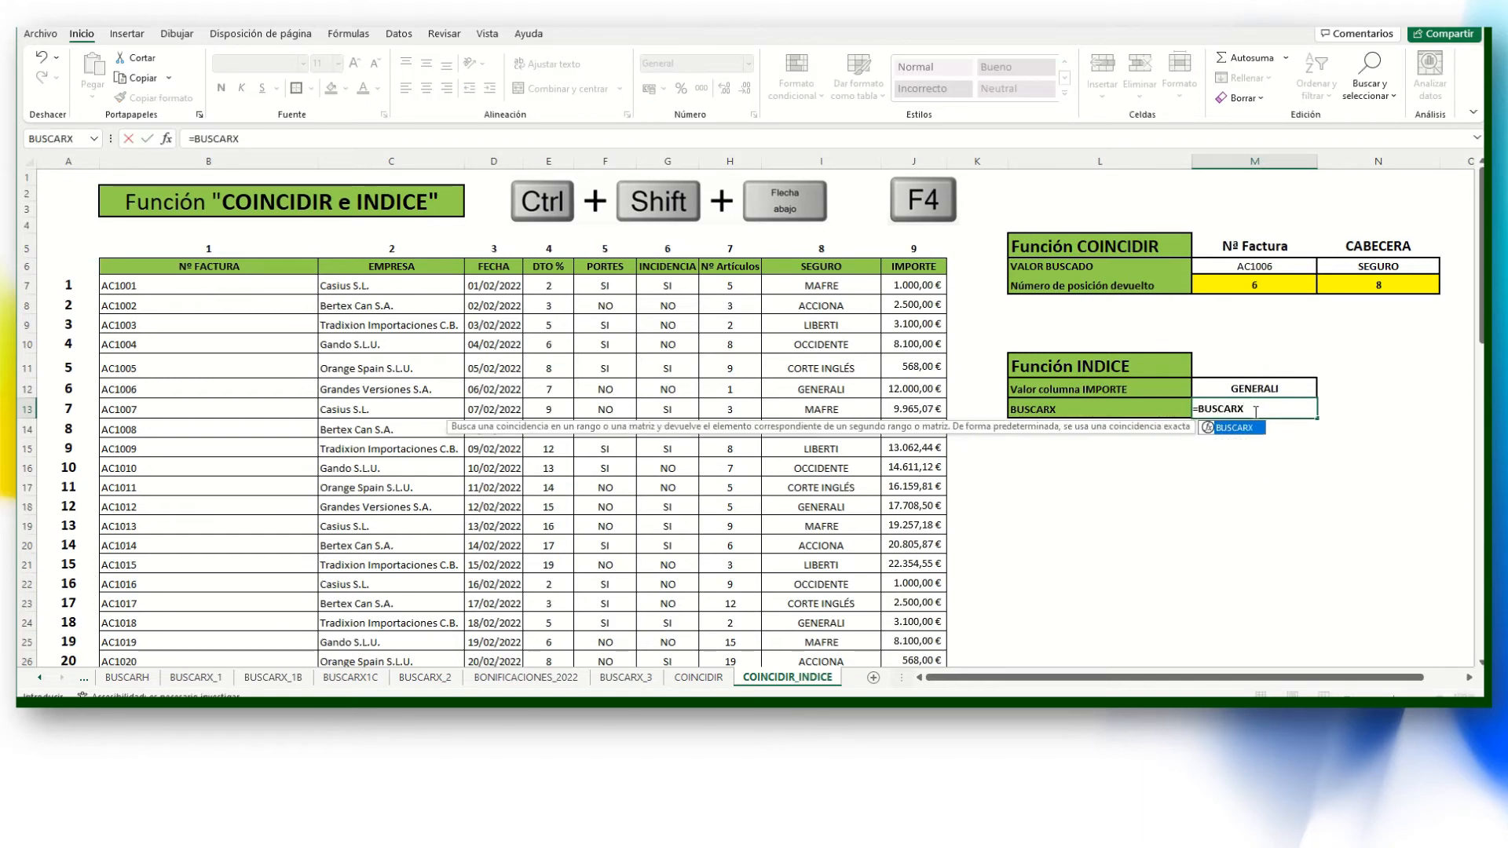
pyautogui.write('(')
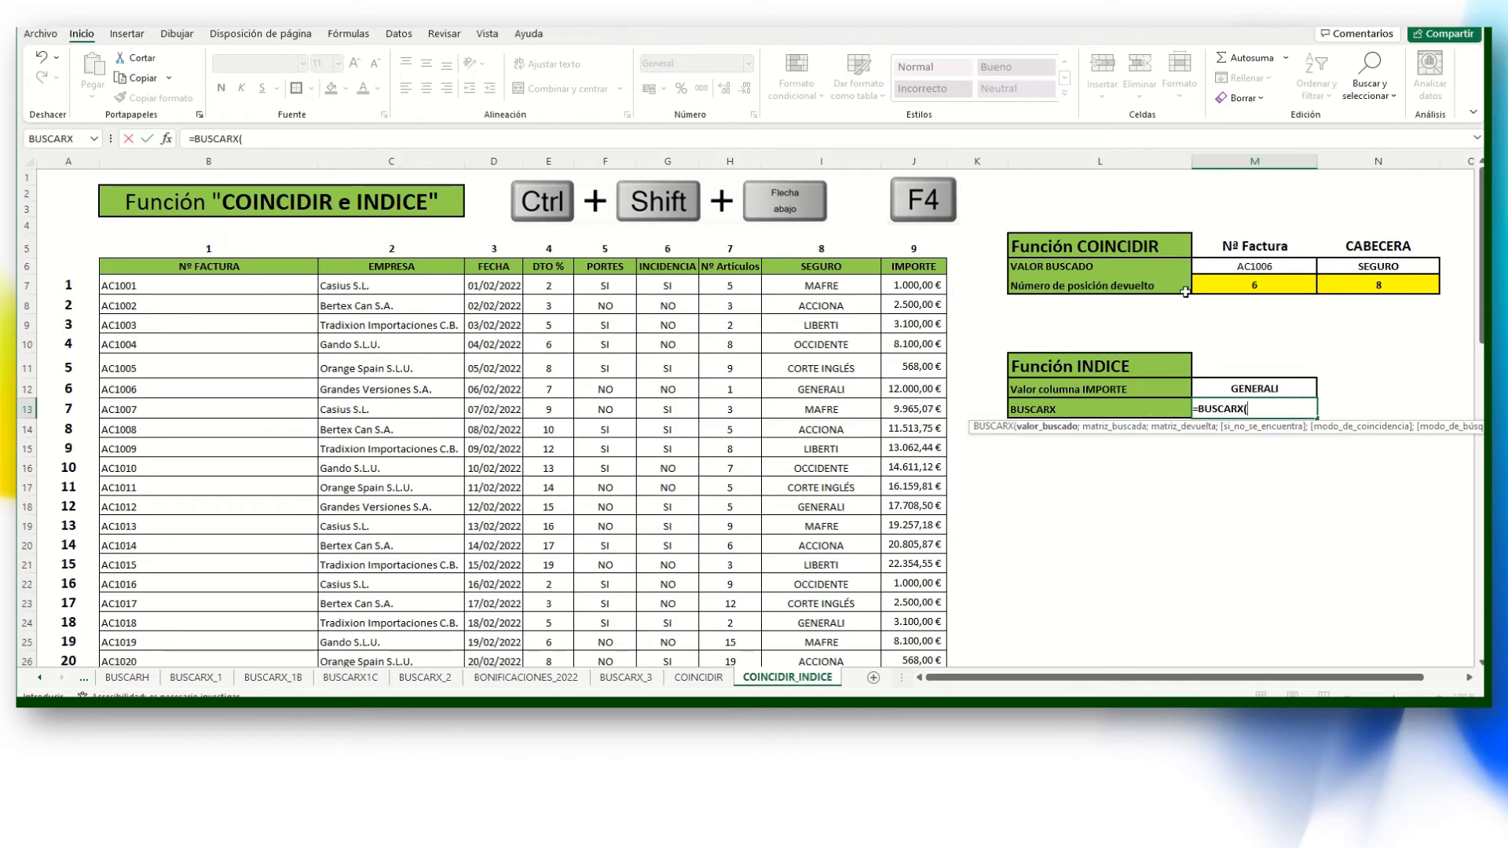
pyautogui.click(1255, 267)
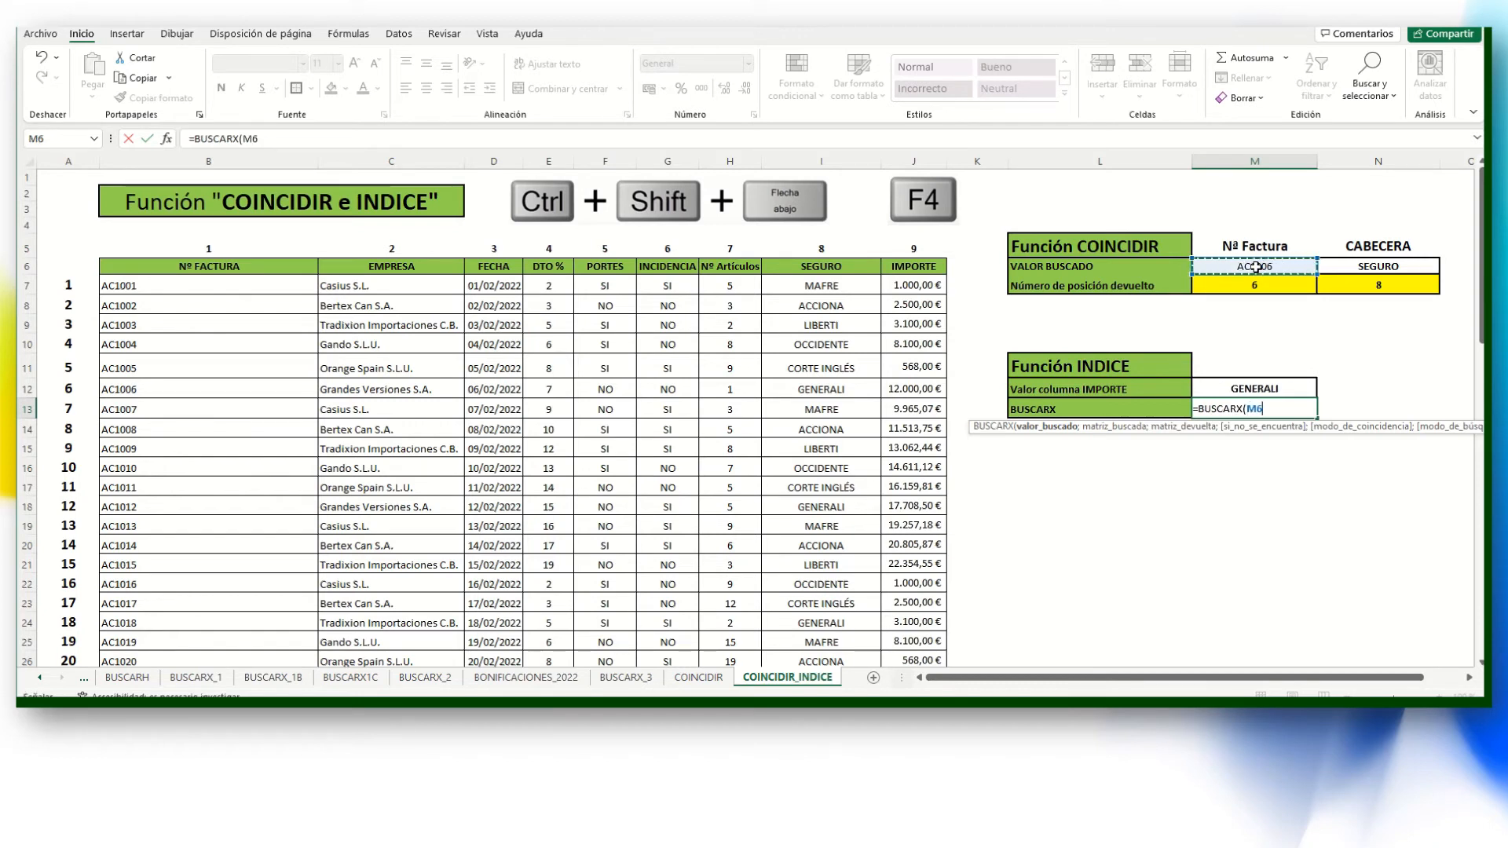
pyautogui.write(';')
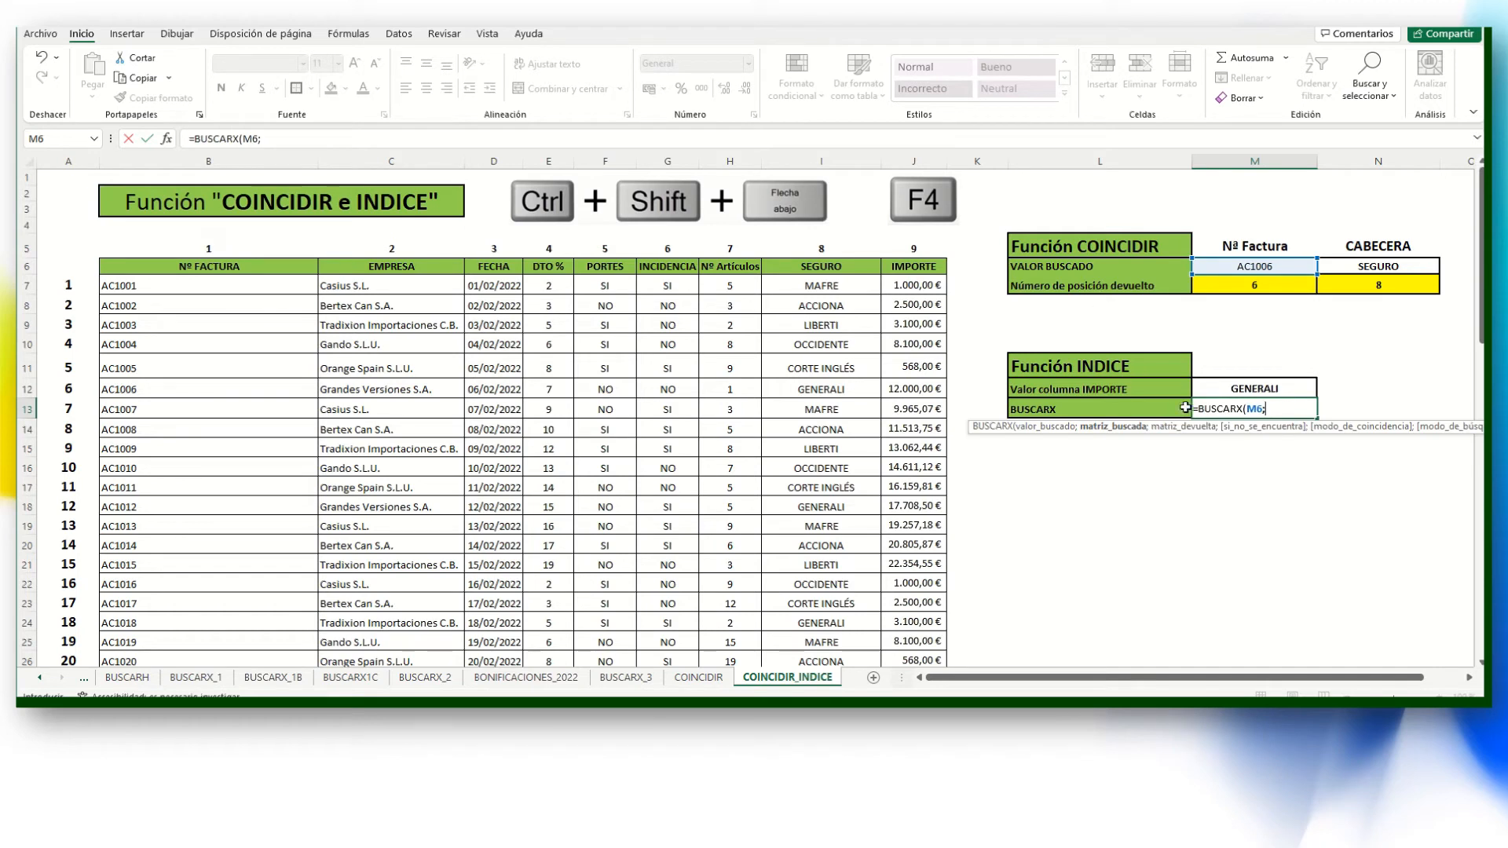
pyautogui.click(223, 286)
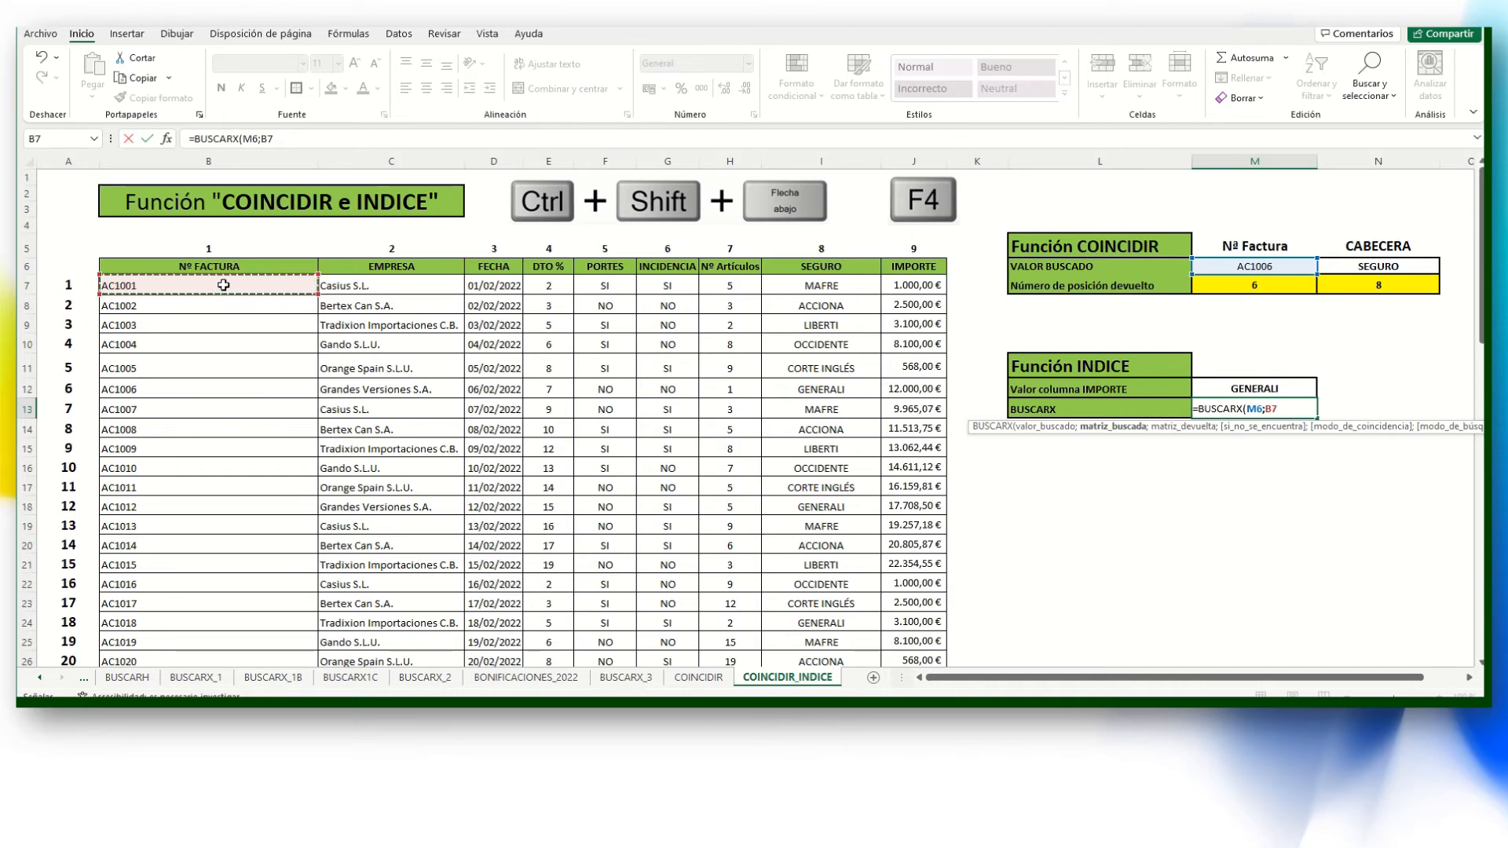
pyautogui.hotkey('ctrl', 'shift', 'Down')
pyautogui.scroll(15, 974, 343)
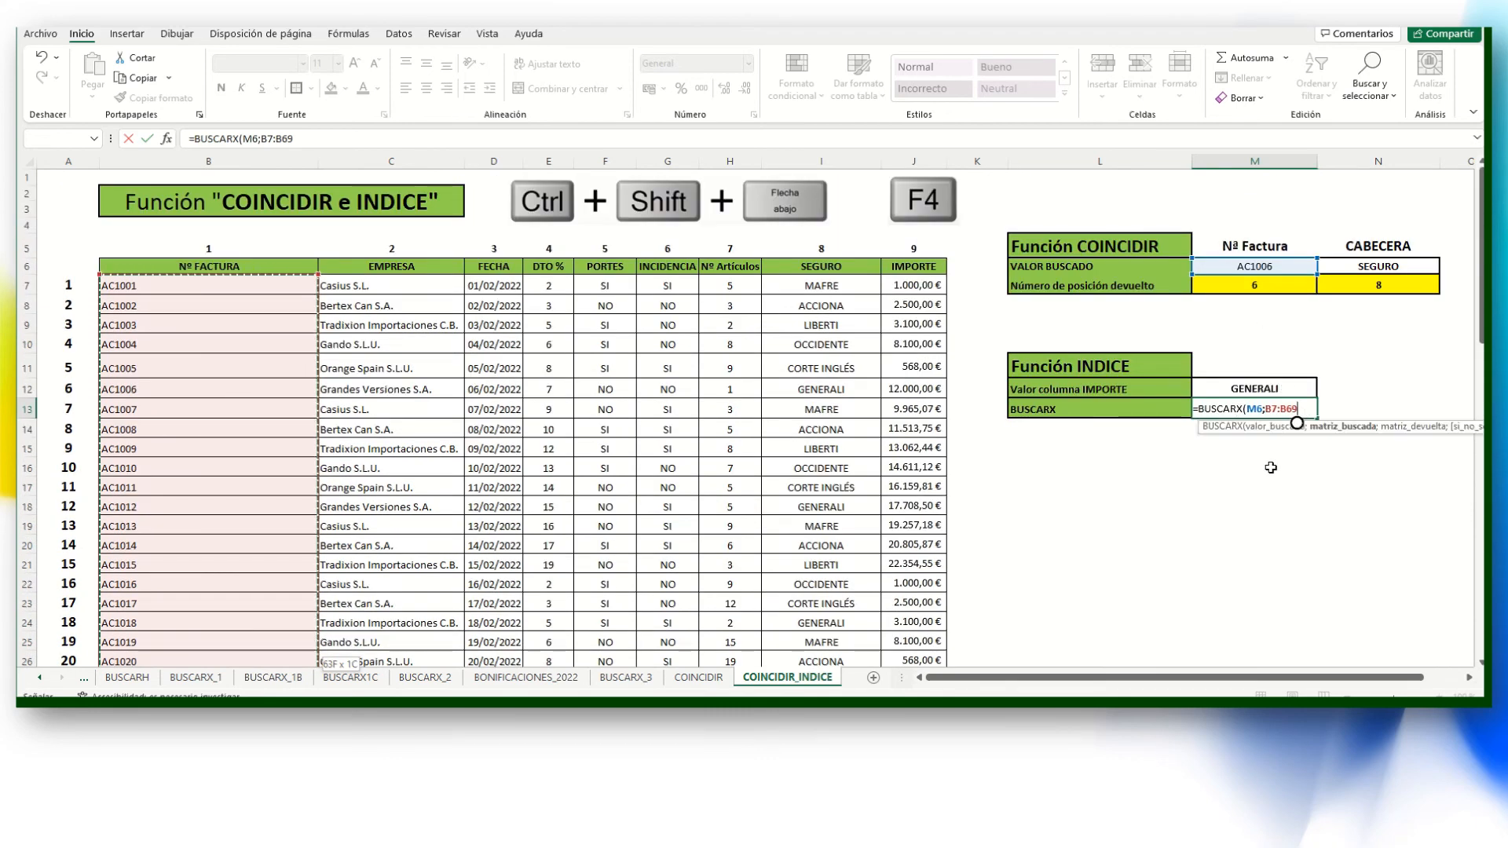
pyautogui.write(';')
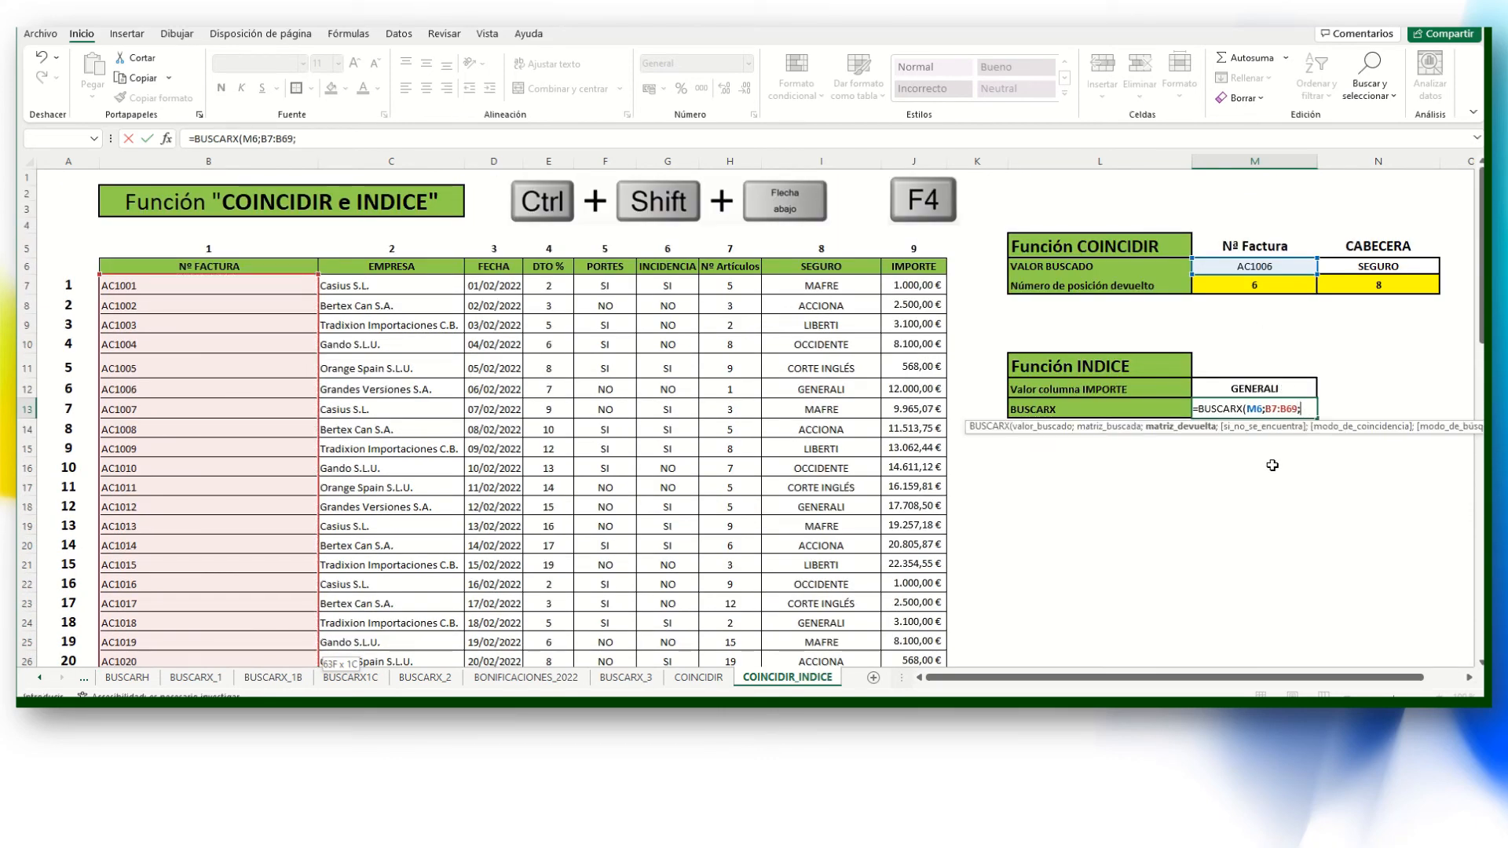
# Nest a second BUSCARX as the return array, looking up N6 in the header range C6:J6.
pyautogui.write('BUSCARX')
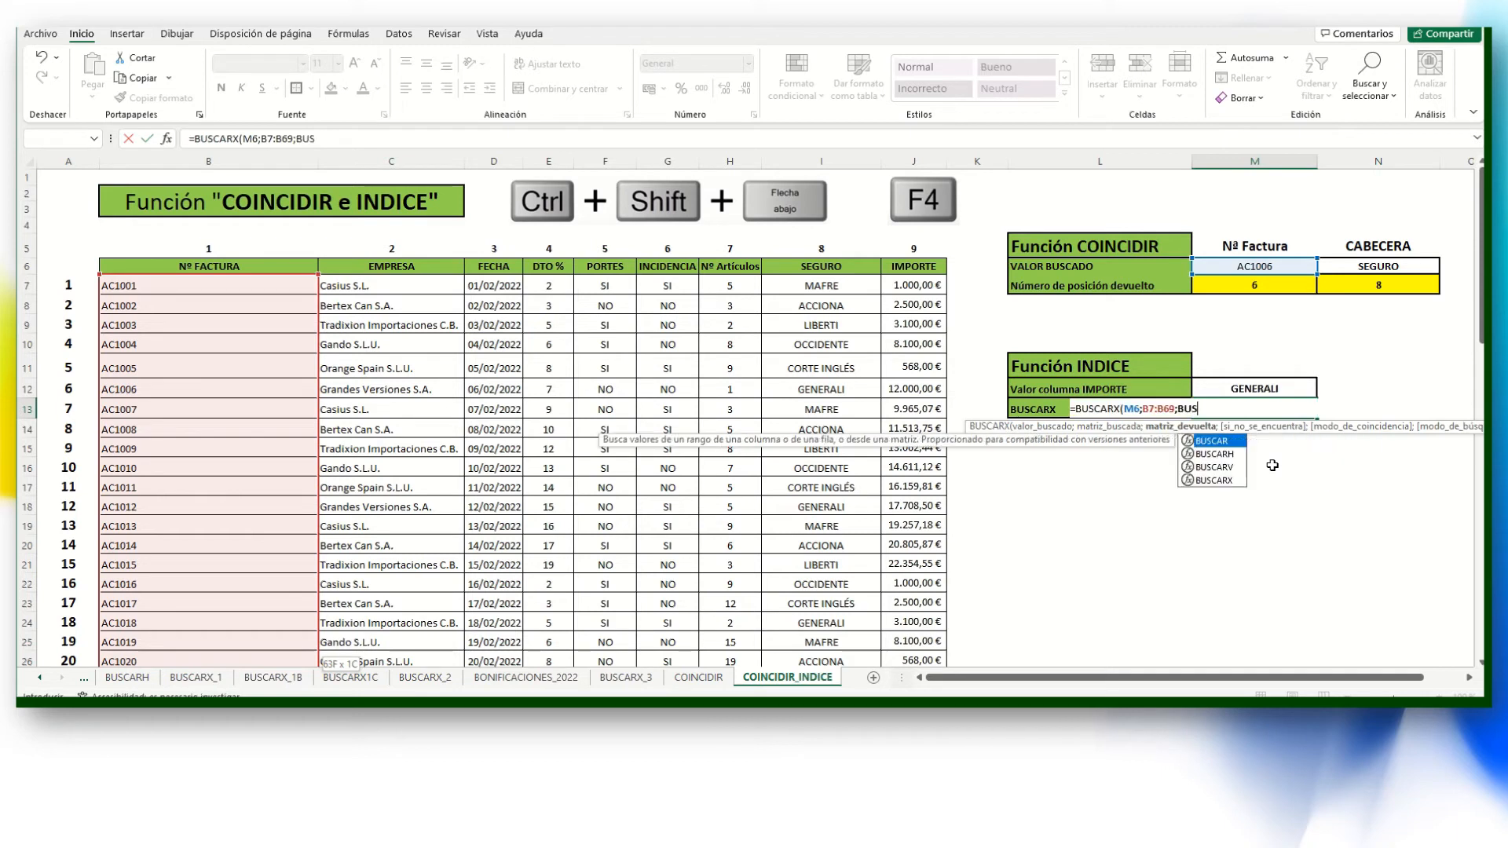
pyautogui.write('(')
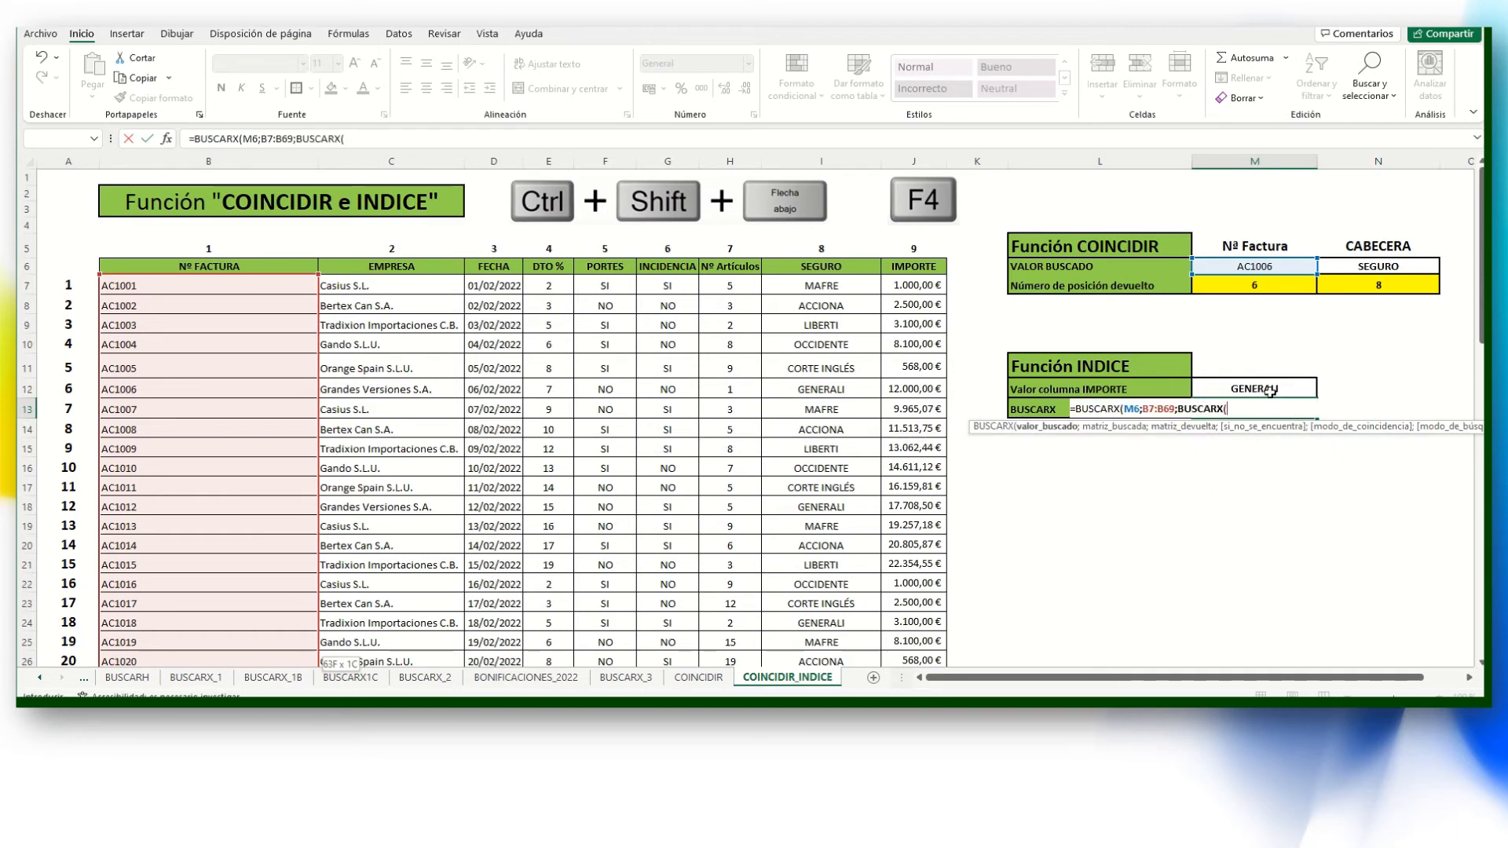
pyautogui.click(1390, 265)
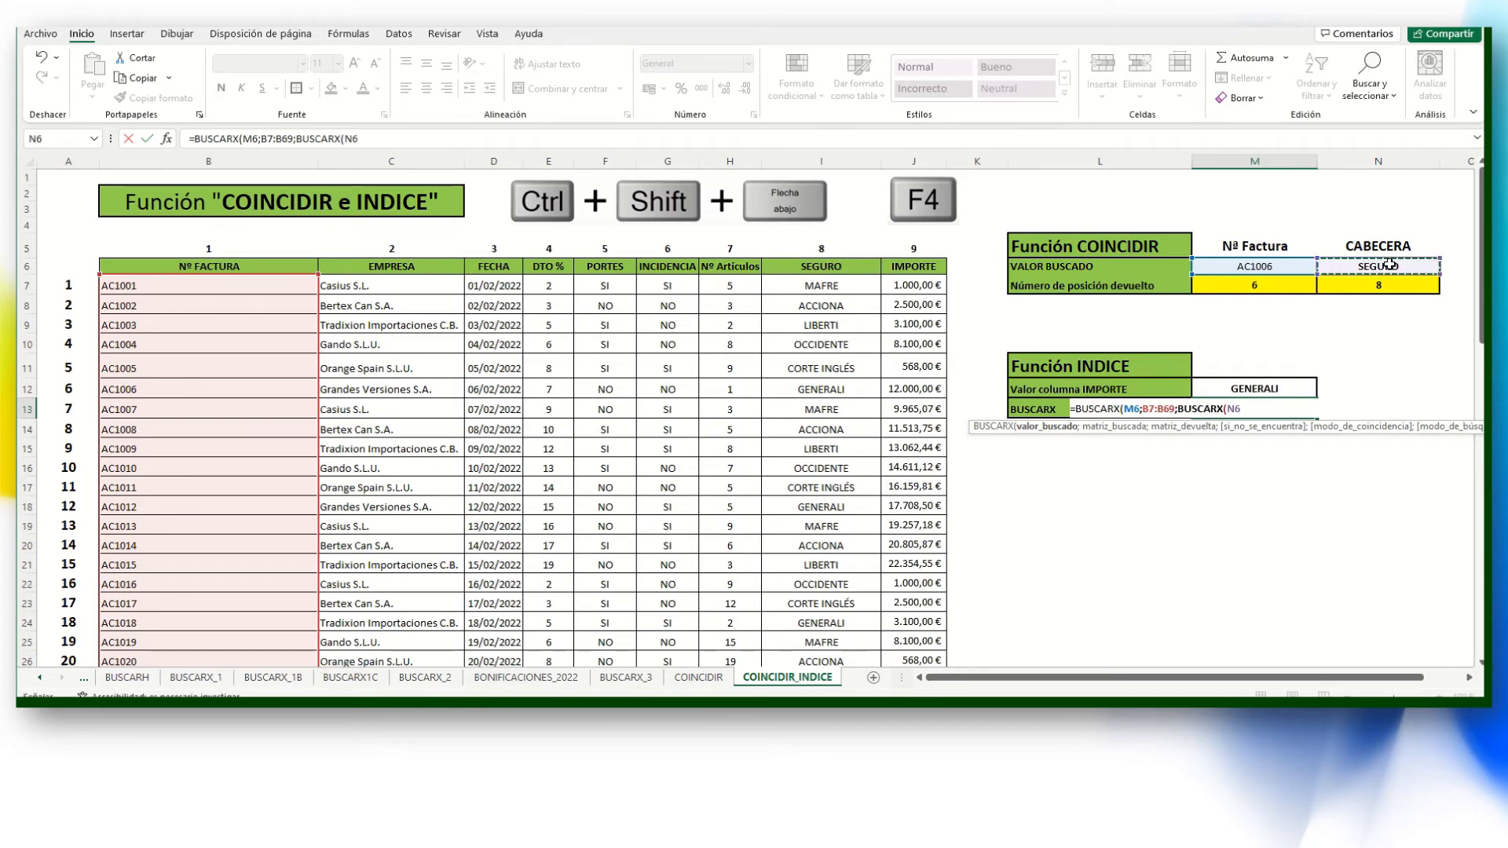
pyautogui.write(';')
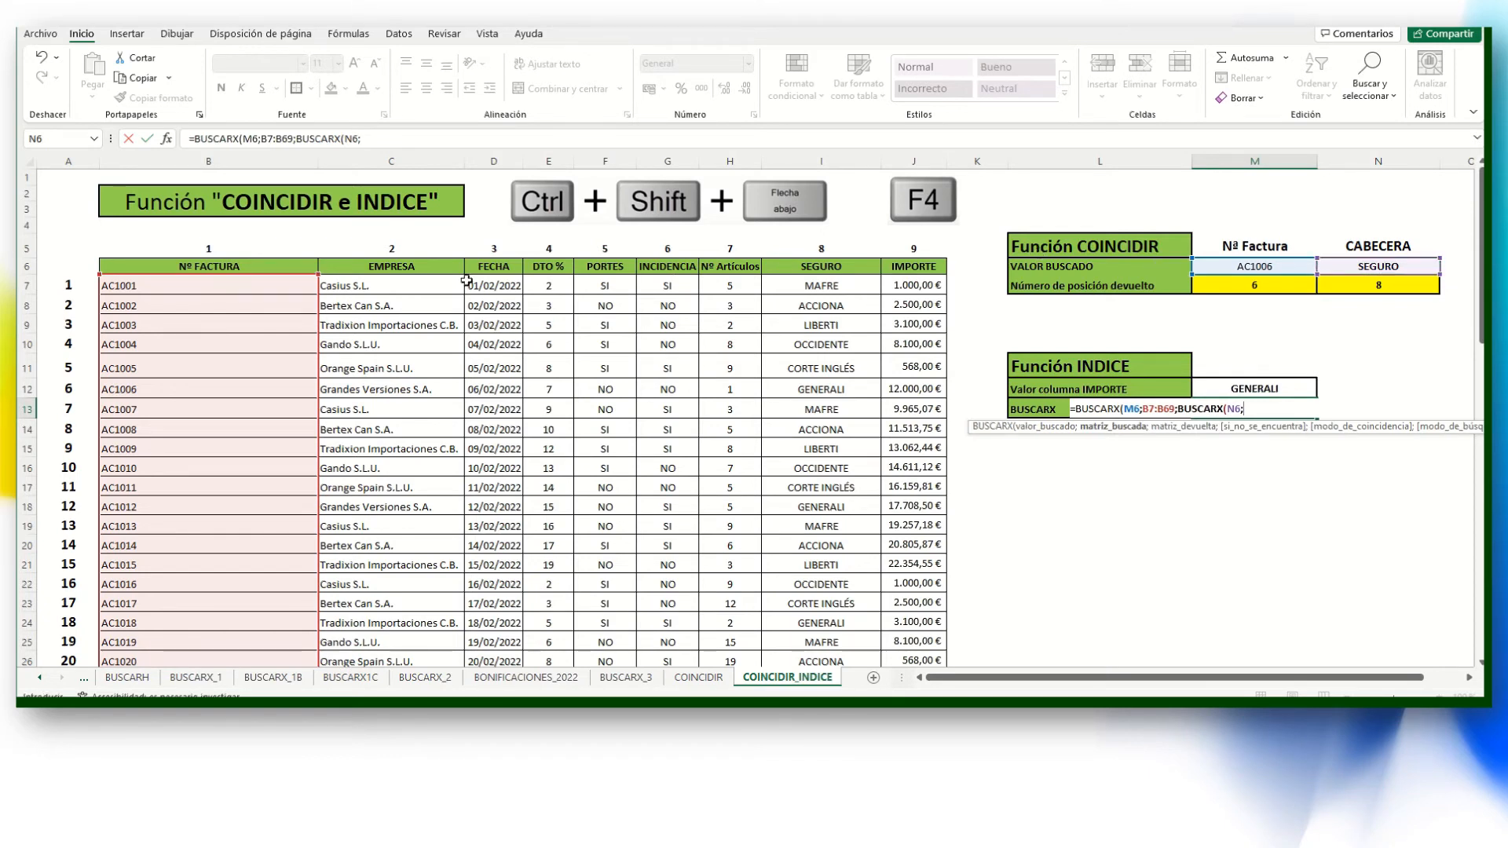
pyautogui.moveTo(367, 268); pyautogui.dragTo(905, 268)
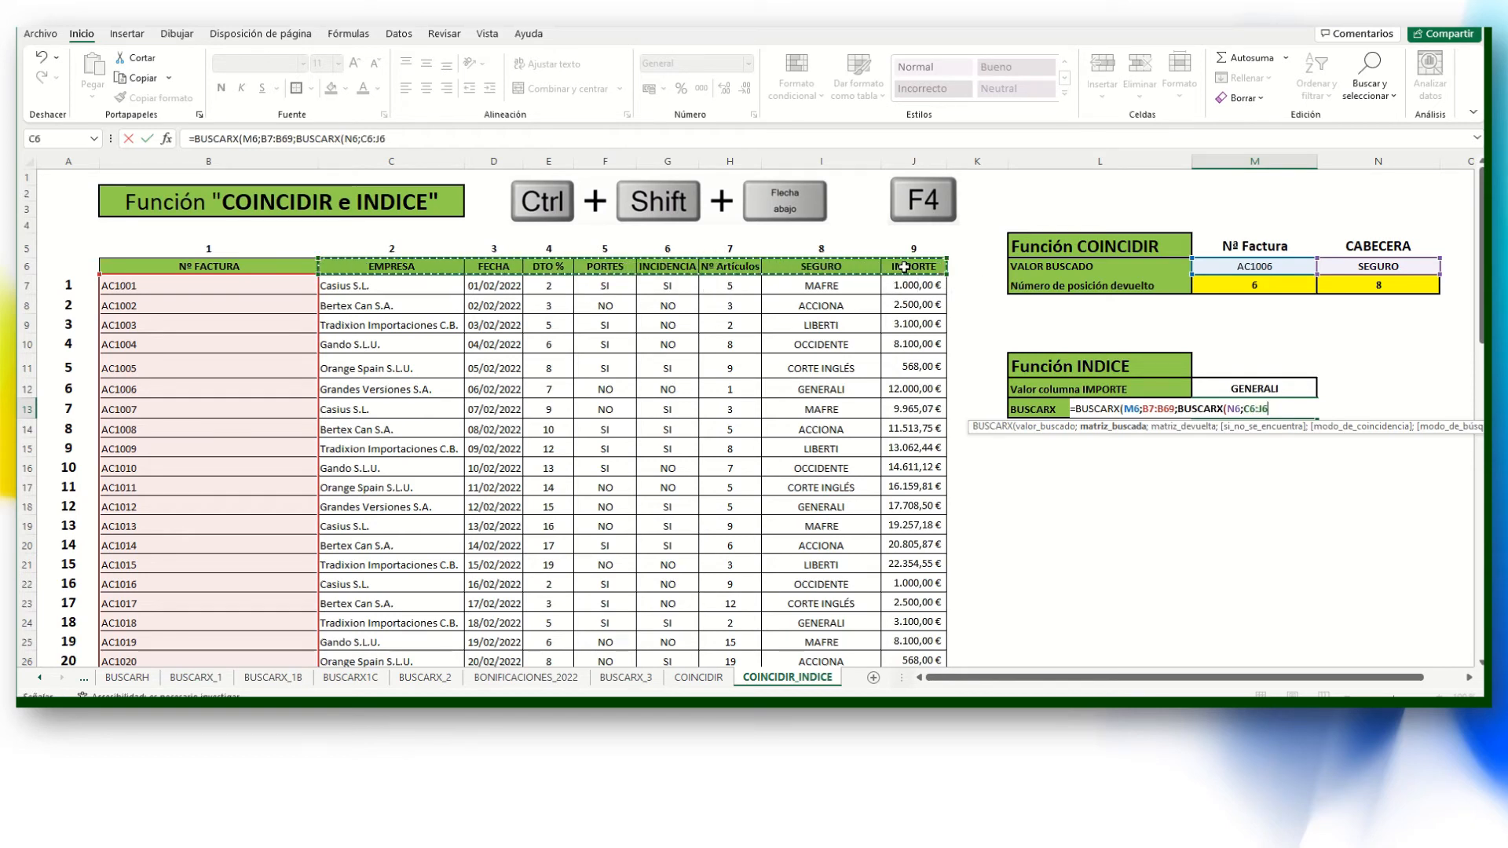
# Finish the nested BUSCARX formula in M13 with C7:J69 as the inner return array and enter it.
pyautogui.write(';')
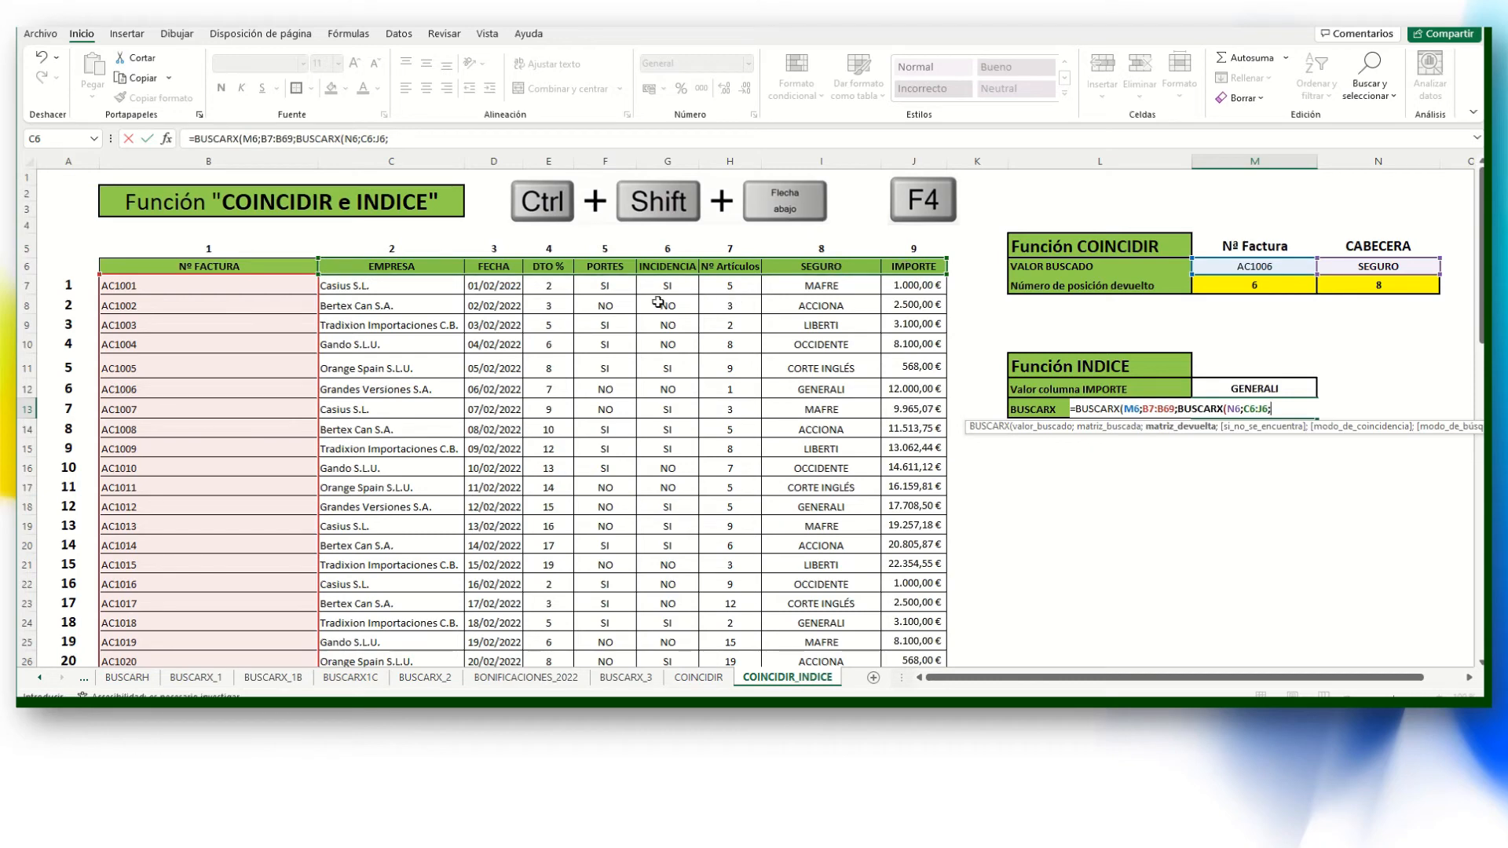
pyautogui.moveTo(352, 289); pyautogui.dragTo(730, 567)
pyautogui.moveTo(746, 624); pyautogui.dragTo(915, 625)
pyautogui.scroll(2, 1242, 259)
pyautogui.scroll(13, 1242, 259)
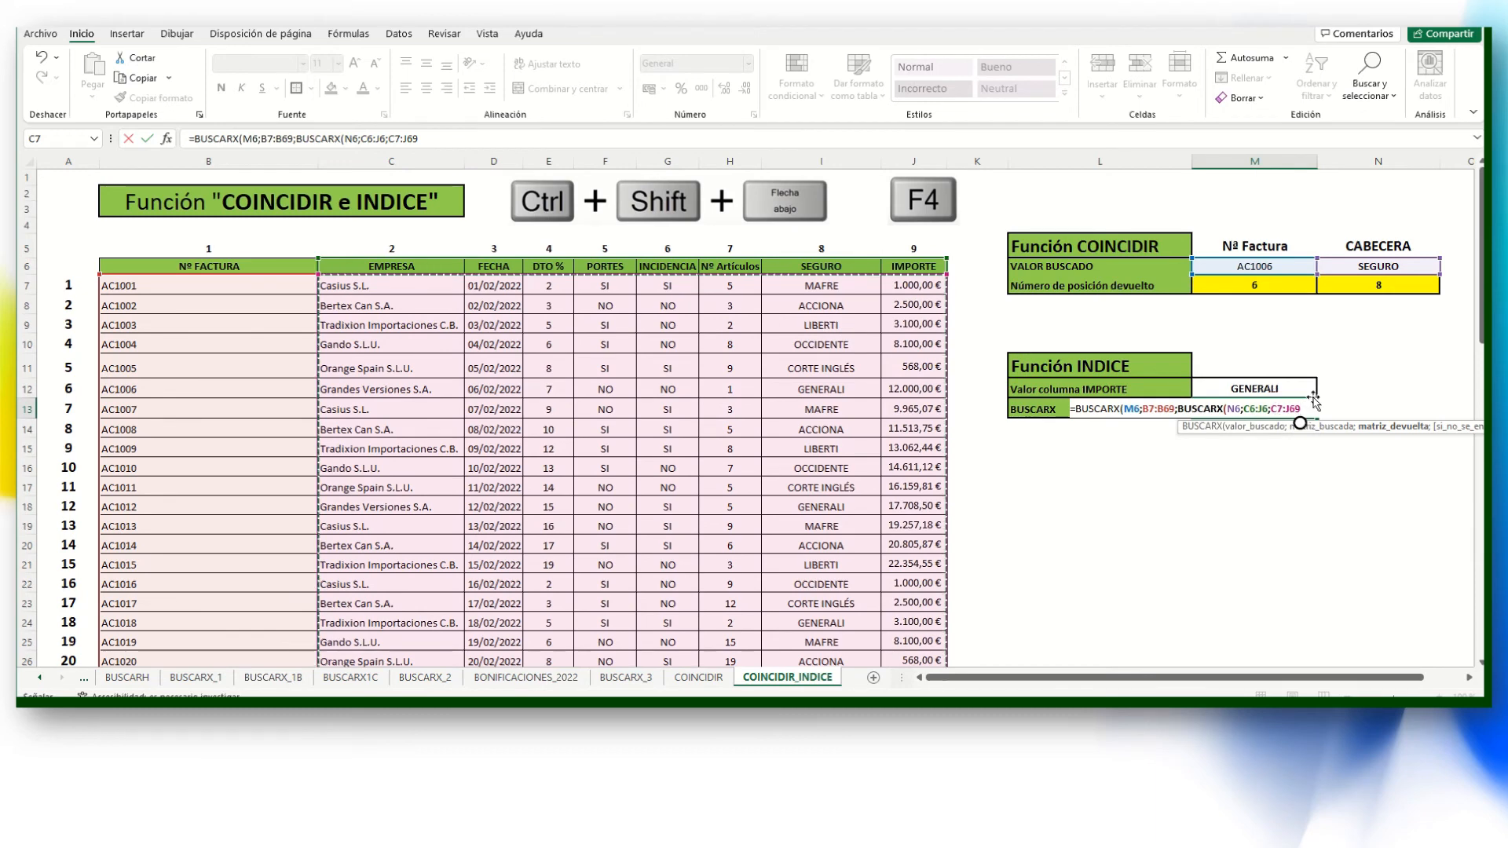
pyautogui.write(')')
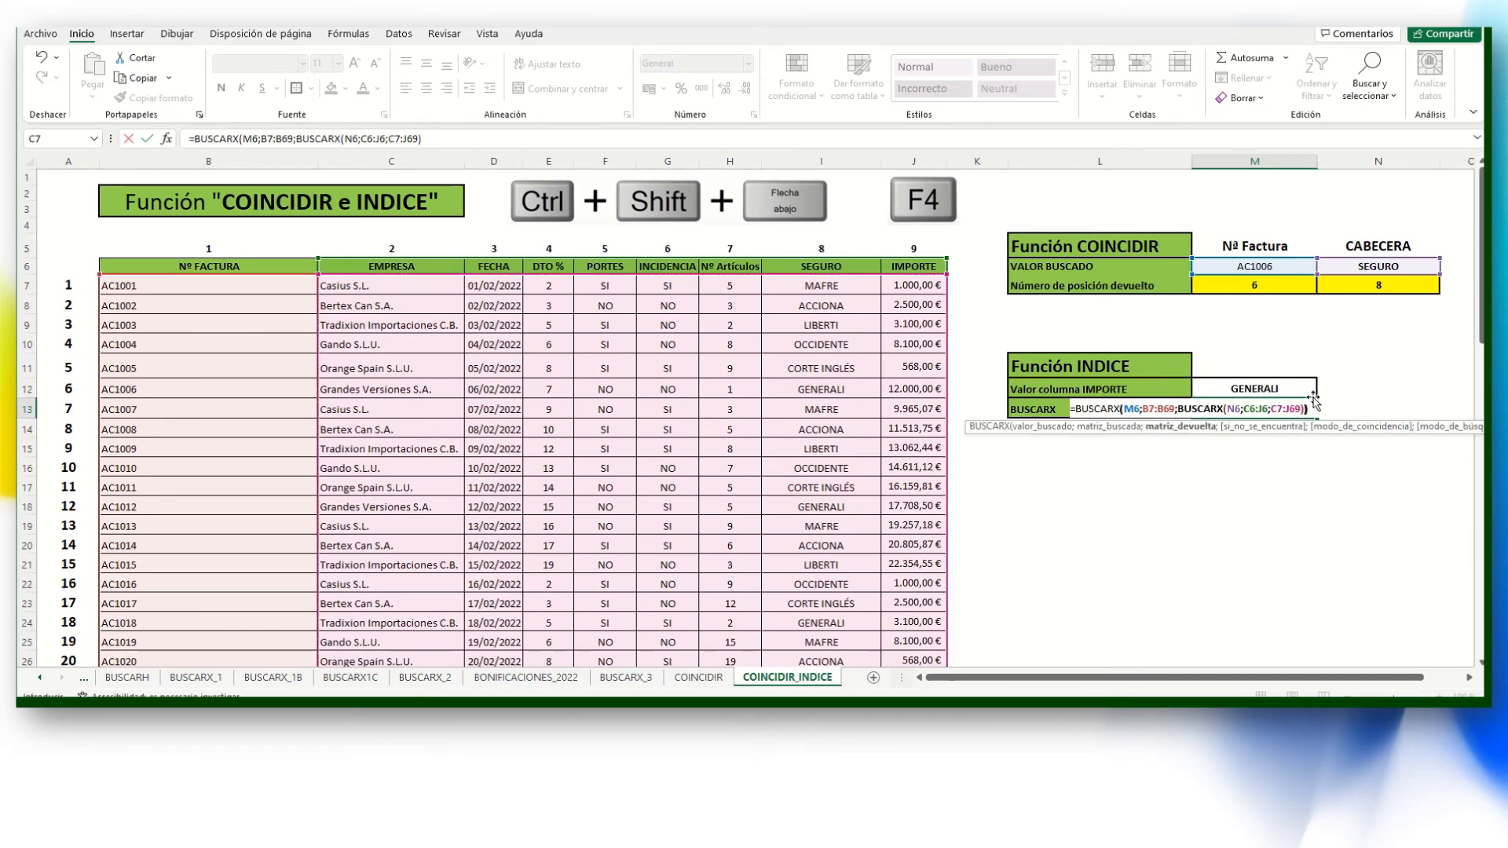
pyautogui.write(')')
pyautogui.press('Return')
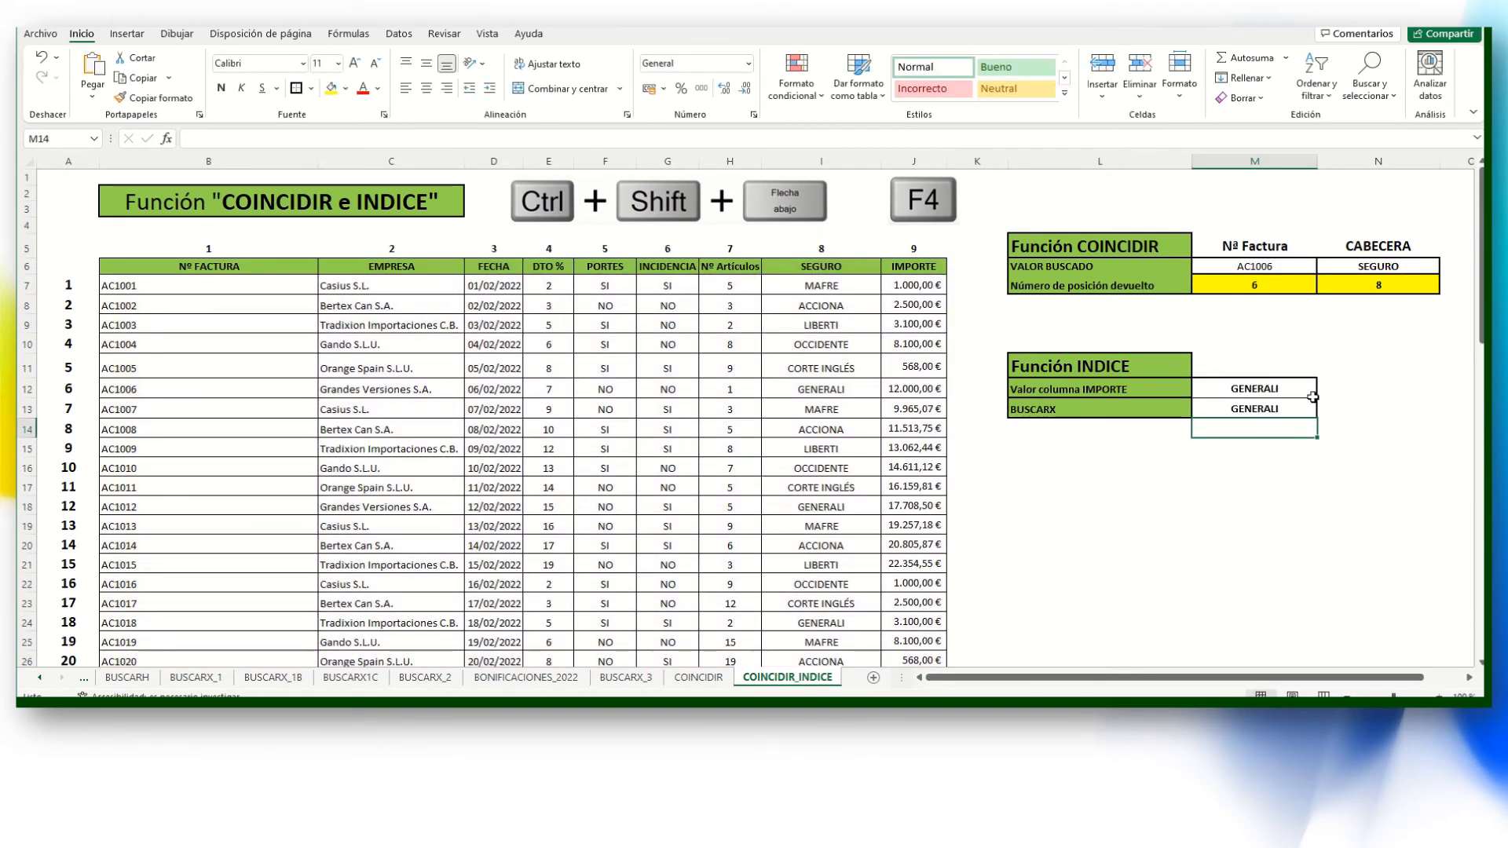
pyautogui.click(1266, 408)
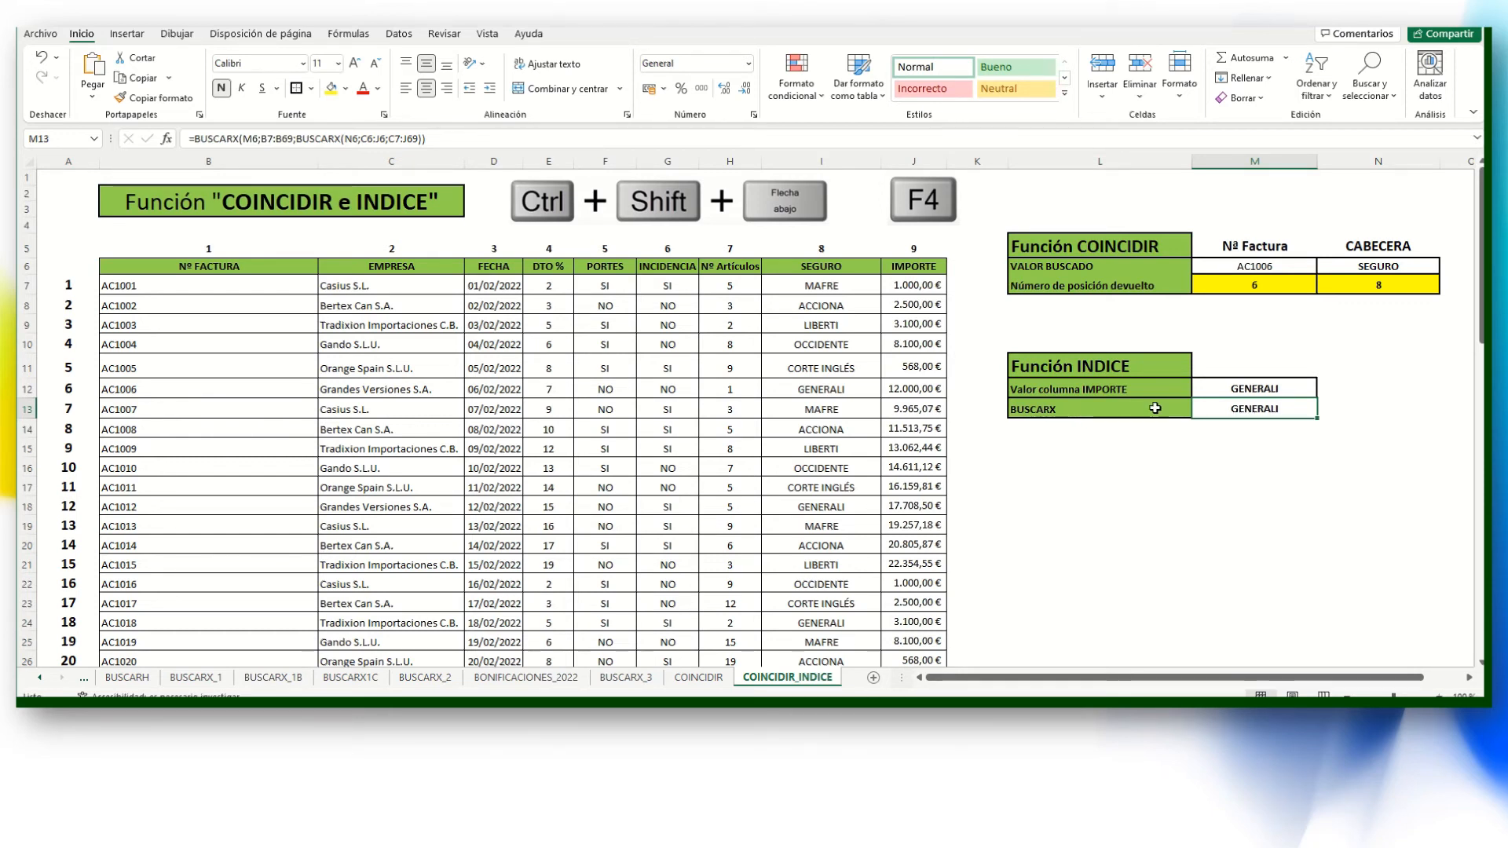
# Set the Nº Factura lookup value in M6 to AC1001.
pyautogui.click(1261, 270)
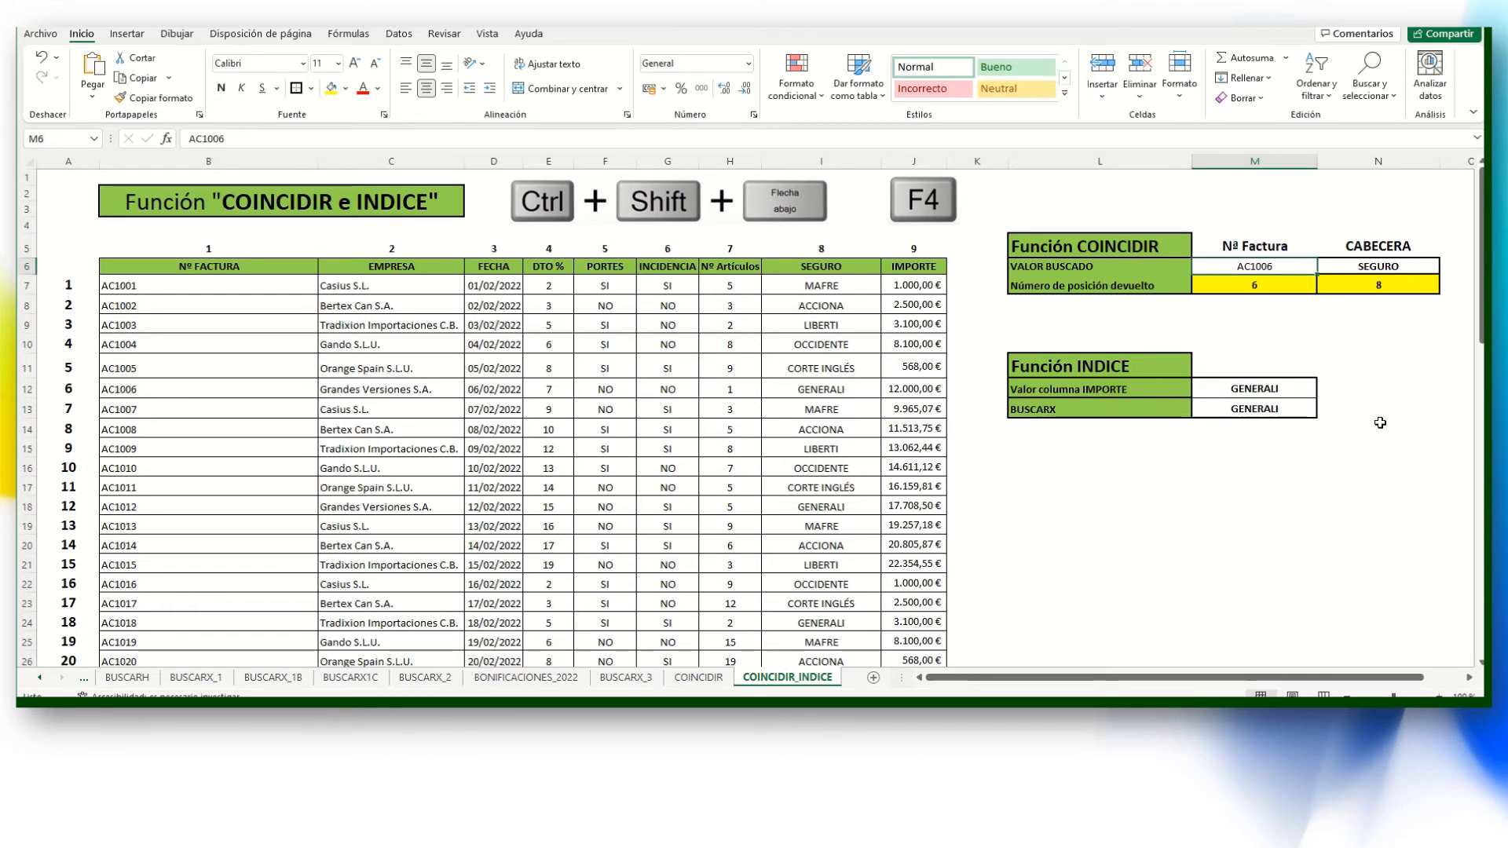
pyautogui.write('AC1001')
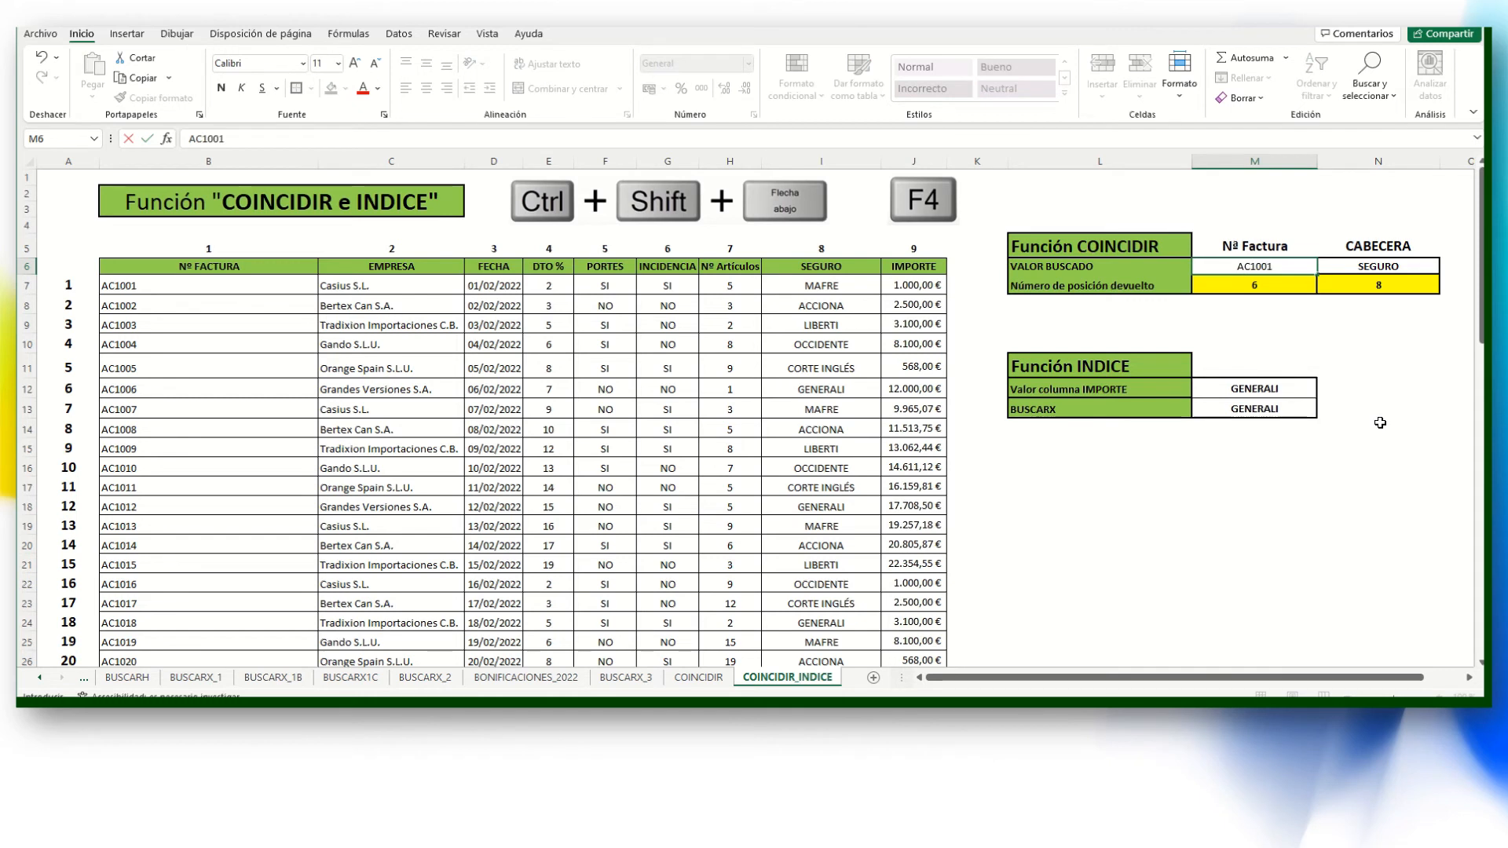
pyautogui.press('Return')
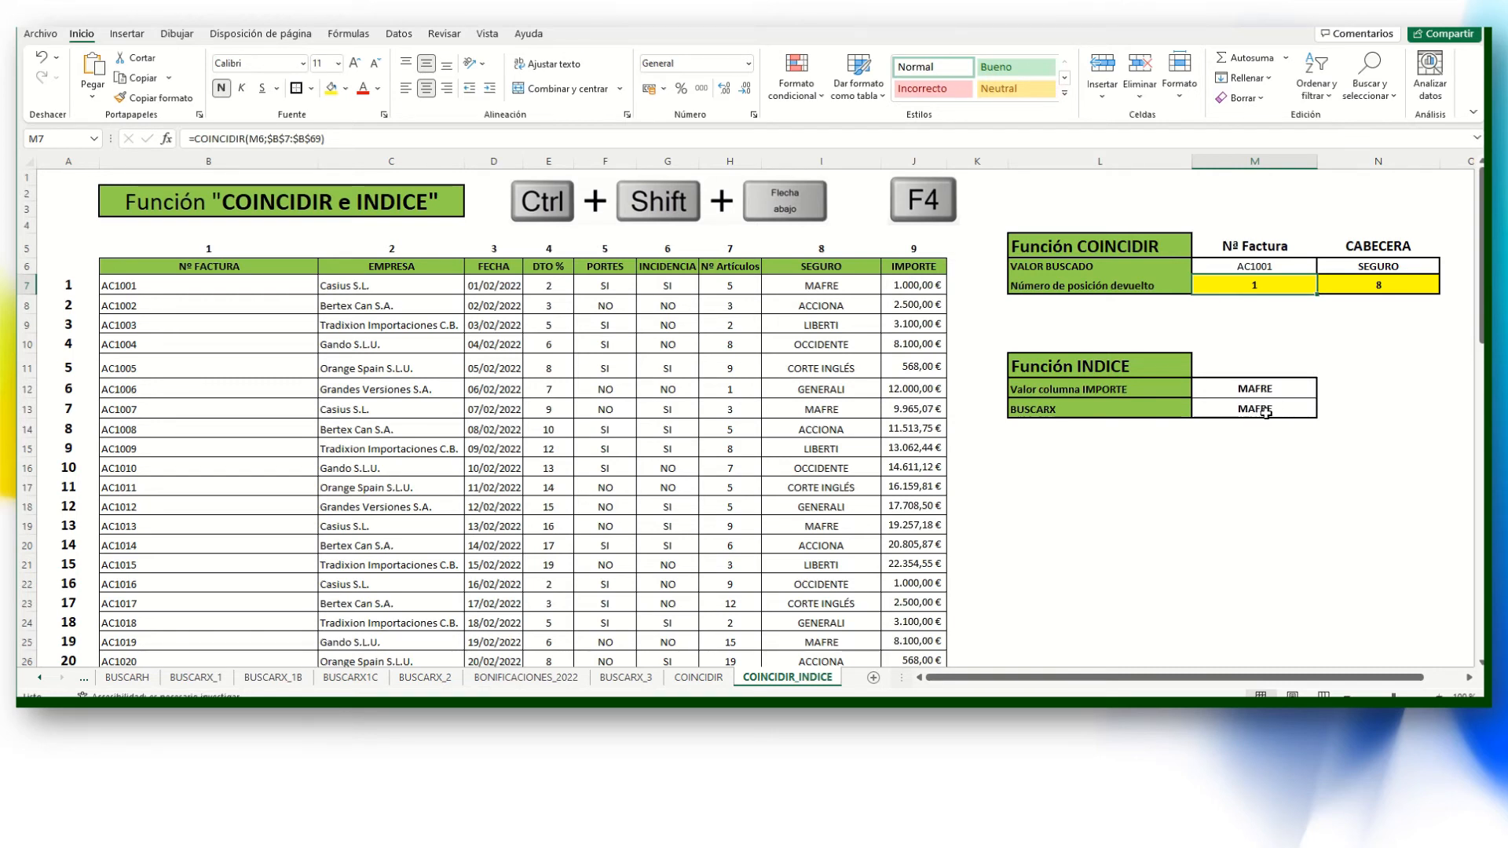
# Compare the invoice and header lookup values in M6 and N6 that drive the INDICE and BUSCARX results.
pyautogui.click(1268, 269)
pyautogui.click(1349, 269)
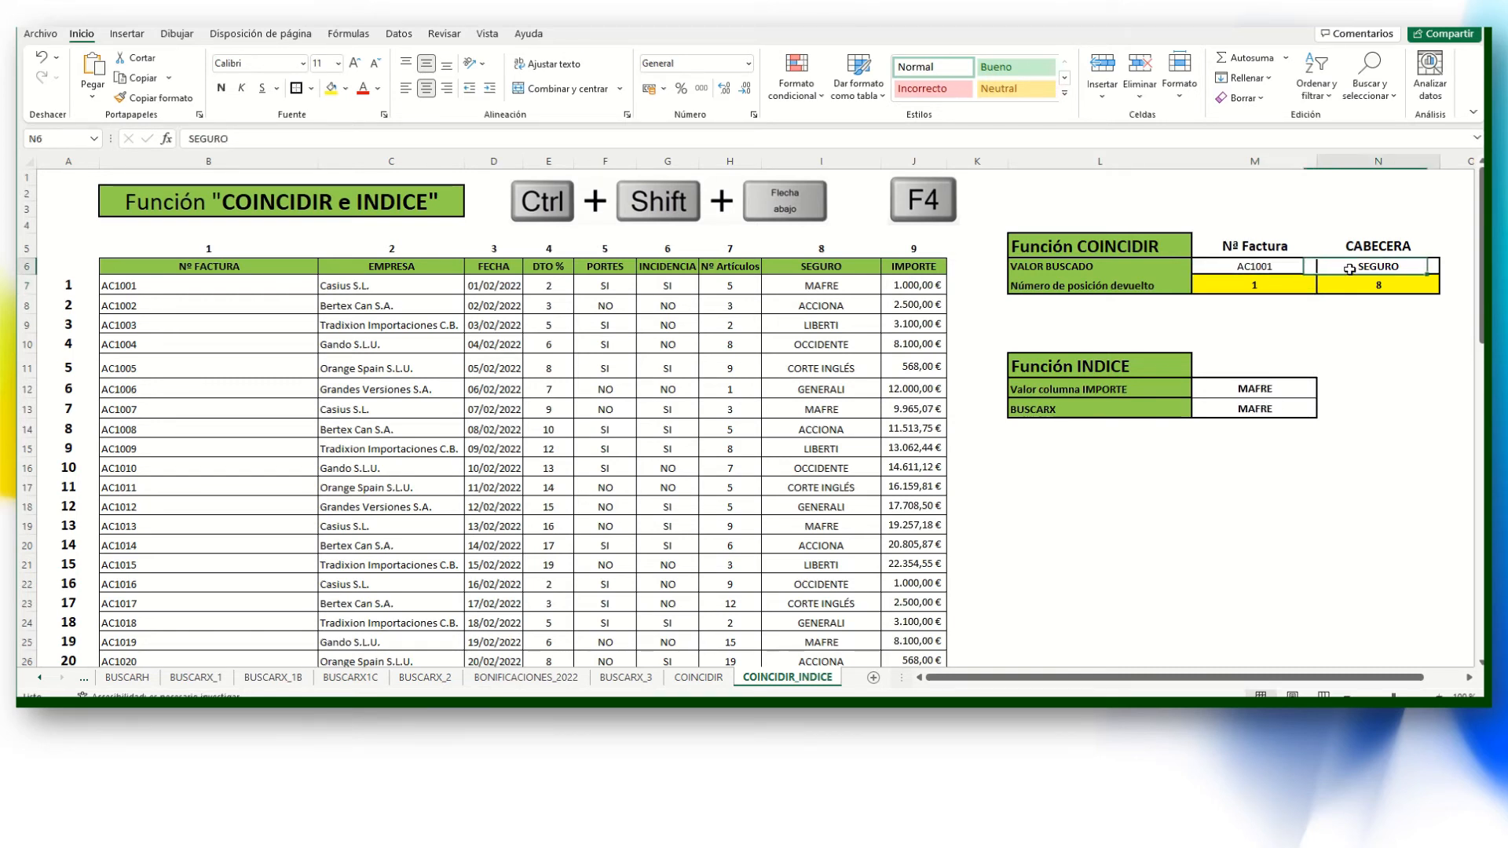
pyautogui.click(1288, 270)
pyautogui.click(1353, 267)
pyautogui.click(1283, 268)
pyautogui.click(1354, 267)
pyautogui.click(1277, 268)
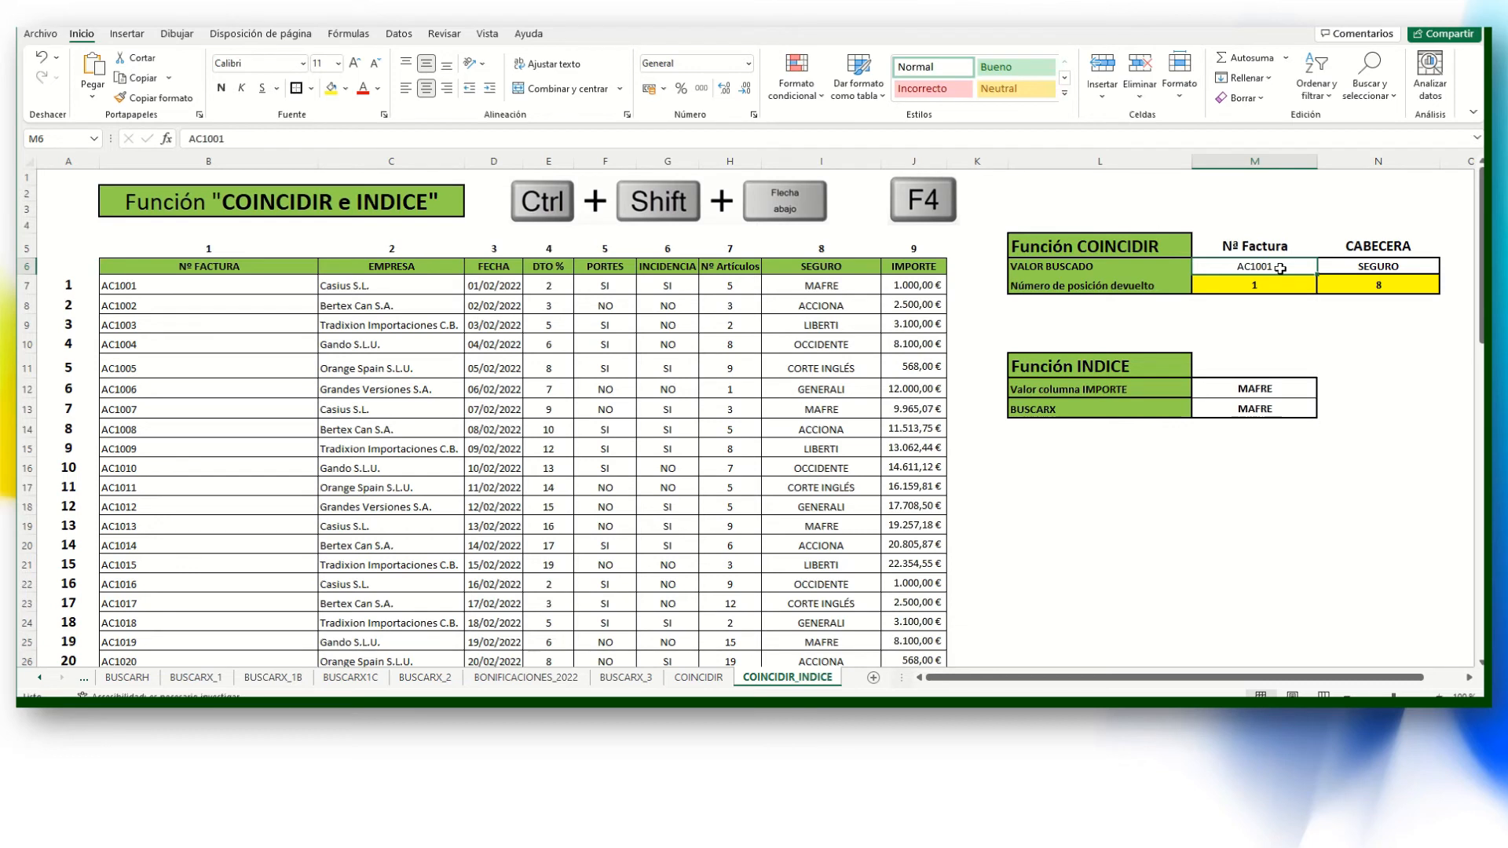
pyautogui.click(1371, 269)
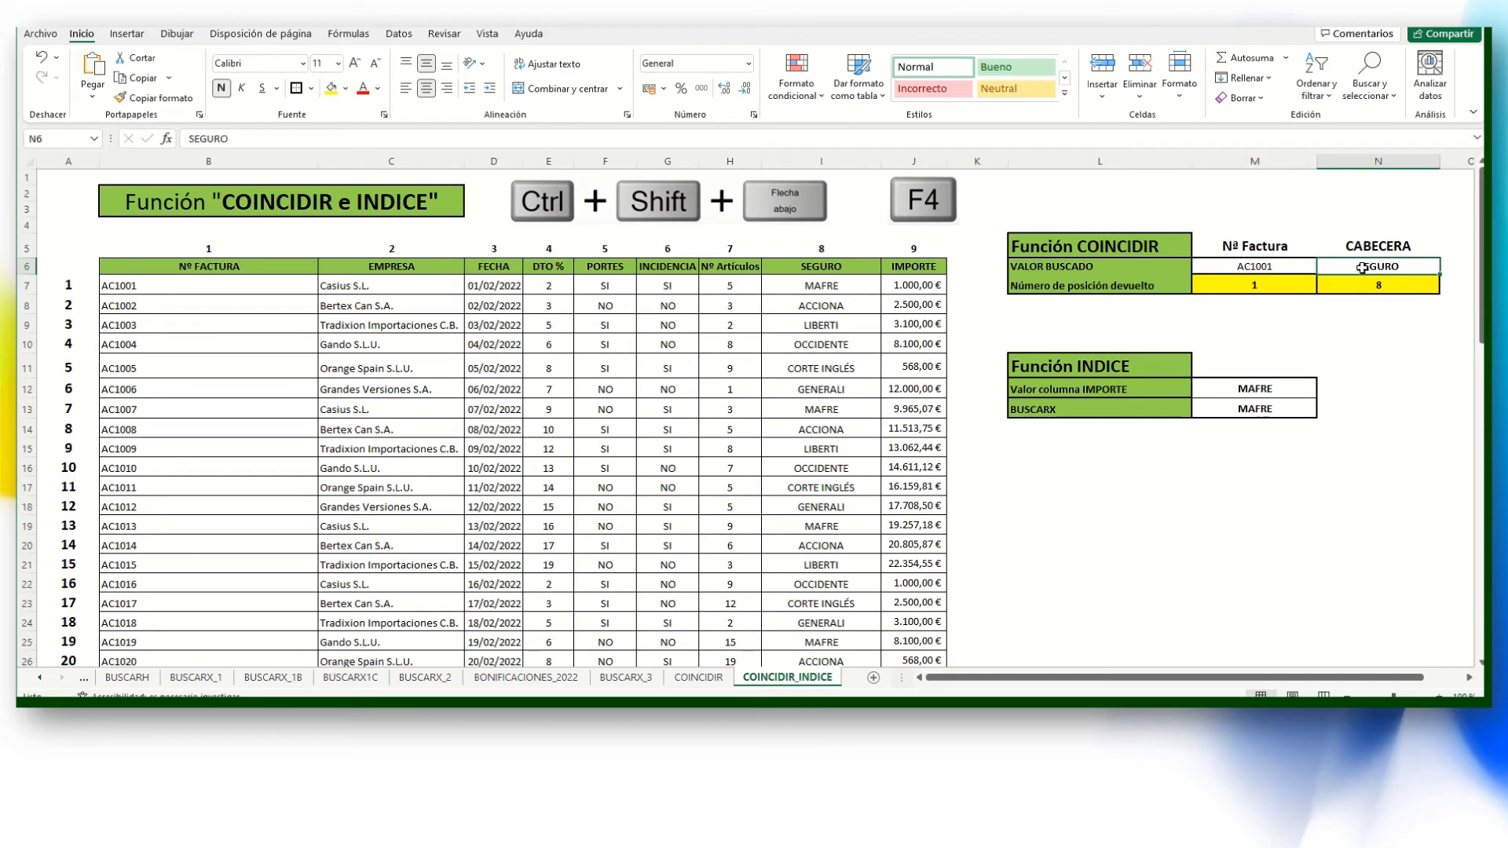
pyautogui.click(1278, 268)
pyautogui.click(1357, 267)
pyautogui.click(1304, 268)
pyautogui.click(1362, 268)
pyautogui.click(1286, 269)
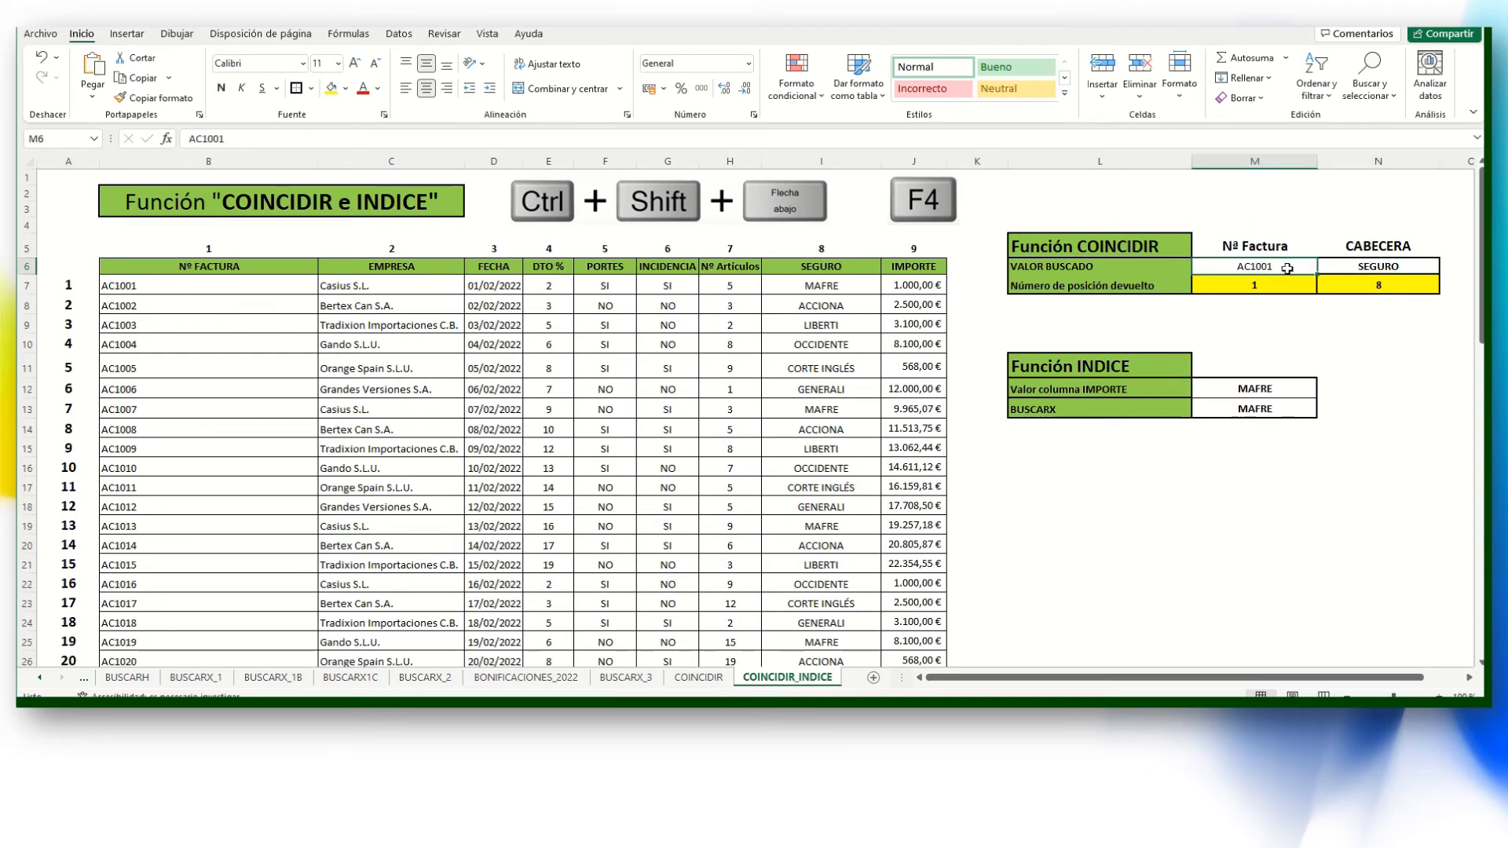
pyautogui.click(1349, 268)
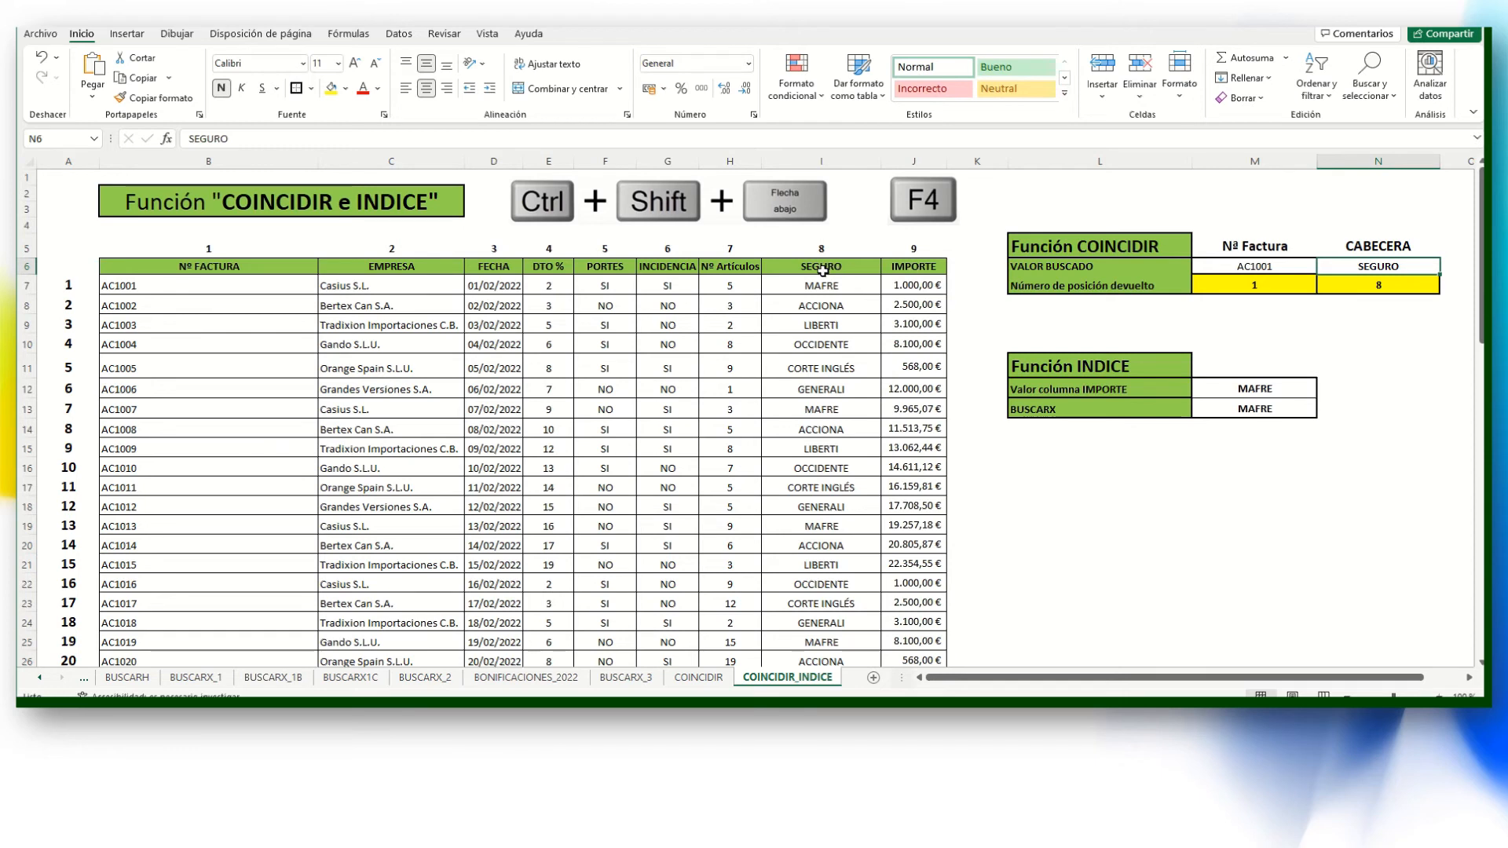
# Replace the invoice value in M6 with a data validation list sourced from $B$7:$B$69 and choose AC1004 from it.
pyautogui.click(1234, 266)
pyautogui.press('Delete')
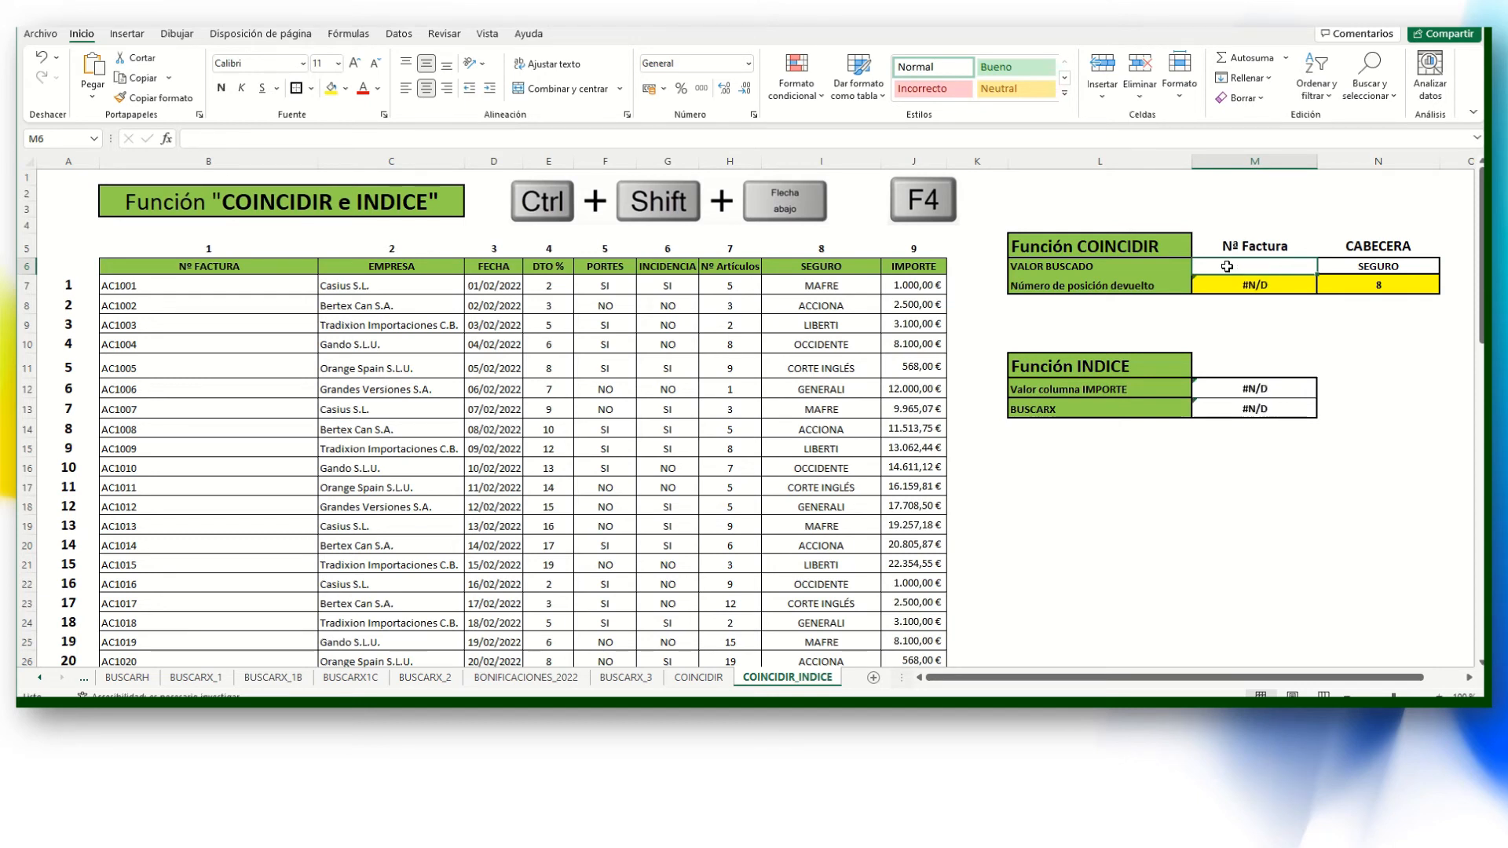
pyautogui.click(399, 36)
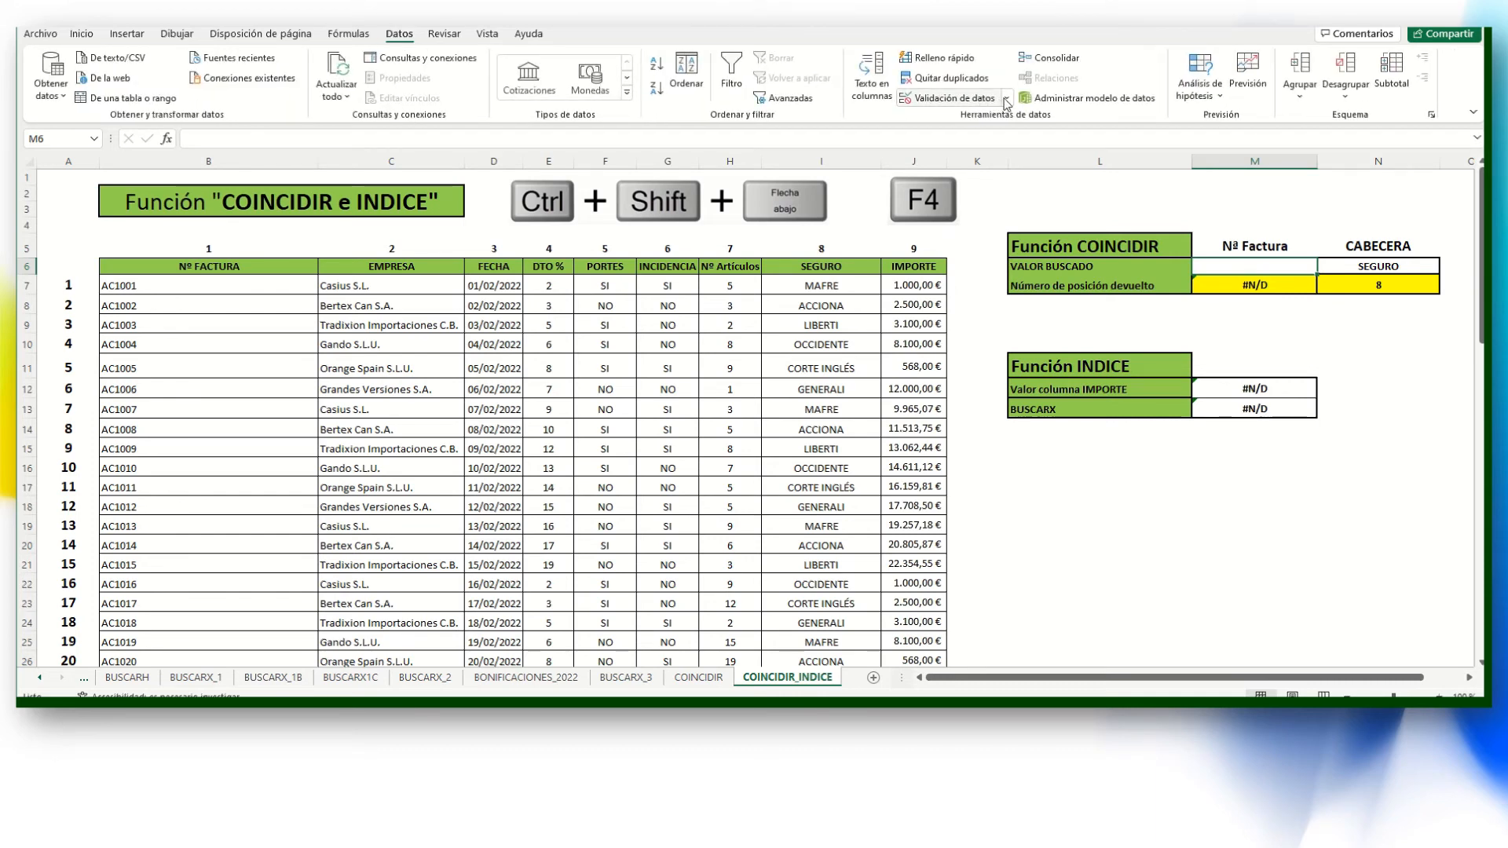
pyautogui.click(970, 100)
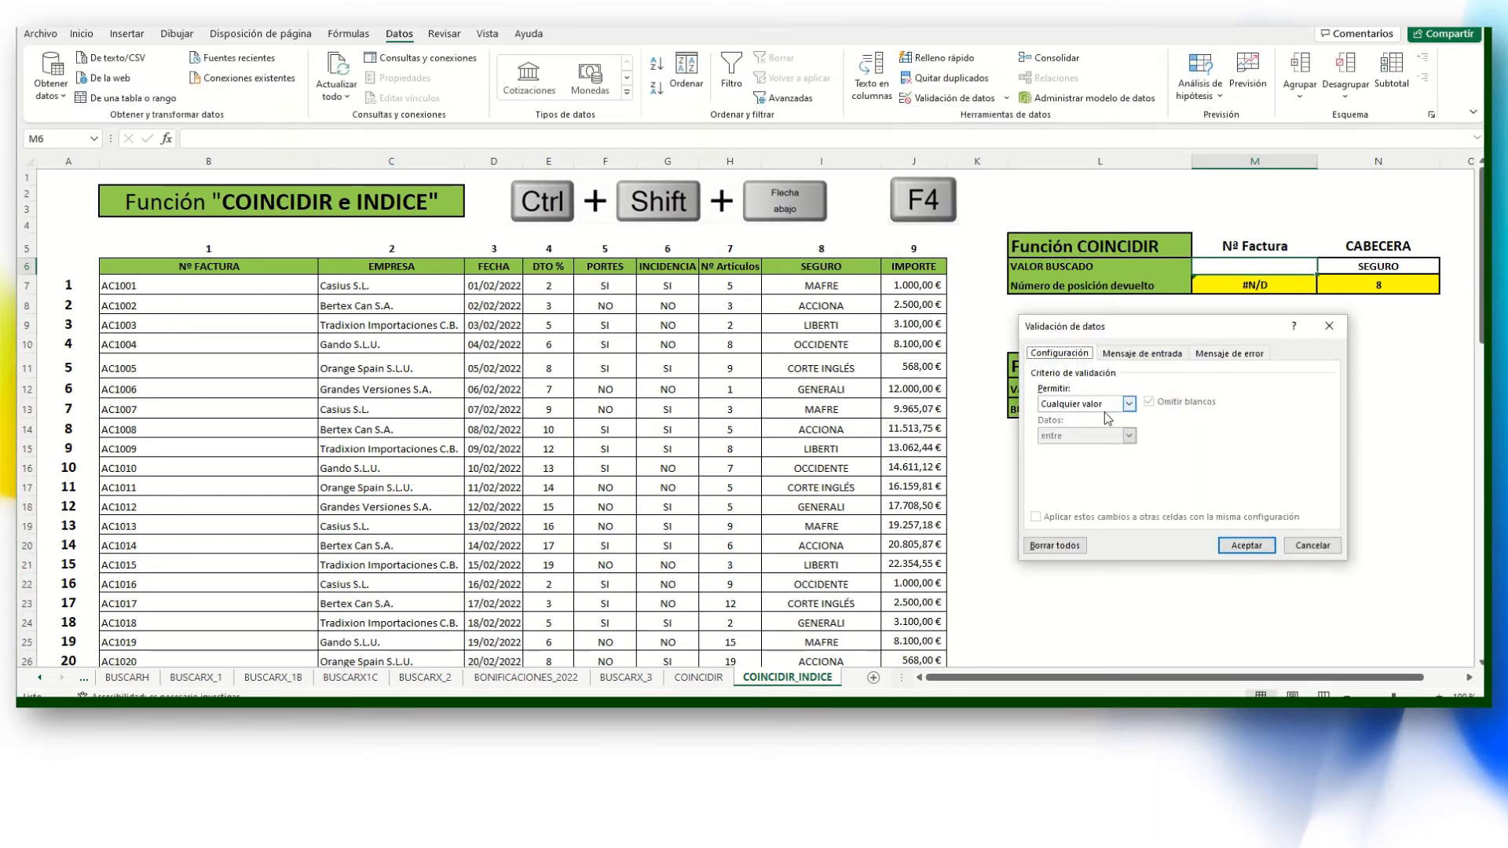
pyautogui.click(1098, 404)
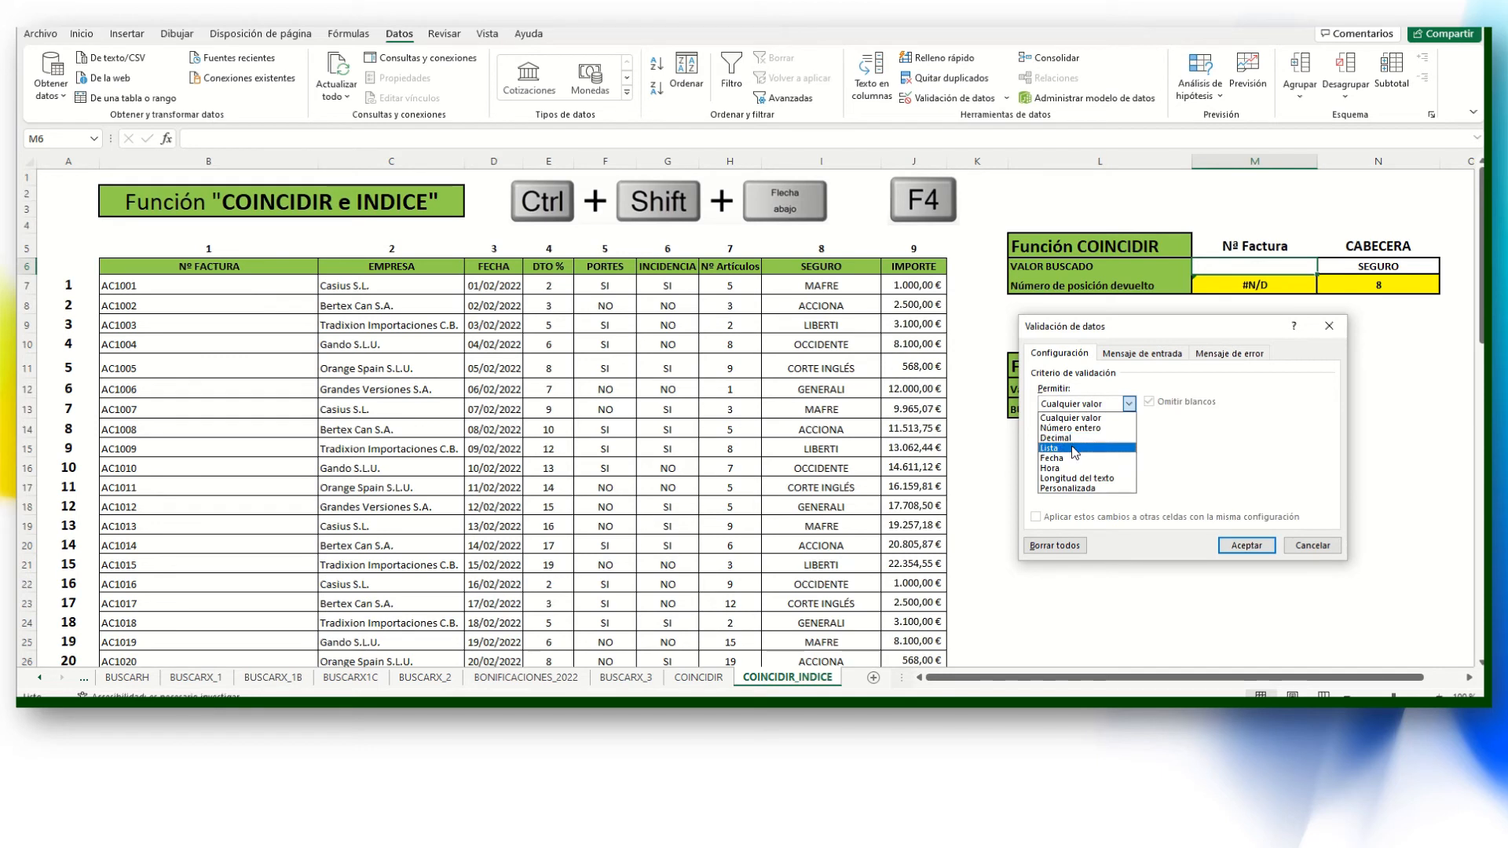
pyautogui.click(1074, 445)
pyautogui.click(1086, 466)
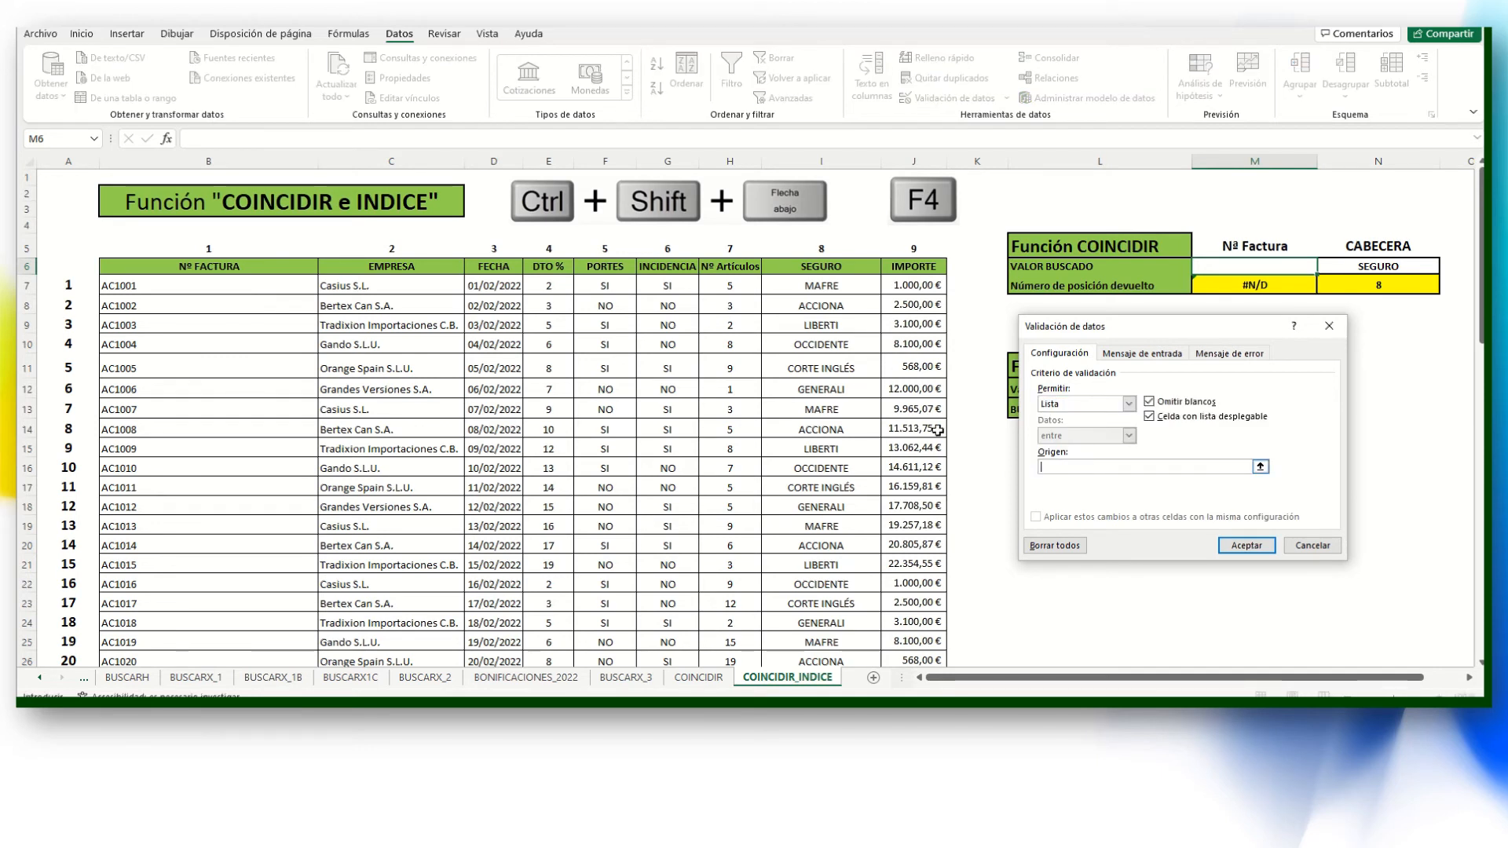
pyautogui.click(234, 286)
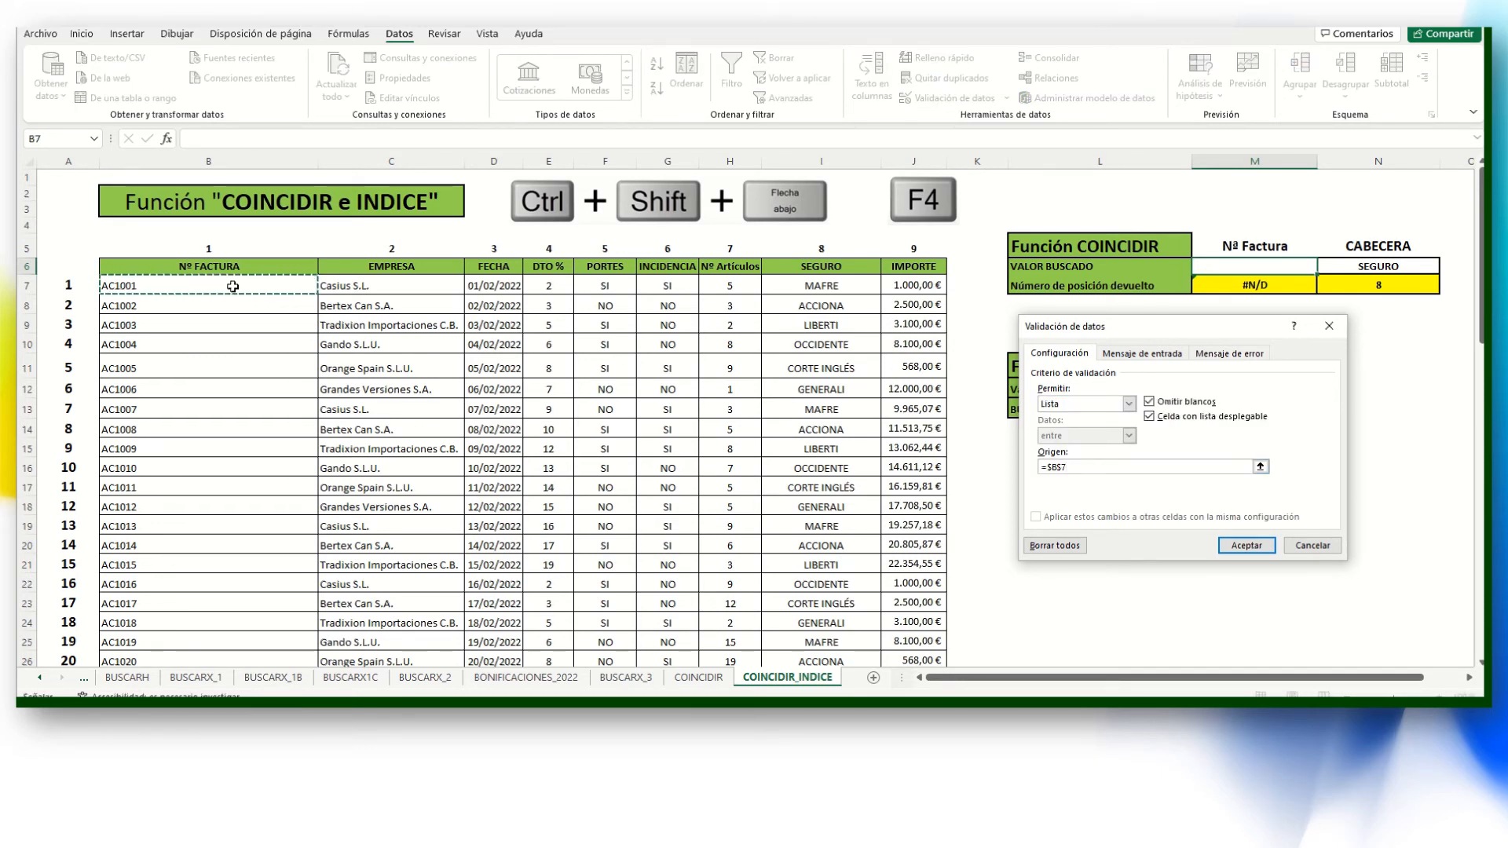
pyautogui.hotkey('ctrl', 'shift', 'Down')
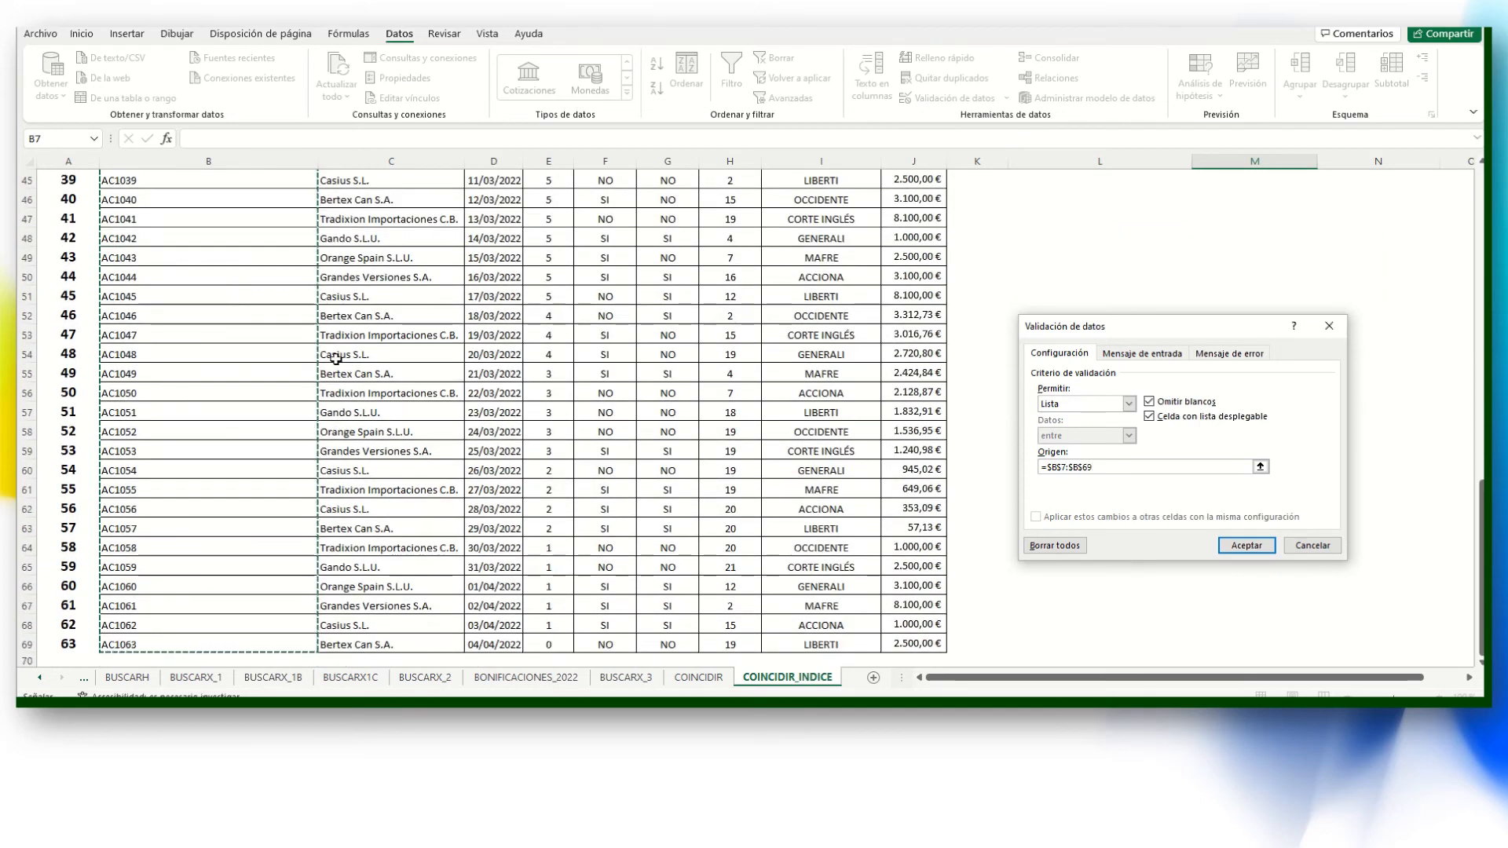
pyautogui.click(1243, 545)
pyautogui.scroll(15, 1222, 448)
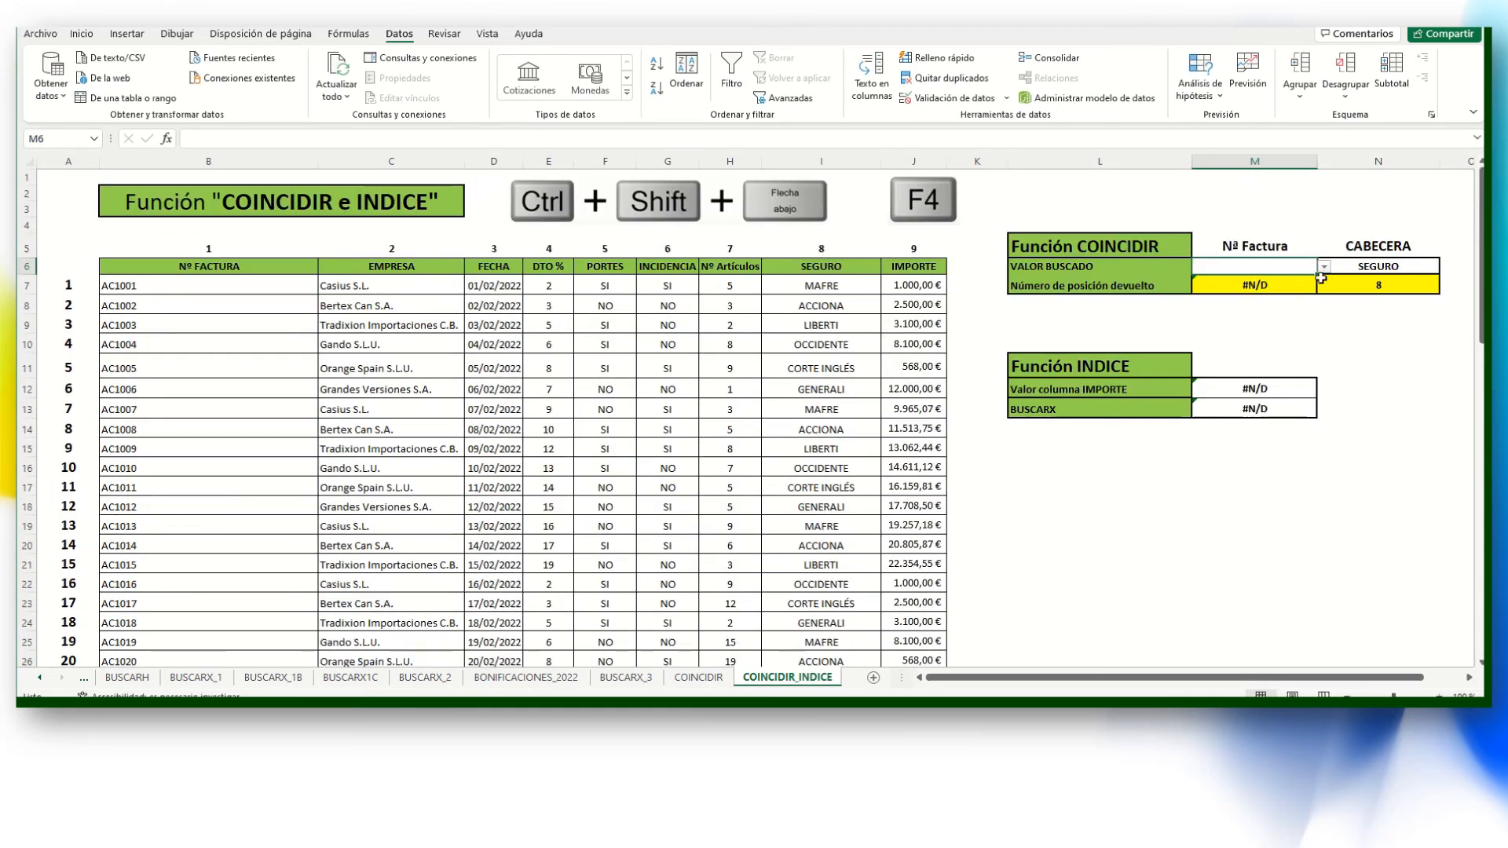
pyautogui.click(1323, 268)
pyautogui.click(1257, 313)
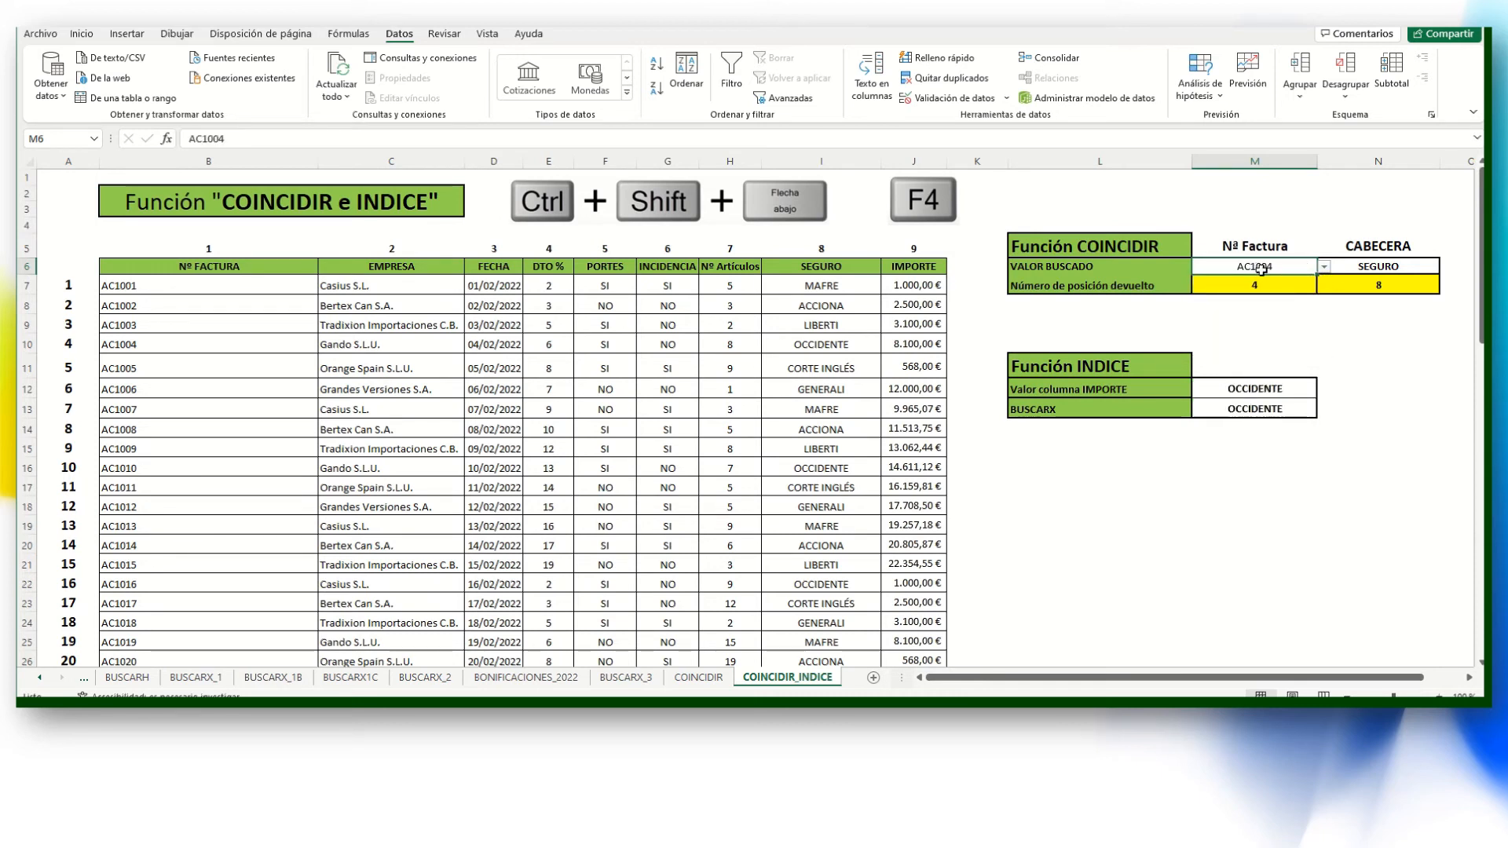
# Clear the CABECERA value in N6 and apply list data validation sourced from the headers C6:J6.
pyautogui.click(1388, 268)
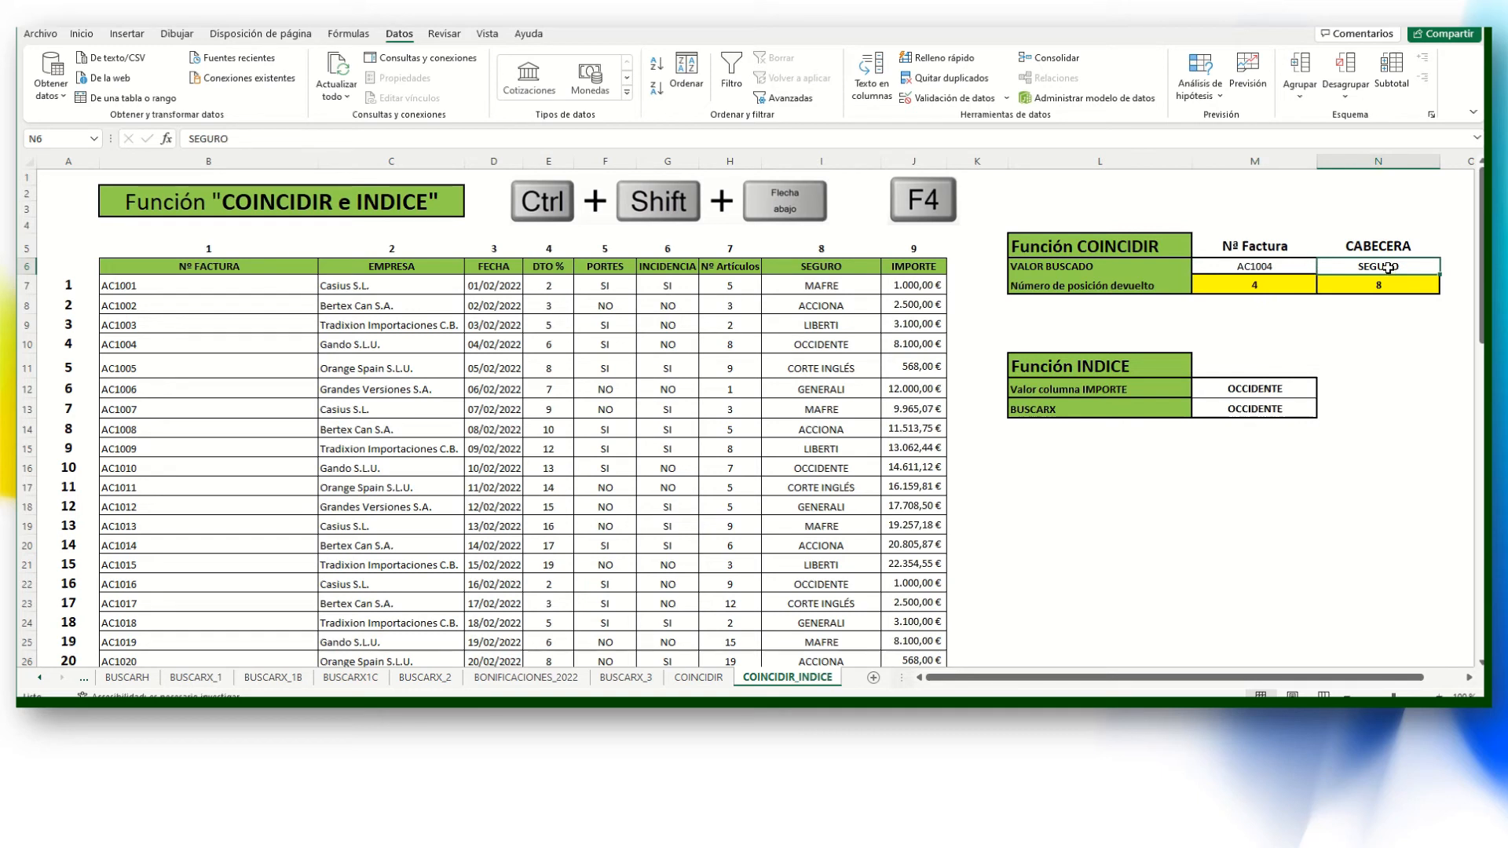
pyautogui.press('Delete')
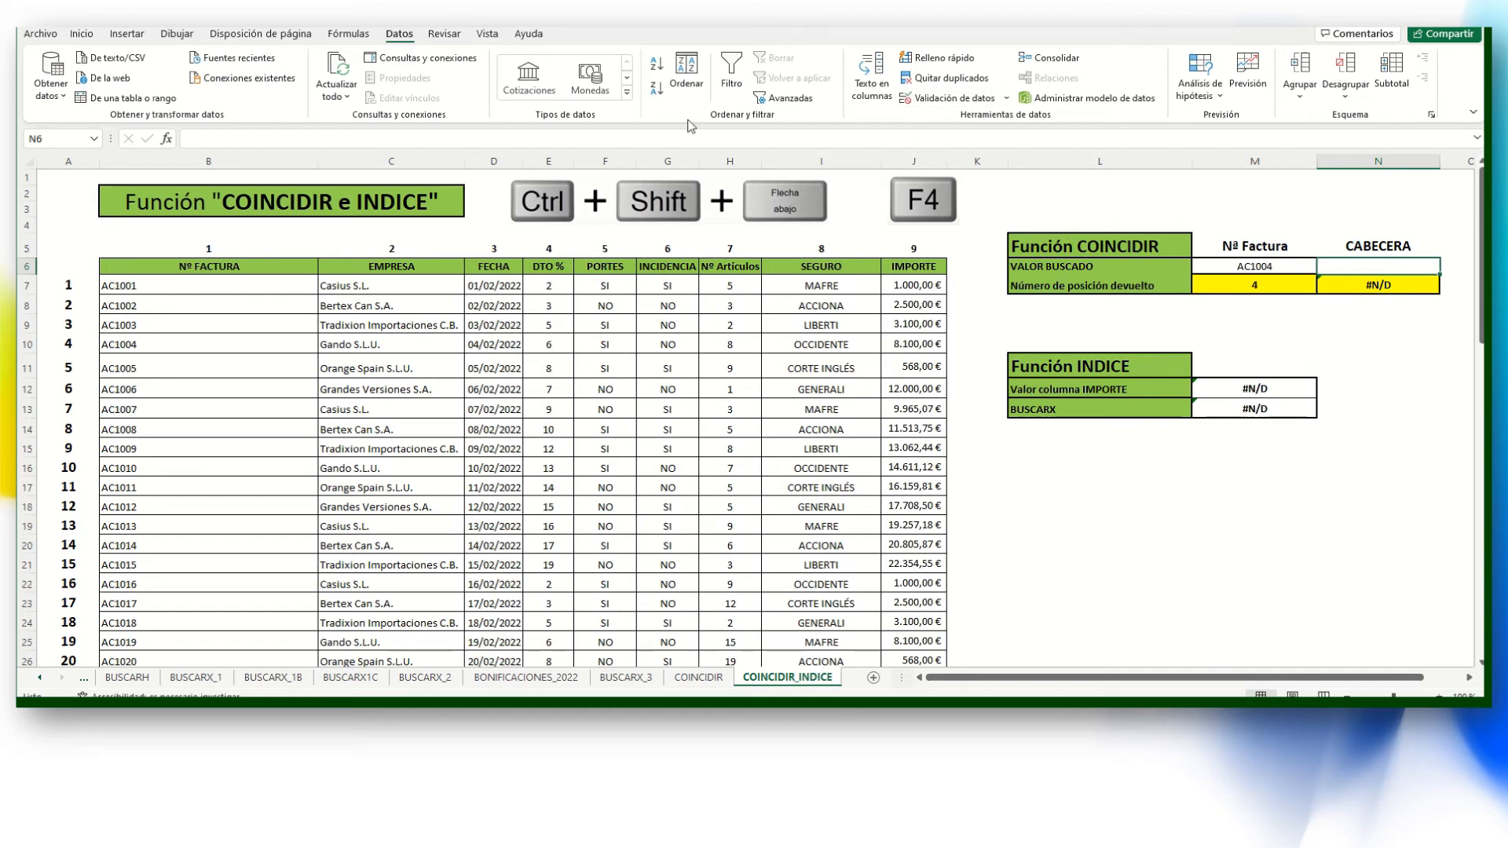
pyautogui.click(946, 97)
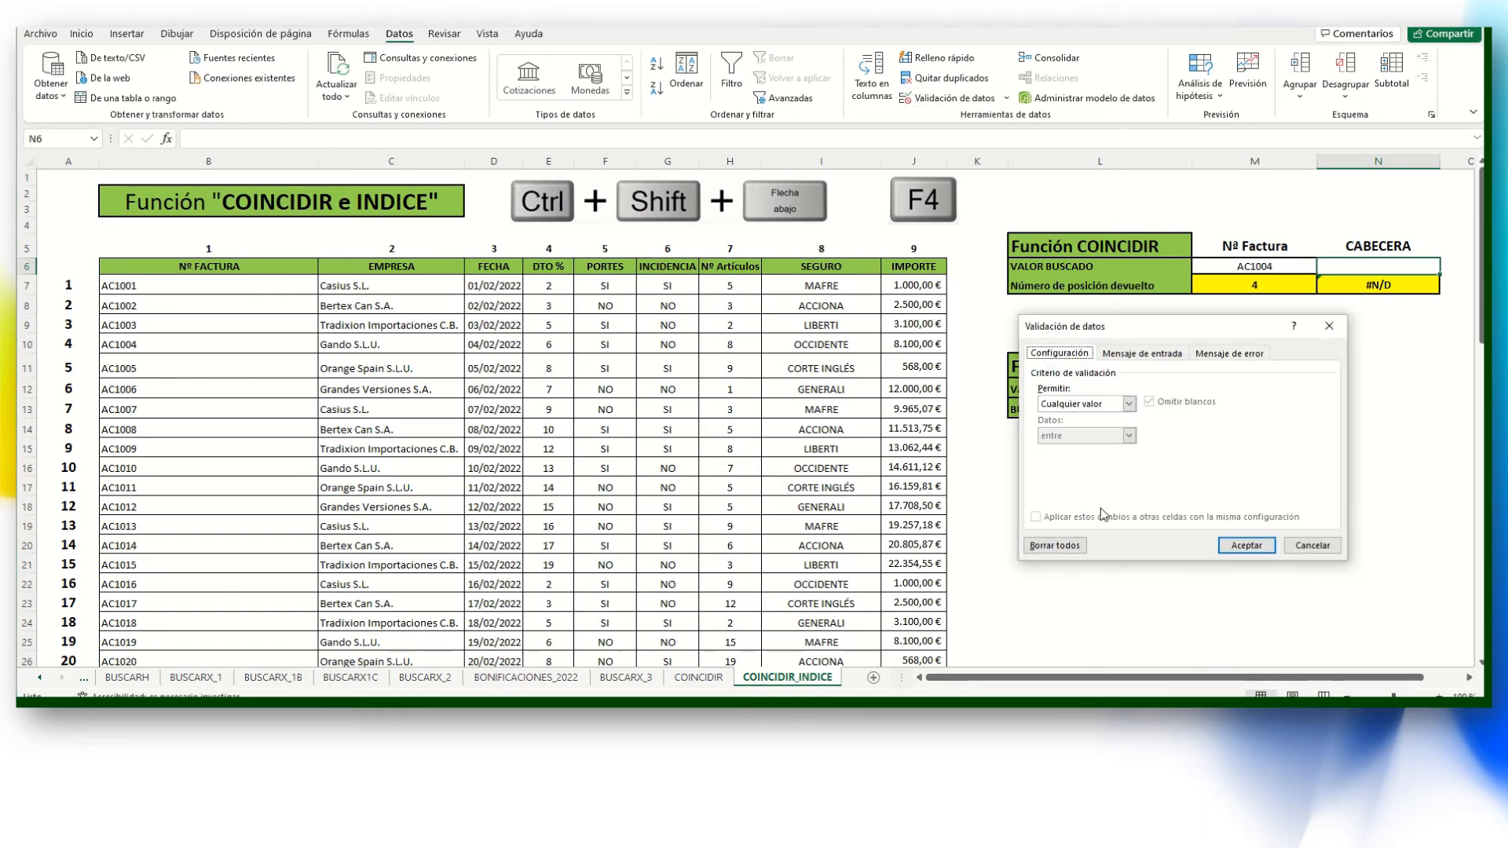
pyautogui.click(1091, 405)
pyautogui.click(1079, 451)
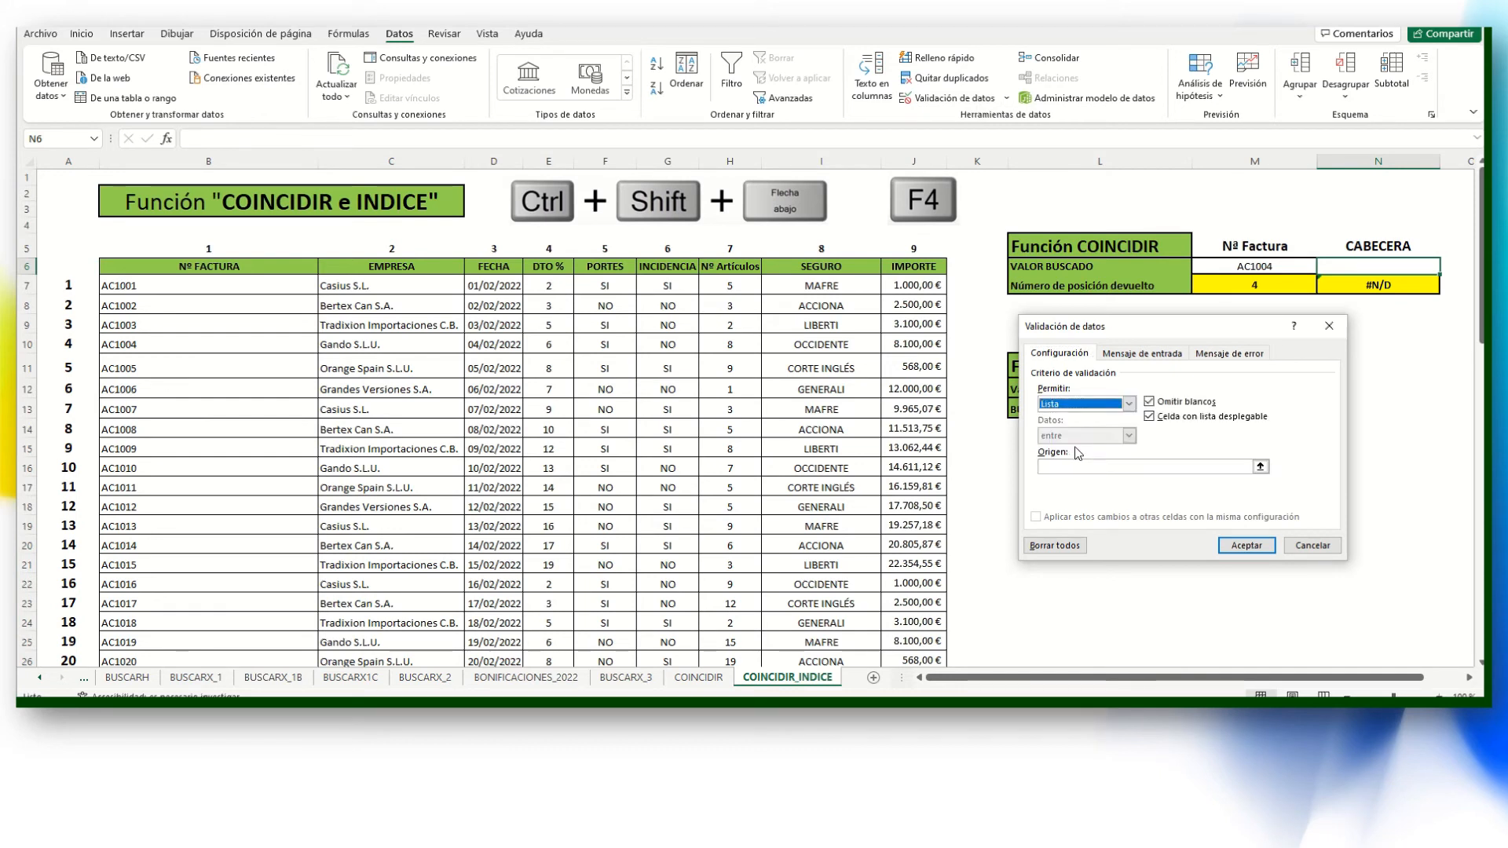
pyautogui.click(1089, 467)
pyautogui.moveTo(418, 268); pyautogui.dragTo(834, 272)
pyautogui.moveTo(901, 272); pyautogui.dragTo(901, 271)
pyautogui.press('Return')
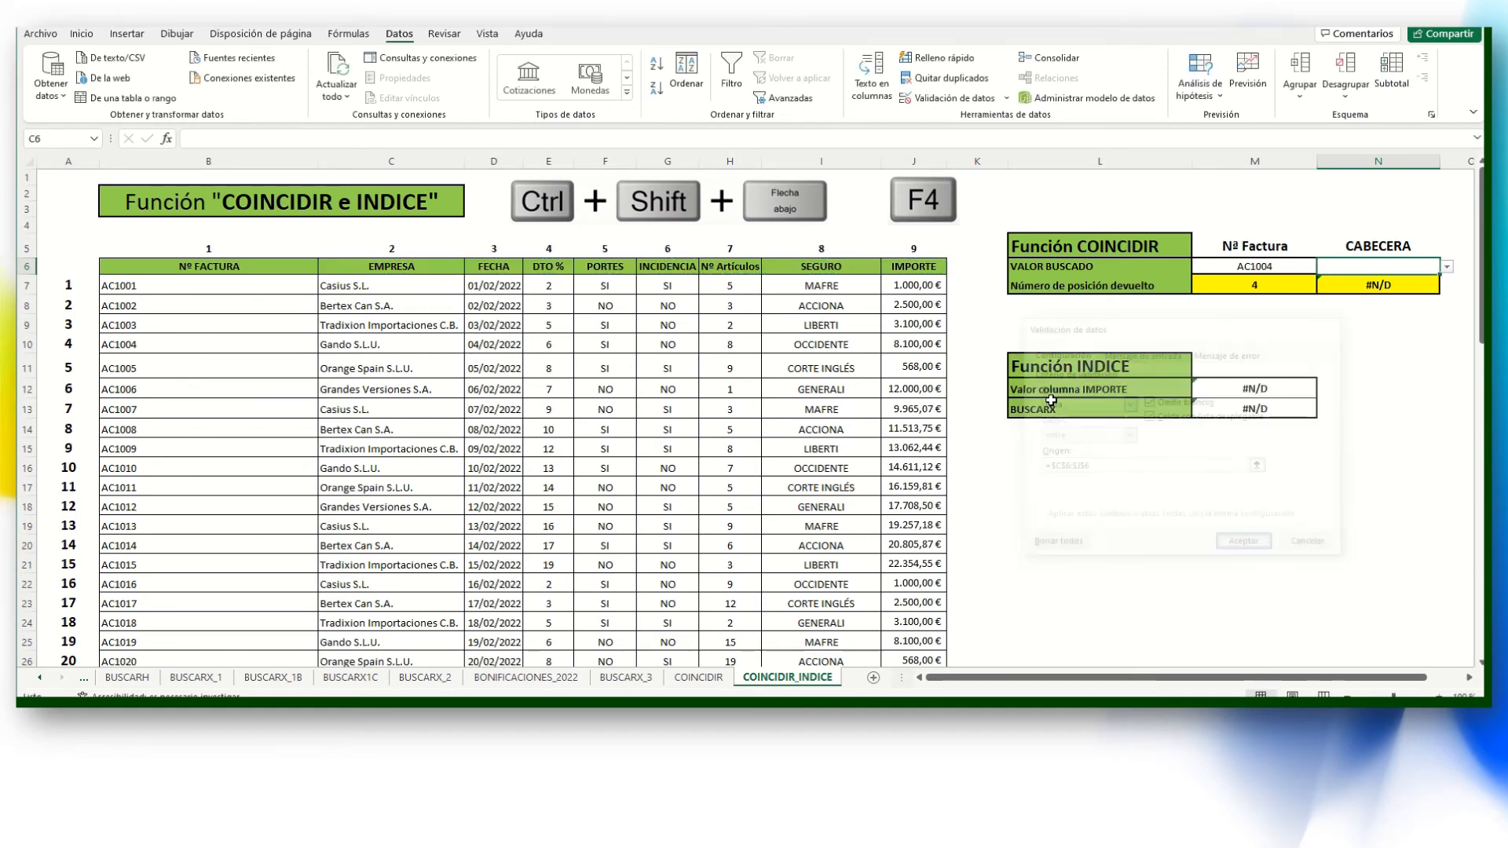
# Test the header dropdown in N6 by choosing PORTES and SEGURO, and check the INDICE formula in M12.
pyautogui.click(1447, 267)
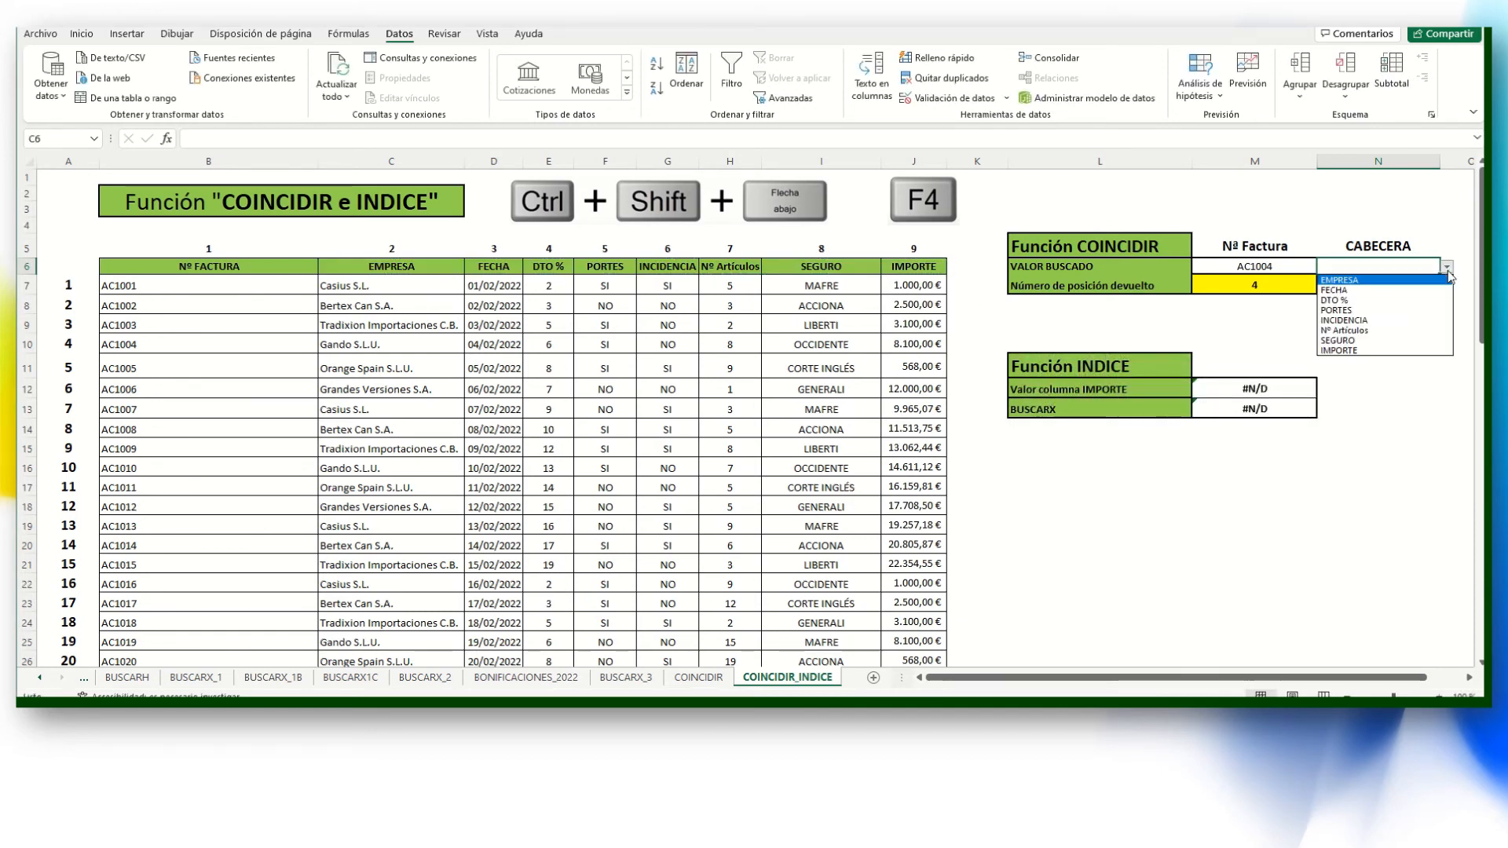
pyautogui.click(1401, 317)
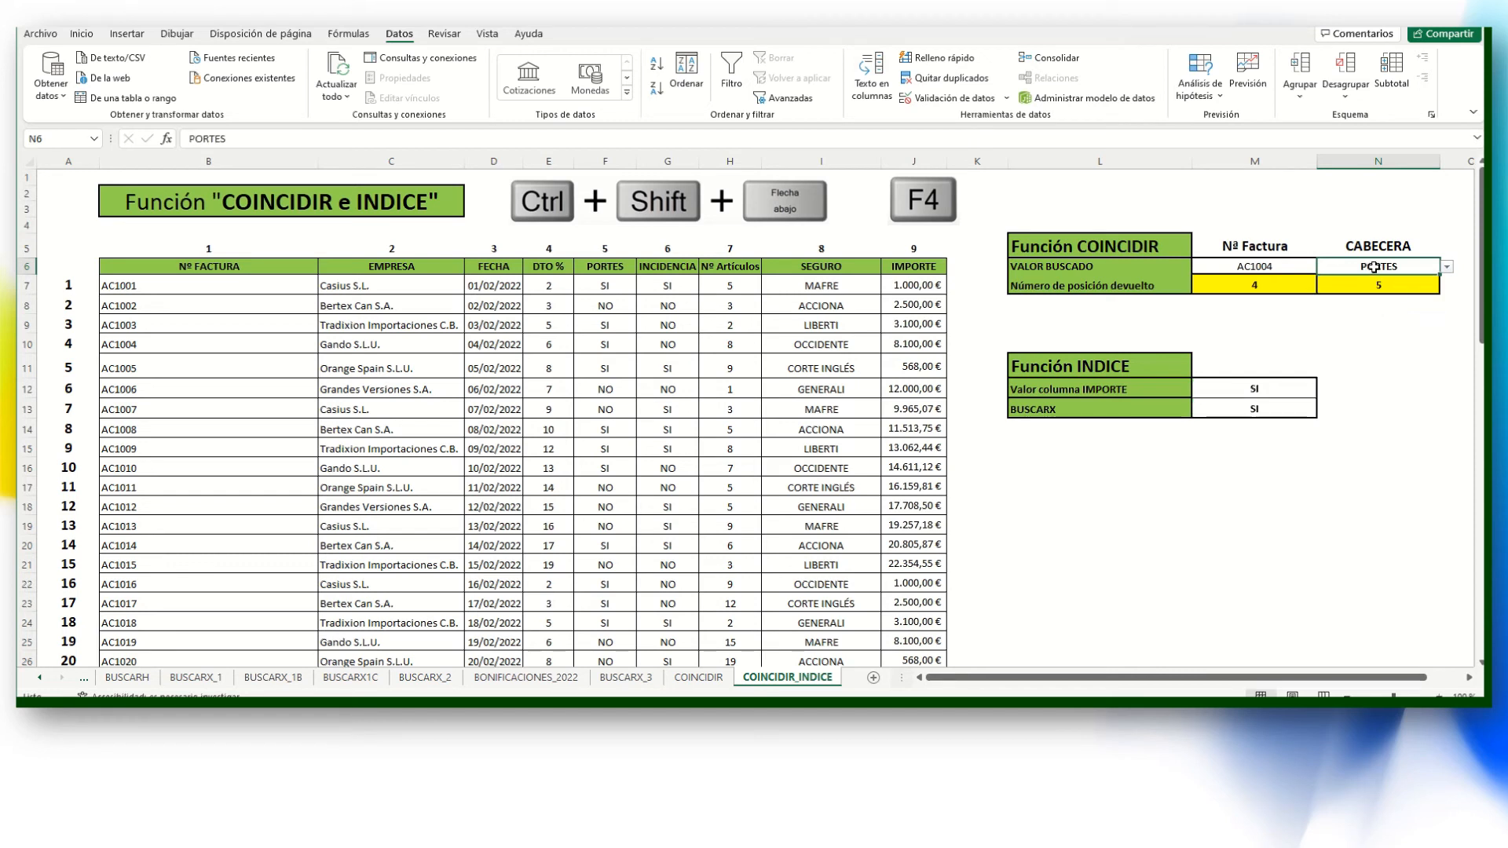
pyautogui.click(1446, 267)
pyautogui.click(1406, 346)
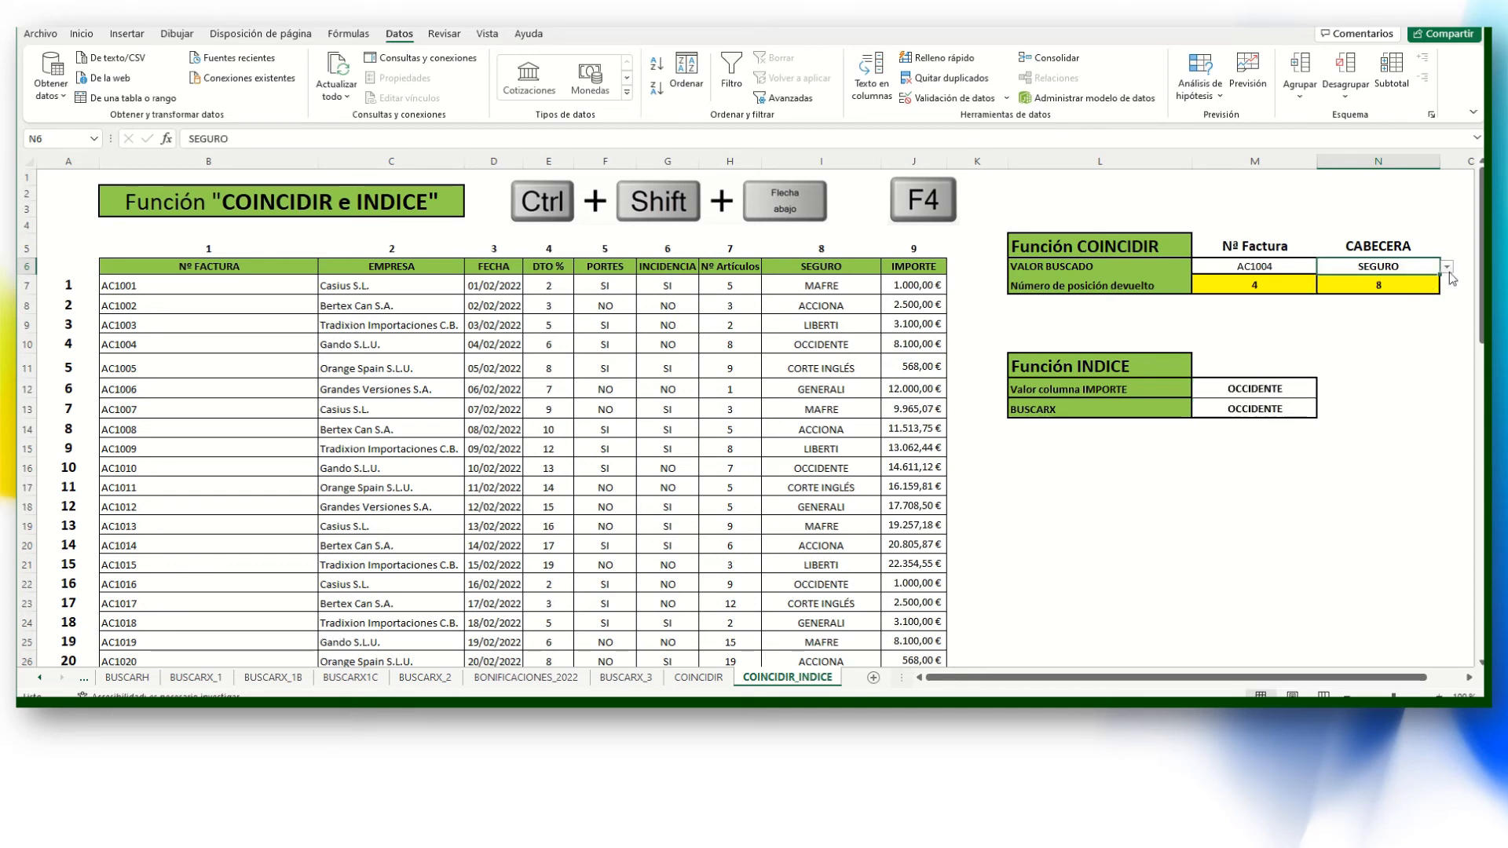
pyautogui.click(1225, 387)
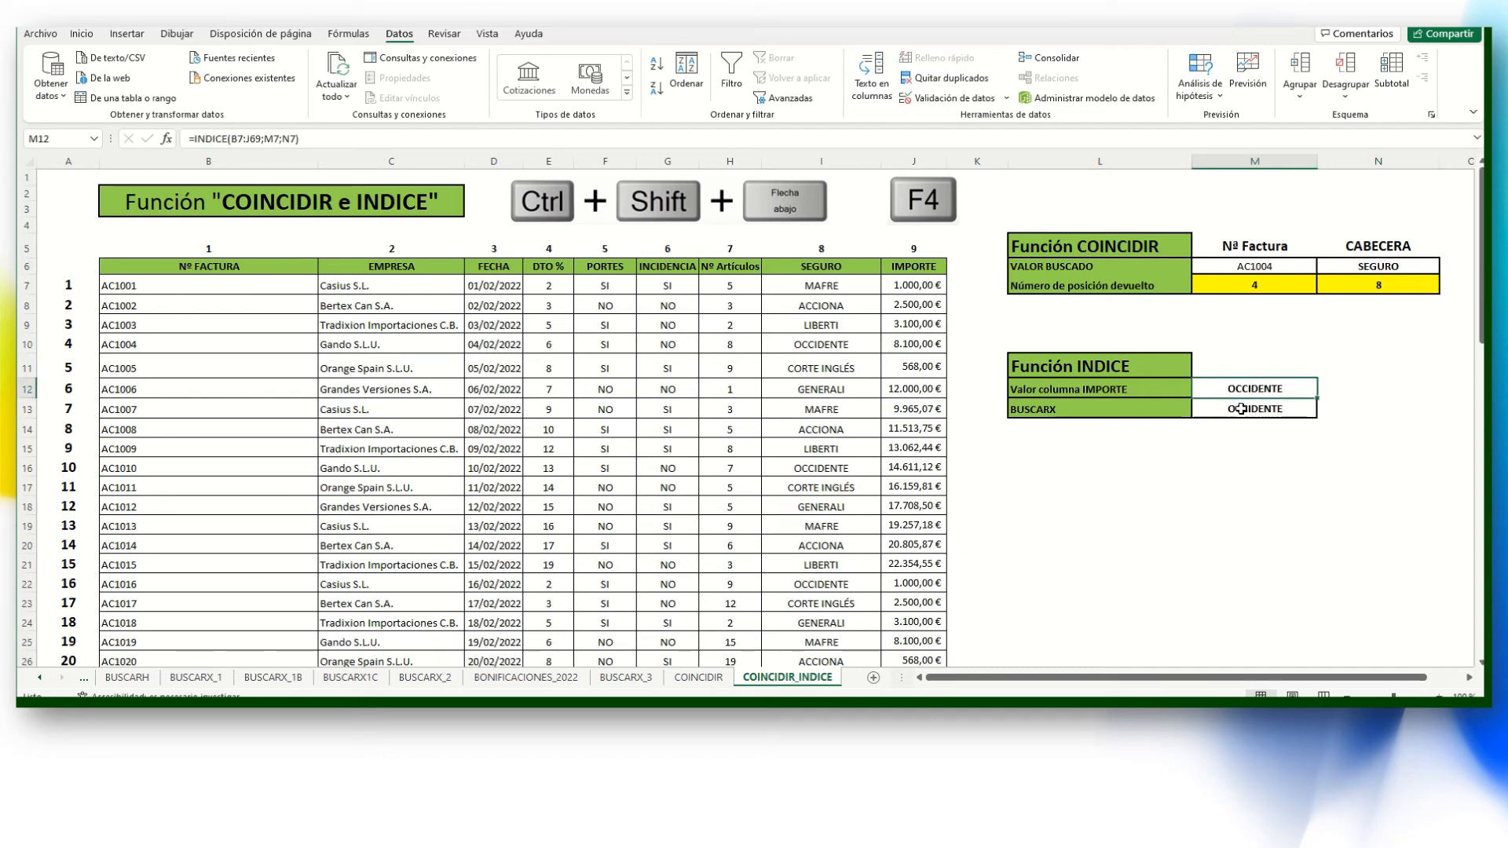
# Select invoice AC1006 in M6 and header SEGURO in N6 from their dropdown lists.
pyautogui.click(1268, 267)
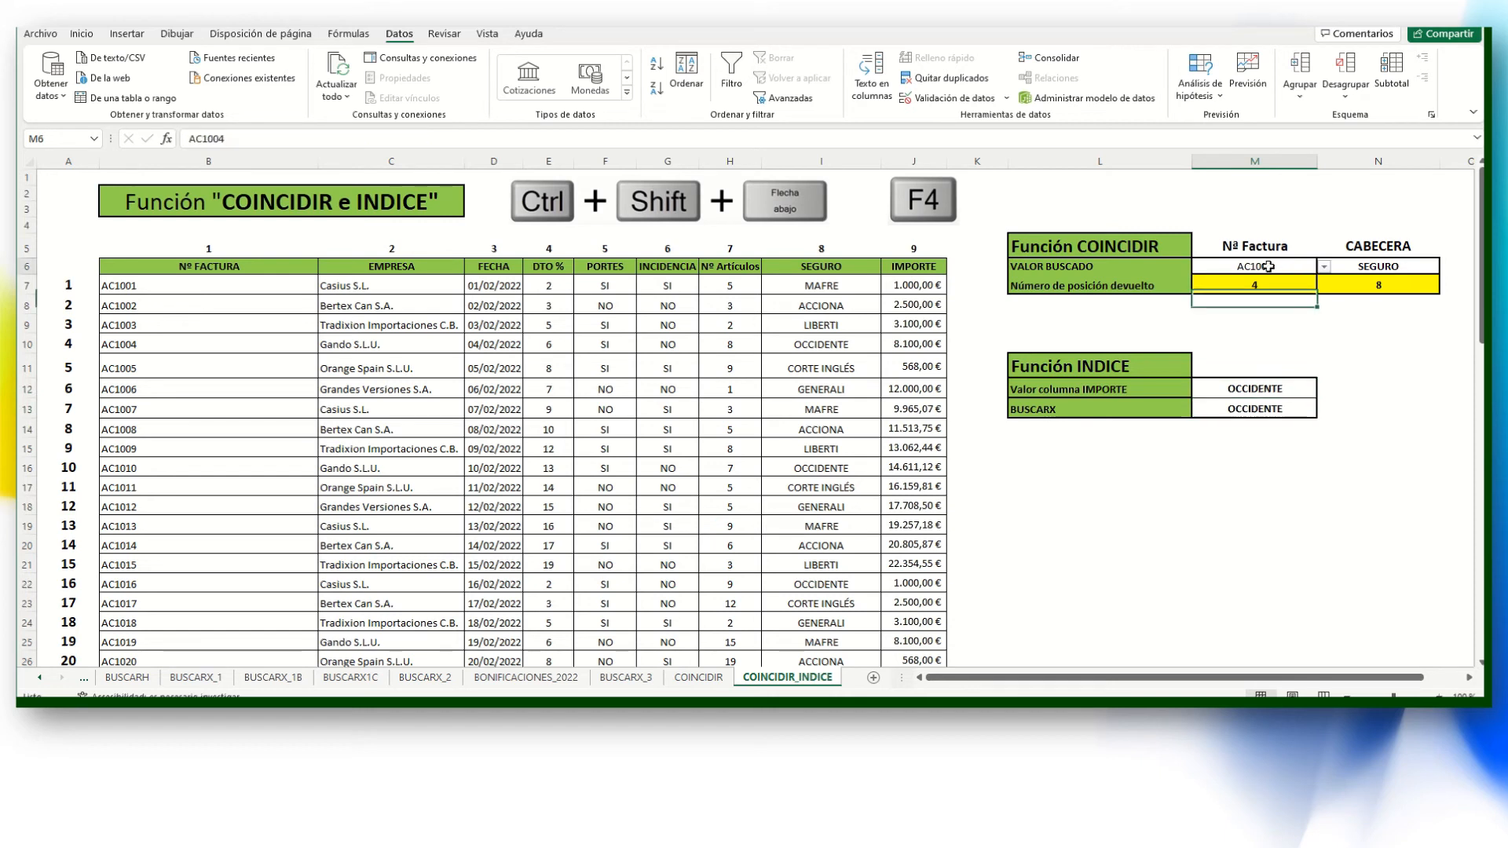
pyautogui.click(1325, 267)
pyautogui.click(1256, 351)
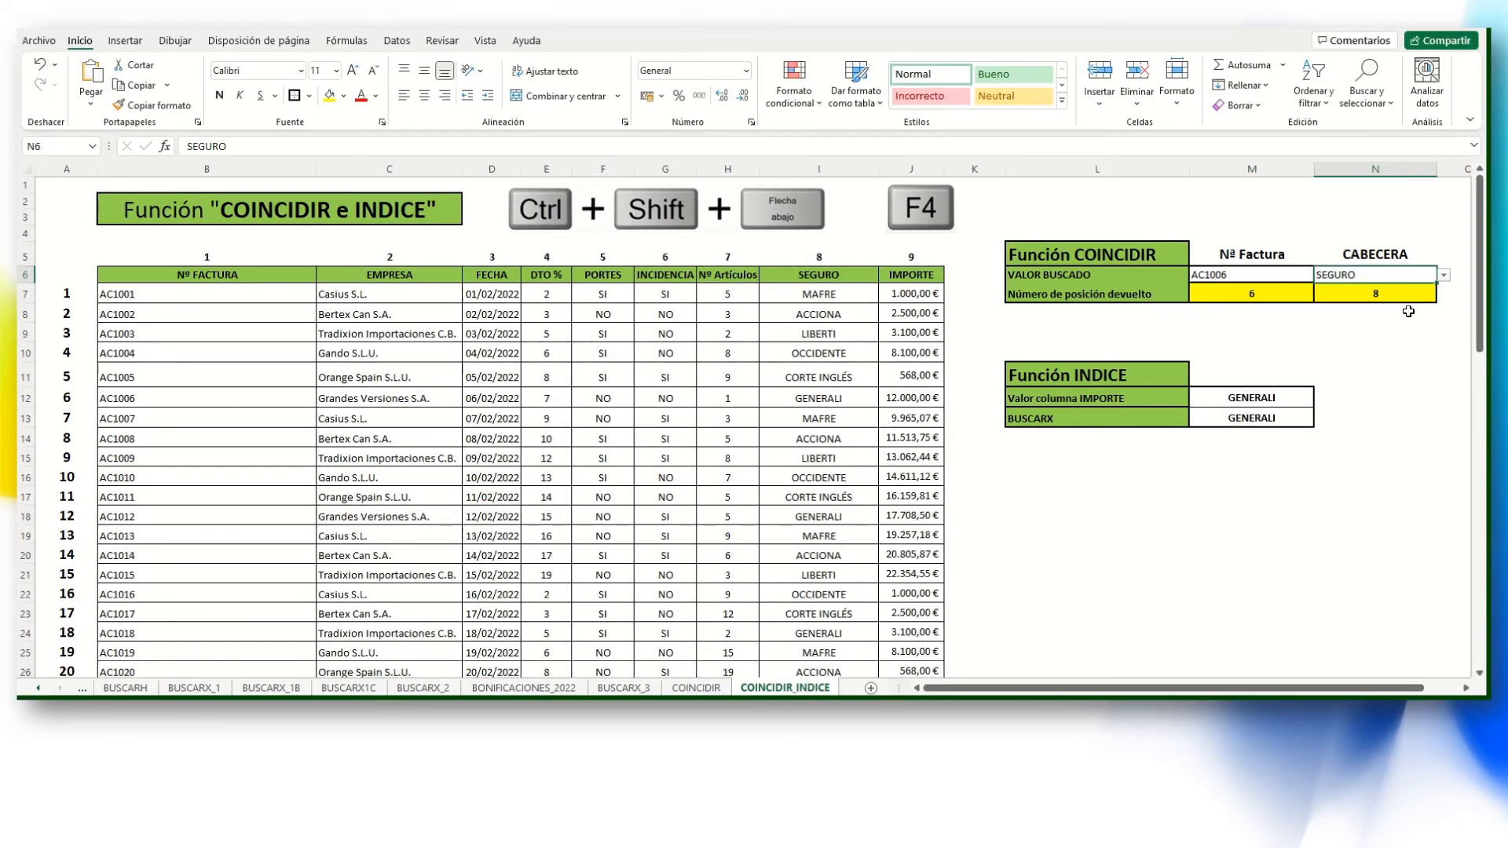
pyautogui.click(1443, 275)
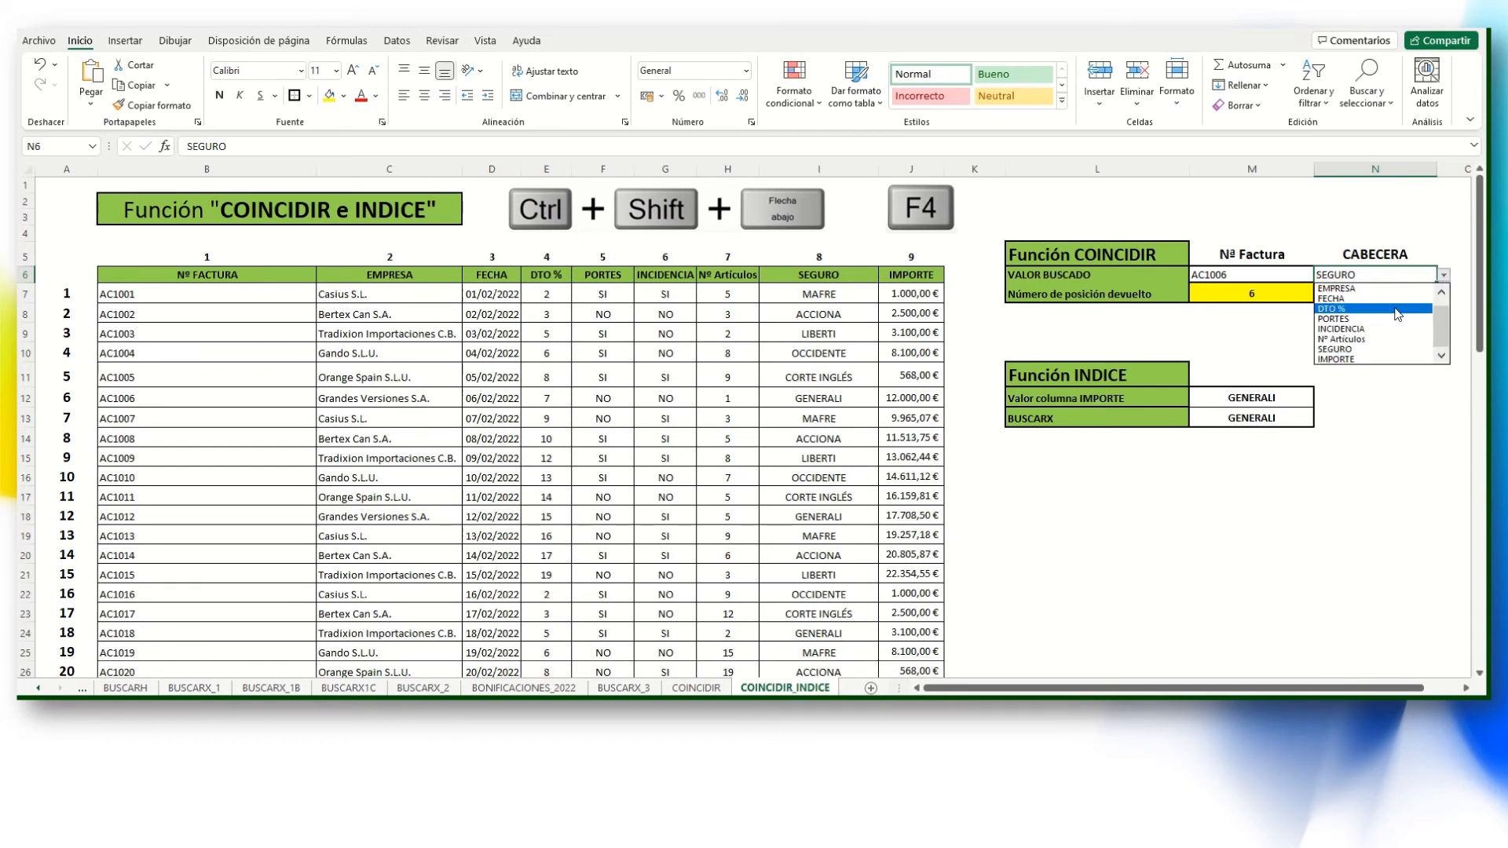
pyautogui.click(1378, 347)
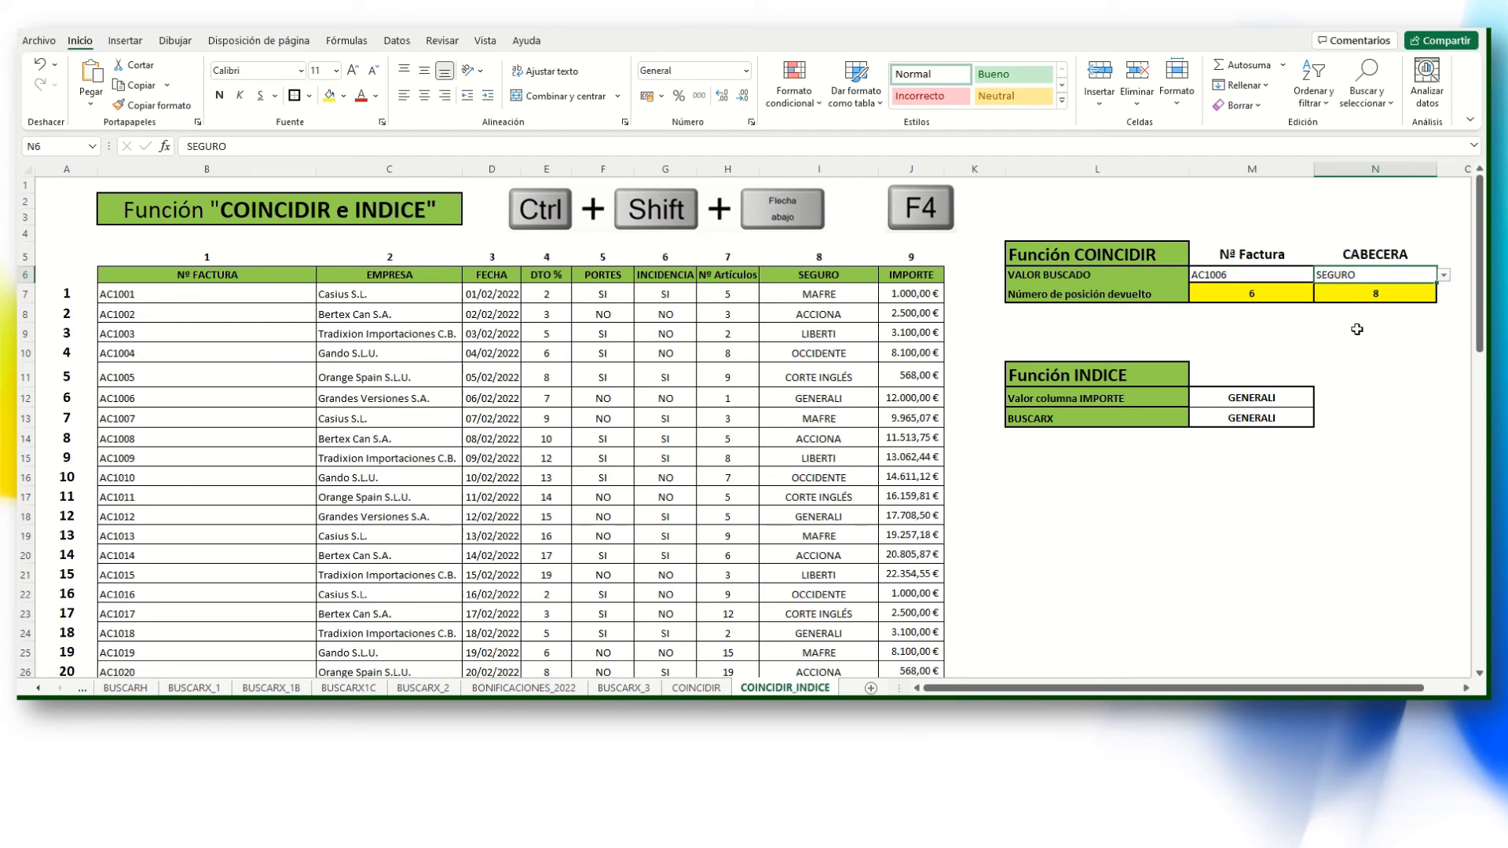
# Choose the header DTO % in N6 and check the COINCIDIR formula in M7.
pyautogui.click(1444, 275)
pyautogui.click(1390, 310)
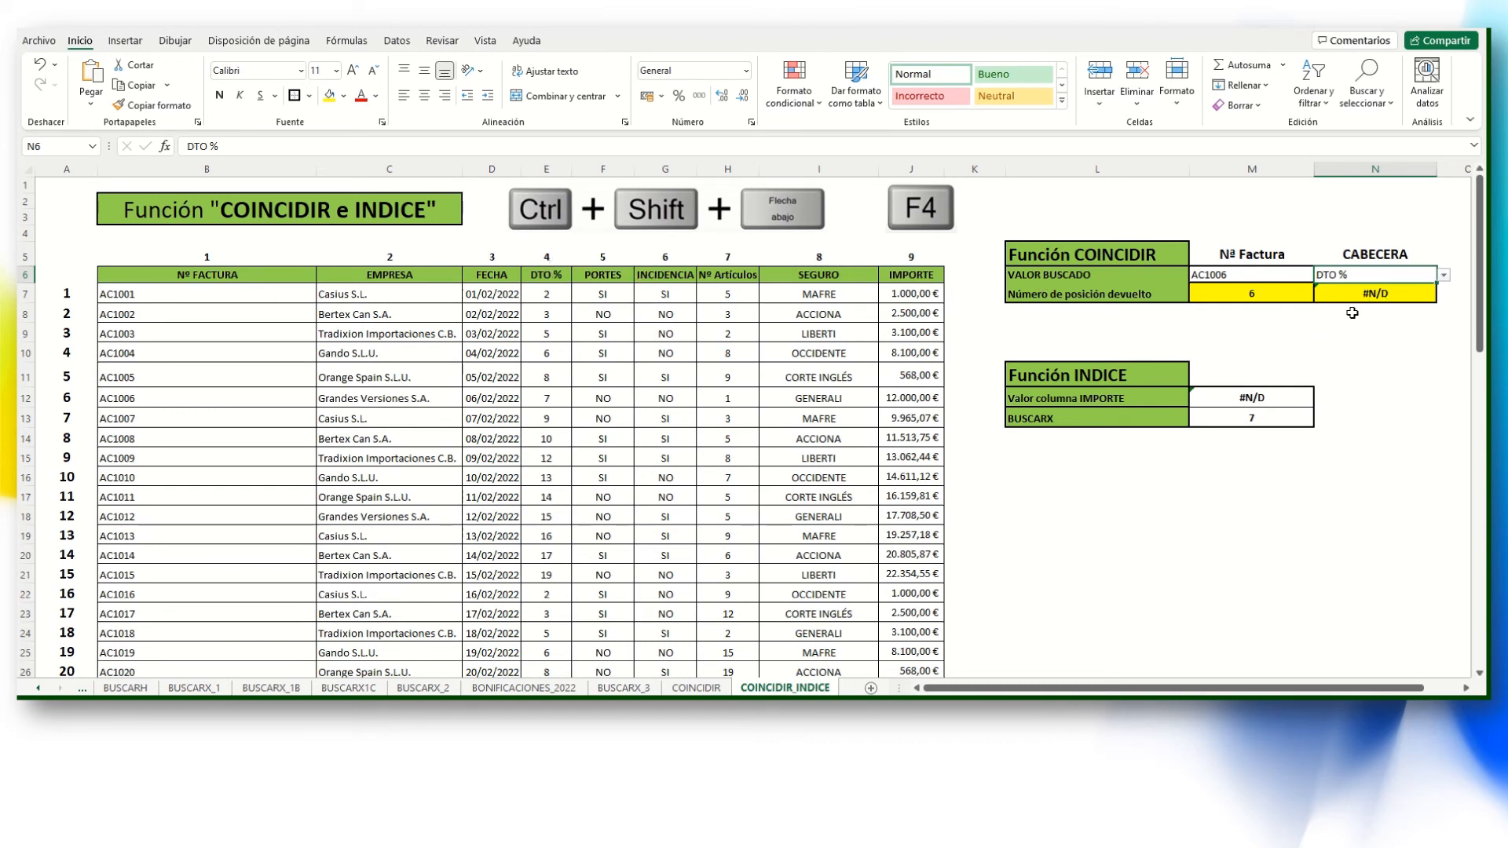
pyautogui.click(1272, 294)
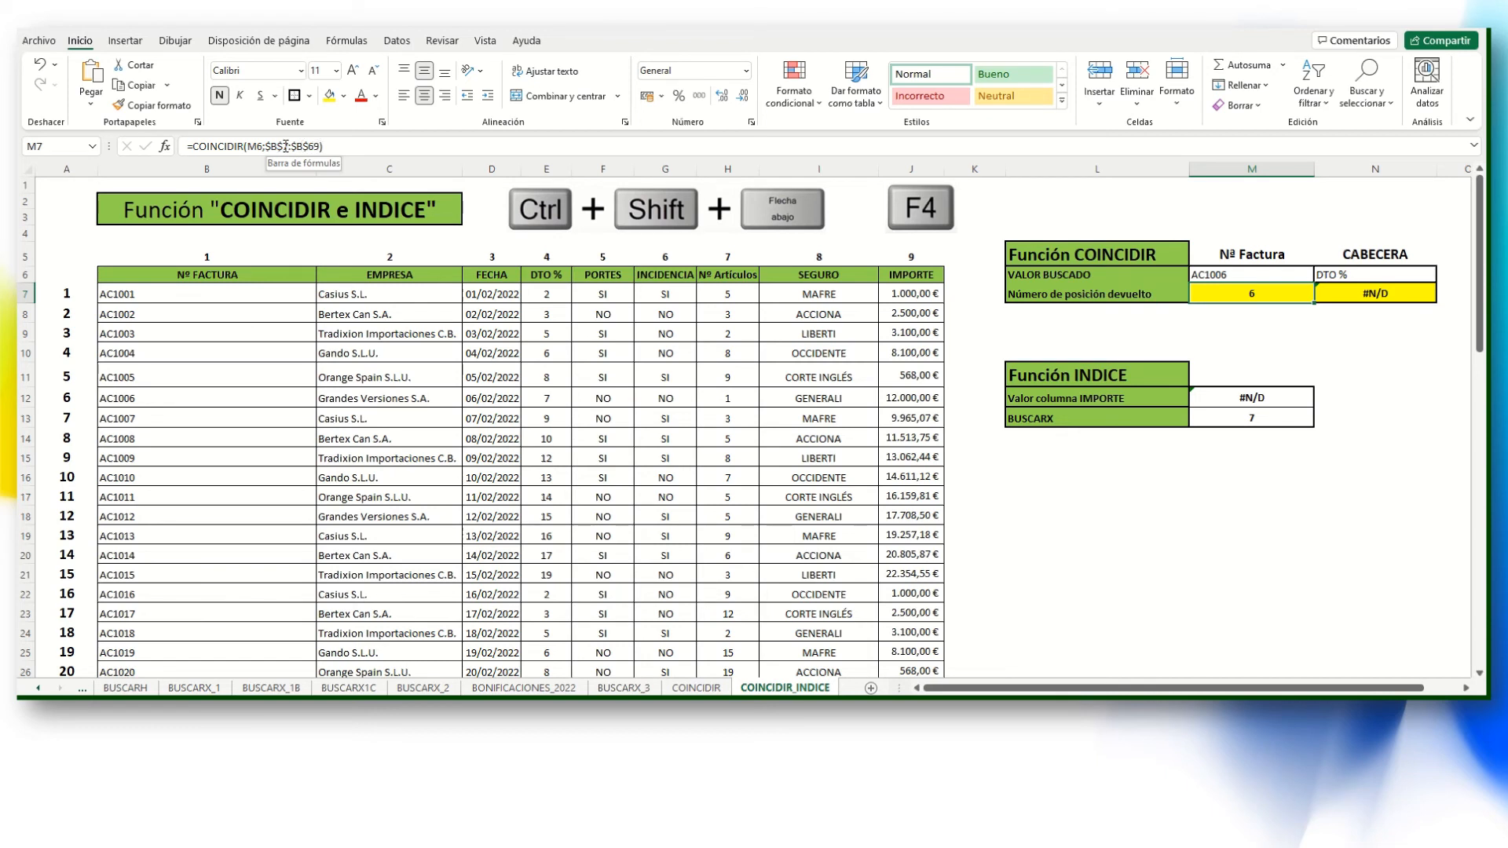
# Make the B6:J6 range in N7's COINCIDIR formula absolute as $B$6:$J$6.
pyautogui.click(1359, 299)
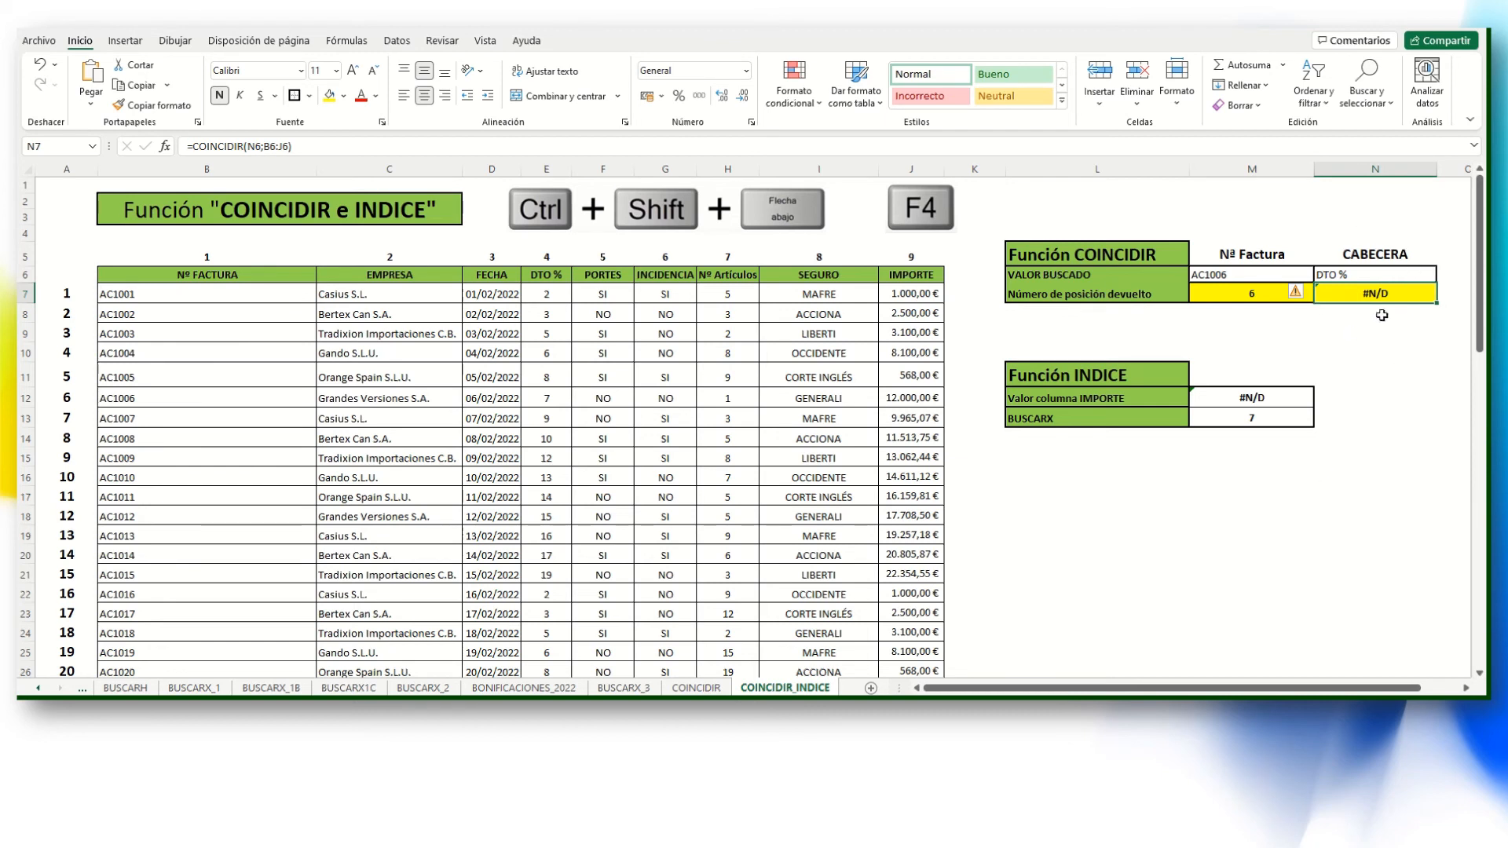
pyautogui.doubleClick(283, 147)
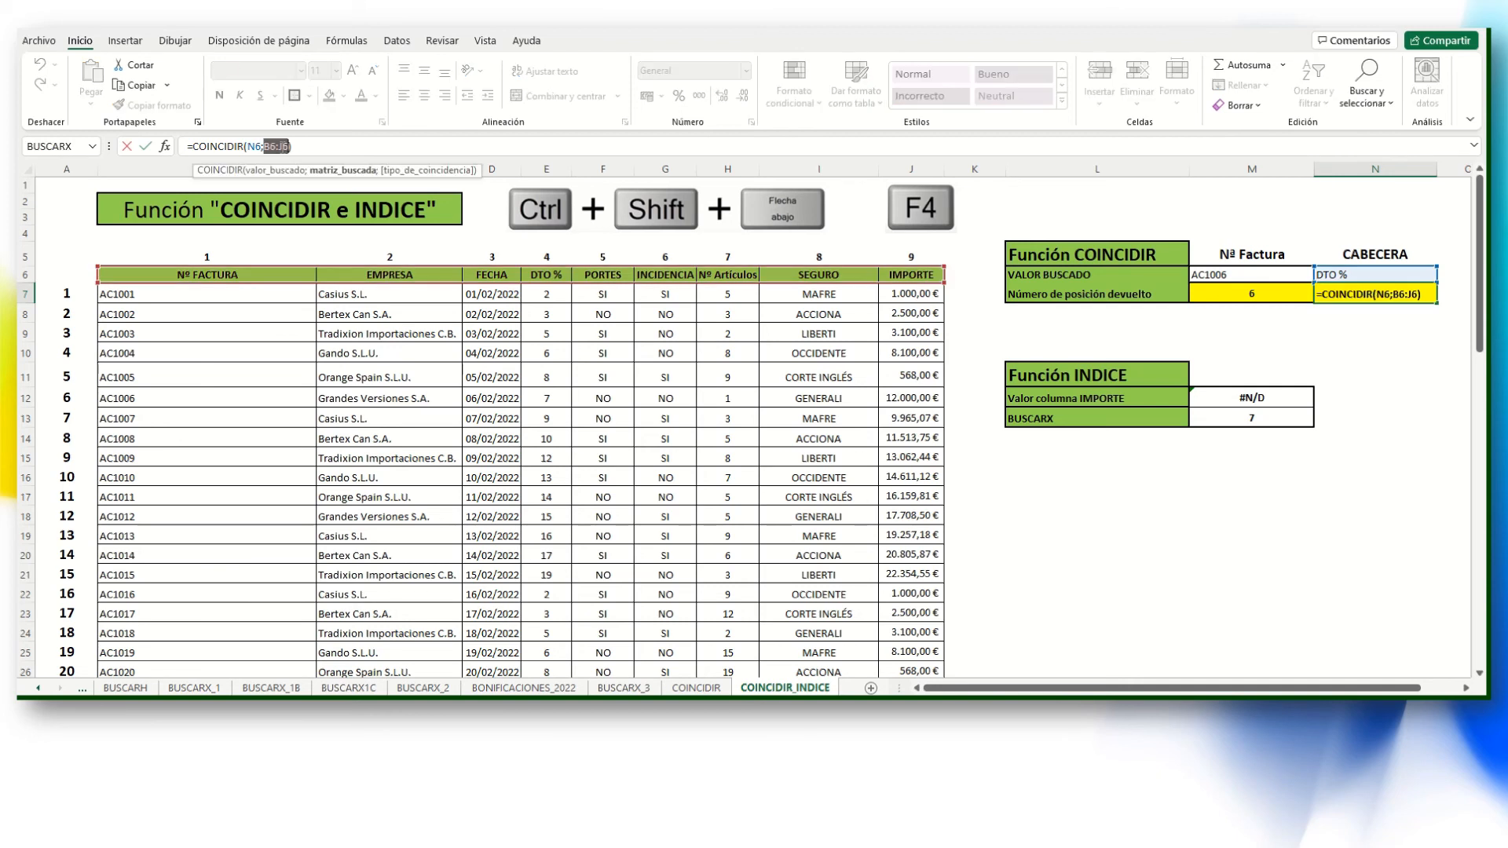
pyautogui.press('F4')
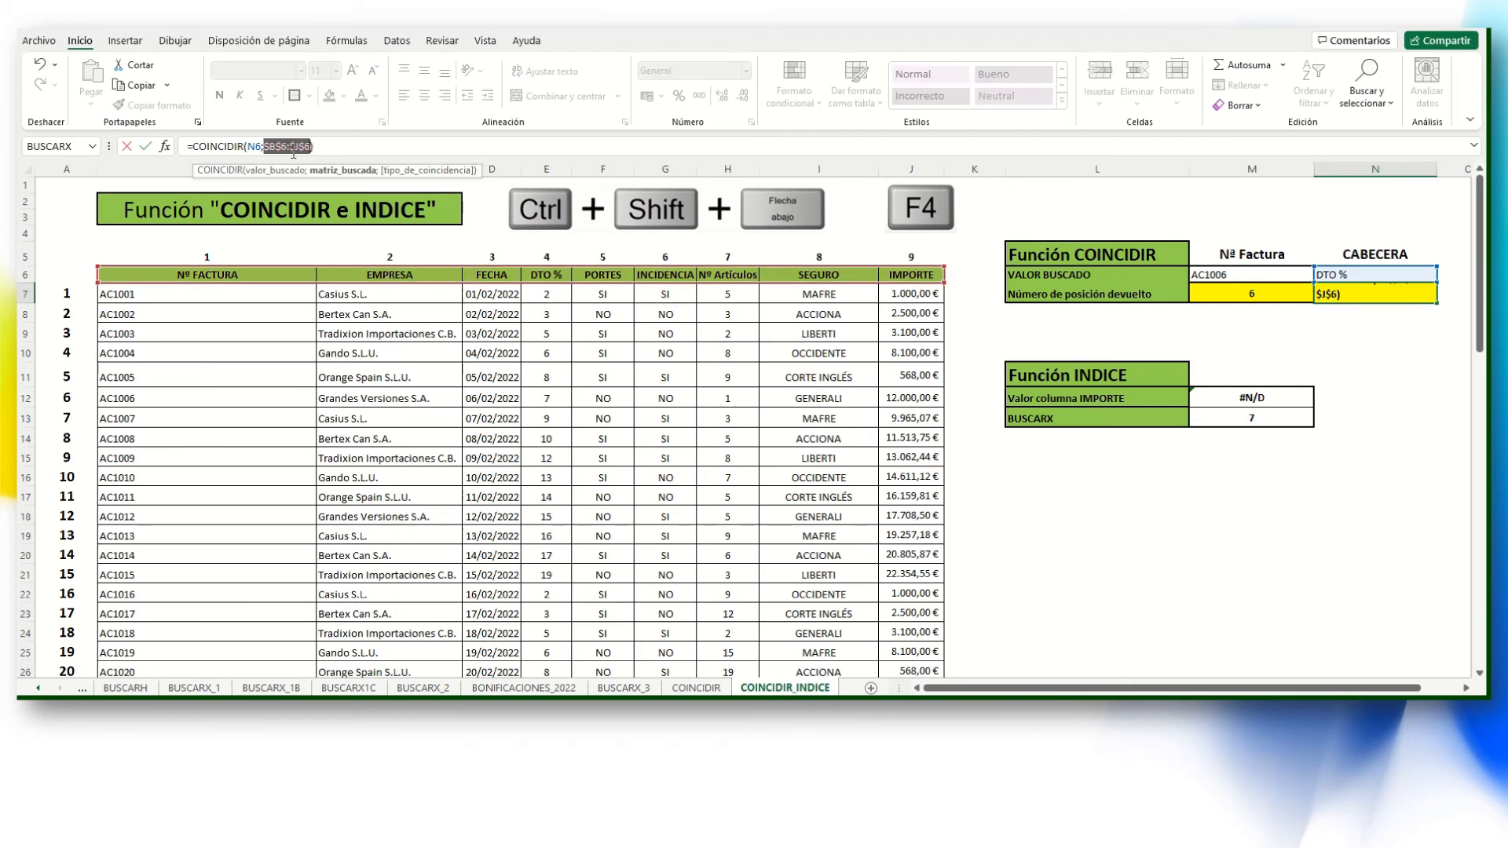
pyautogui.click(317, 148)
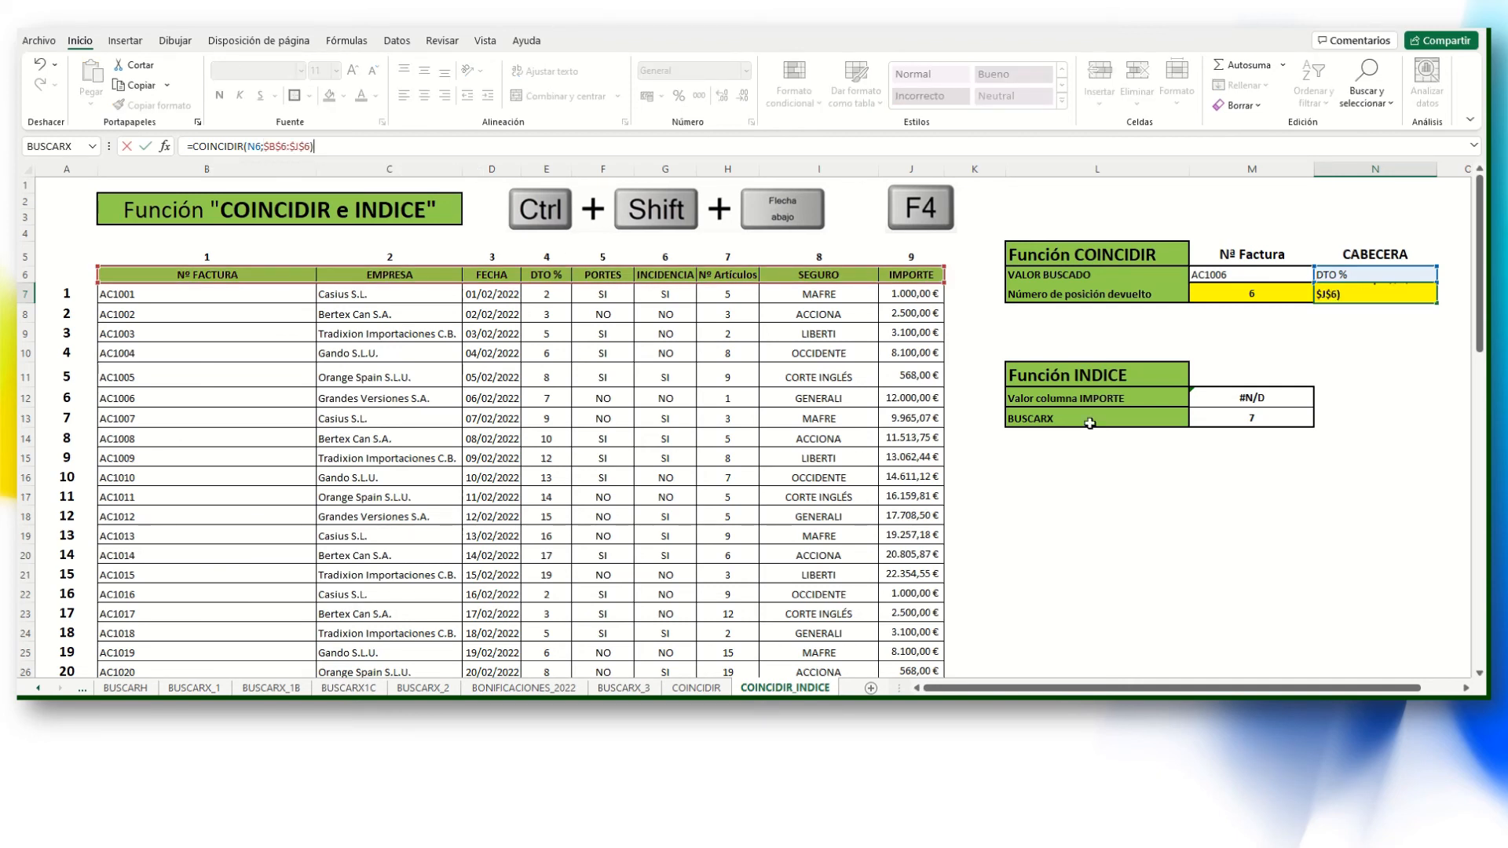
pyautogui.click(1176, 479)
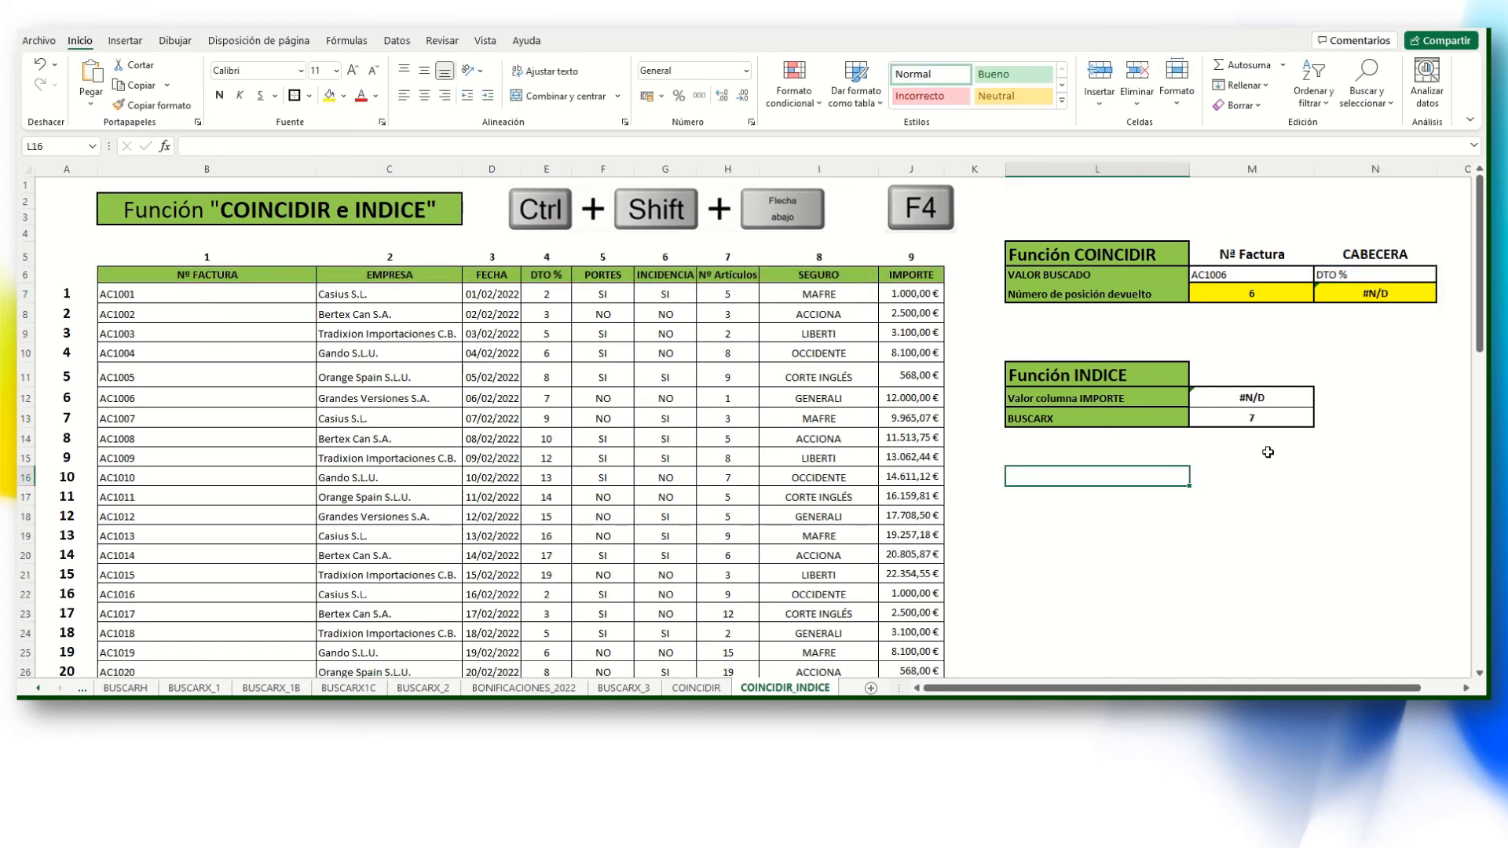
# Add 0 as the exact-match type argument to the COINCIDIR formula in N7.
pyautogui.click(1364, 292)
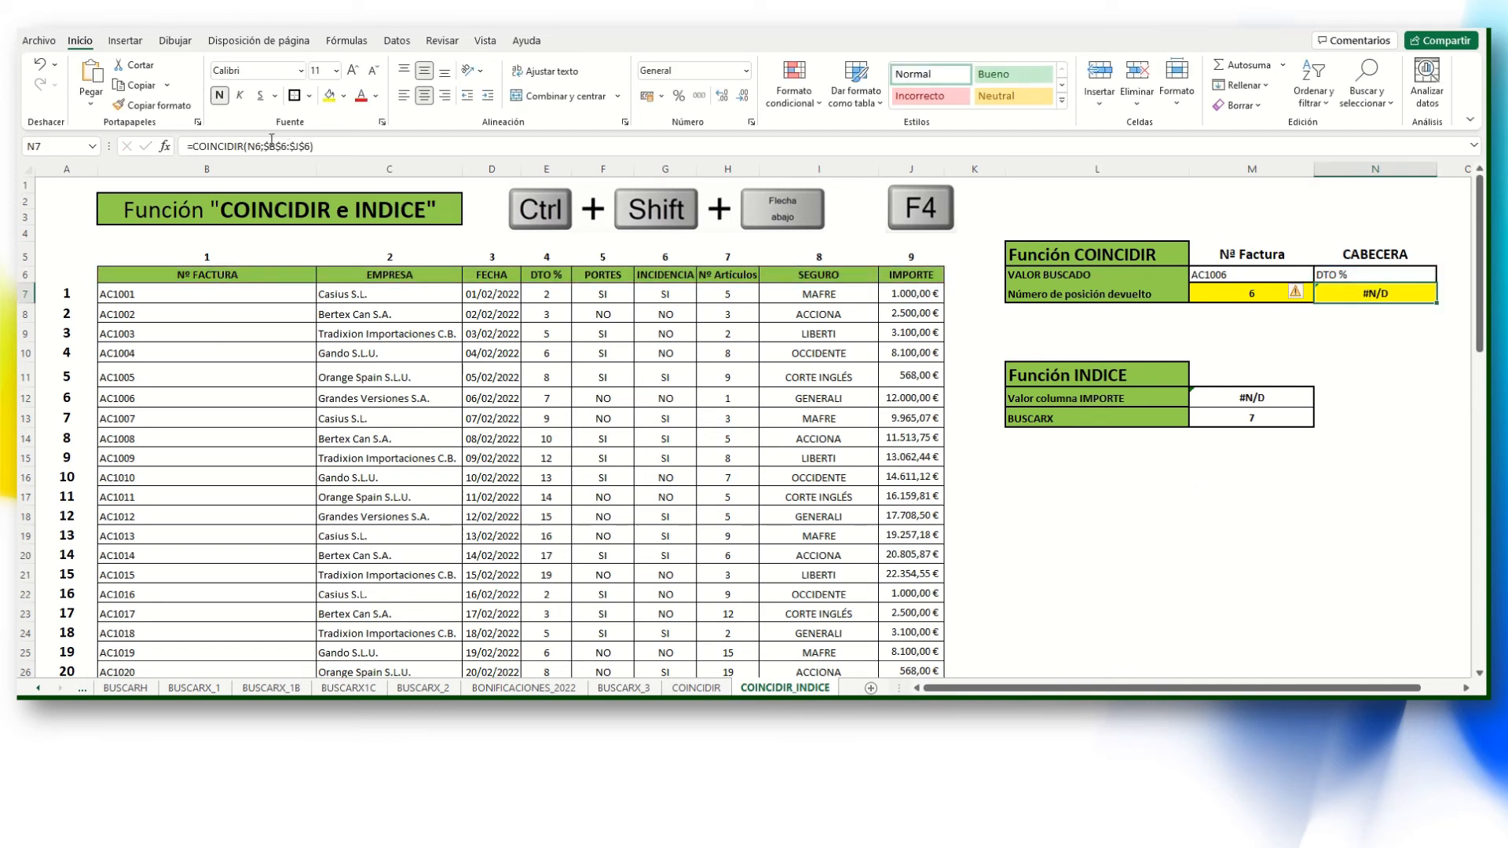
pyautogui.moveTo(263, 146); pyautogui.dragTo(308, 150)
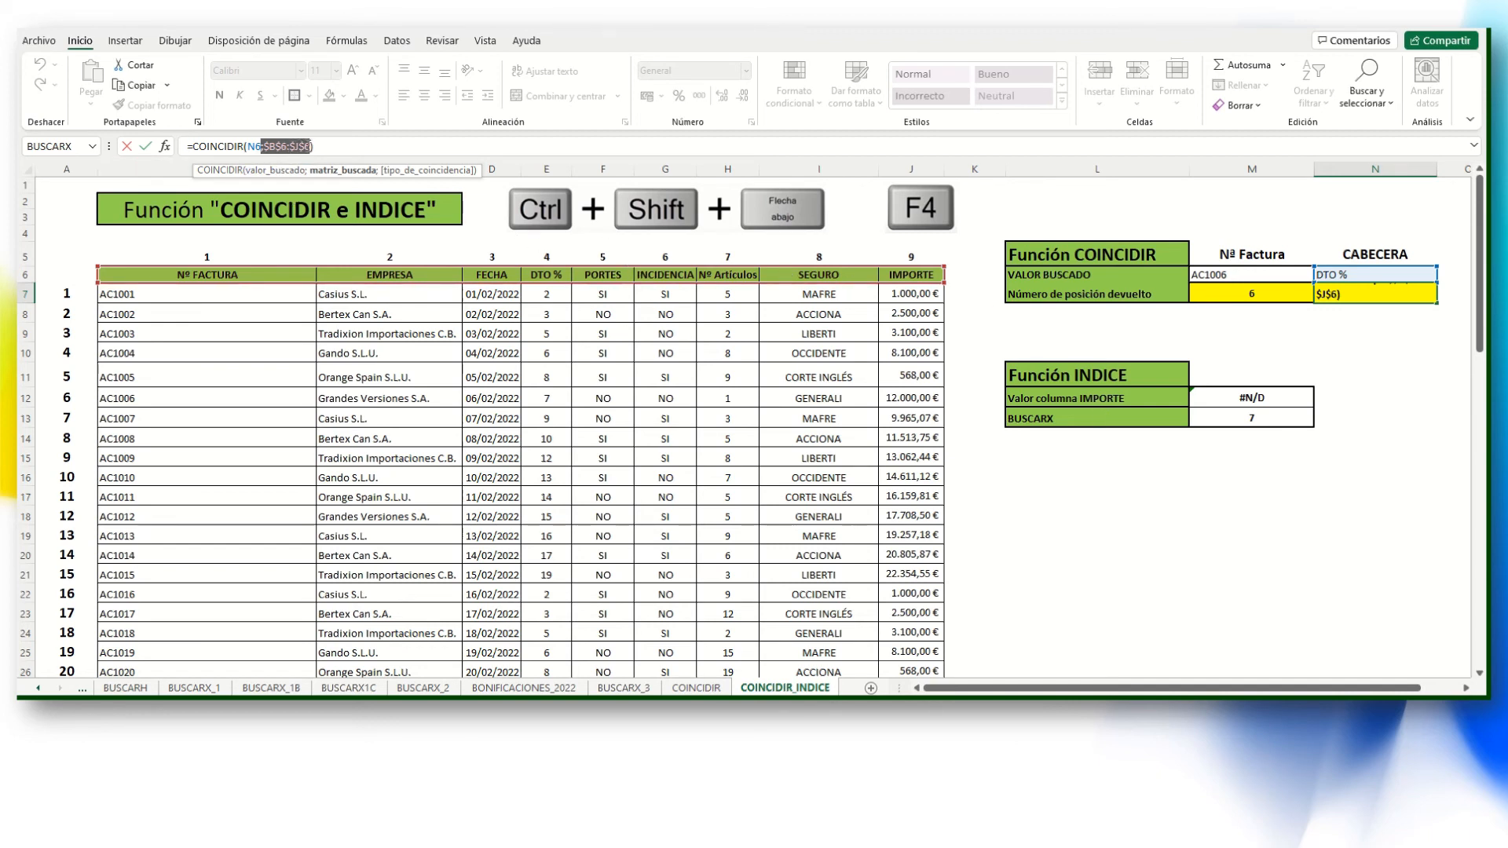
pyautogui.click(308, 144)
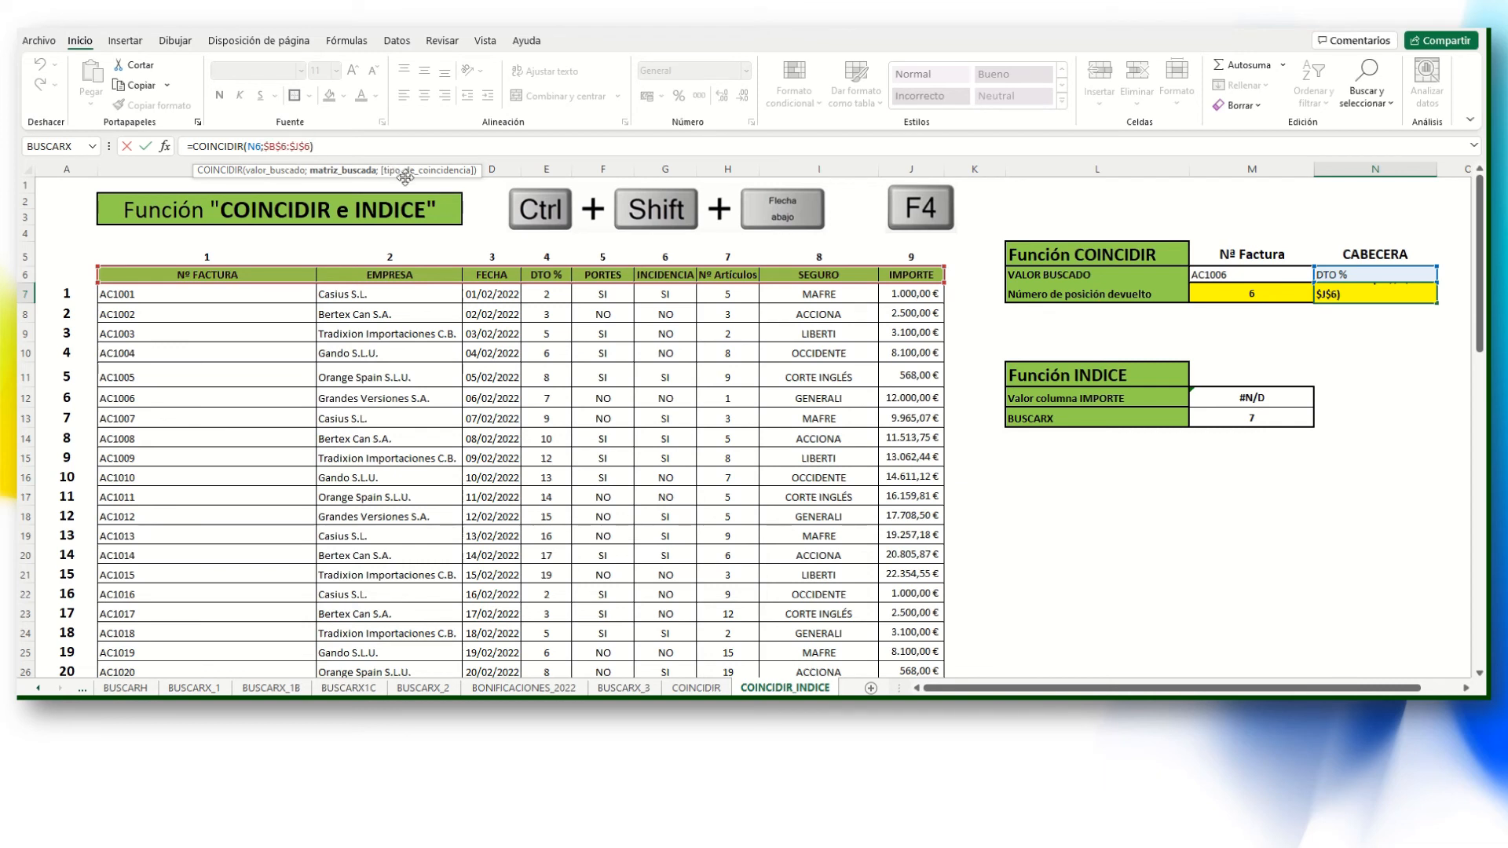
pyautogui.write(';0')
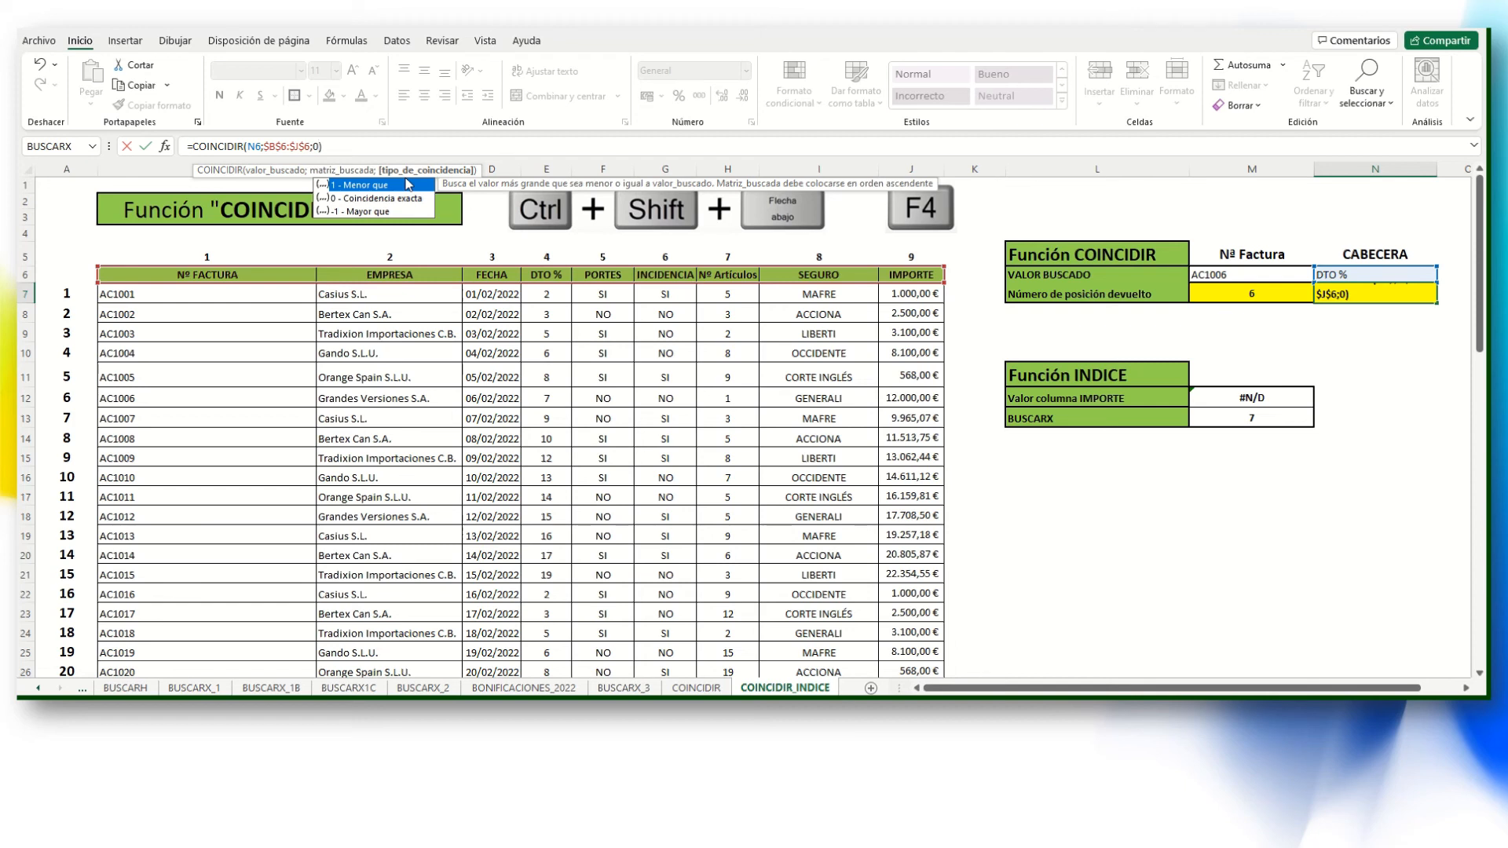
pyautogui.press('Return')
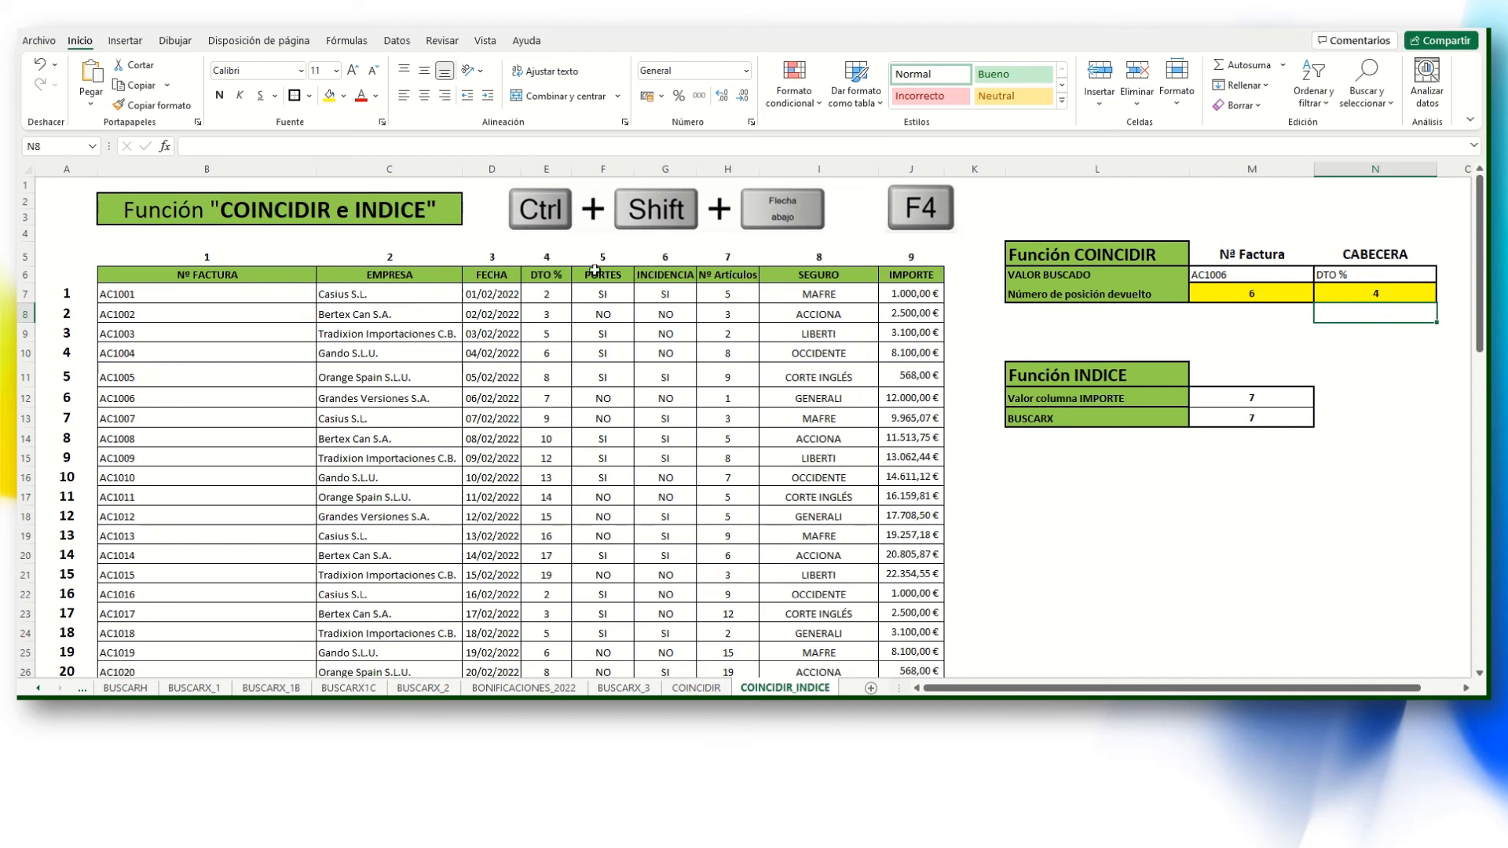
# Test the corrected lookup for AC1006 by choosing EMPRESA, FECHA, DTO % and PORTES in turn in N6.
pyautogui.click(1374, 272)
pyautogui.click(1444, 275)
pyautogui.click(1403, 290)
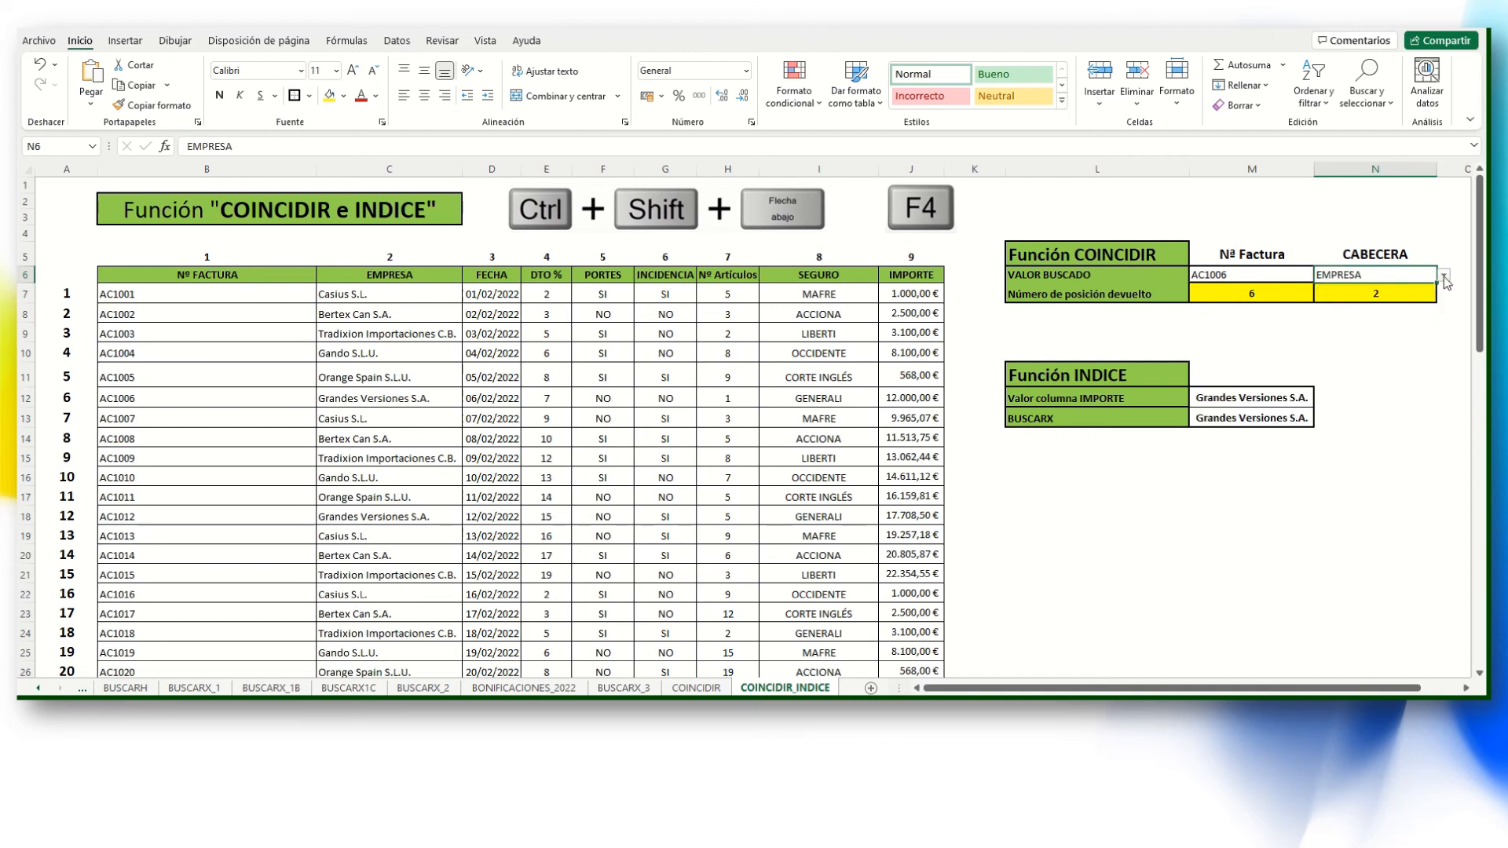
pyautogui.click(1443, 275)
pyautogui.click(1403, 301)
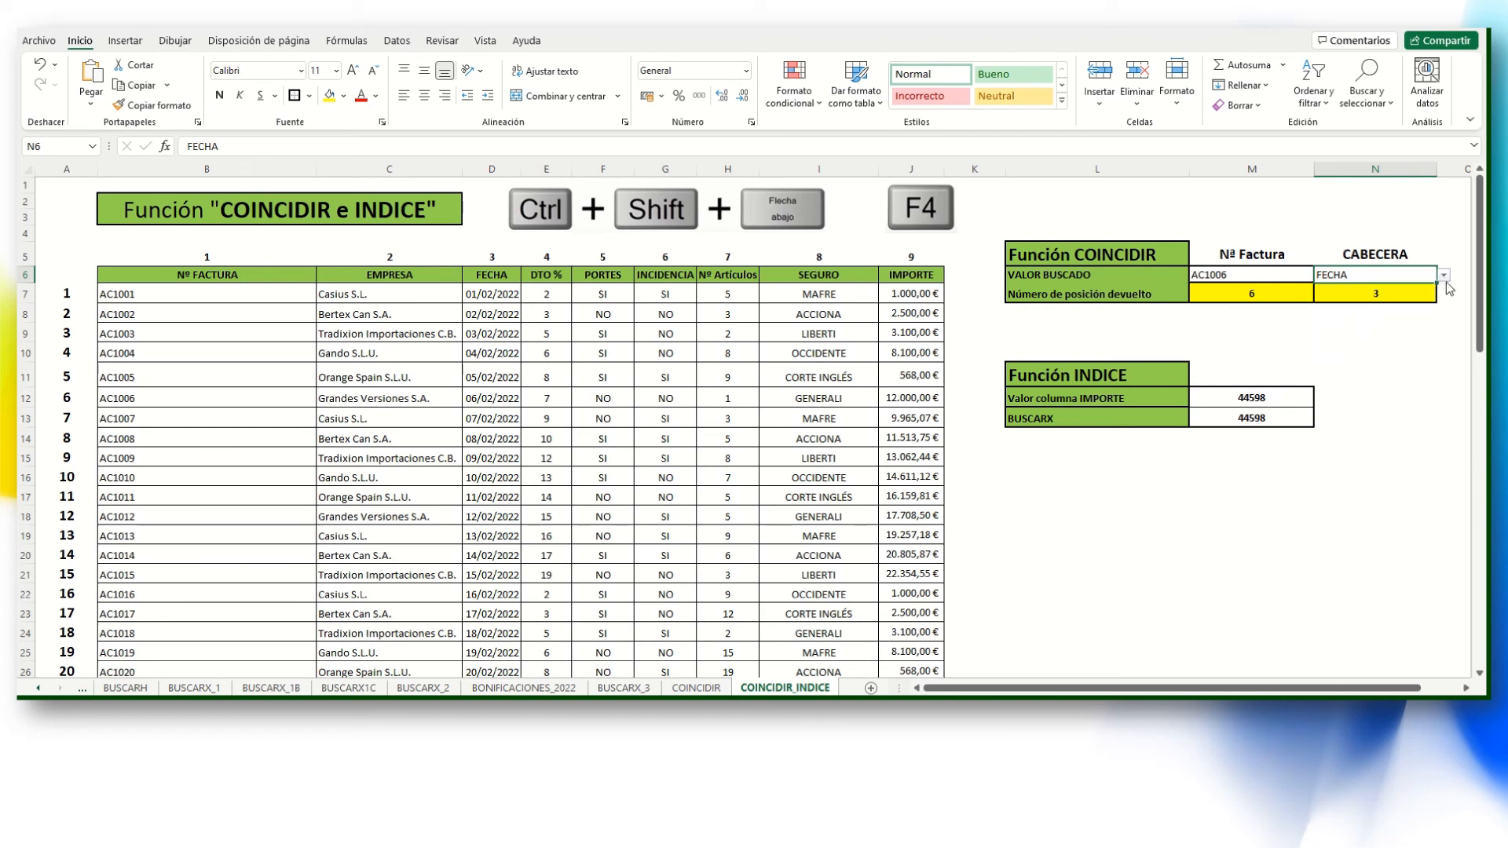
pyautogui.click(1444, 274)
pyautogui.click(1413, 312)
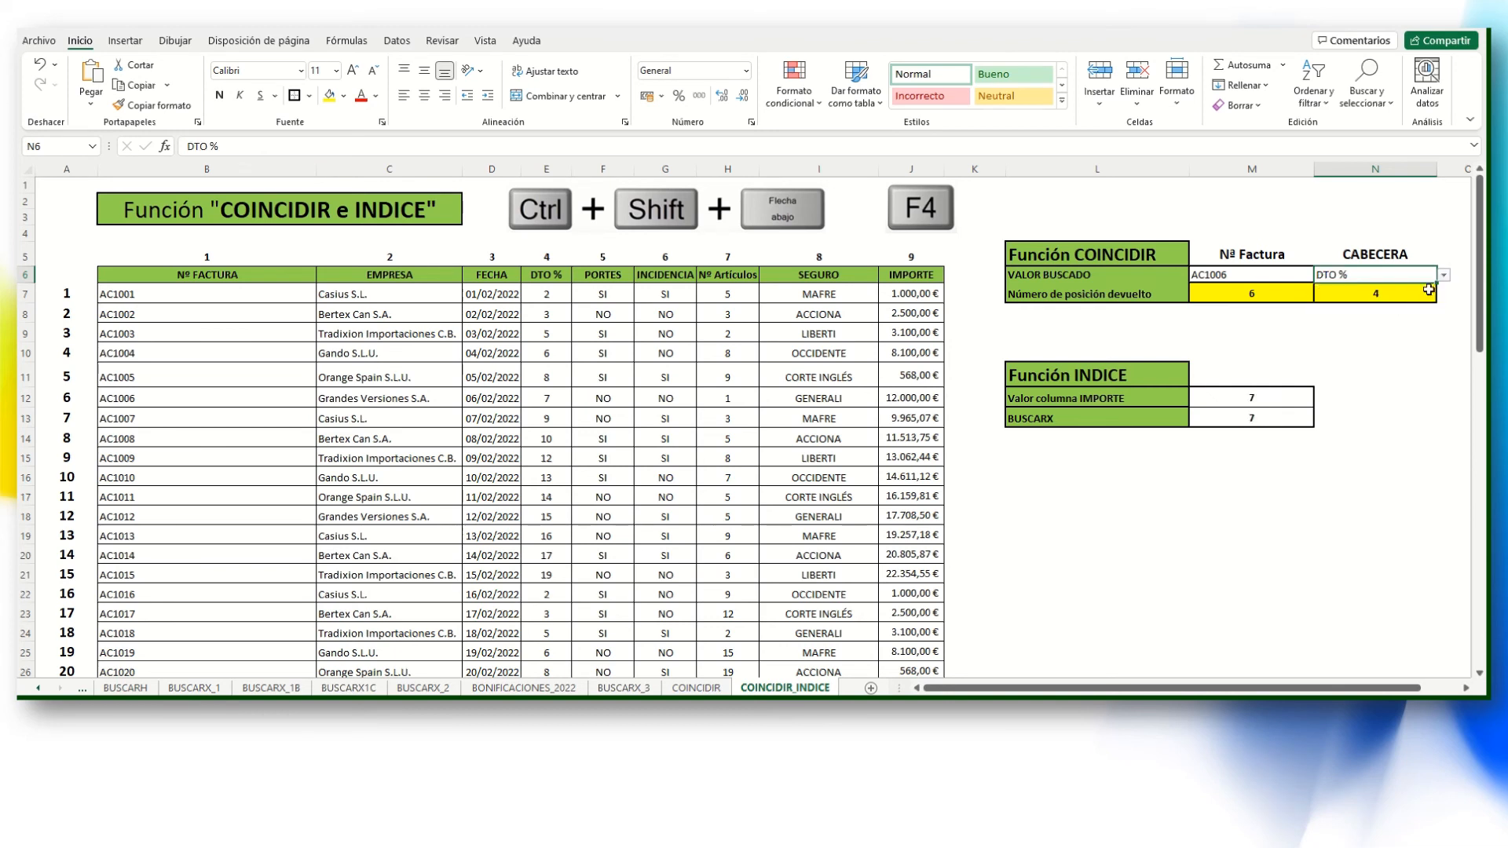
pyautogui.click(1443, 275)
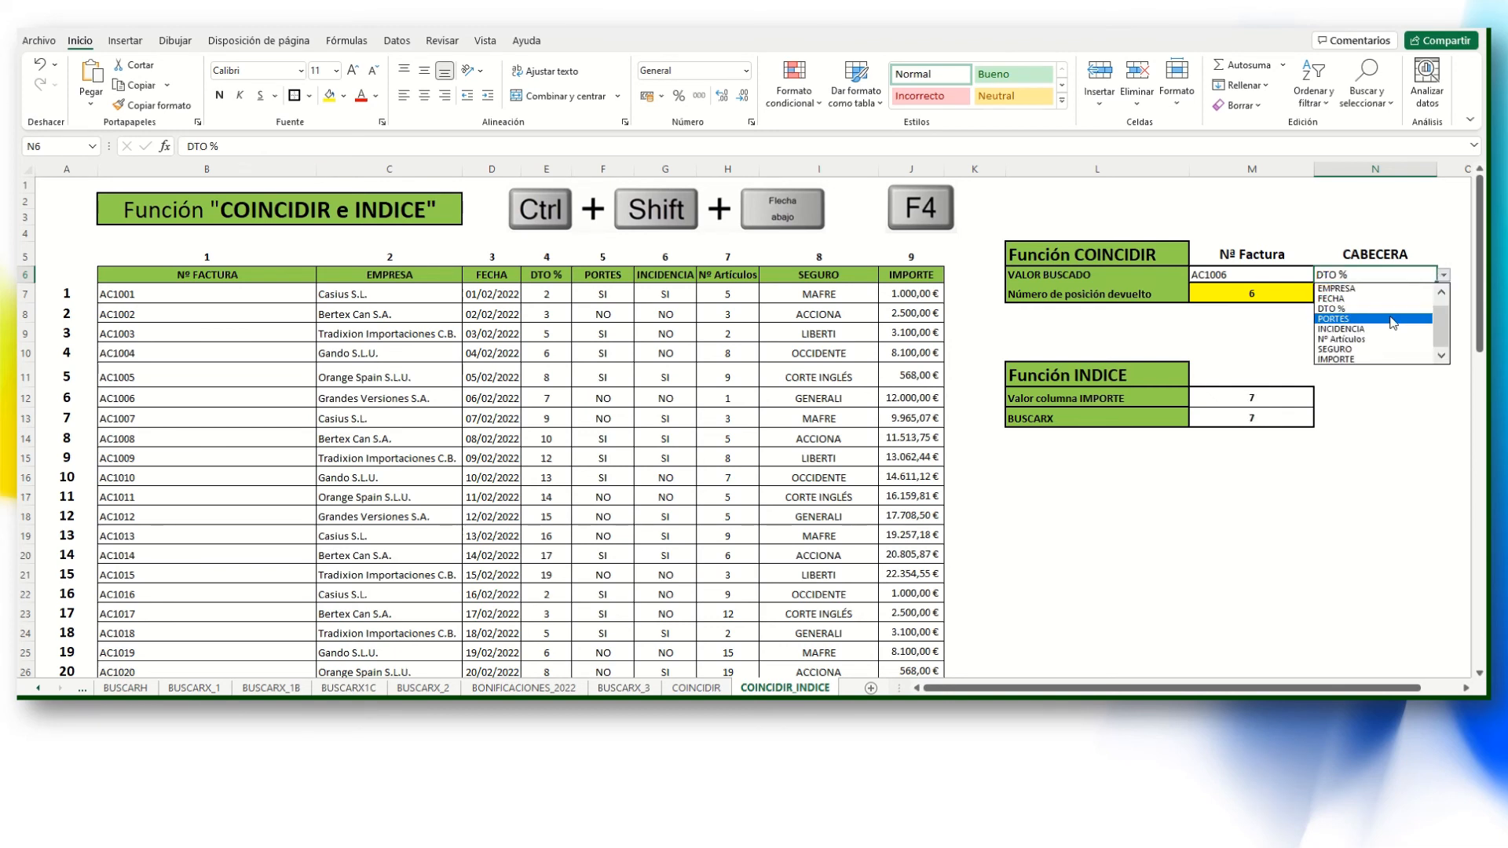
pyautogui.click(1393, 322)
# Continue testing the header dropdown in N6 with INCIDENCIA, Nº Artículos, SEGURO and IMPORTE.
pyautogui.click(1443, 275)
pyautogui.click(1413, 329)
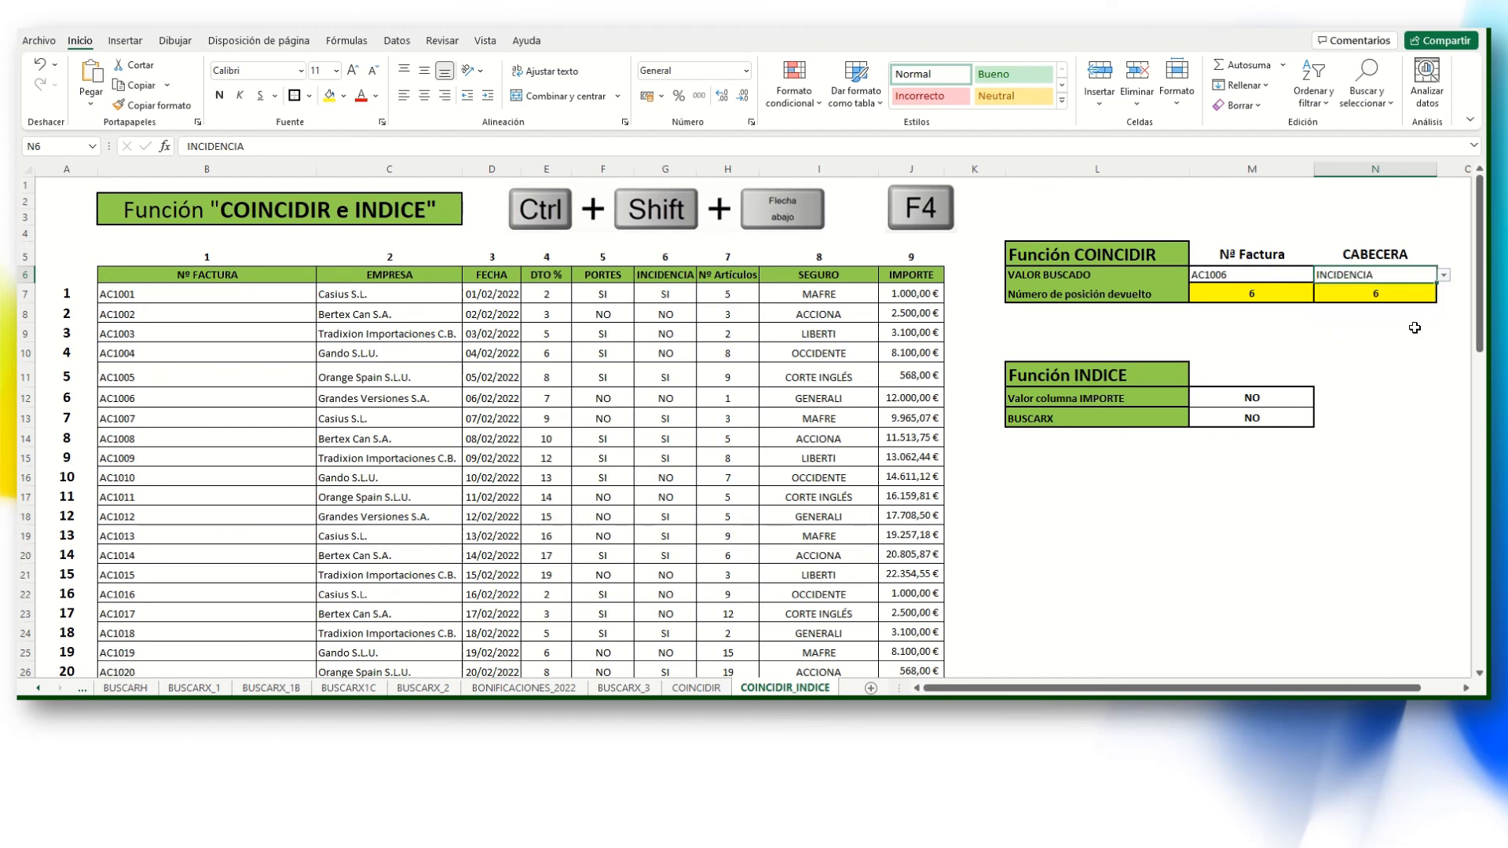
pyautogui.click(1443, 275)
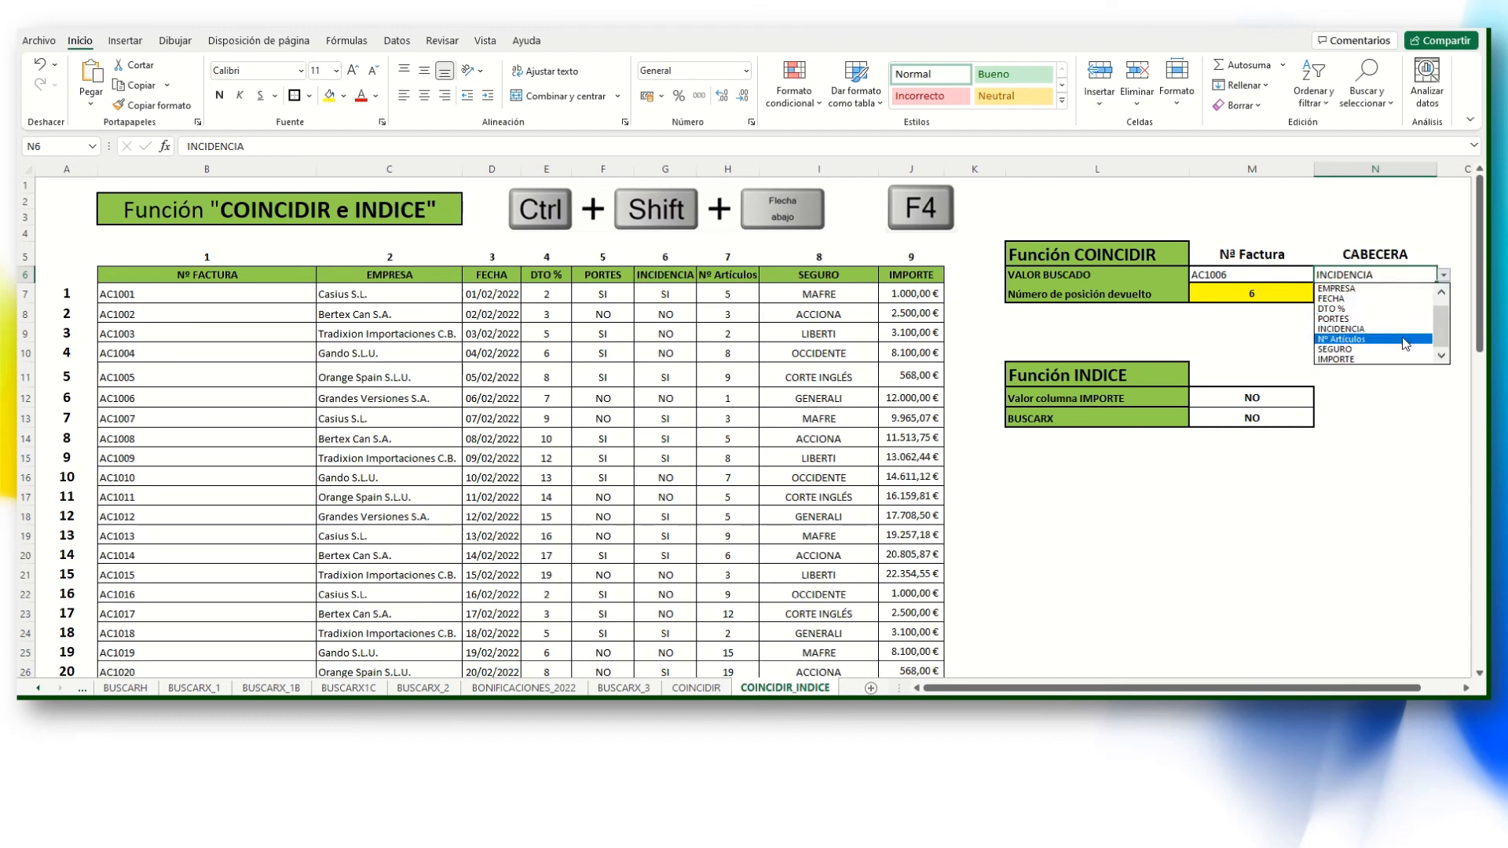
pyautogui.click(1406, 339)
pyautogui.click(1444, 275)
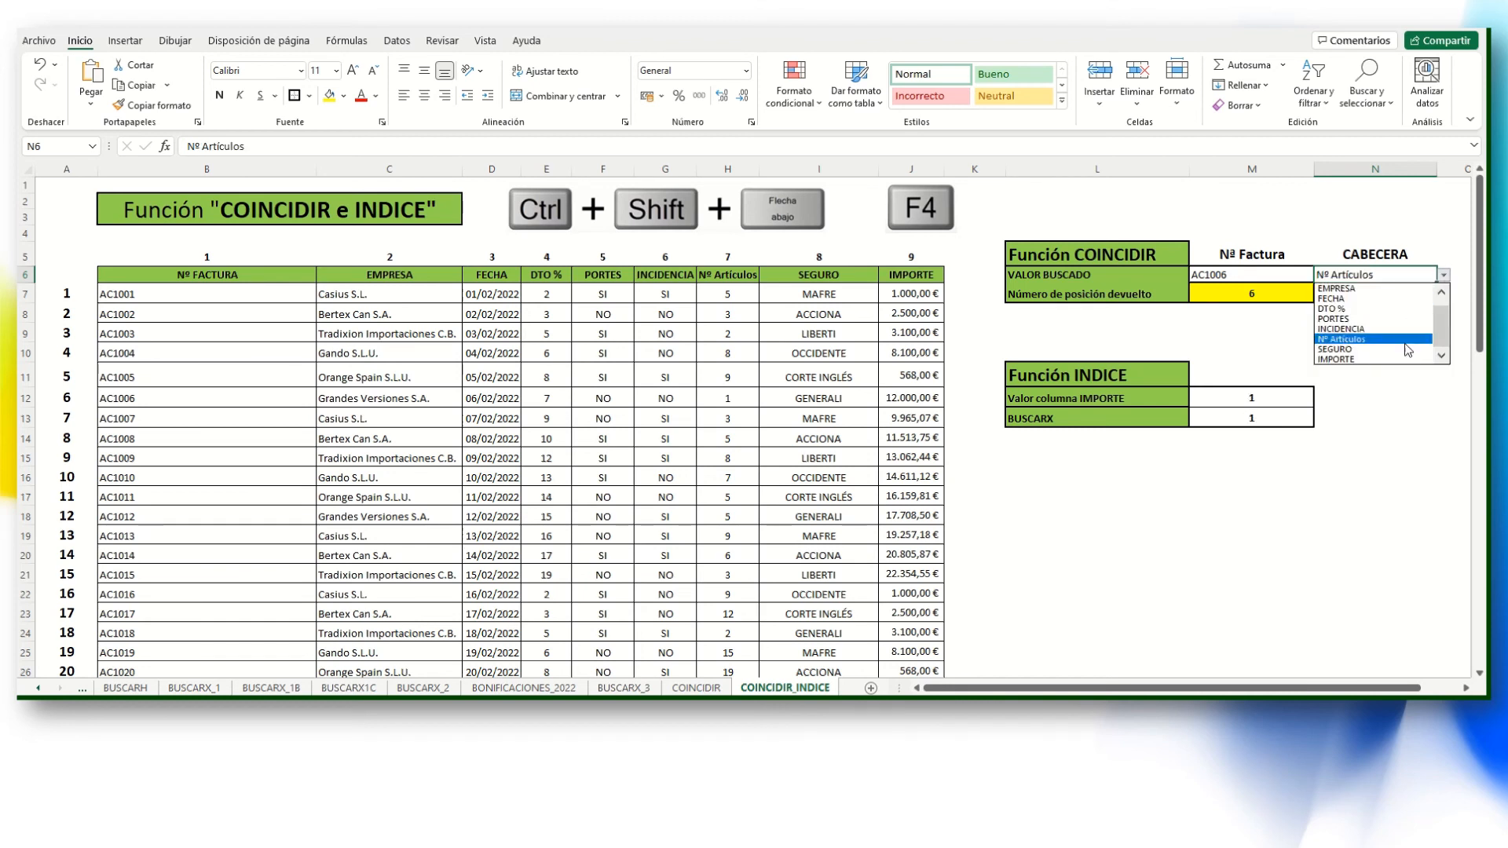
pyautogui.click(1408, 348)
pyautogui.click(1443, 274)
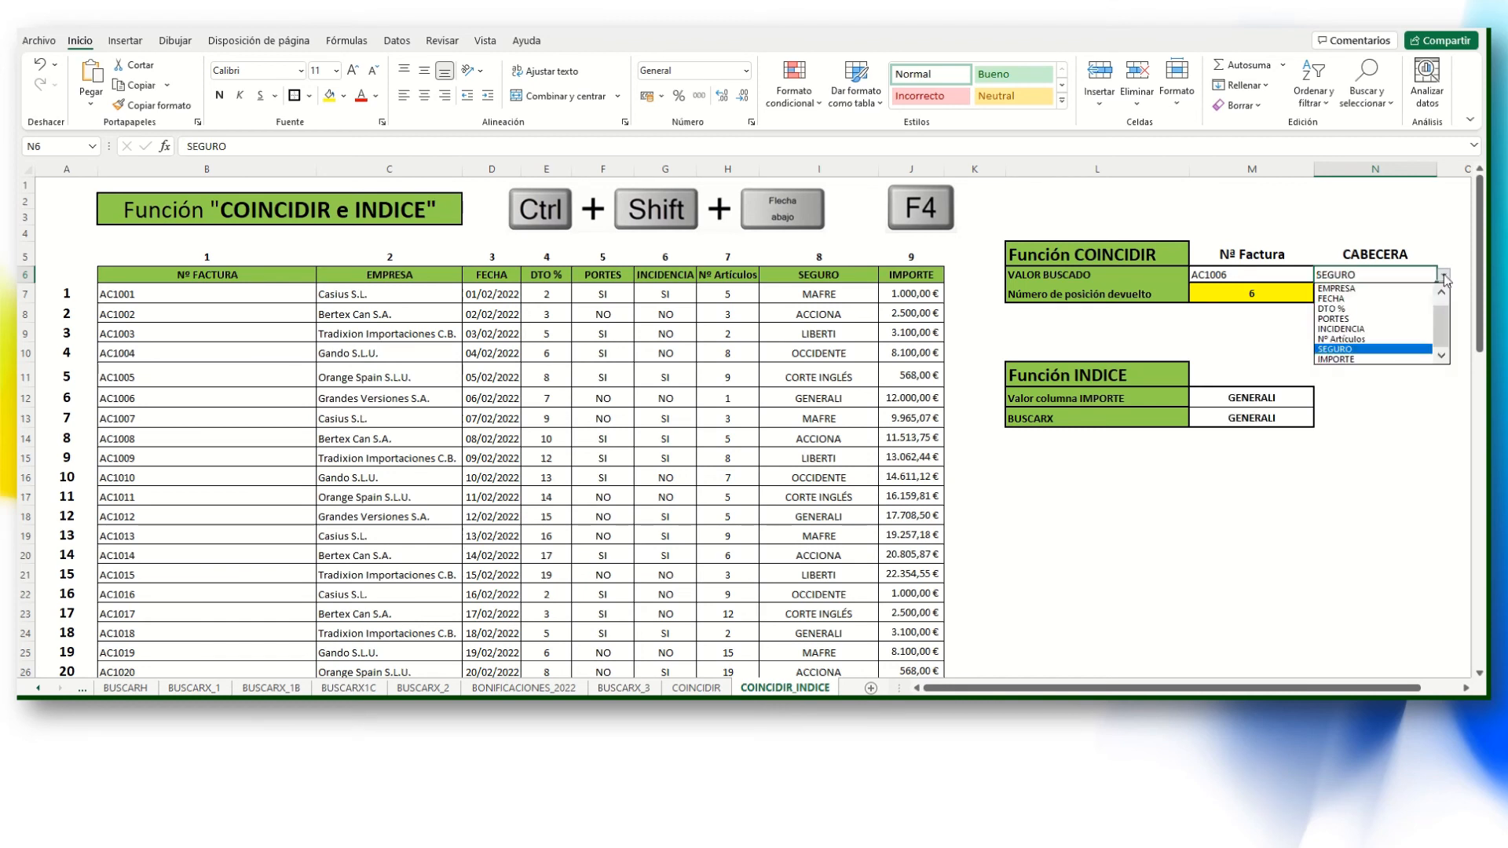
pyautogui.click(1405, 359)
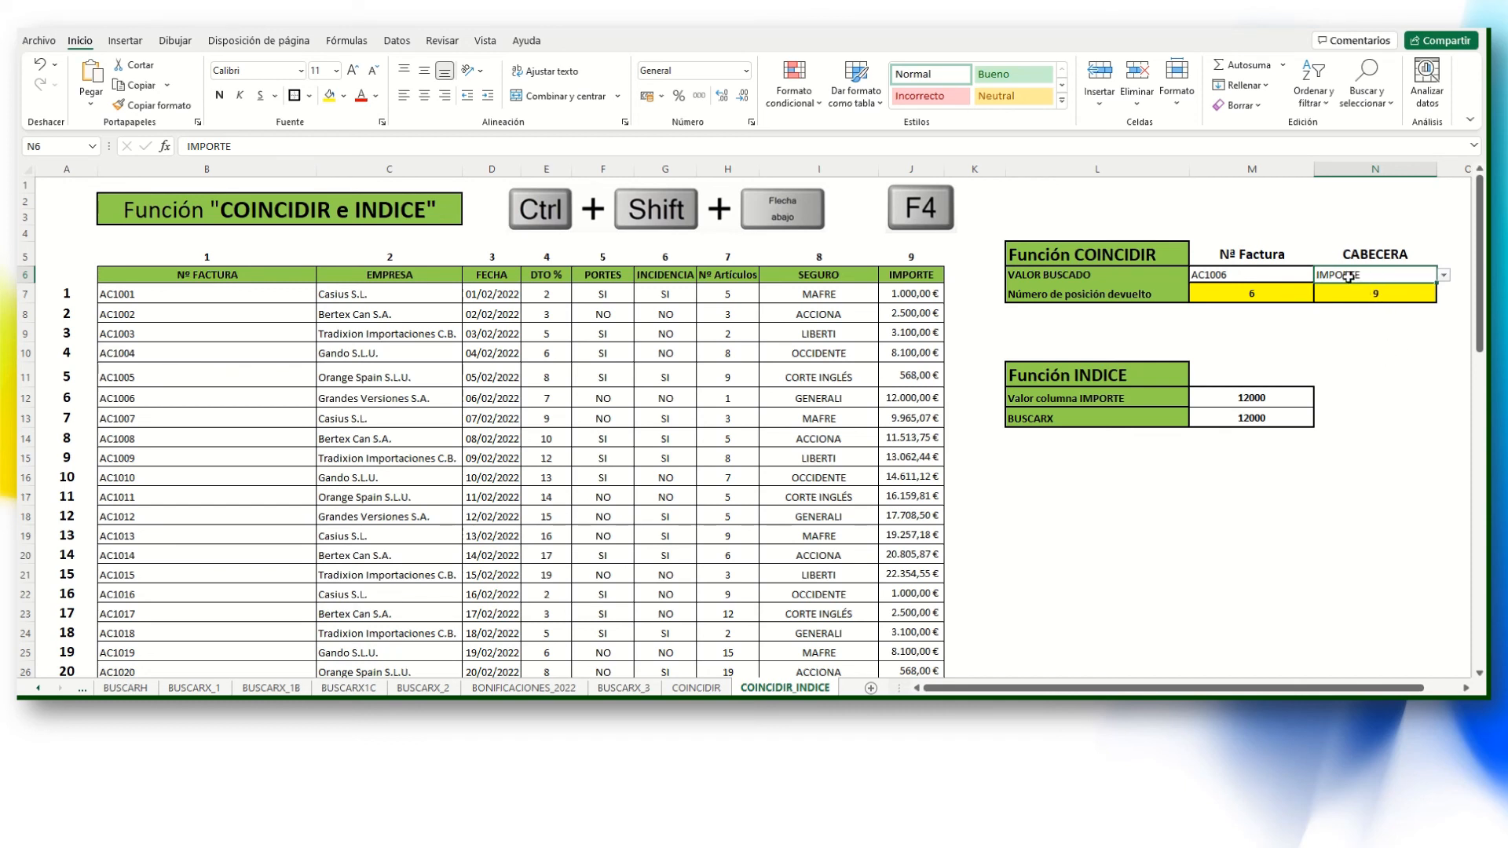
# Compare the COINCIDIR formulas in M7 and N7, and add the exact-match argument 0 to the one in M7.
pyautogui.click(1279, 291)
pyautogui.click(1352, 299)
pyautogui.click(1298, 297)
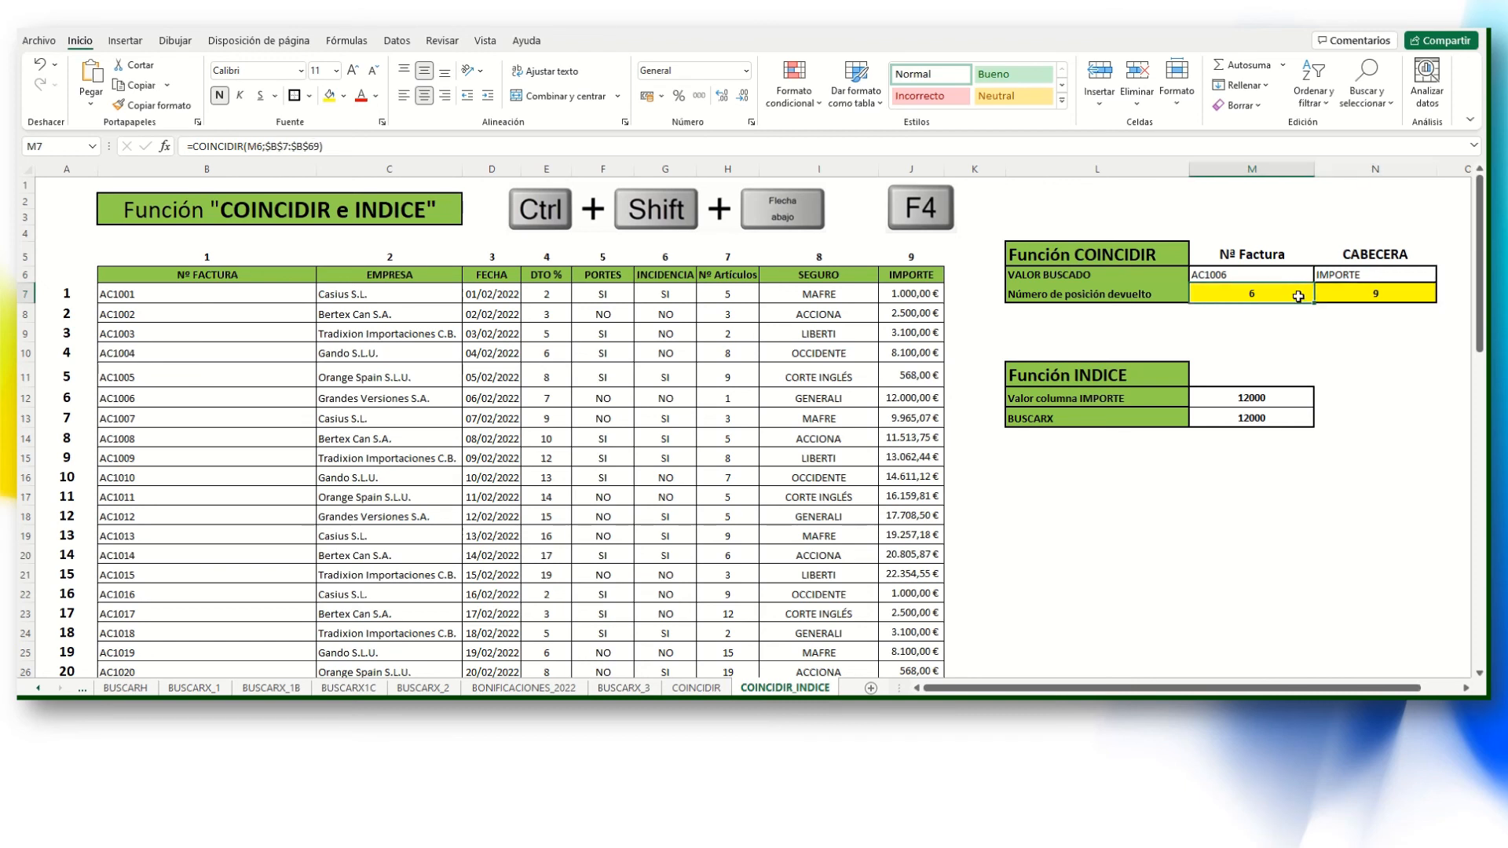
pyautogui.click(1339, 295)
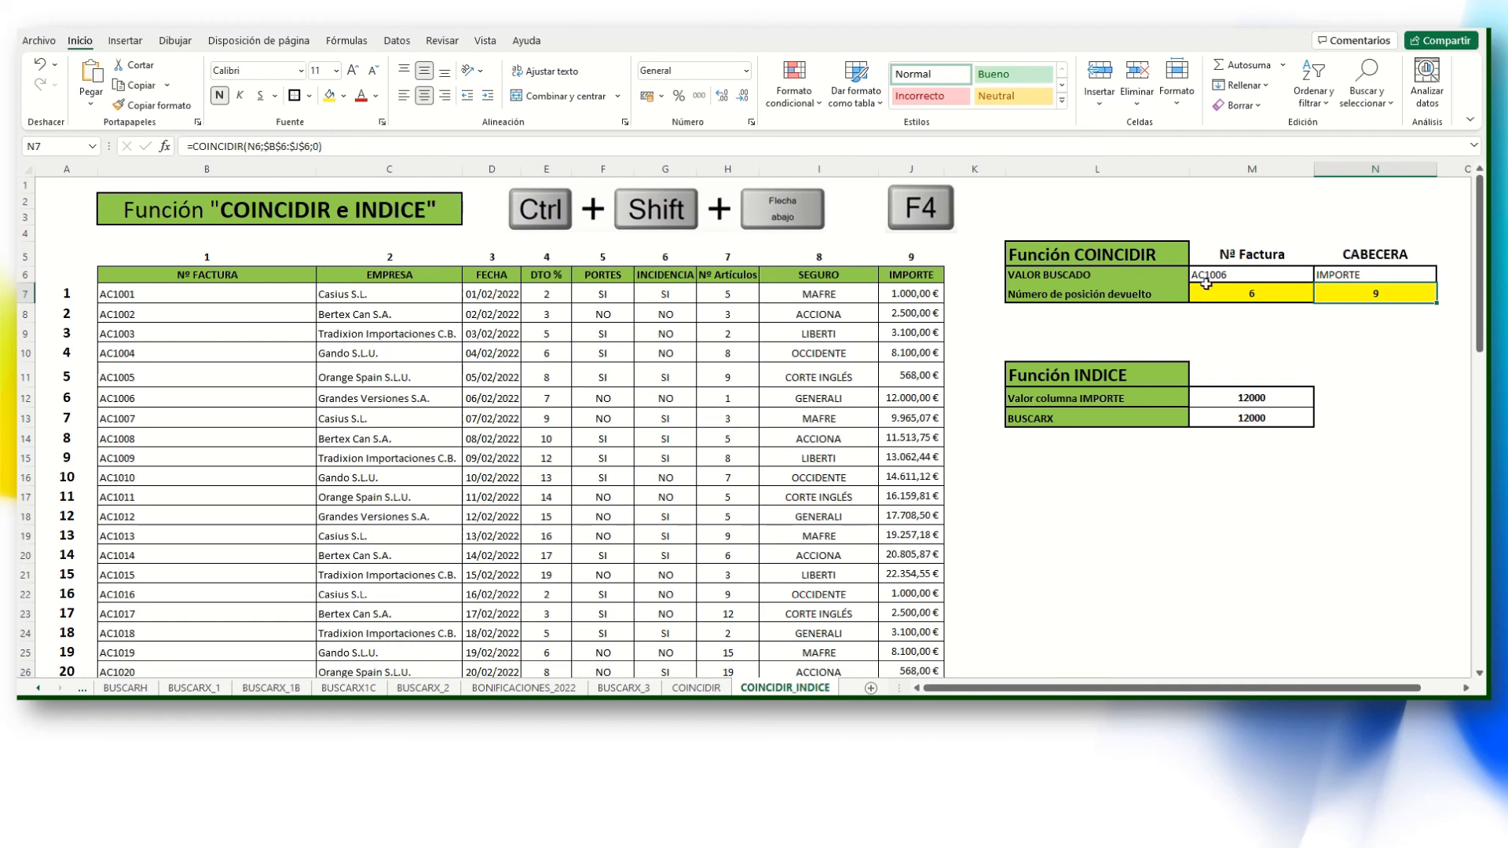
pyautogui.click(1231, 293)
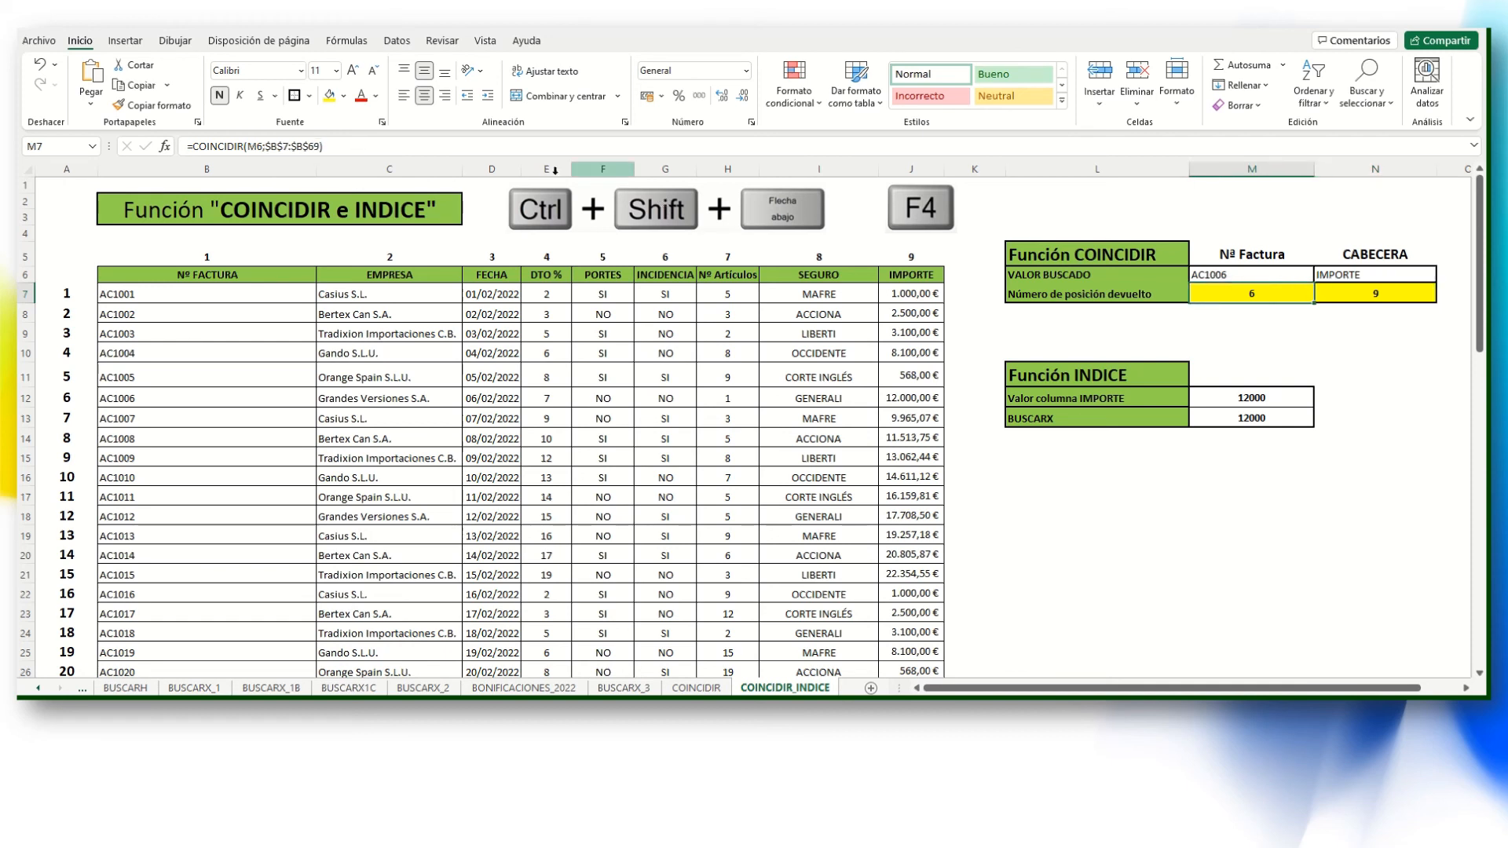
pyautogui.click(321, 146)
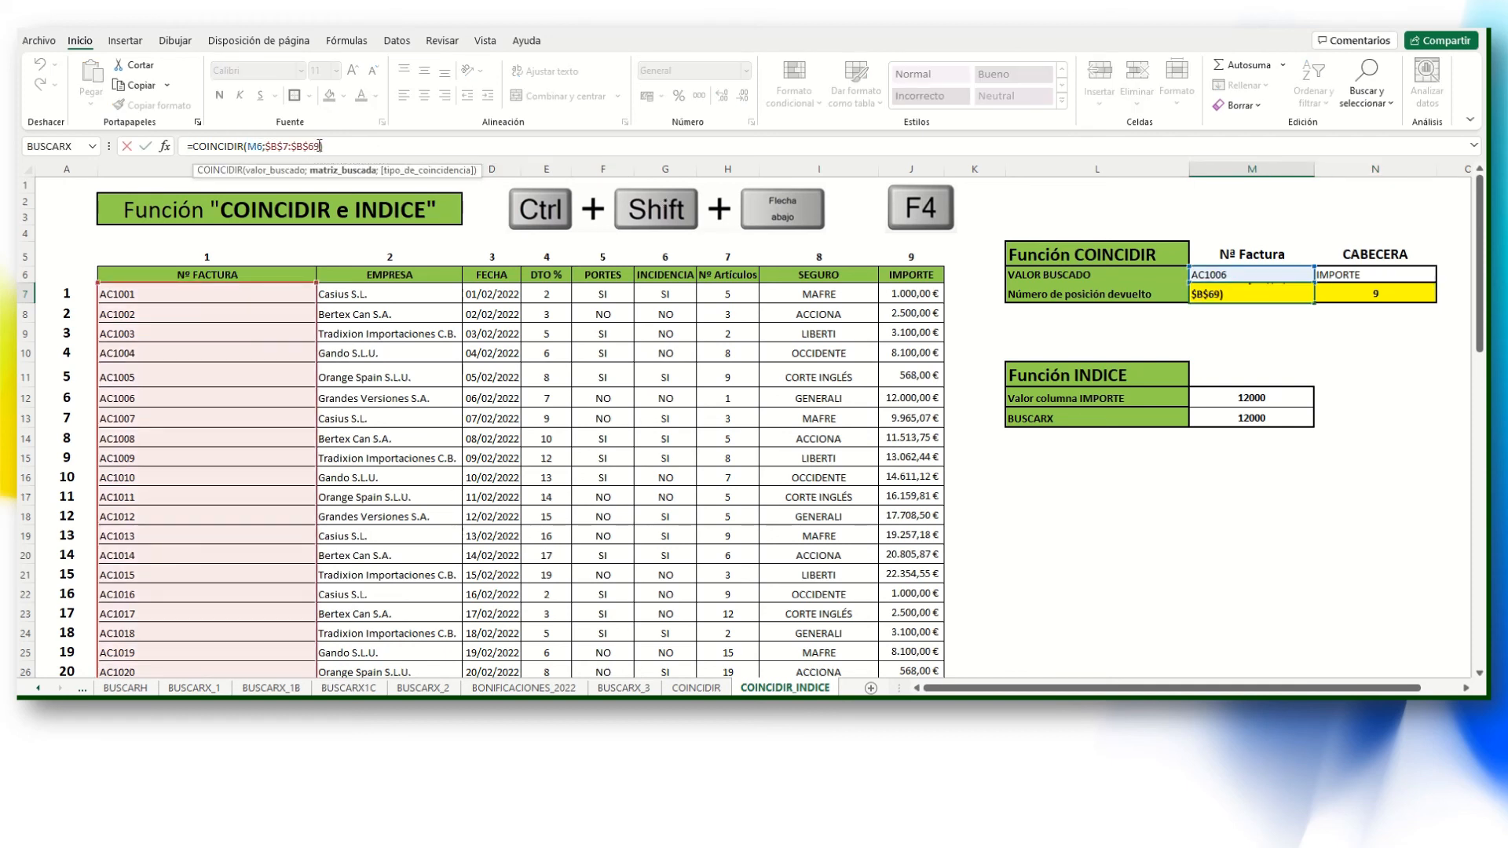
pyautogui.write(';0')
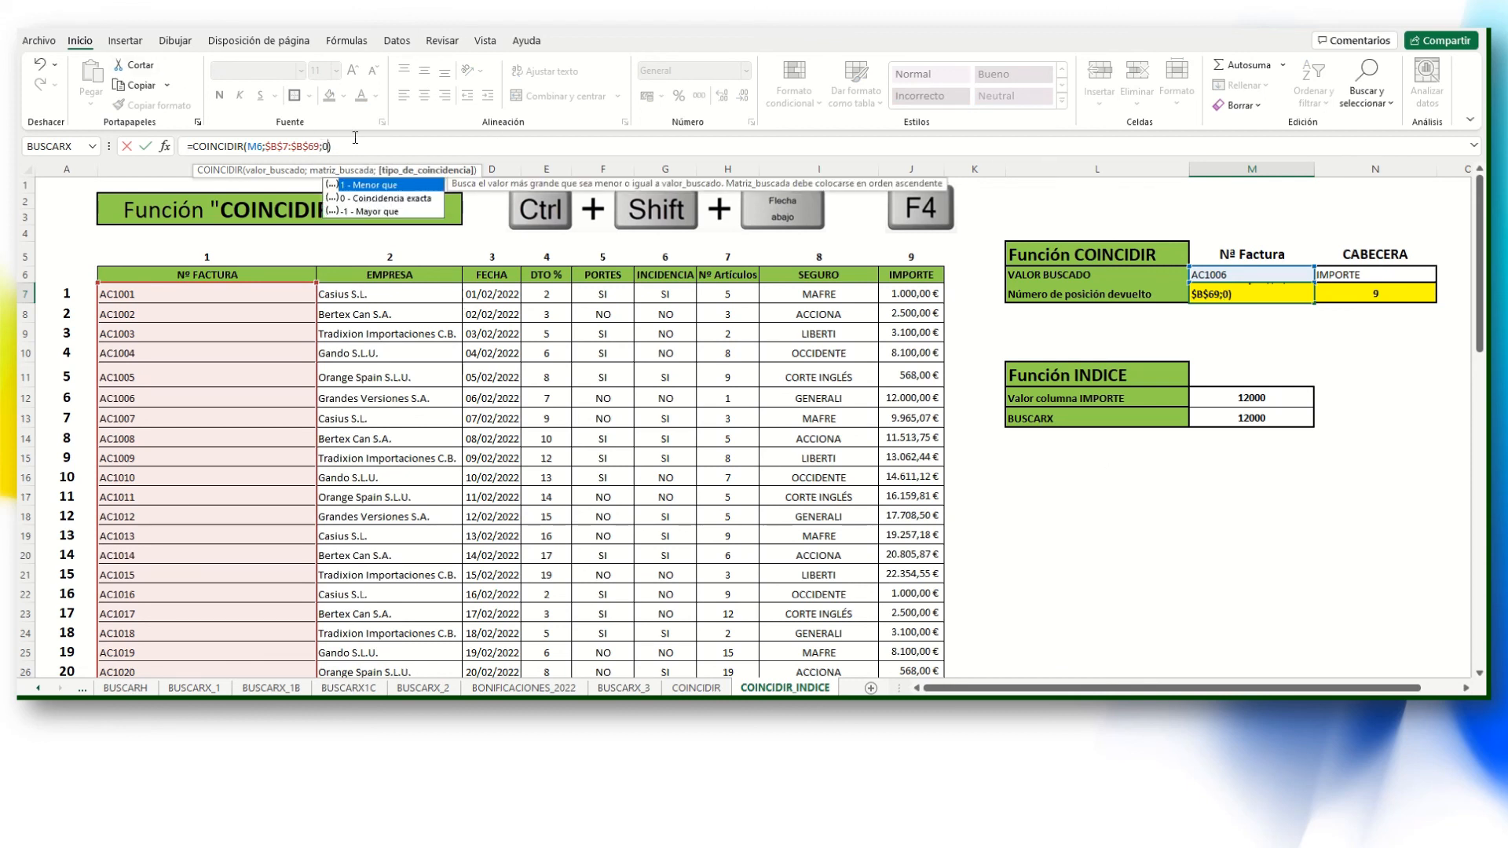
pyautogui.click(357, 146)
pyautogui.hotkey('ctrl', 'Return')
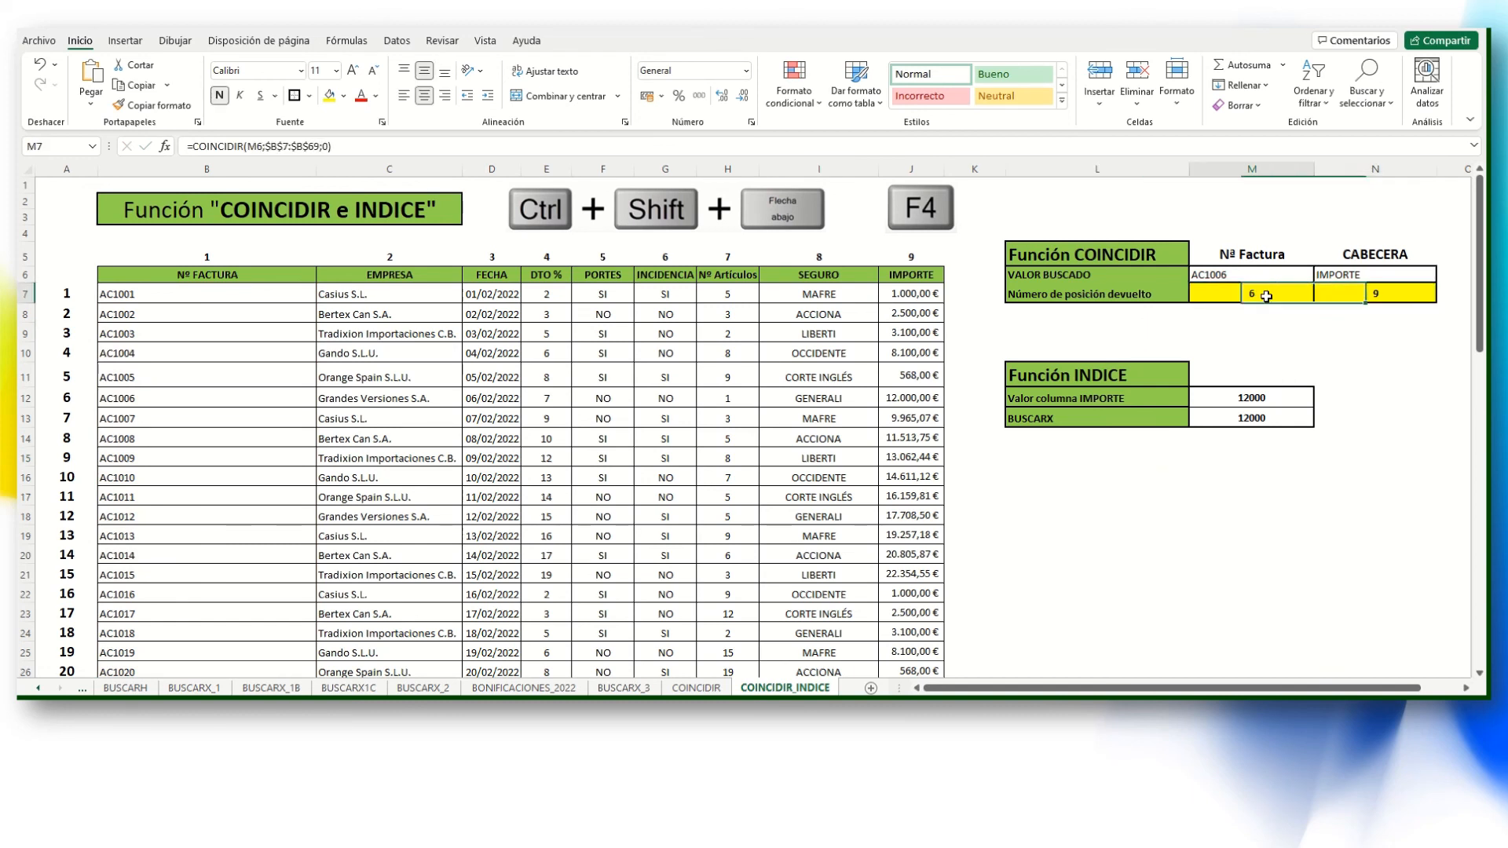
# Examine the INDICE formula in M12 and the invoice table range B7:J69 that it references.
pyautogui.click(1351, 295)
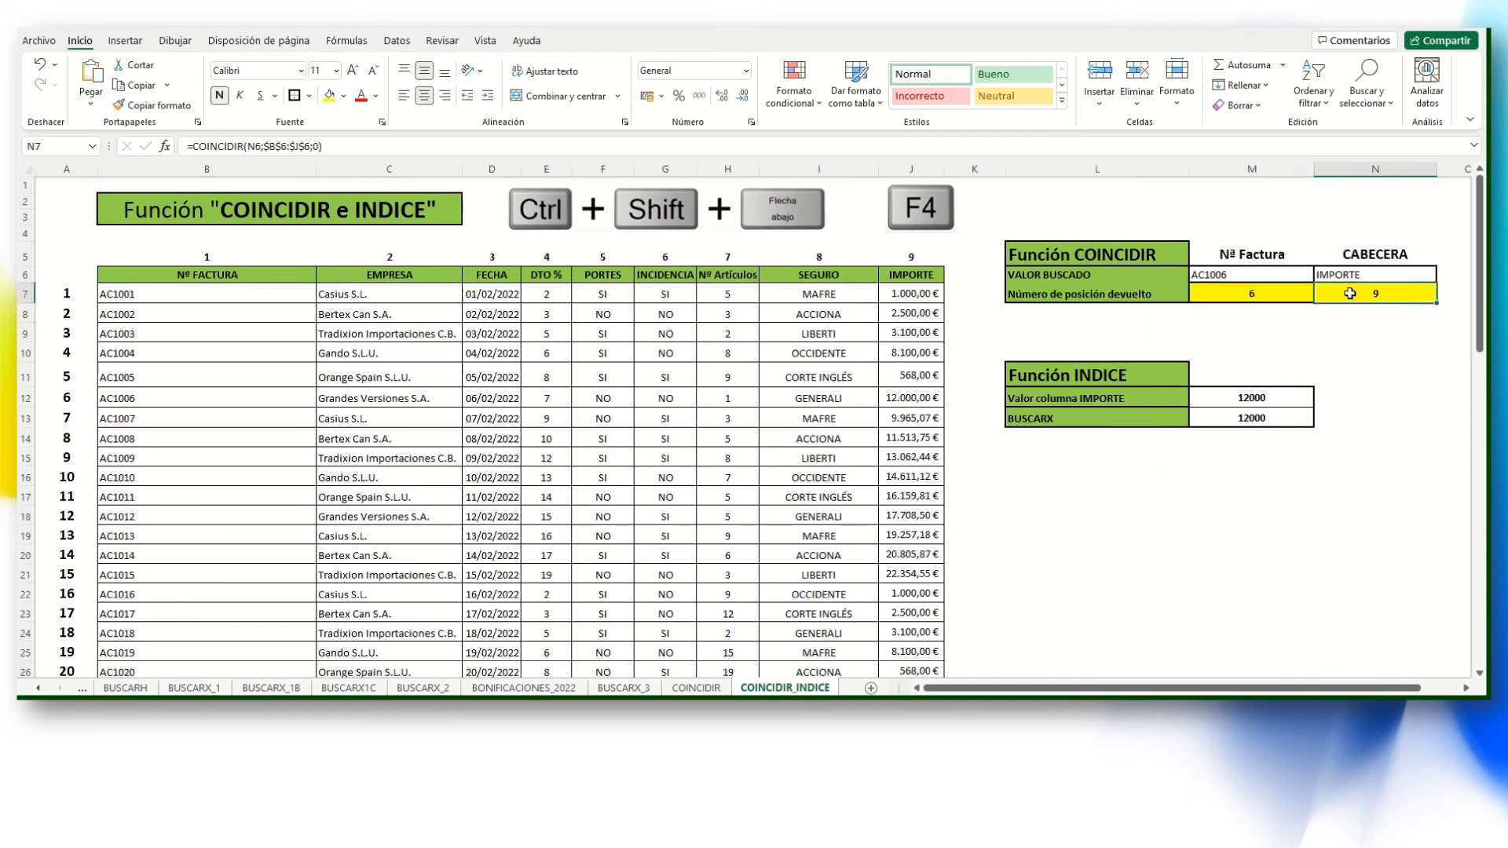
pyautogui.click(1261, 399)
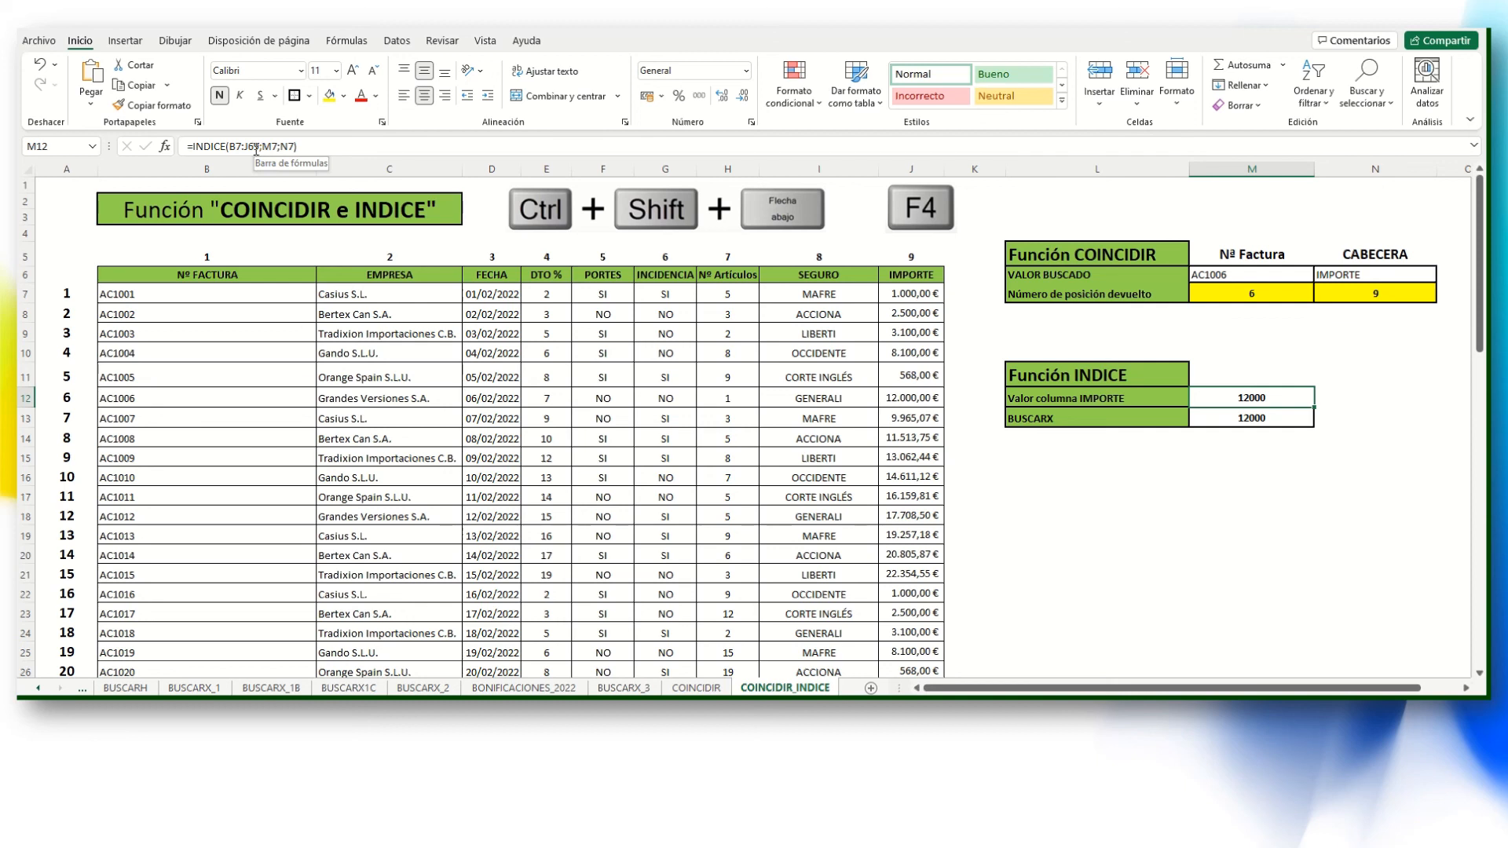
pyautogui.click(222, 292)
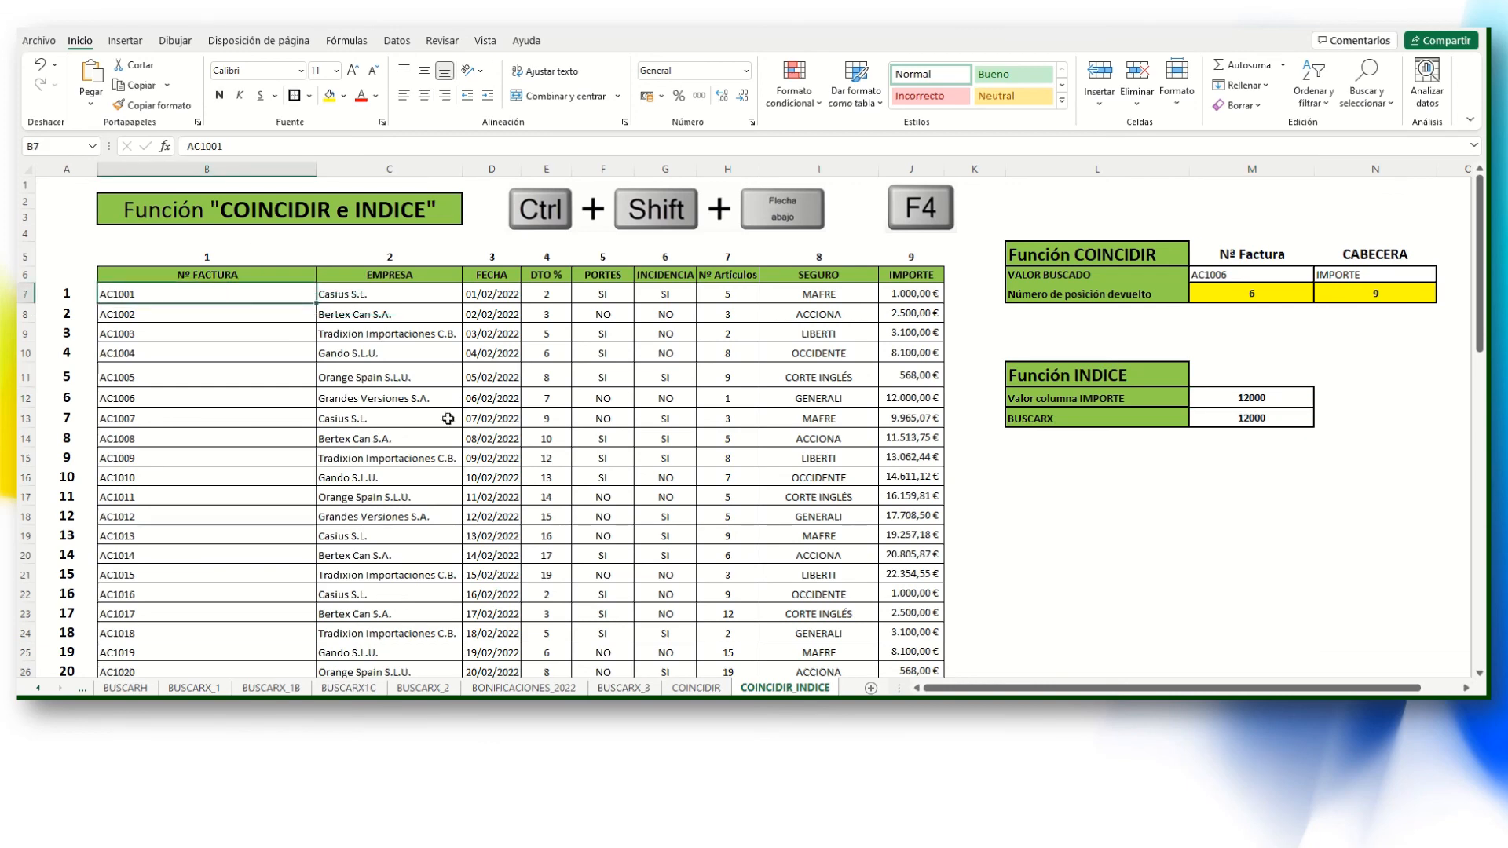
pyautogui.scroll(-6, 804, 544)
pyautogui.scroll(-9, 804, 543)
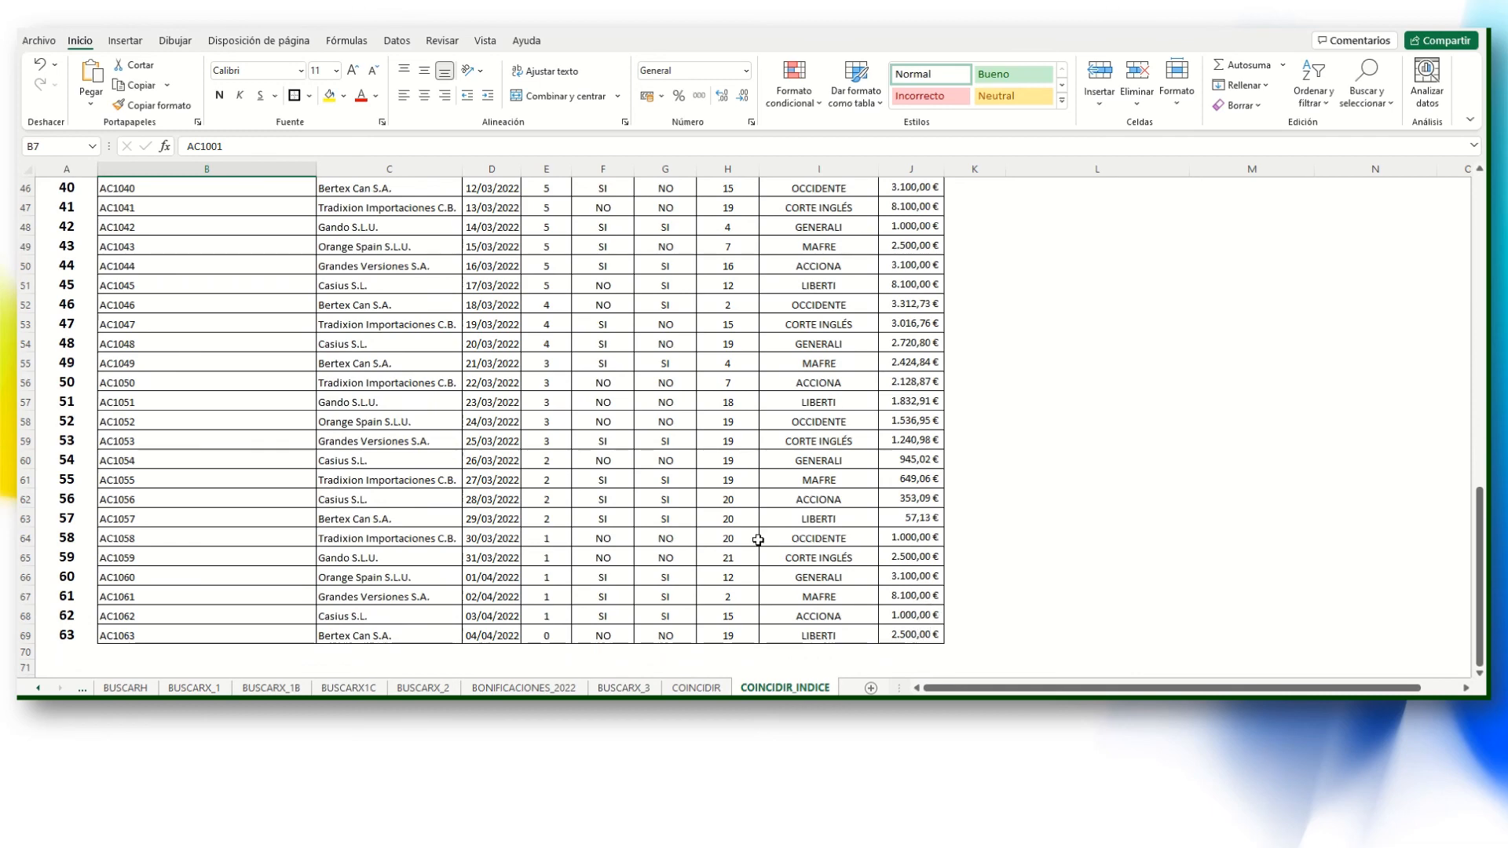
pyautogui.scroll(15, 550, 408)
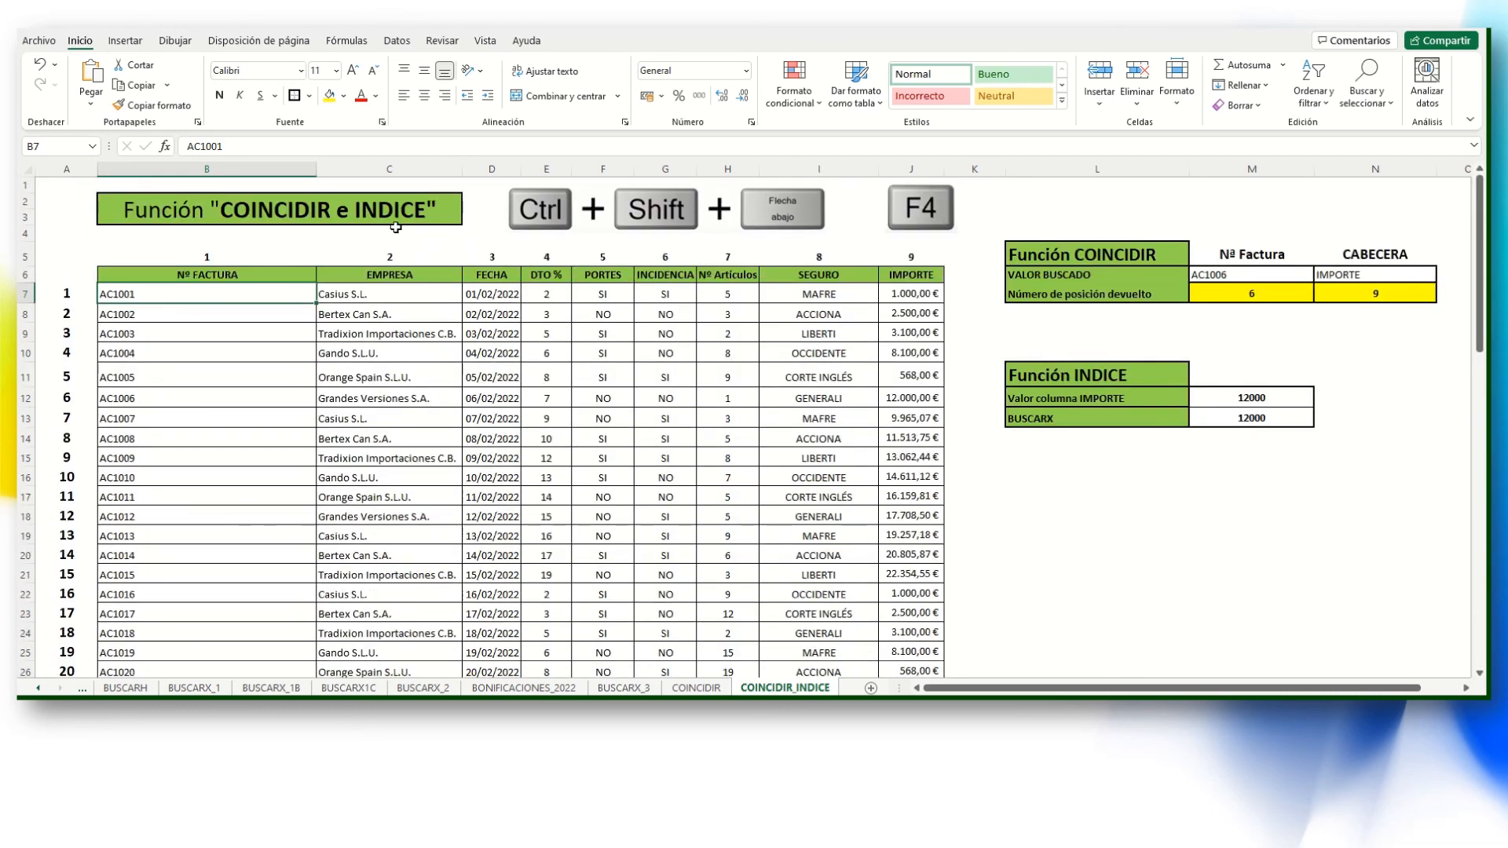
pyautogui.click(1184, 493)
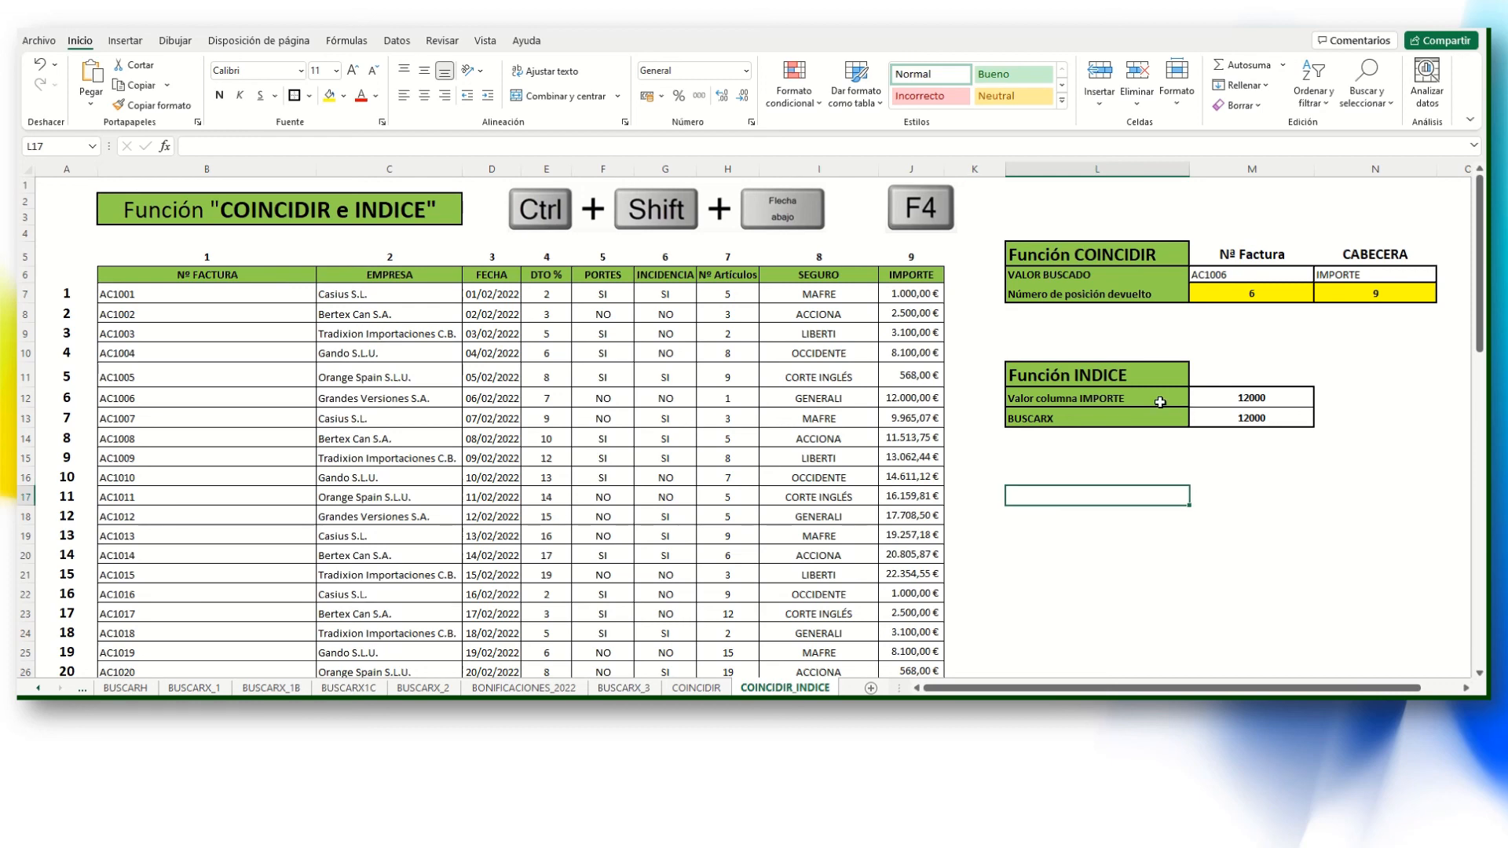
# Make the matrix range in M12's INDICE formula absolute as $B$7:$J$69 and recheck the formula.
pyautogui.click(1247, 402)
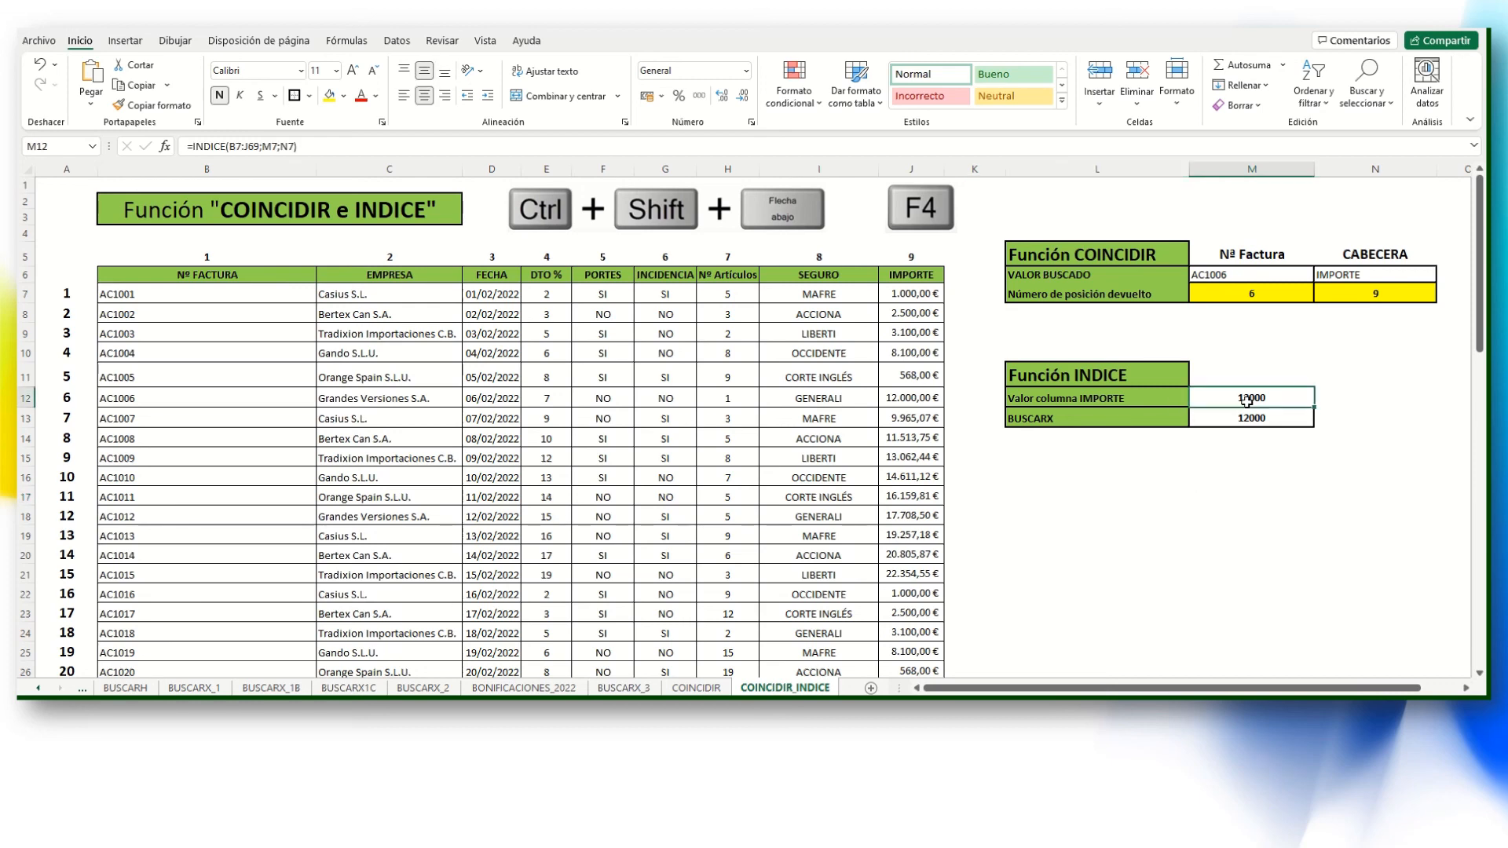
pyautogui.doubleClick(244, 146)
pyautogui.press('F4')
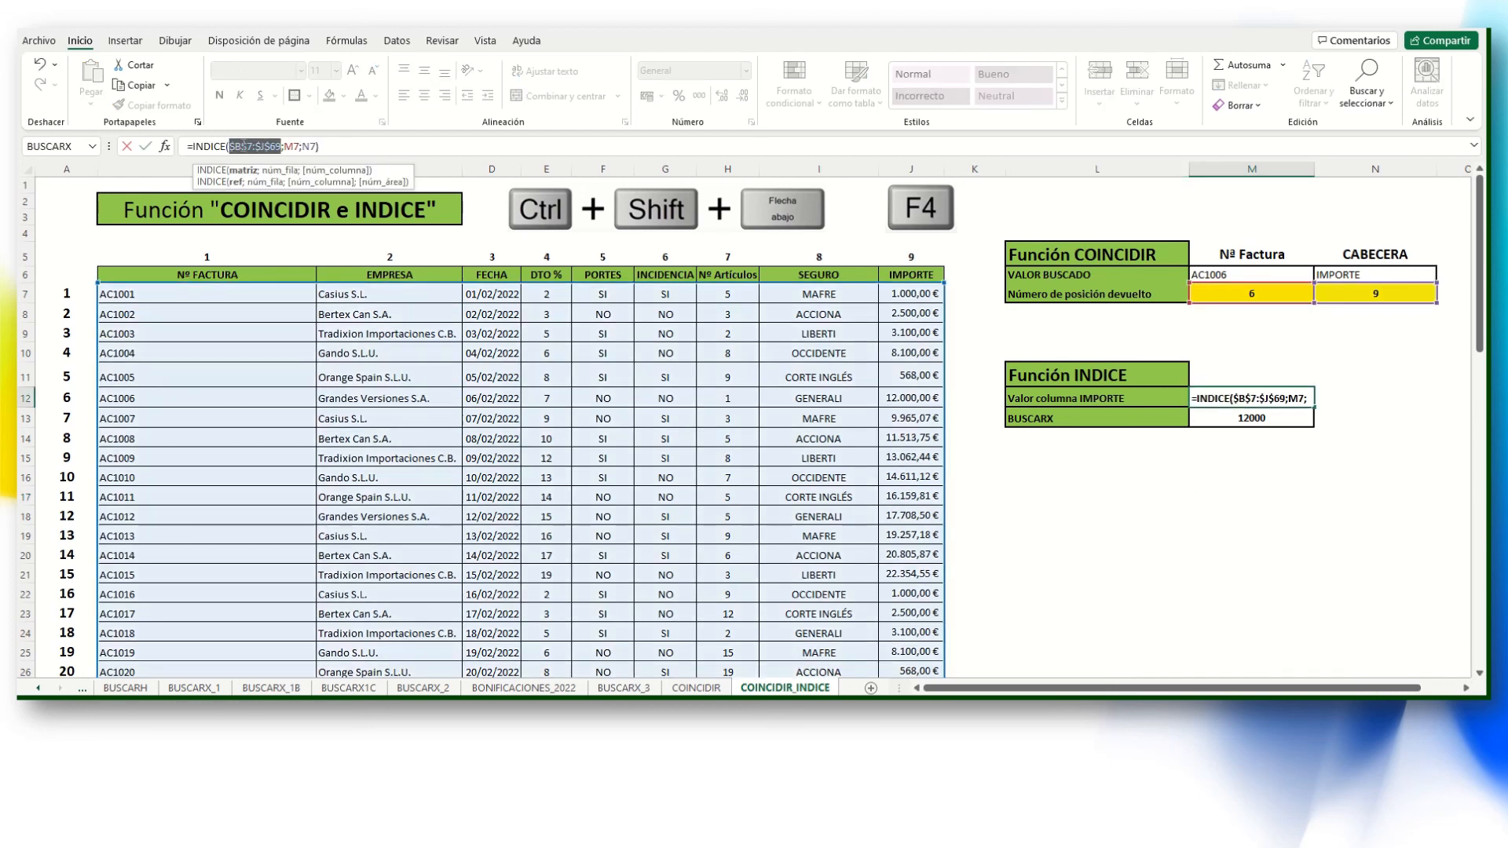
pyautogui.click(334, 144)
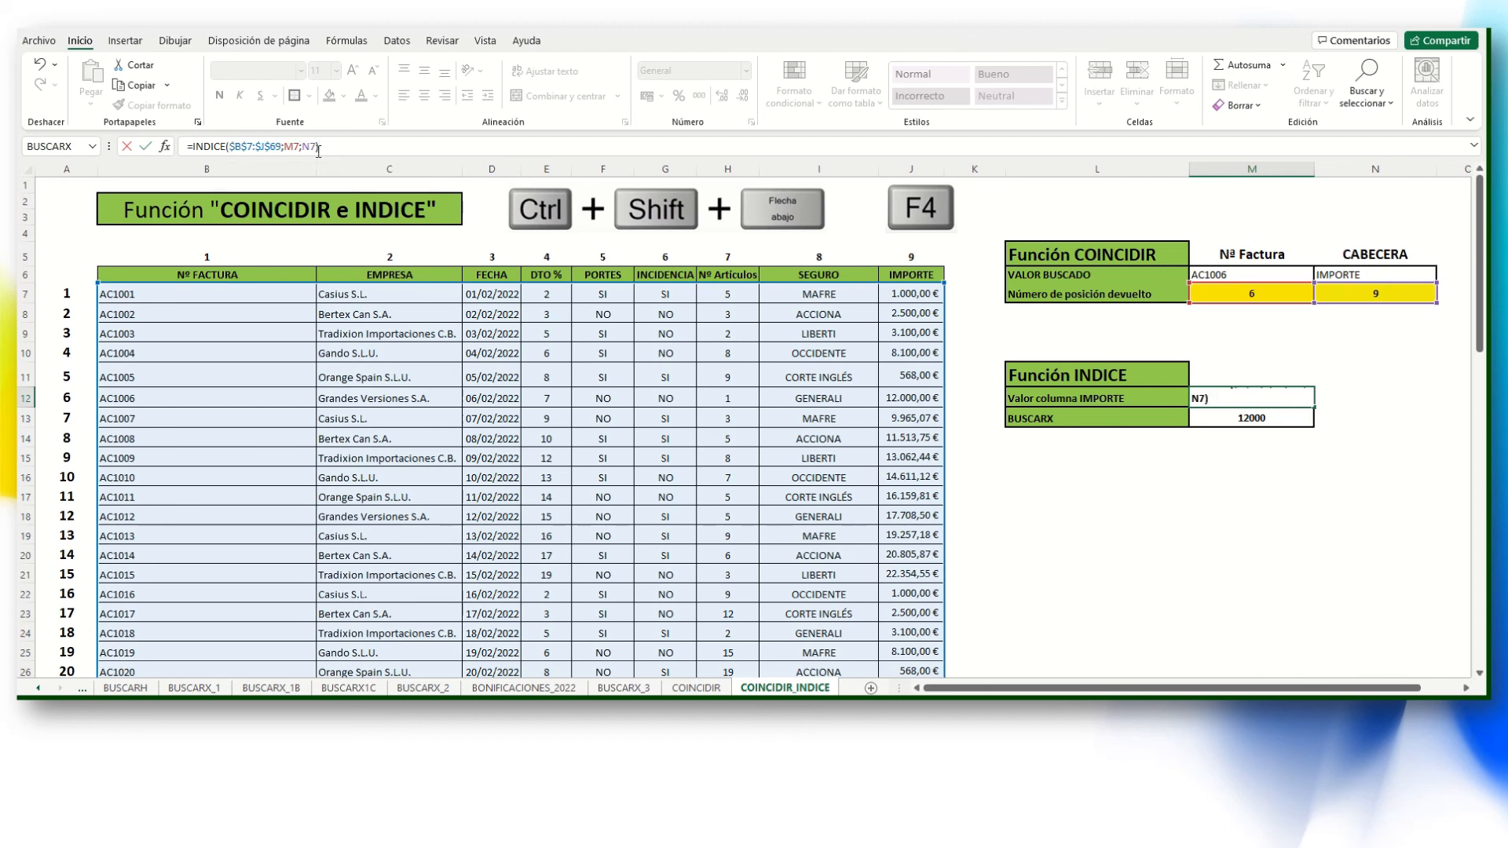
pyautogui.click(1210, 518)
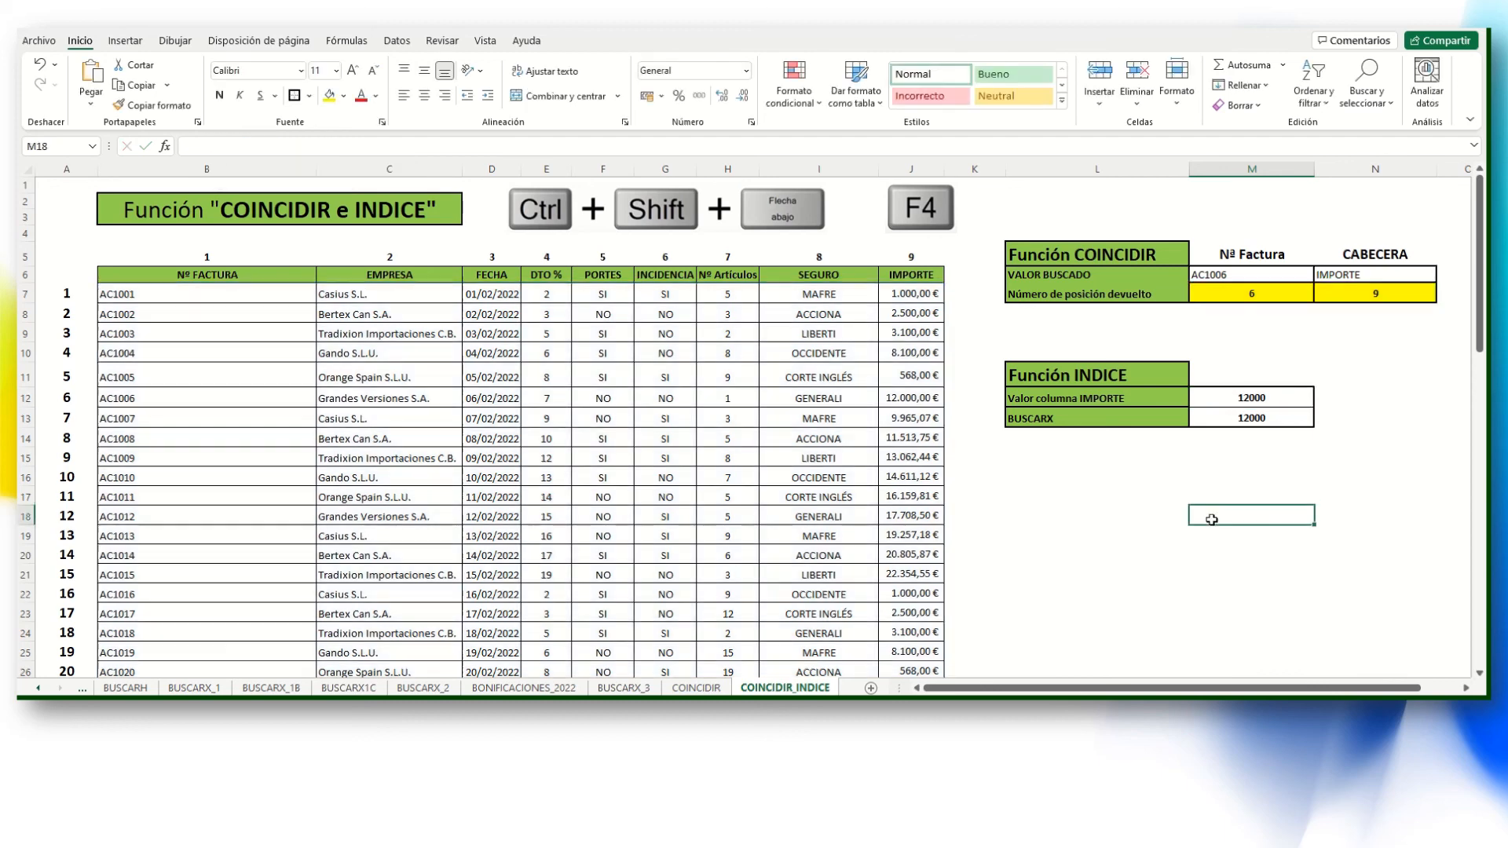
pyautogui.click(1279, 401)
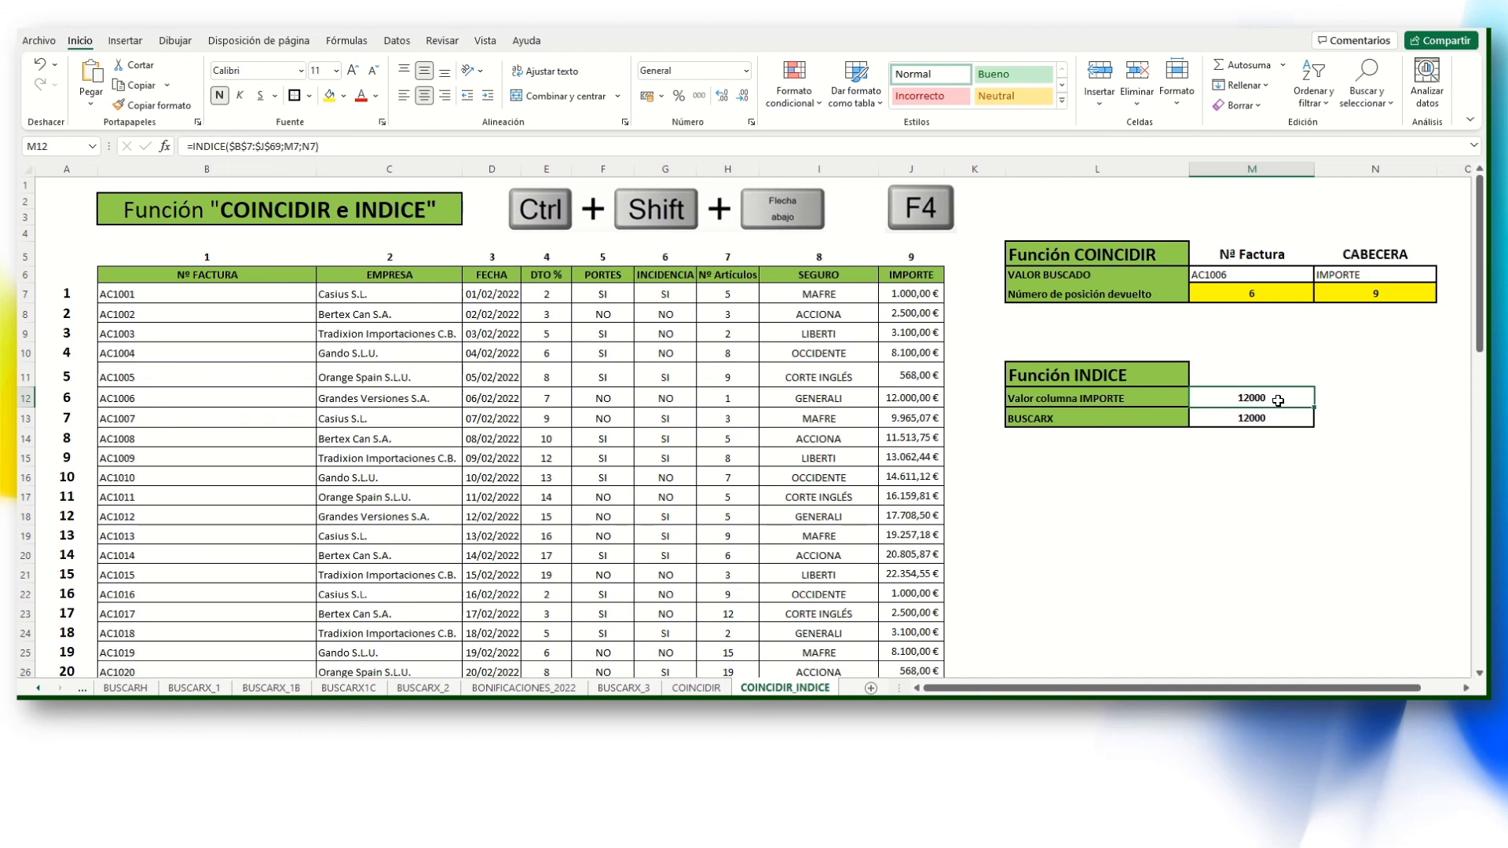
# Select invoice AC1010 in M6 and header PORTES in N6 from their dropdown lists.
pyautogui.click(1264, 277)
pyautogui.click(1321, 274)
pyautogui.click(1239, 329)
pyautogui.click(1425, 276)
pyautogui.click(1444, 276)
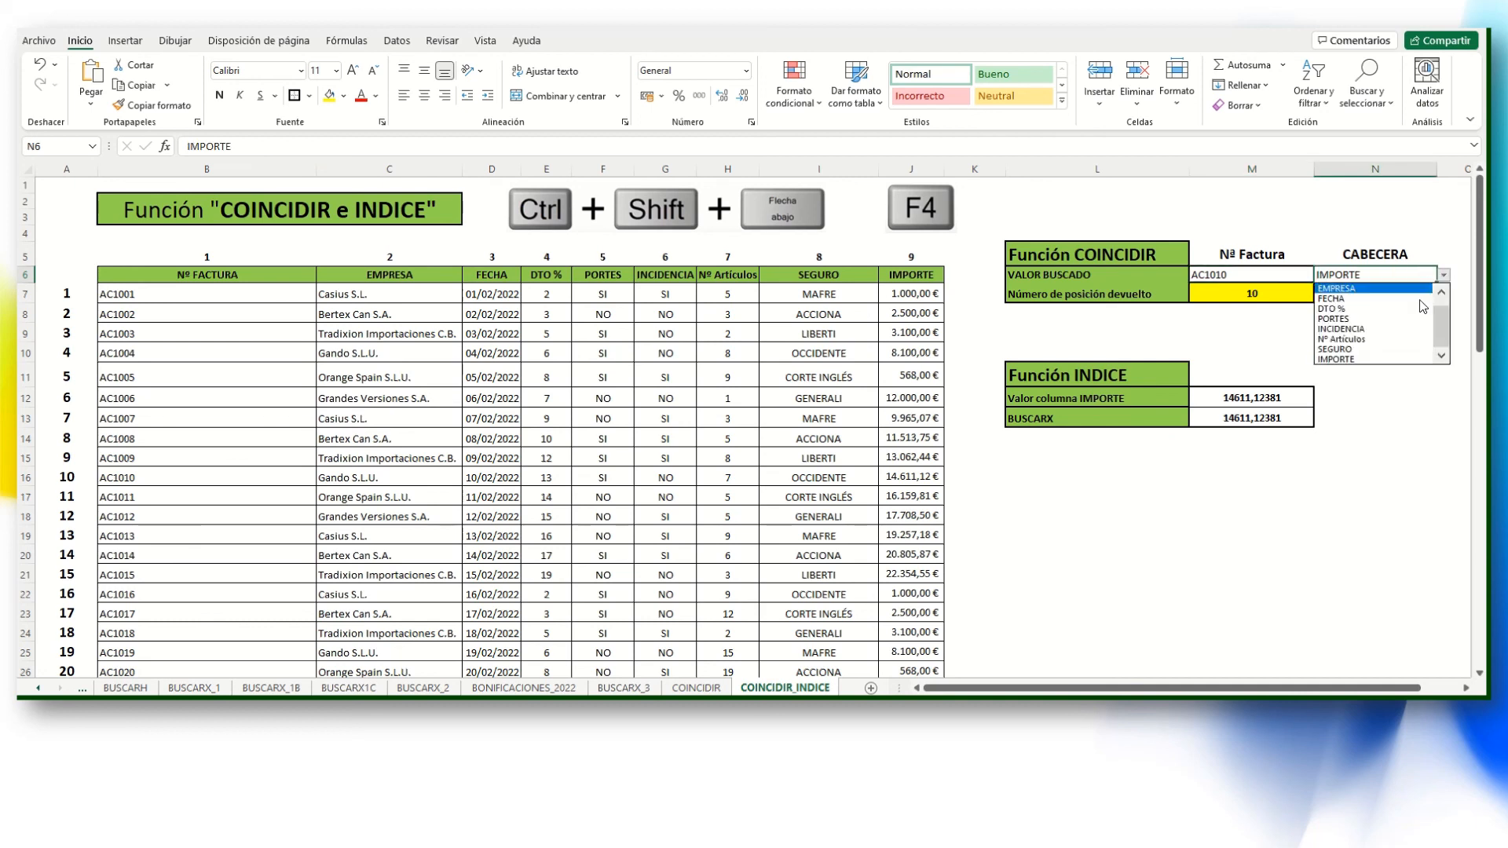
pyautogui.click(1393, 319)
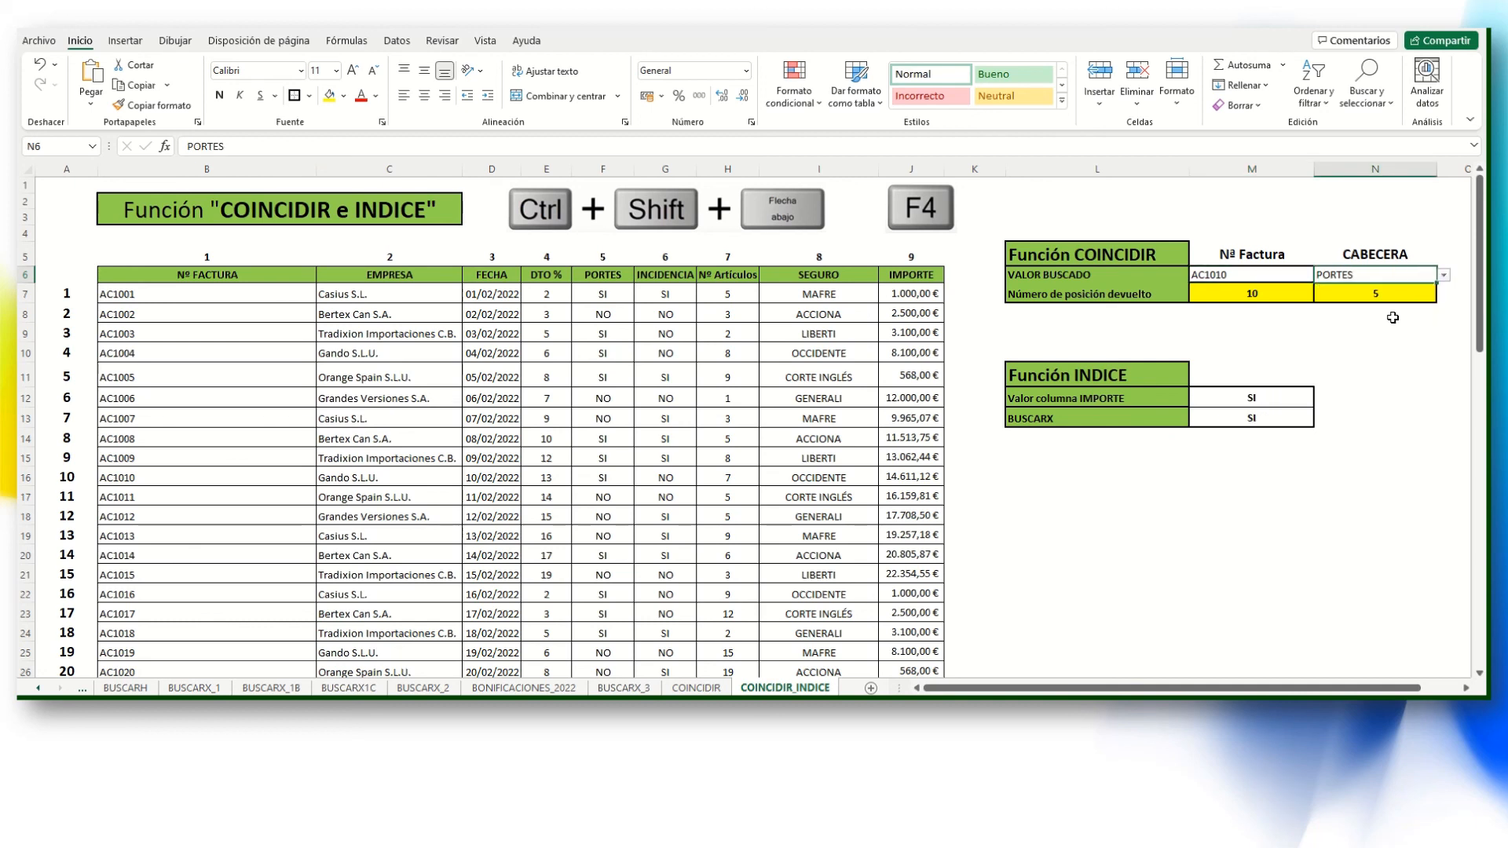